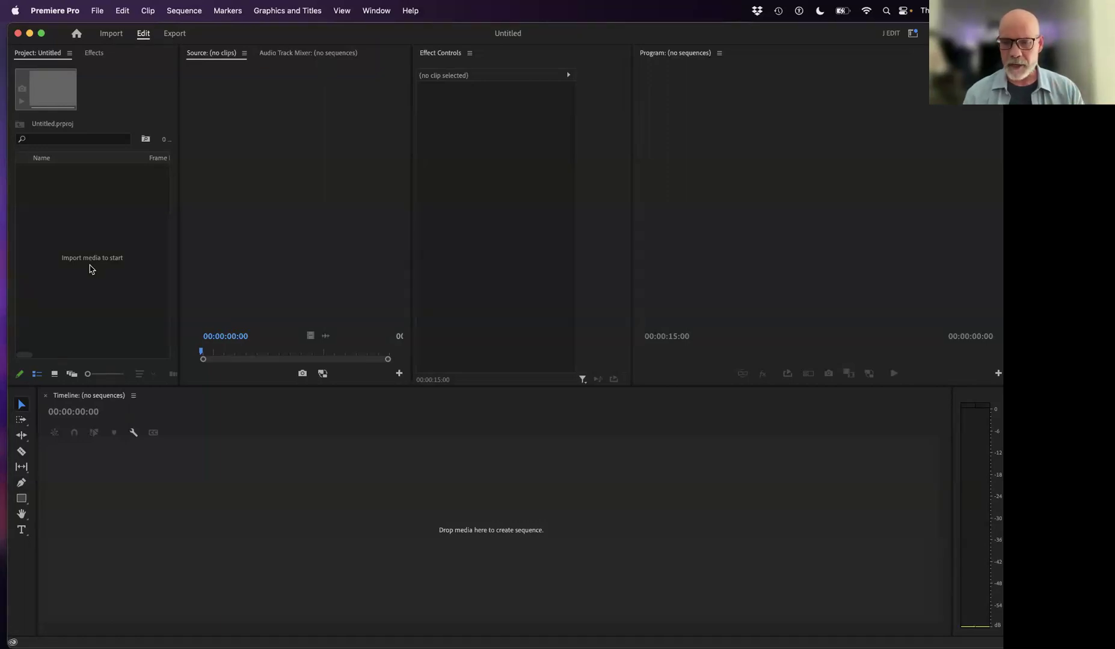
- Switch to Firefox and look through the Adobe best-practices guide on creating project templates
mouse_move(5, 150)
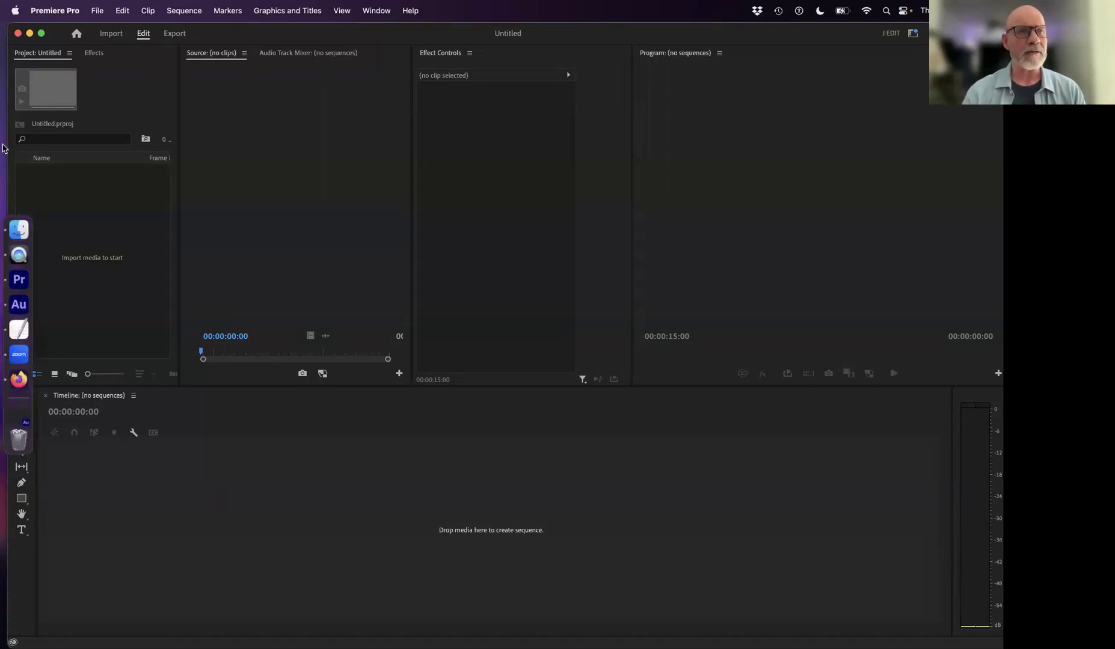
left_click(18, 380)
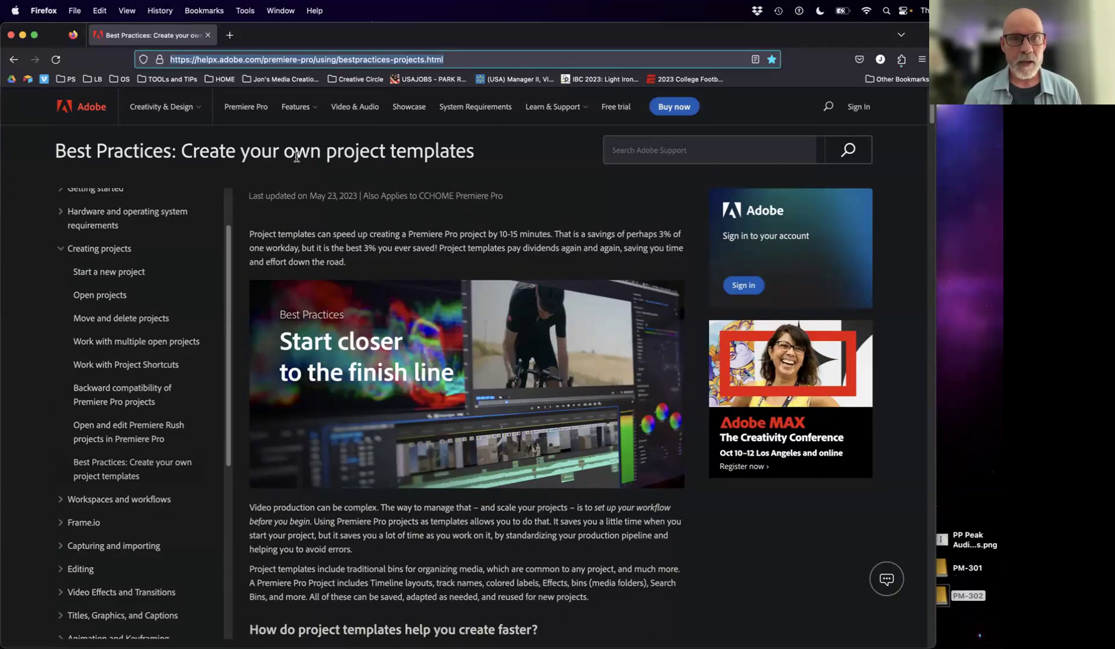
scroll(445, 370, "down", 5)
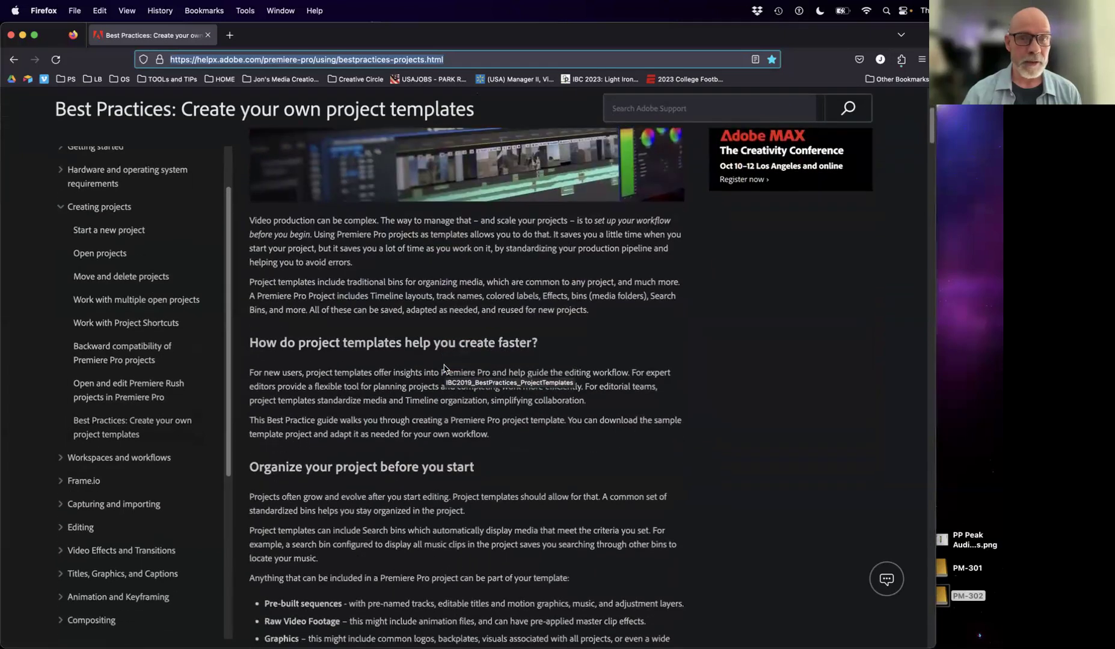
scroll(444, 368, "down", 1)
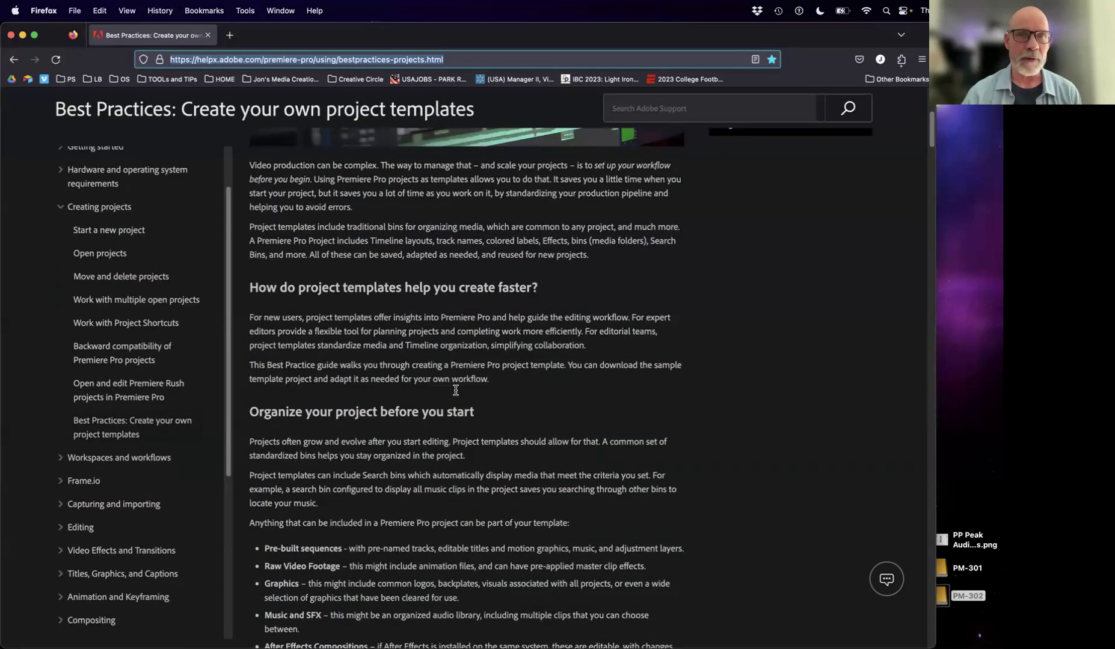
scroll(509, 423, "down", 3)
scroll(510, 422, "down", 6)
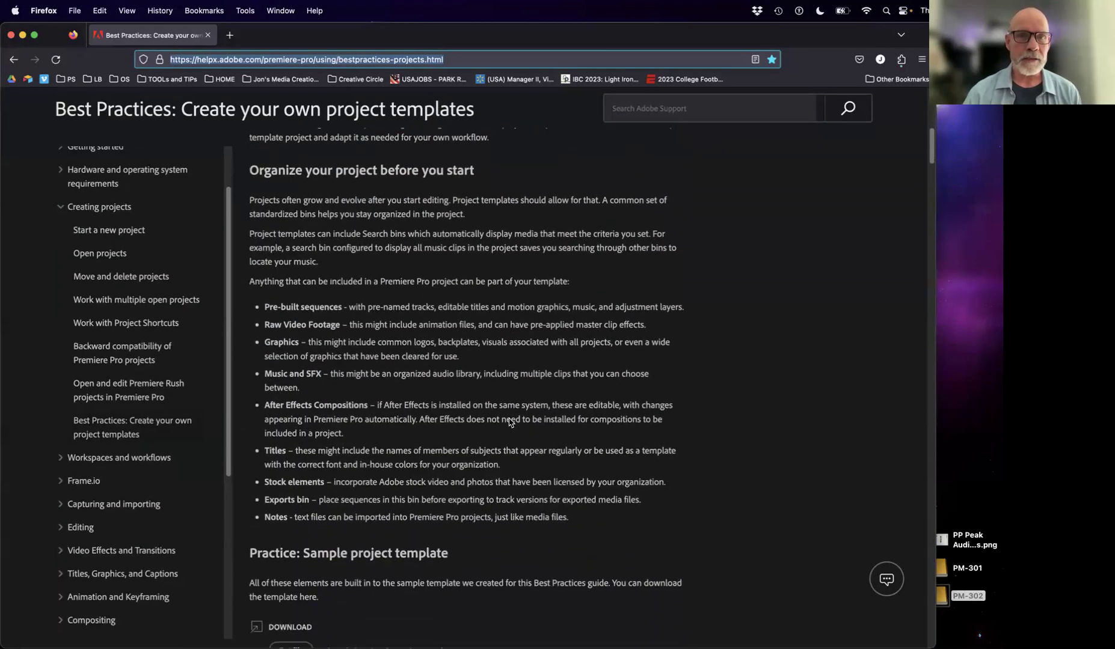
scroll(394, 167, "up", 15)
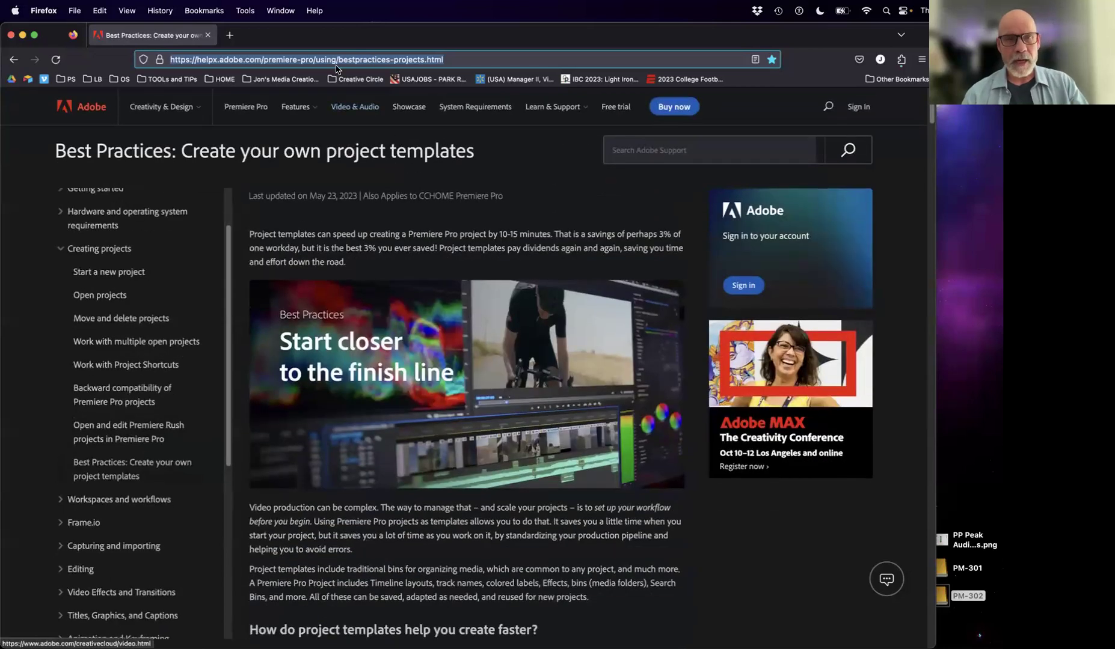
- Copy the guide's web address and switch to Zoom
left_click(325, 59)
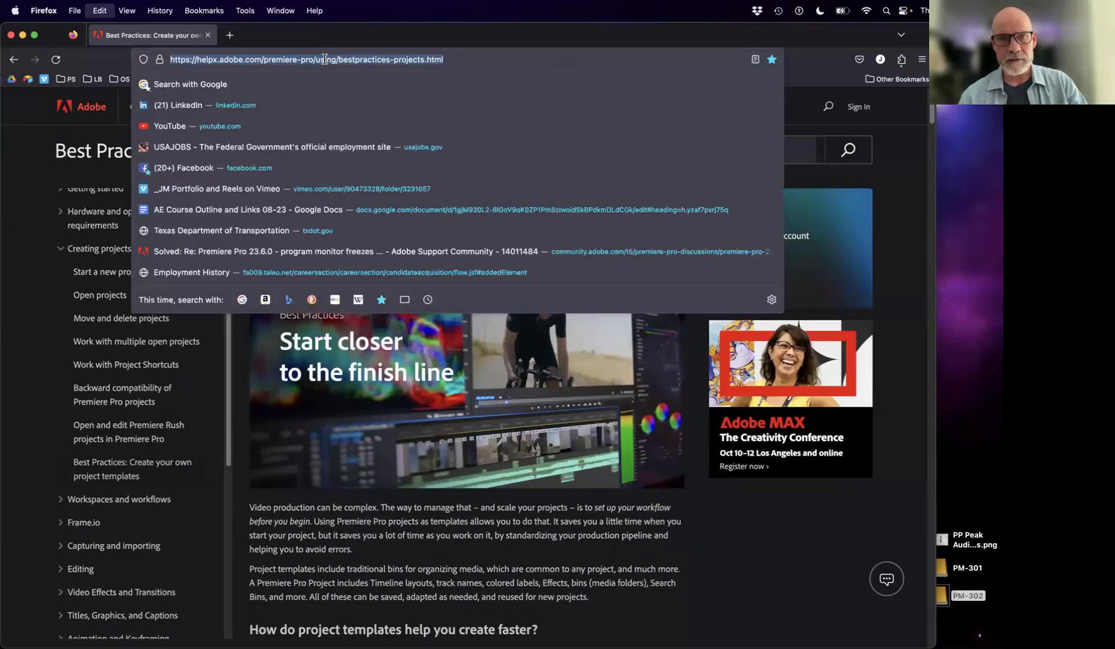
mouse_move(6, 265)
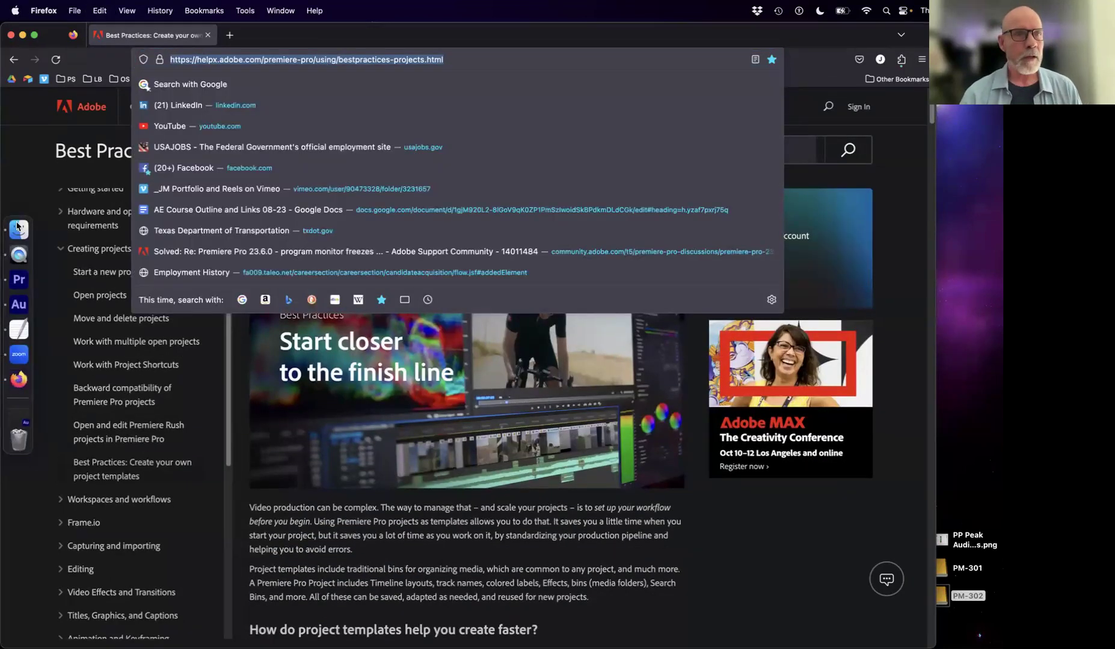
left_click(24, 359)
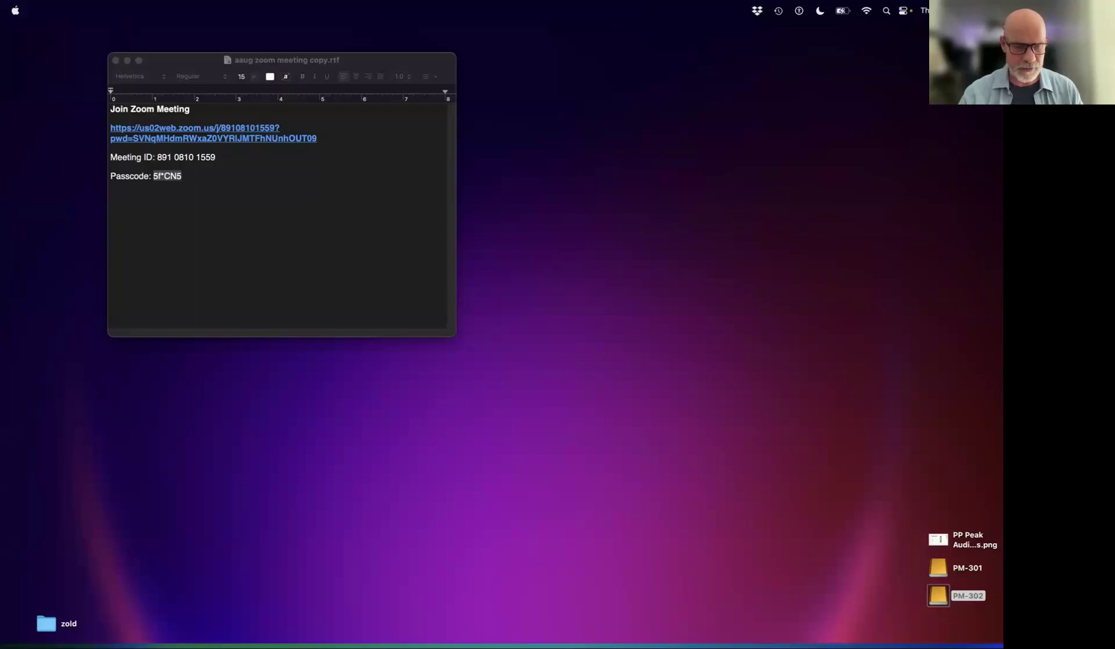
- Return to Premiere Pro and open the recent project AAUG Audio Pres 10-23.prproj, bringing its project bins to the front
key("ctrl+Left")
key("ctrl+Left")
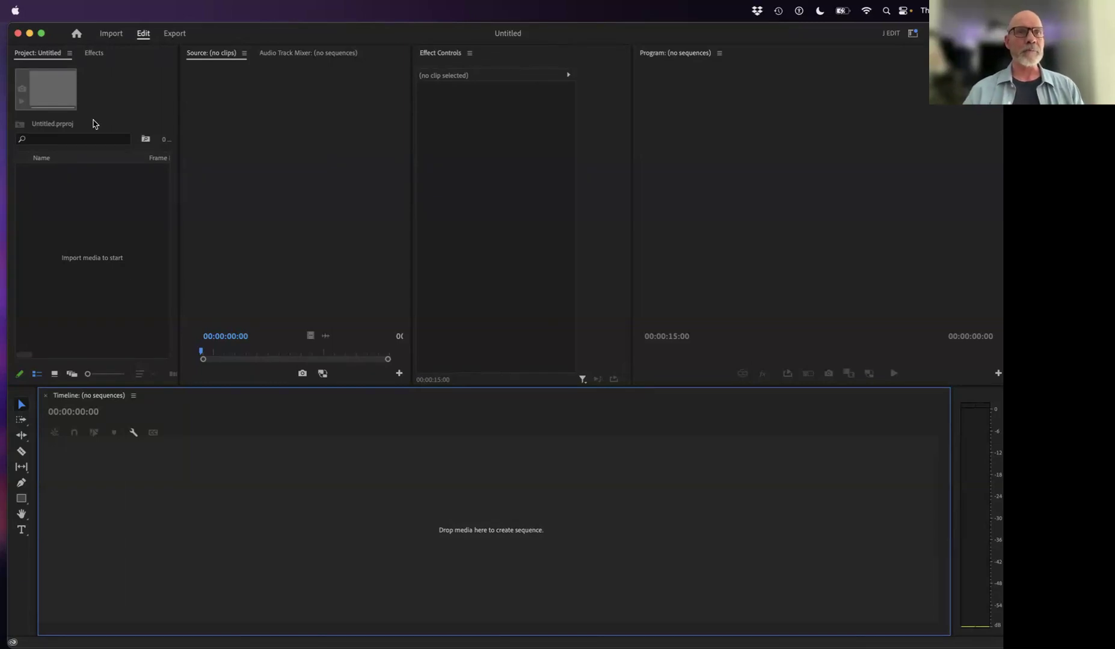
left_click(101, 9)
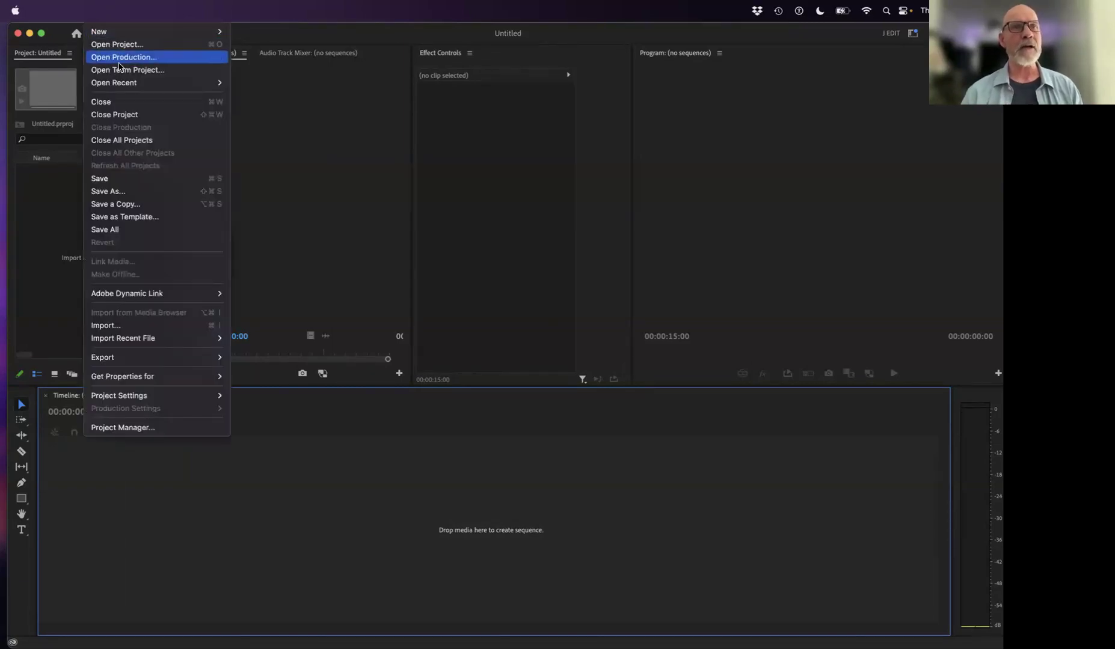
mouse_move(127, 83)
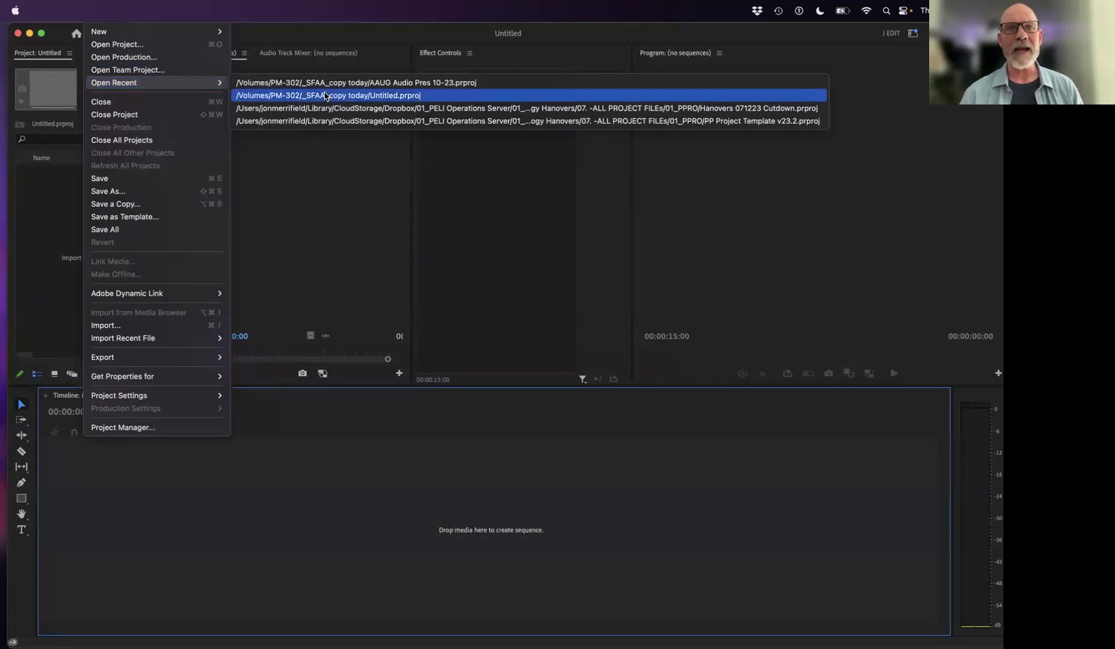
left_click(353, 85)
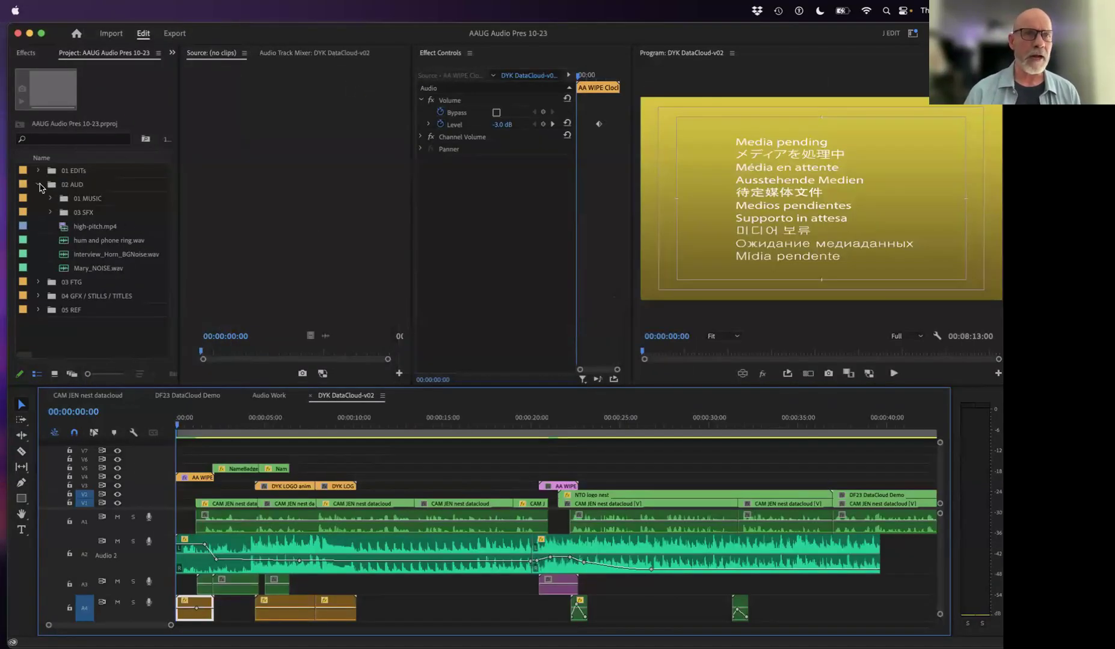
left_click(72, 57)
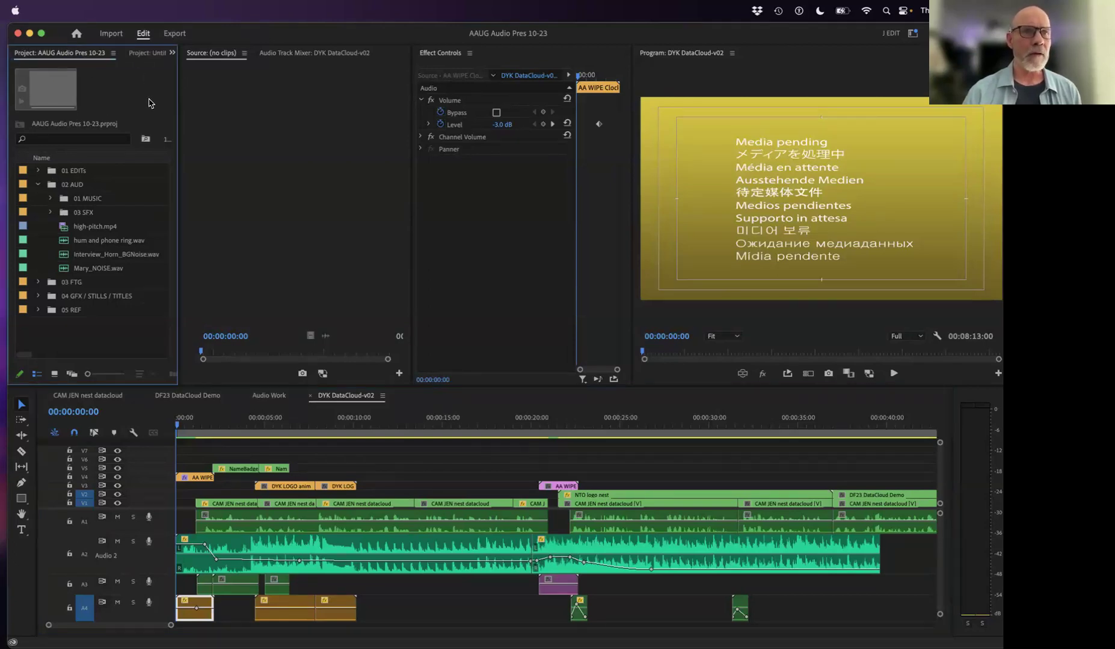
- Play the opening of the DYK DataCloud-v02 sequence from its start and return the playhead to the beginning
left_click_drag(336, 421, 159, 427)
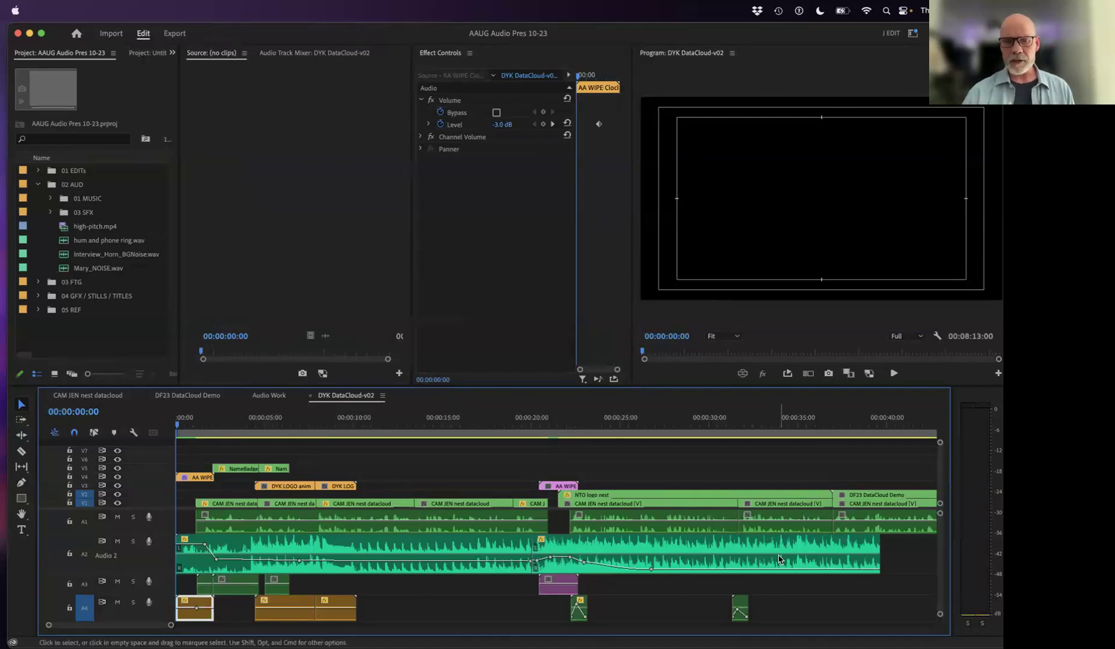
key("space")
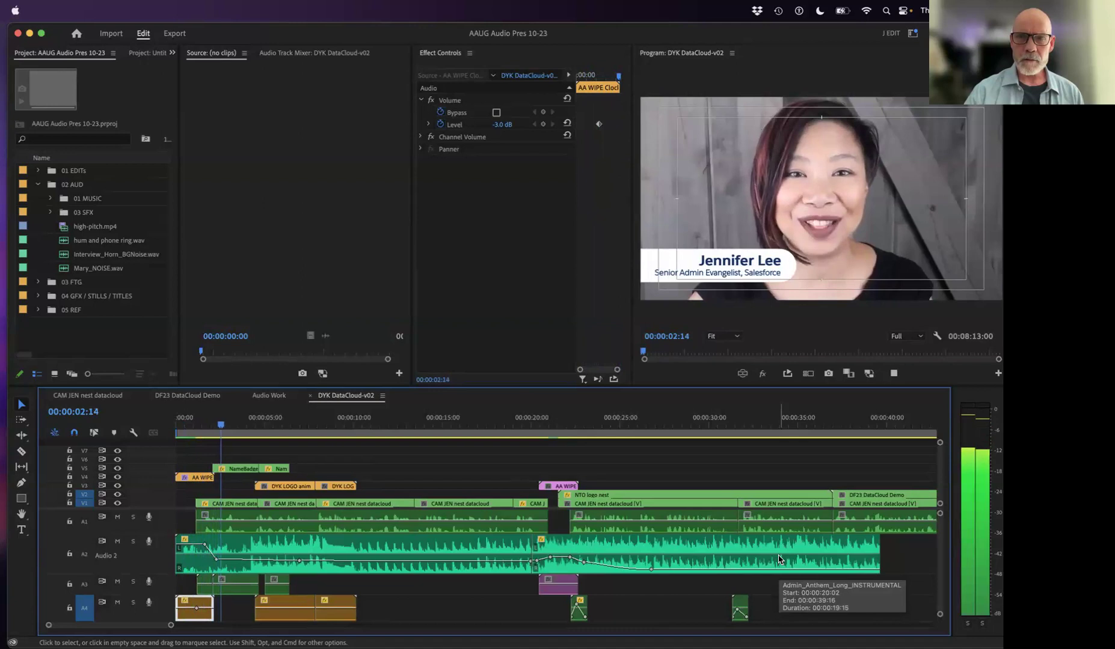
key("space")
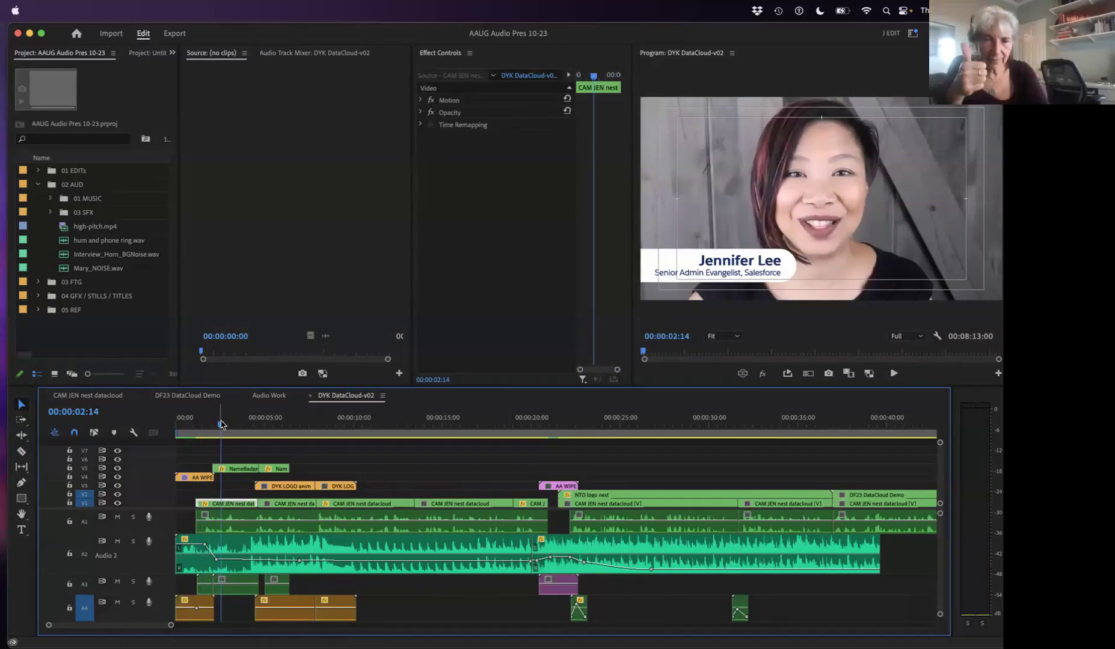
left_click_drag(221, 425, 161, 424)
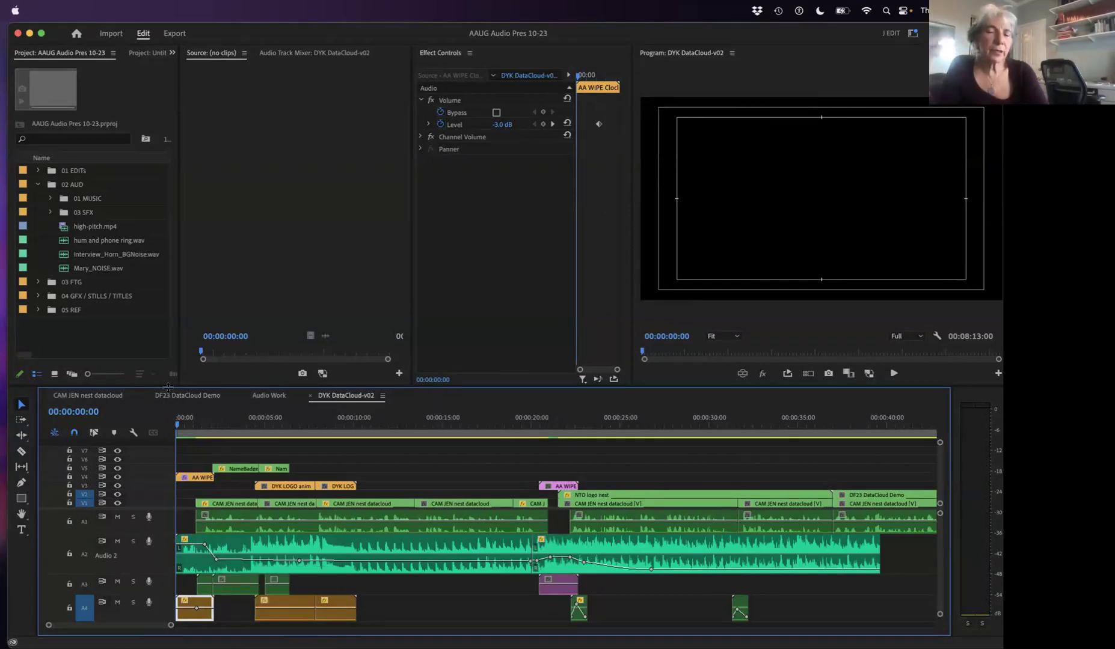
- Enlarge the timeline area upward and adjust the divider between the video and audio tracks so all tracks fit
left_click_drag(168, 386, 168, 253)
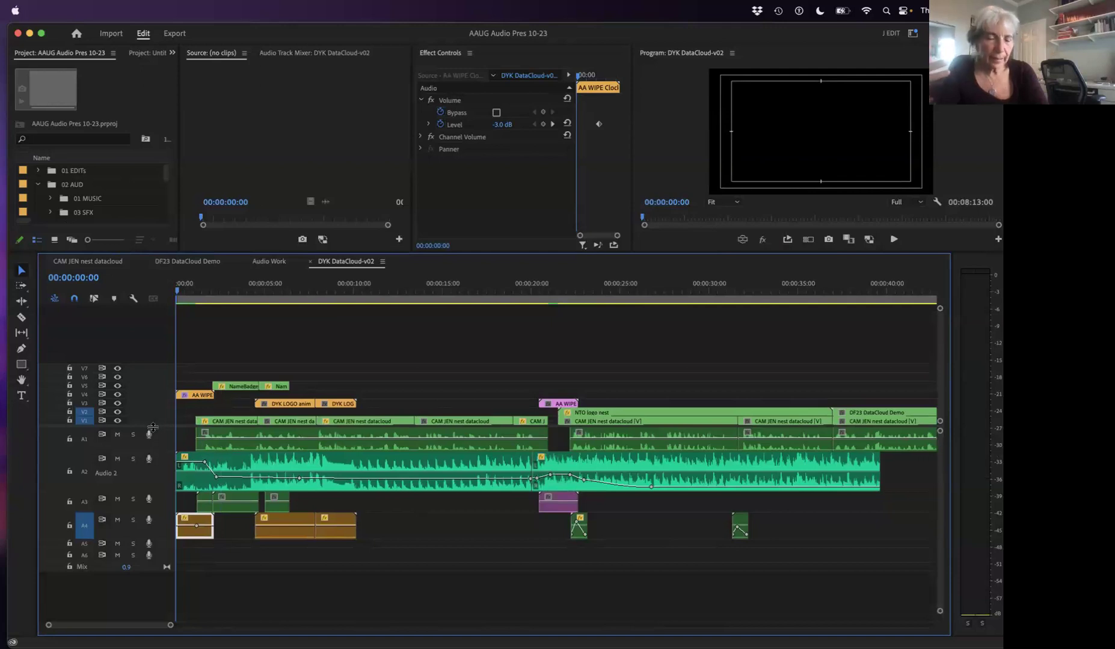
left_click_drag(152, 419, 150, 405)
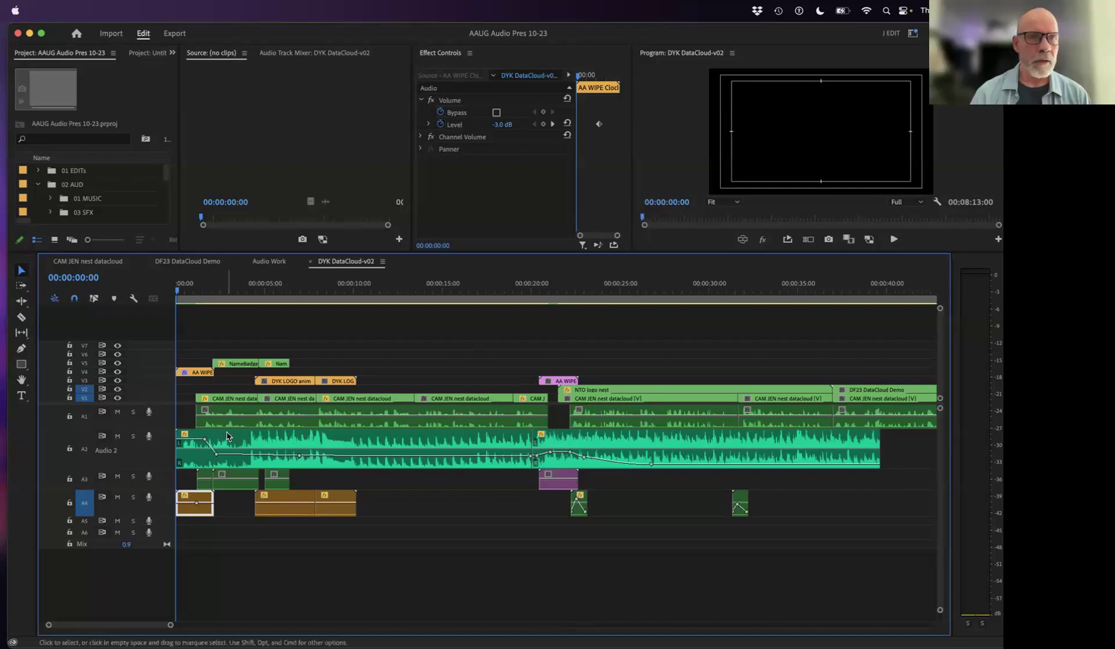
left_click_drag(152, 405, 179, 408)
left_click_drag(179, 408, 182, 415)
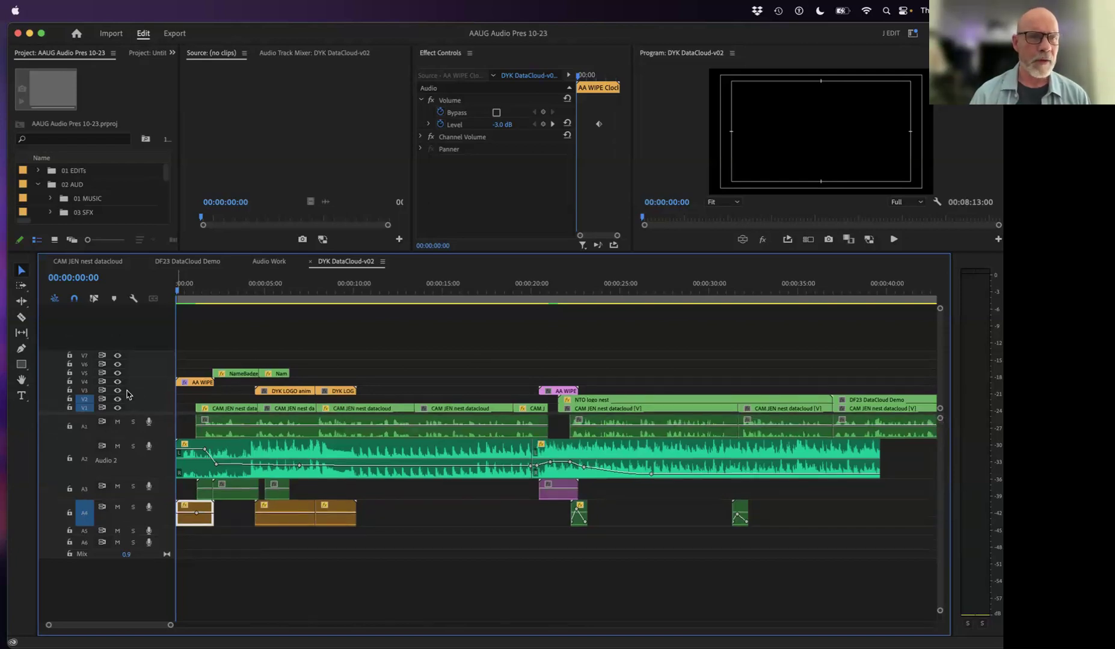
left_click_drag(174, 414, 174, 419)
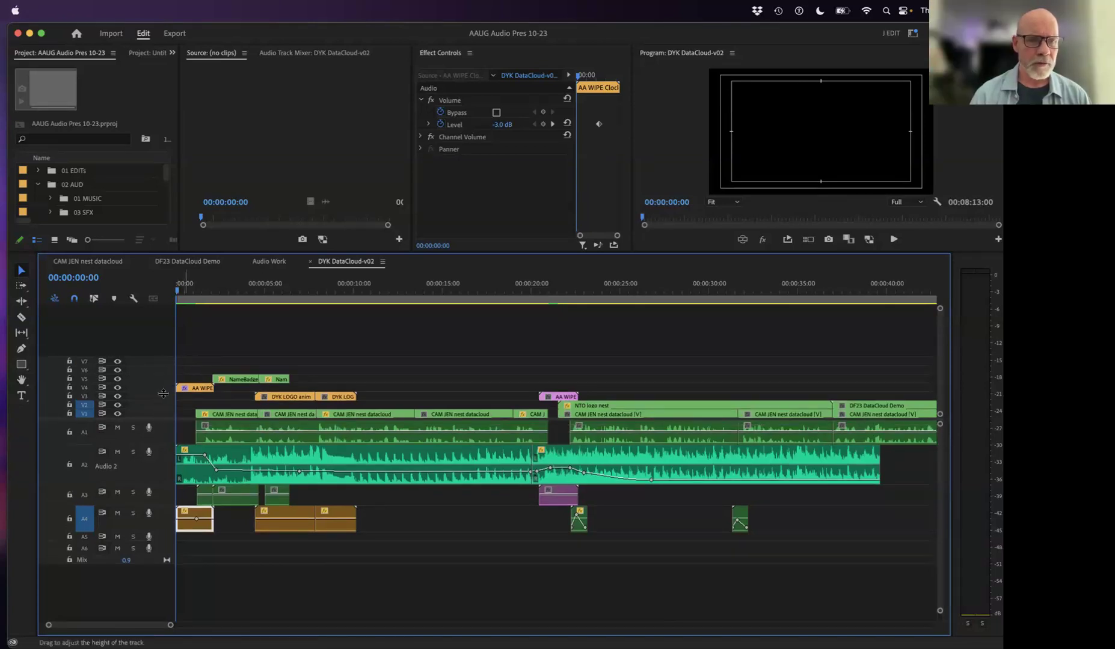
- Demonstrate expanding the height of the video tracks in the timeline and collapse them again
scroll(163, 393, "up", 4)
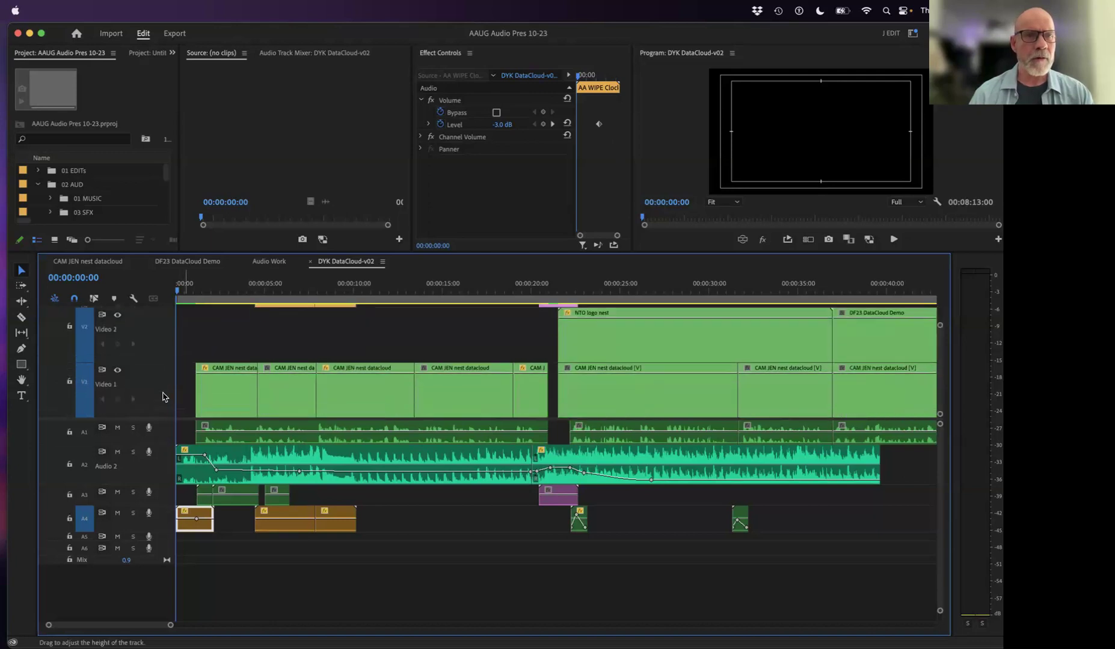
scroll(163, 397, "down", 4)
scroll(163, 397, "up", 4)
scroll(163, 397, "down", 4)
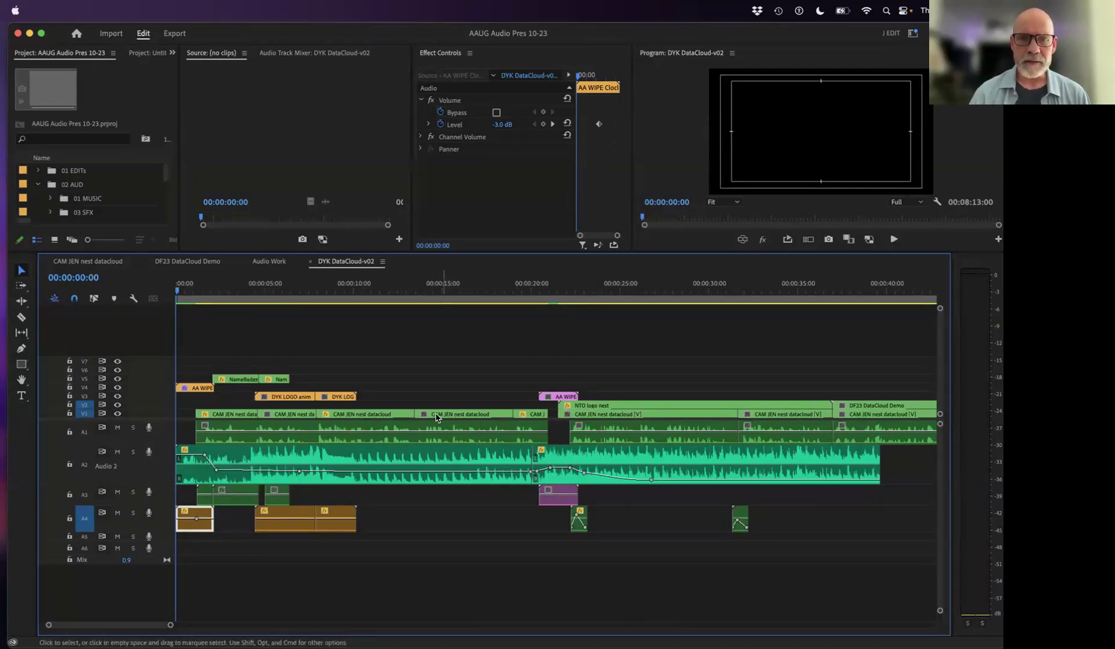
- Solo audio track A1 and play the dialogue from 00:00:01:12 to check its level on the audio meters
left_click(459, 295)
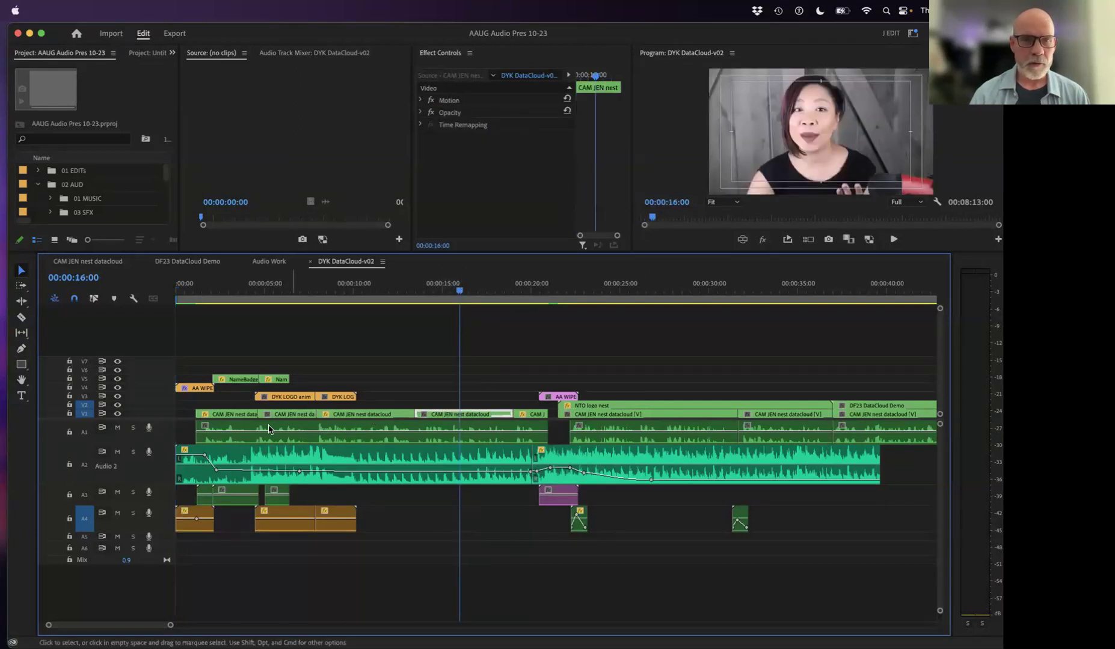
left_click(133, 428)
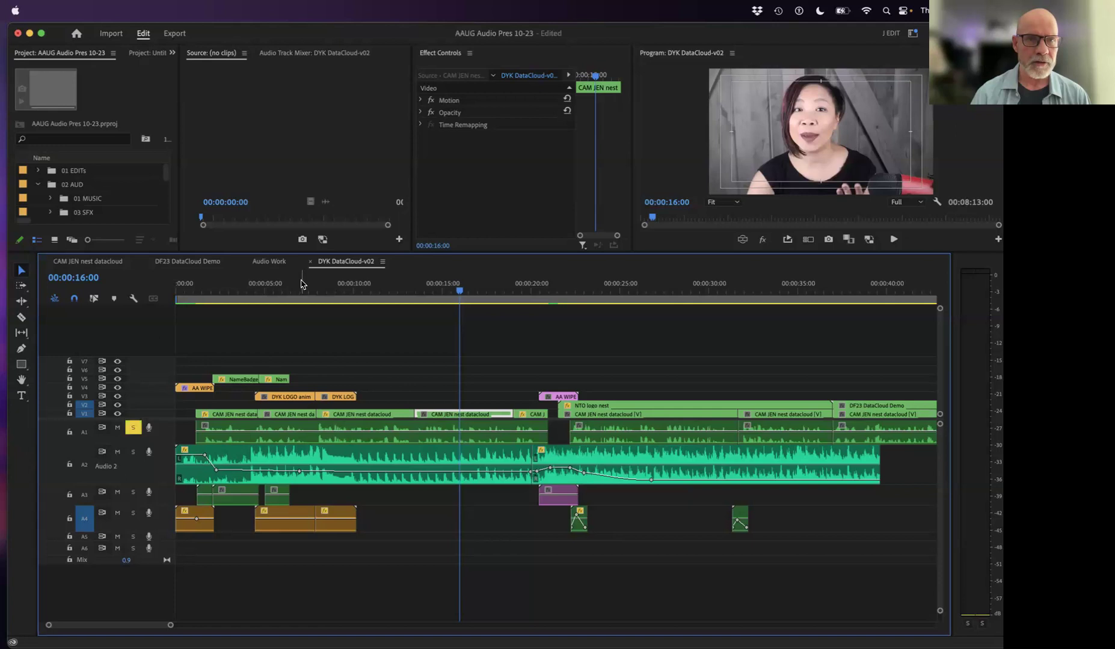
left_click(220, 296)
left_click(205, 296)
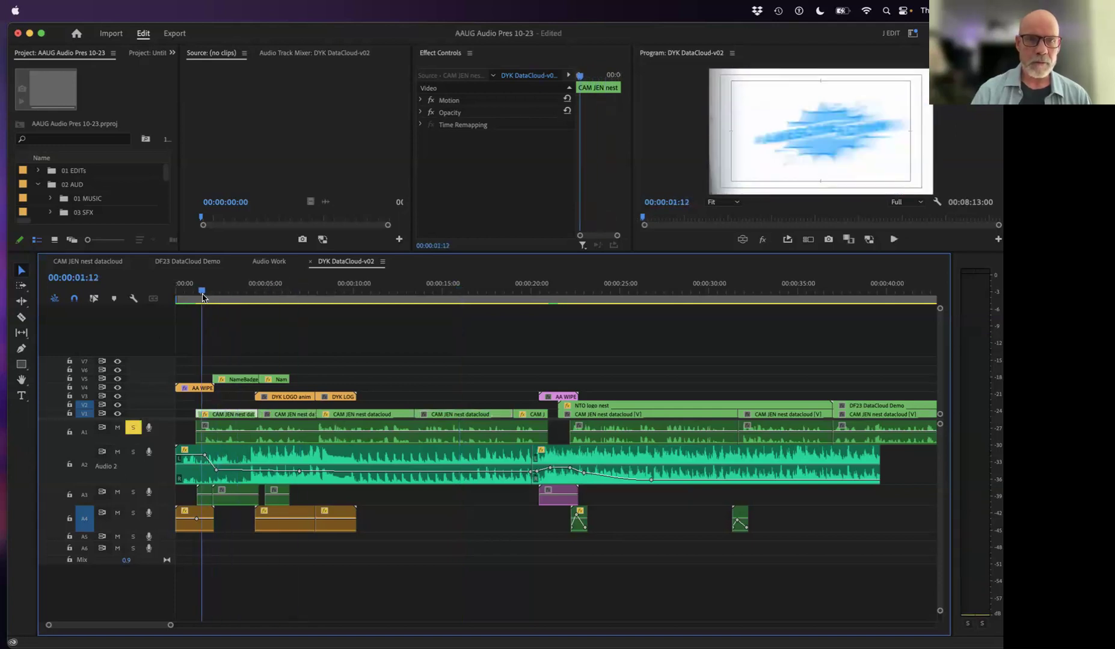
key("space")
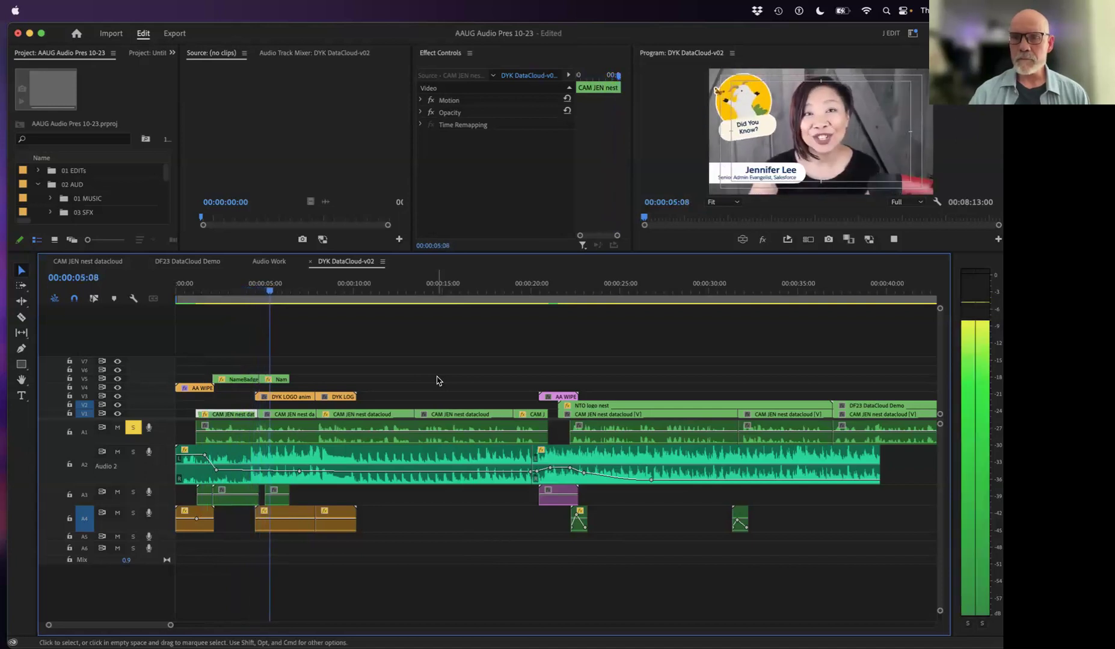
key("space")
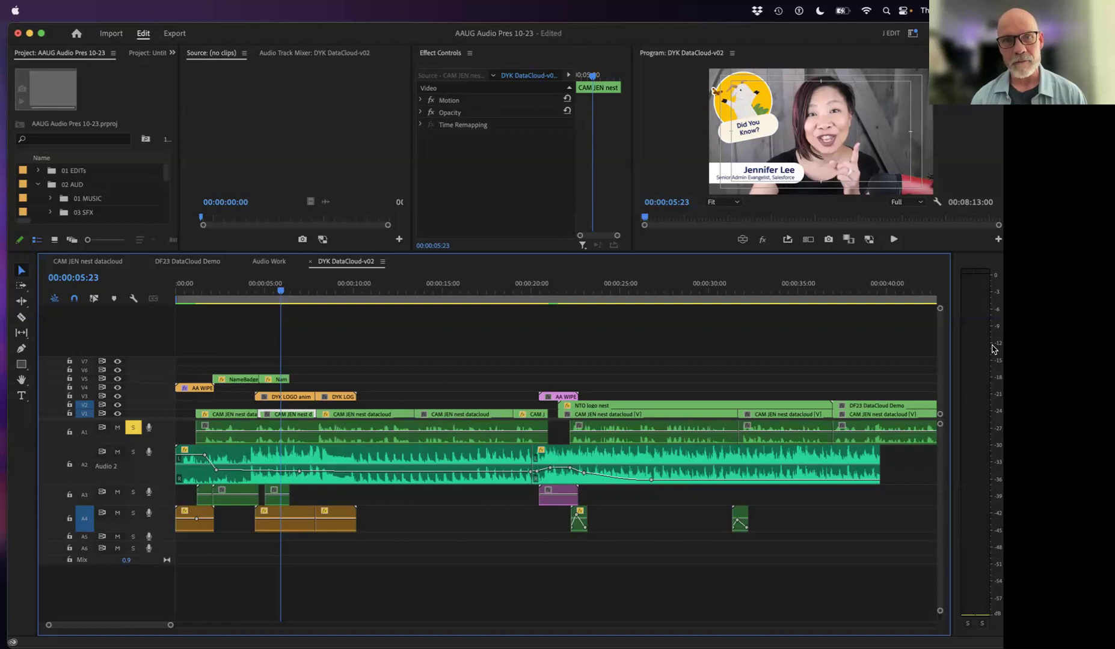
key("space")
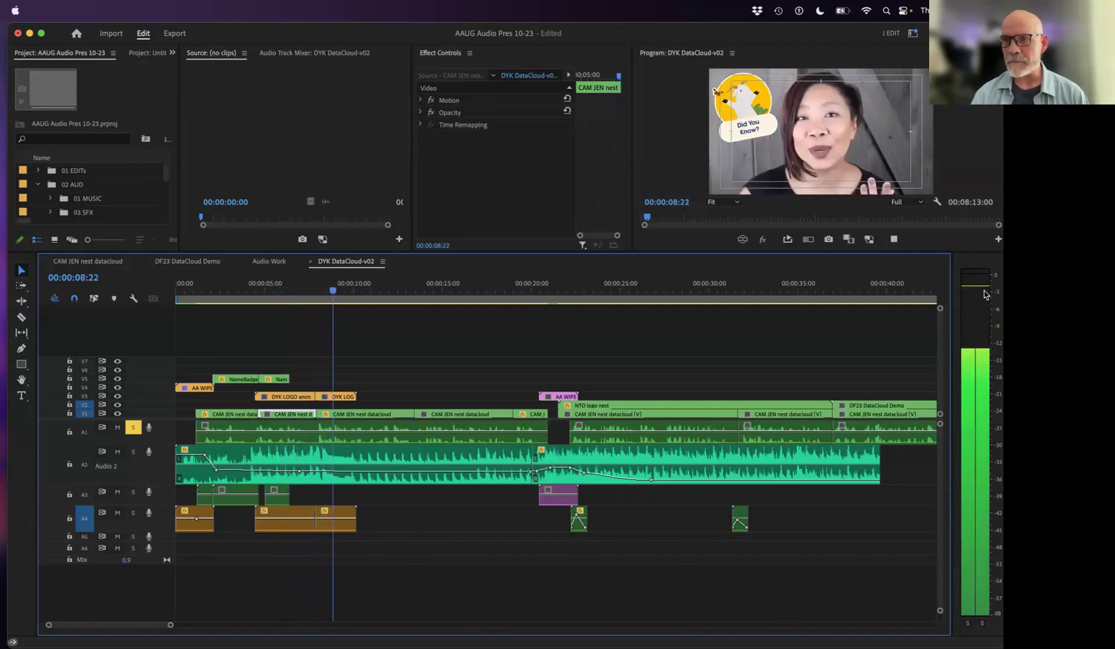
key("space")
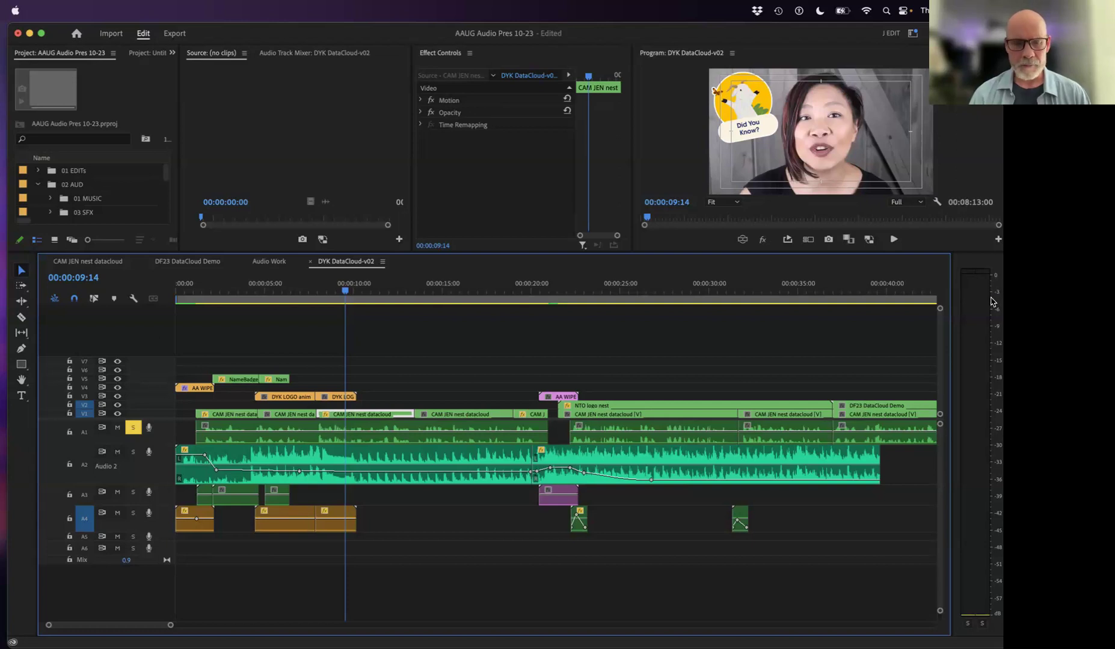
- Open the desktop image PP Peak Audio Levels.png, review the recommended audio levels, and return to Premiere Pro
key("ctrl+Right")
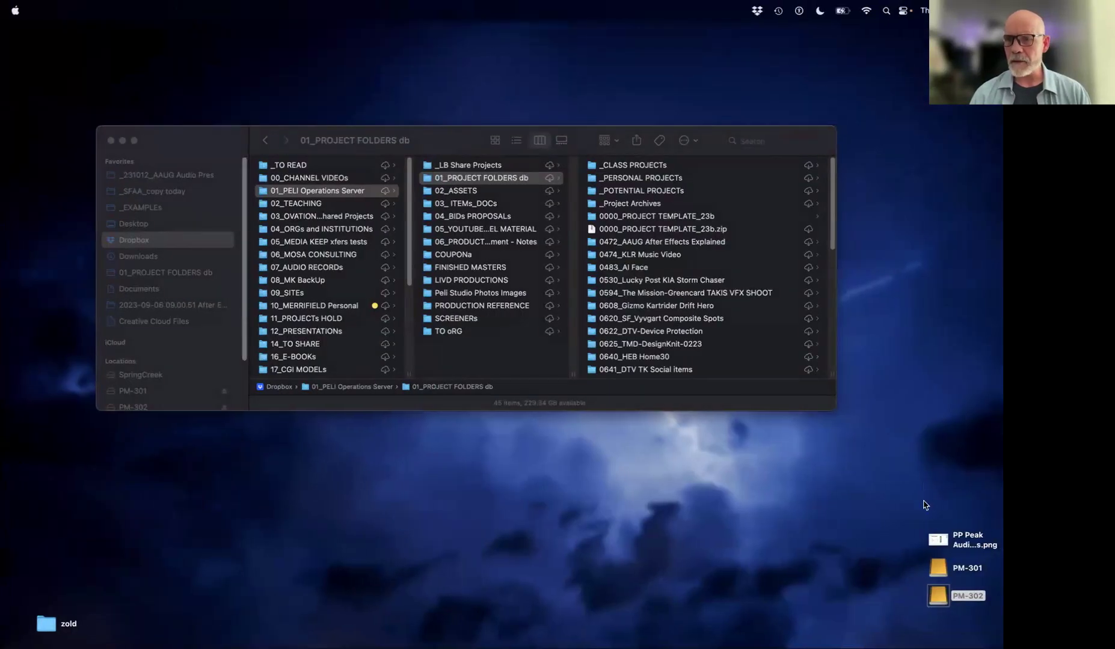
double_click(940, 543)
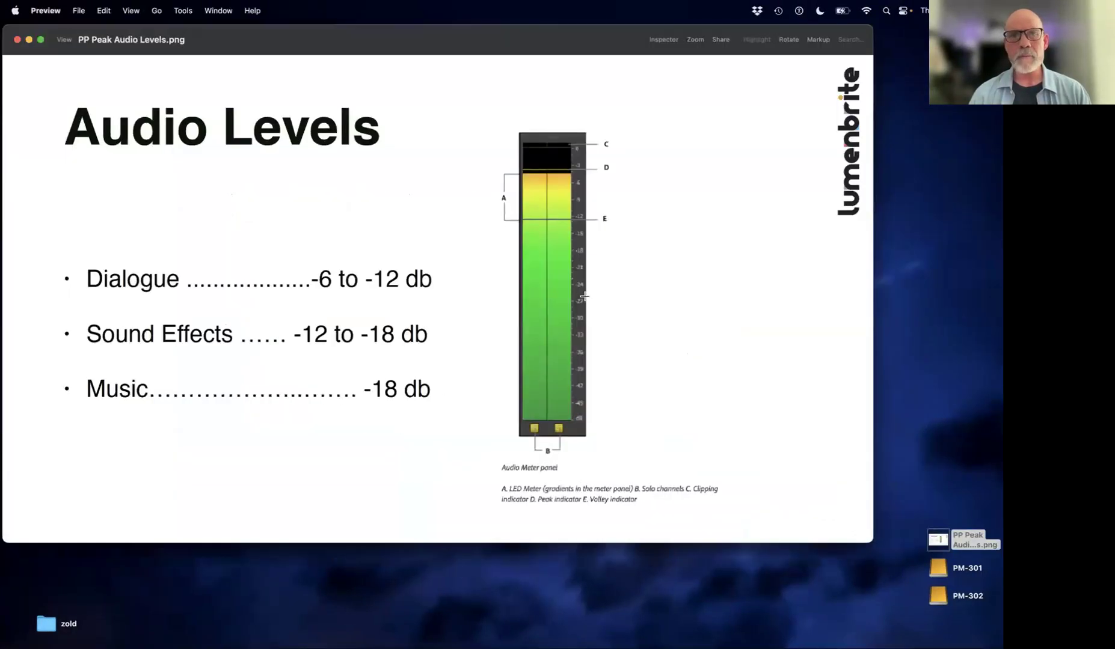
left_click_drag(355, 42, 361, 125)
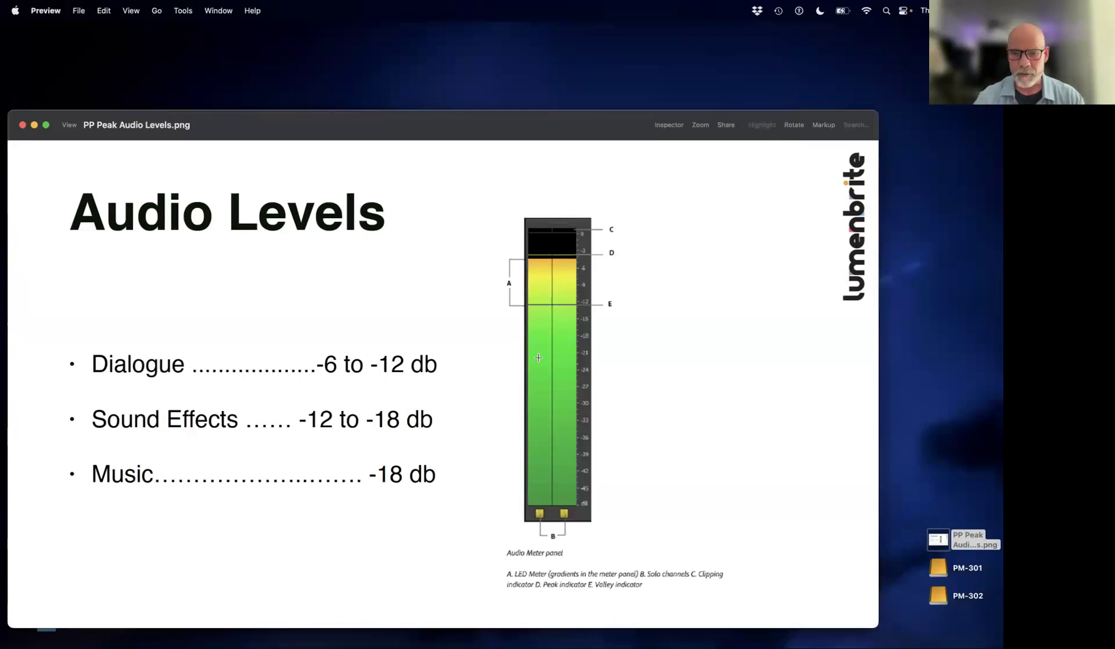
key("ctrl+Left")
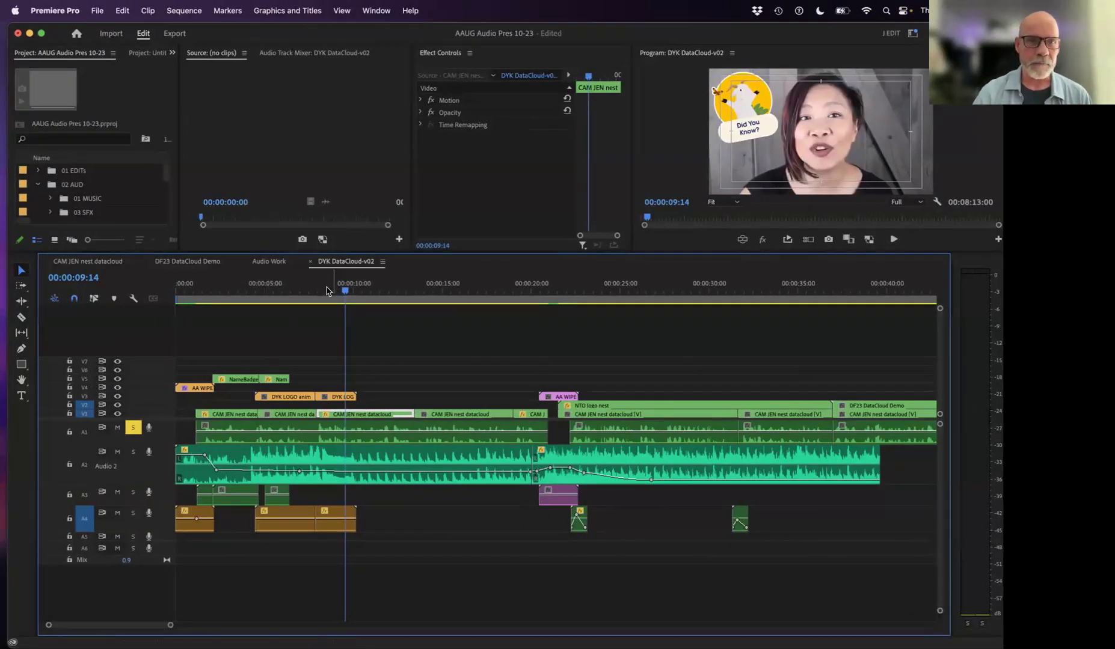
- Play the soloed dialogue on audio track A1 from about 00:00:05:00 to check it against the recommended peak levels
left_click(267, 287)
key("space")
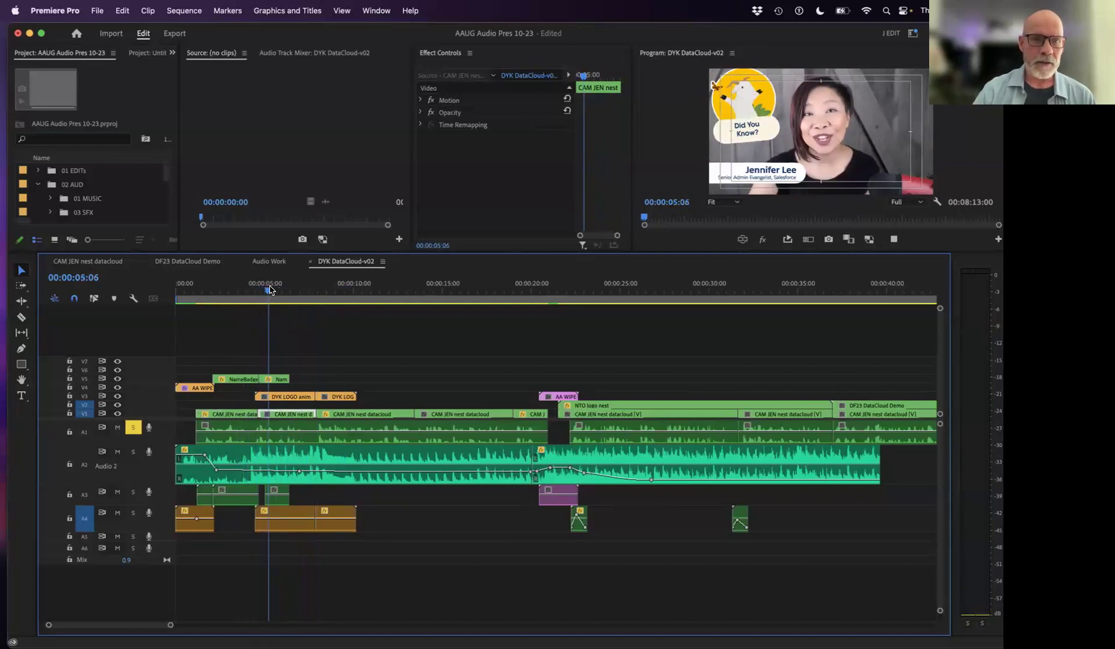
left_click(271, 289)
key("space")
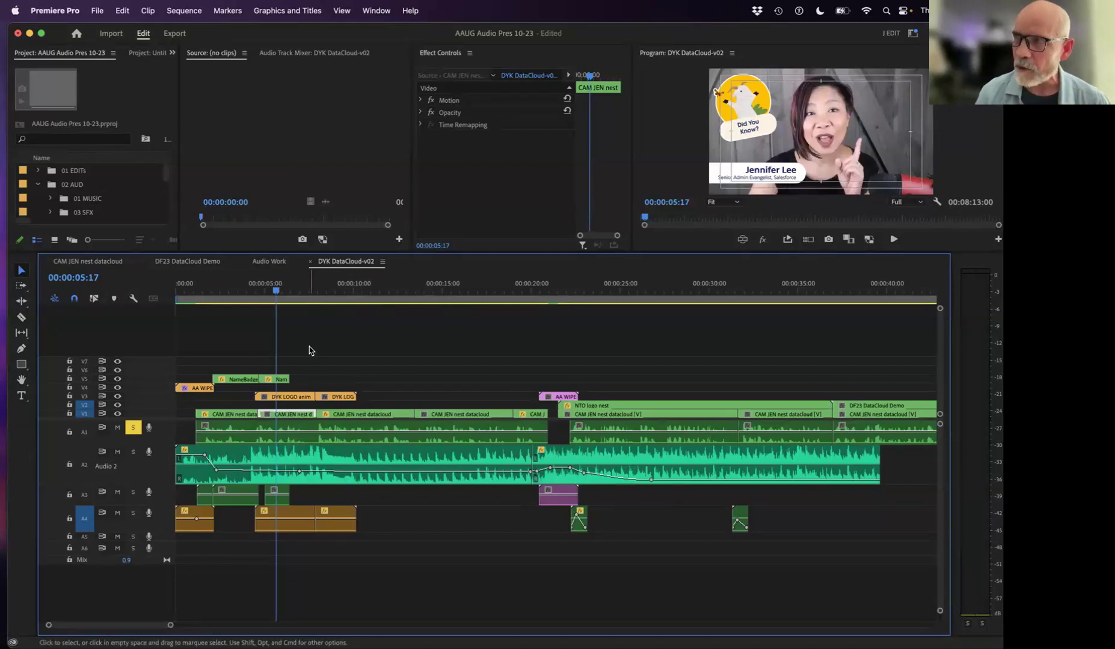
- Switch Rectified Audio Waveforms off to compare the waveform display, and switch the option back on
left_click(382, 262)
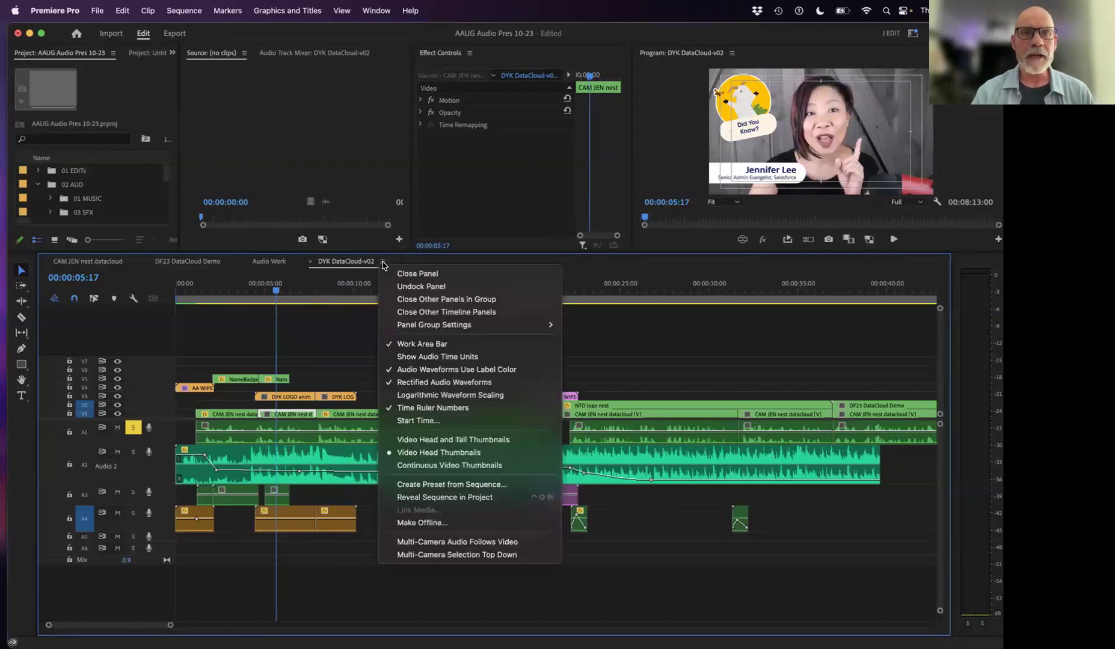
left_click(426, 387)
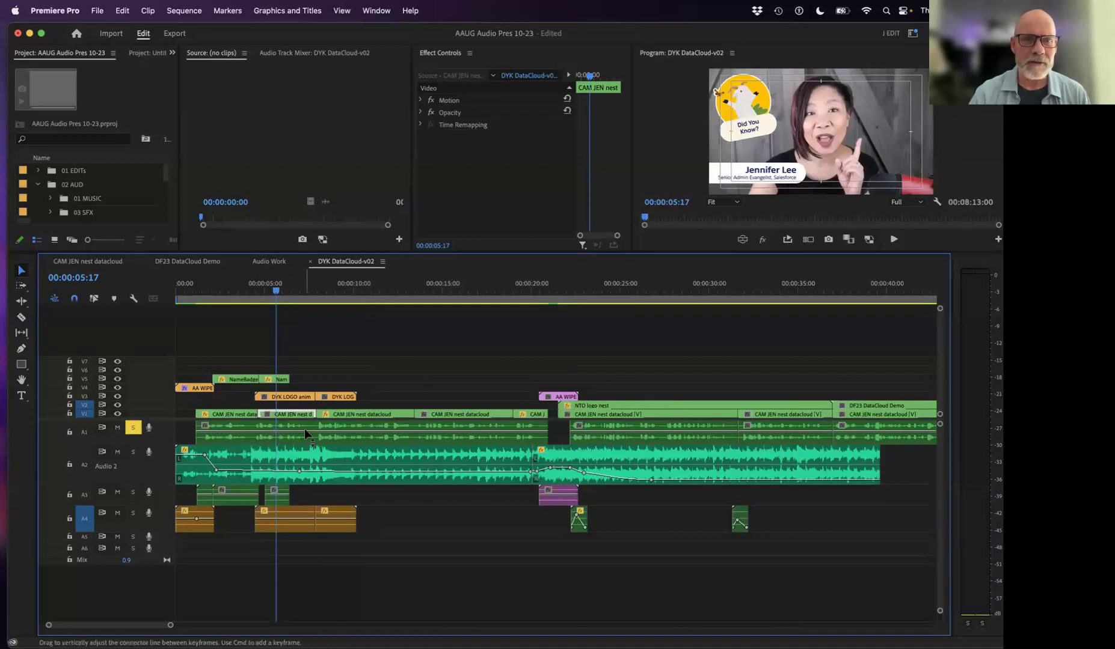
mouse_move(304, 429)
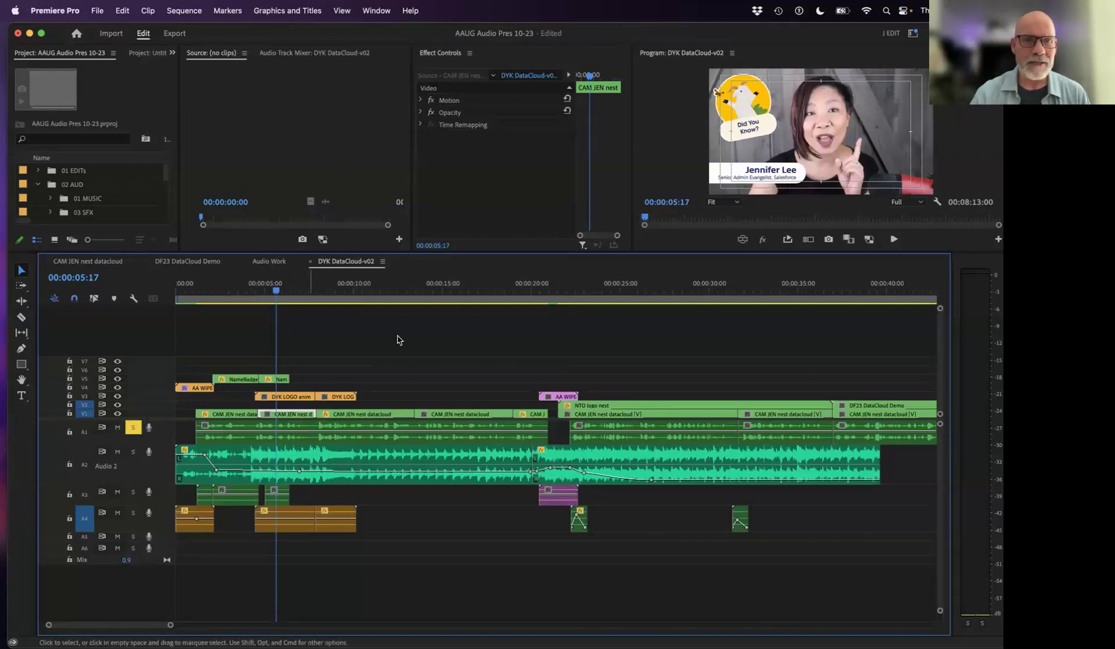
left_click(383, 262)
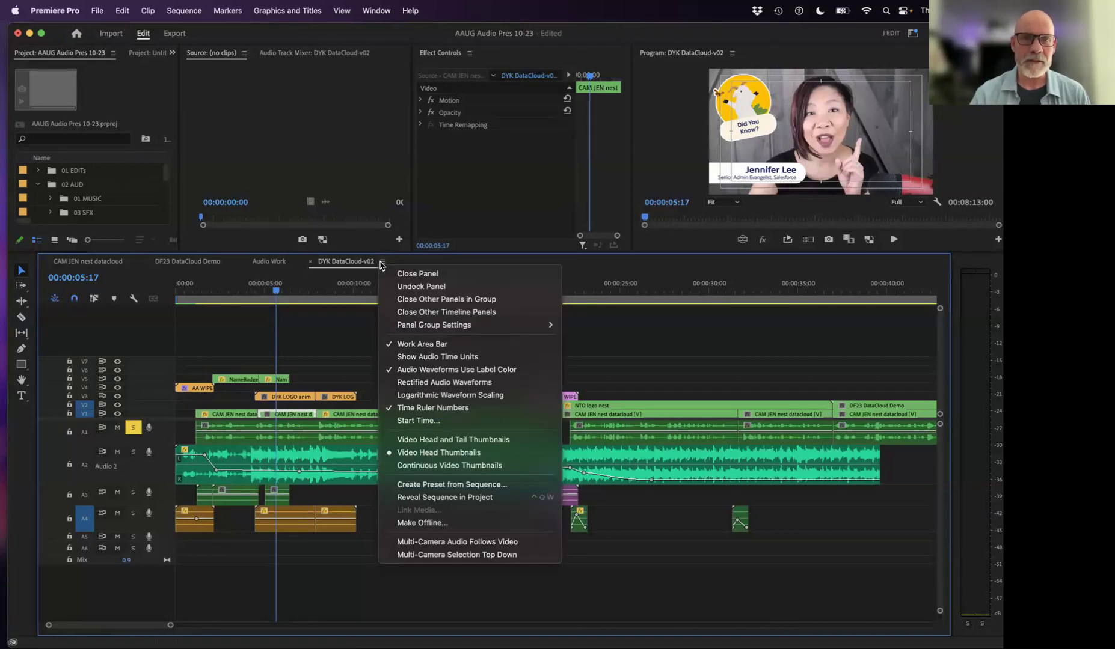
left_click(431, 385)
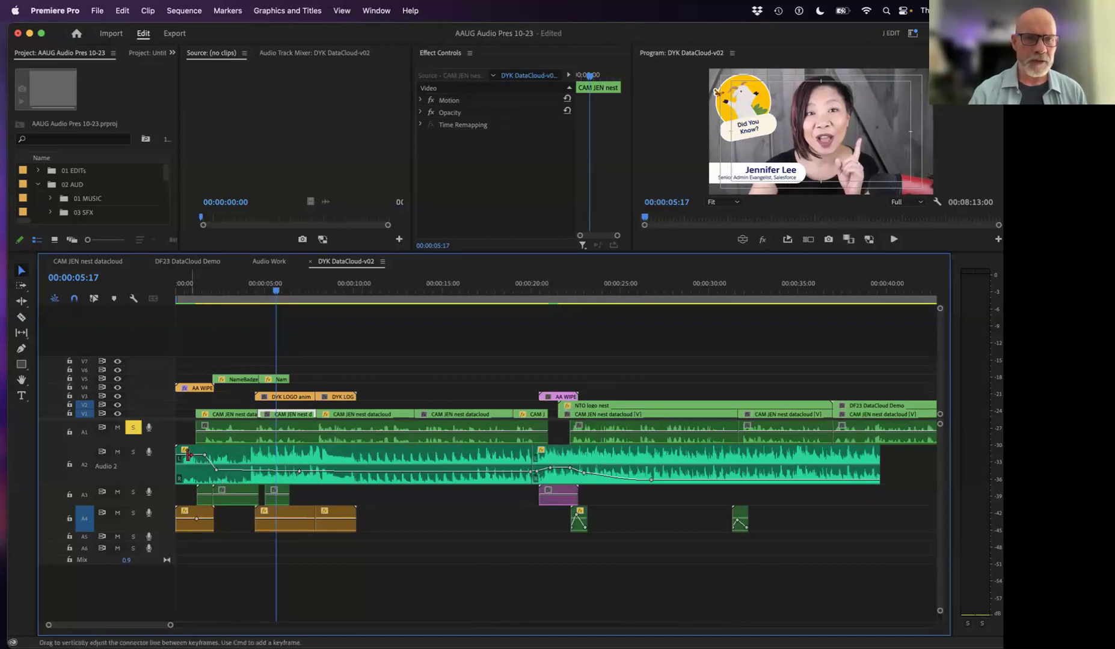
- Move the playhead to 00:00:00:01 and demonstrate the solo switch on audio track A1, leaving it off
left_click_drag(250, 287, 176, 285)
key("Right")
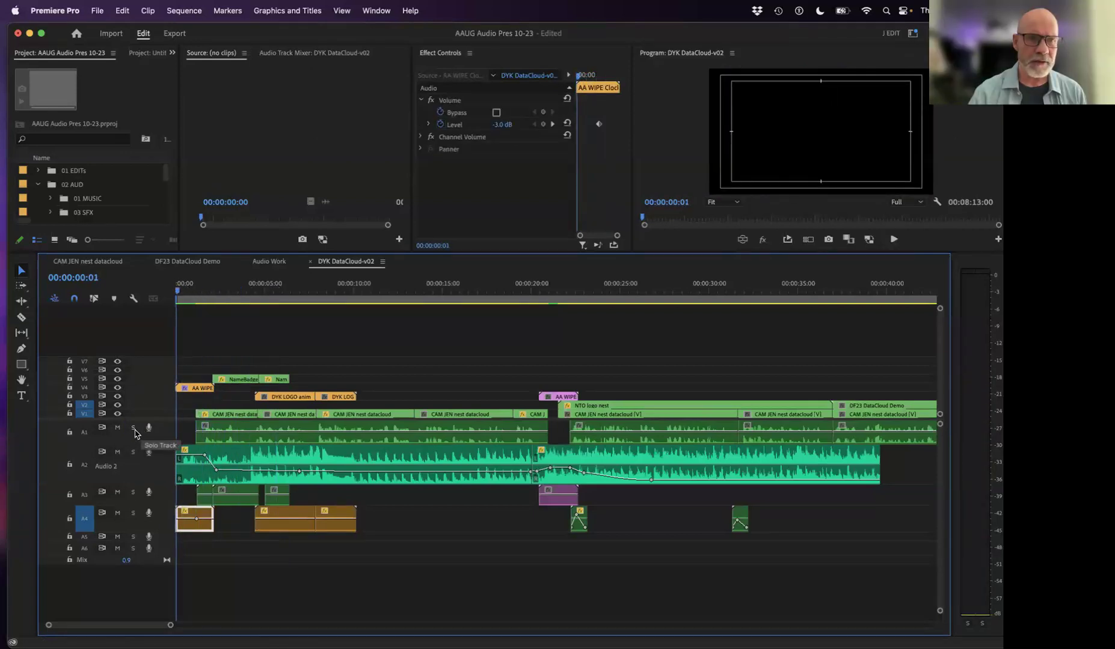
left_click(134, 428)
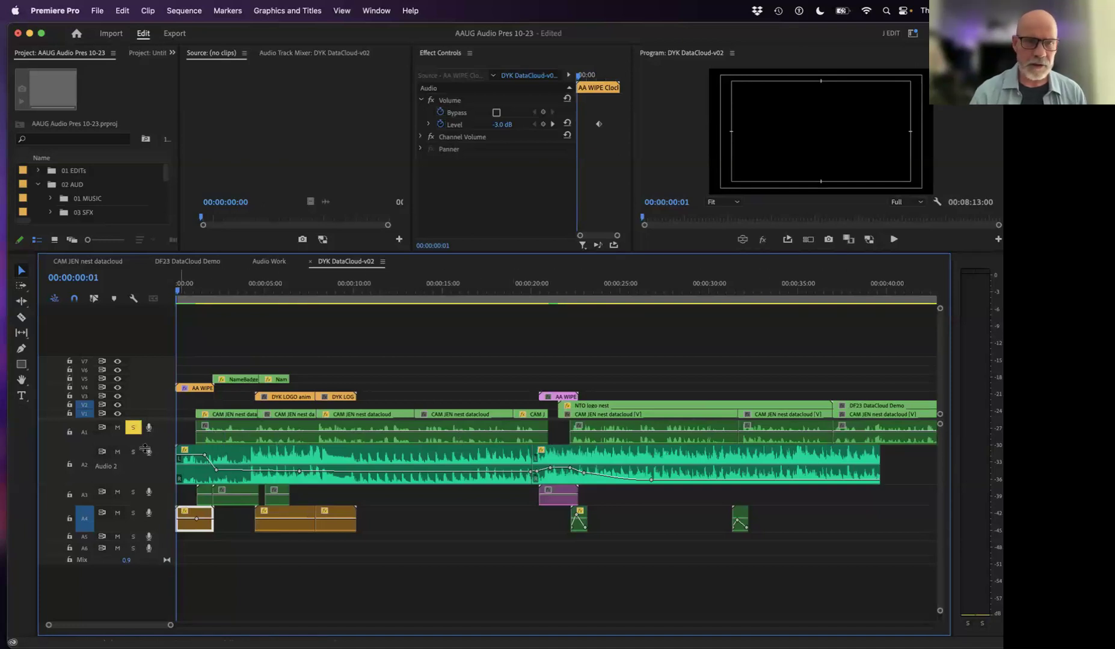
left_click(133, 428)
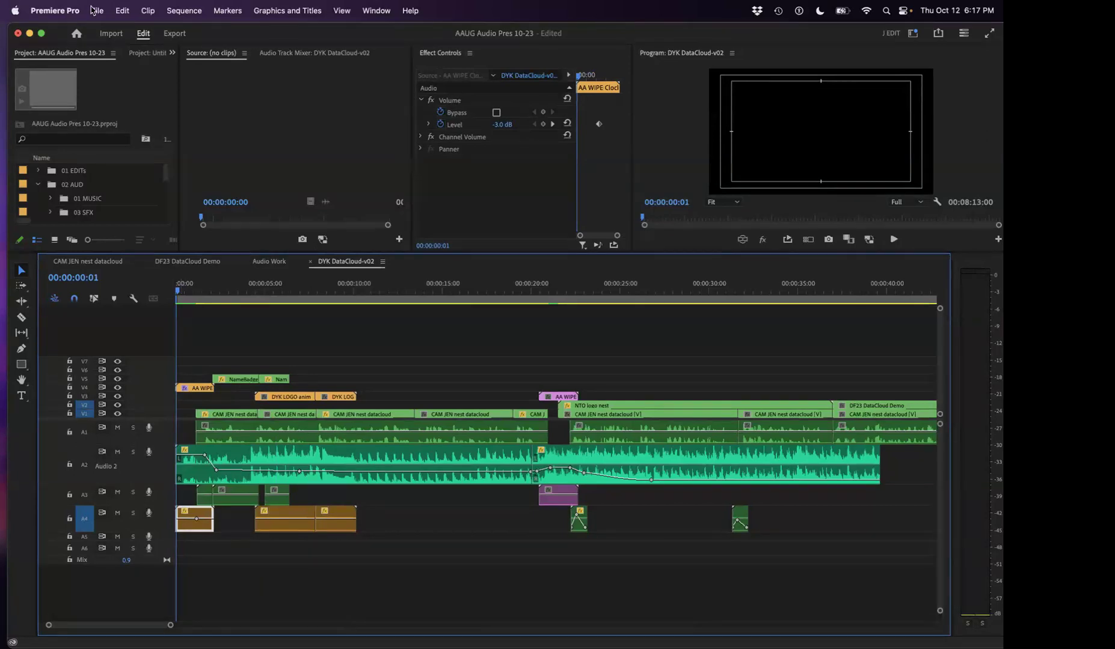
left_click(14, 10)
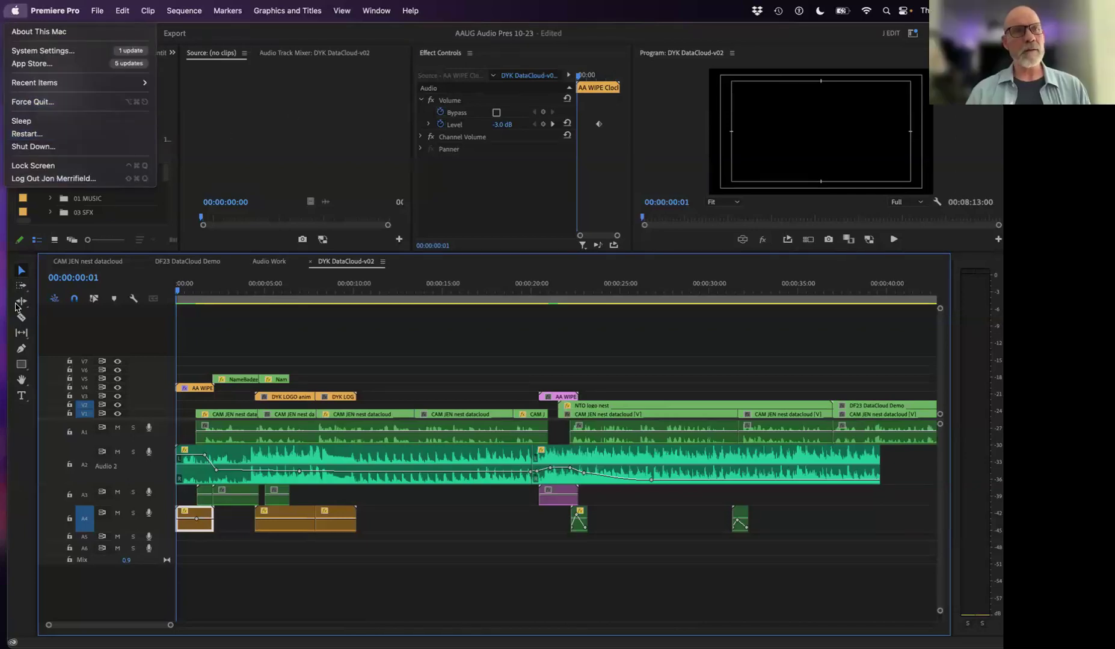
left_click(30, 472)
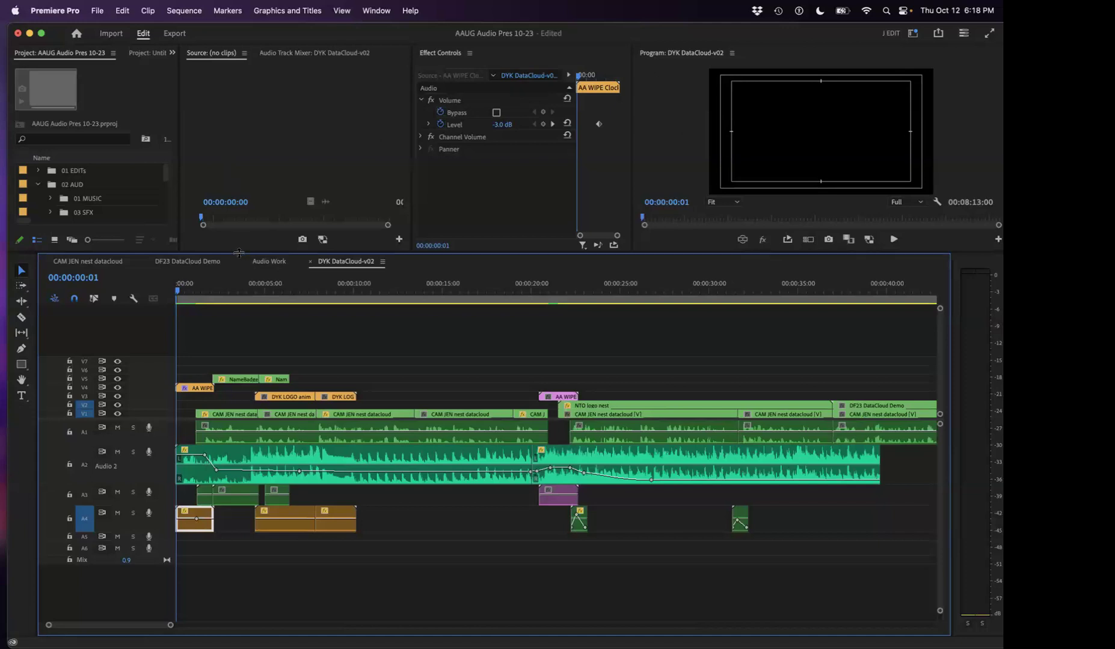
- Maximize the timeline panel and play the sequence from the start with audio track A1 soloed
key("grave")
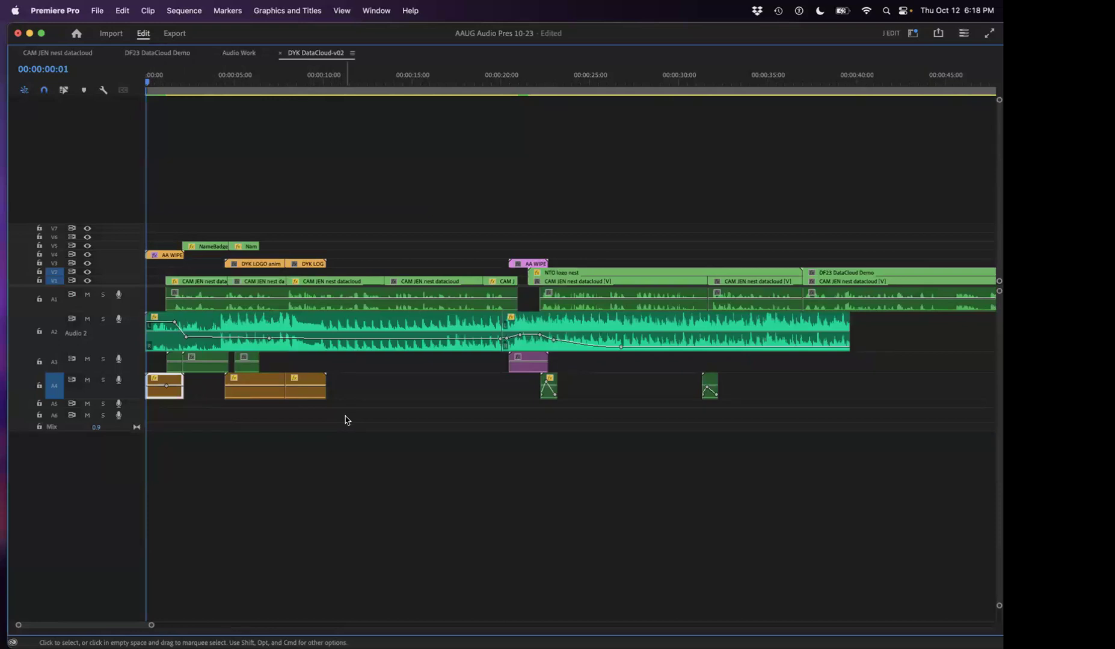
left_click(143, 82)
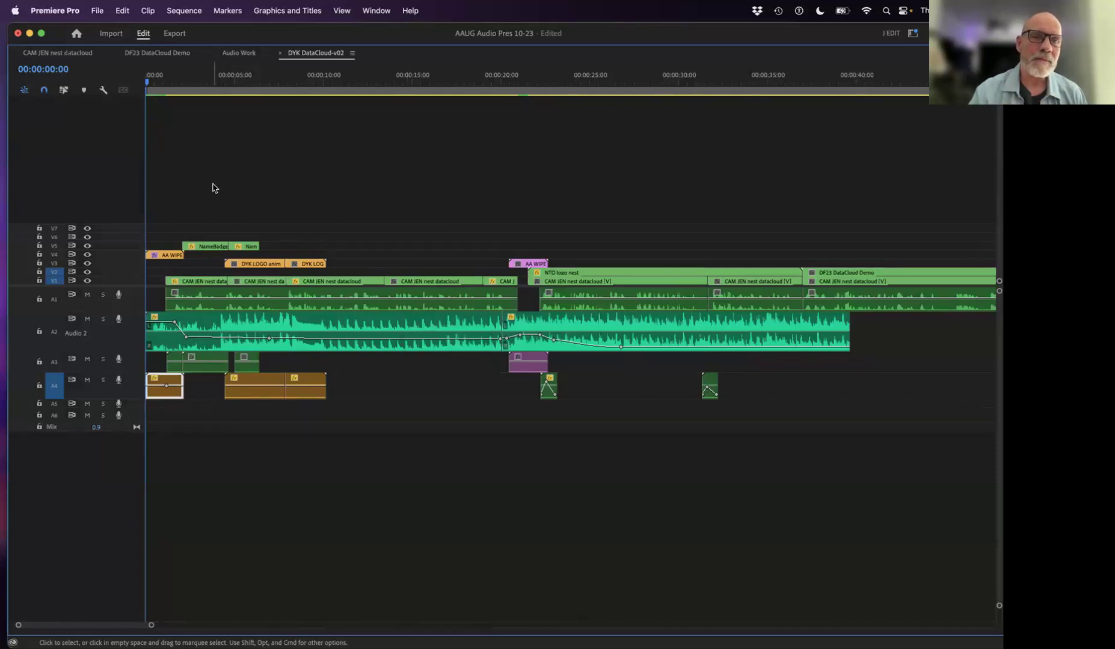
left_click(157, 82)
left_click_drag(155, 84, 126, 82)
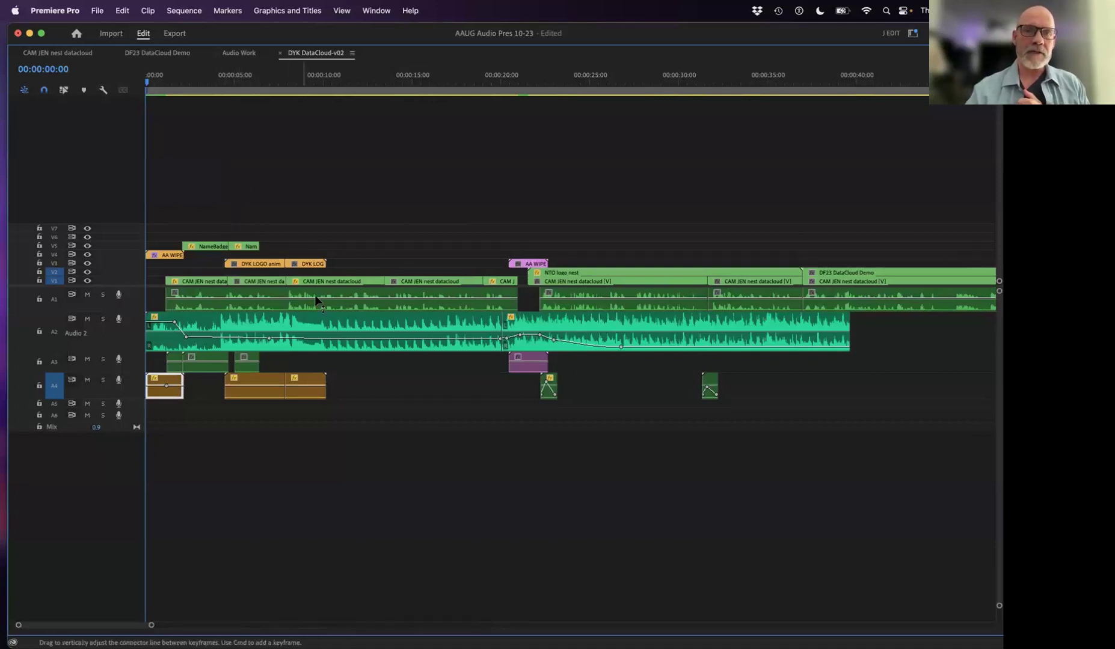
left_click(101, 296)
key("space")
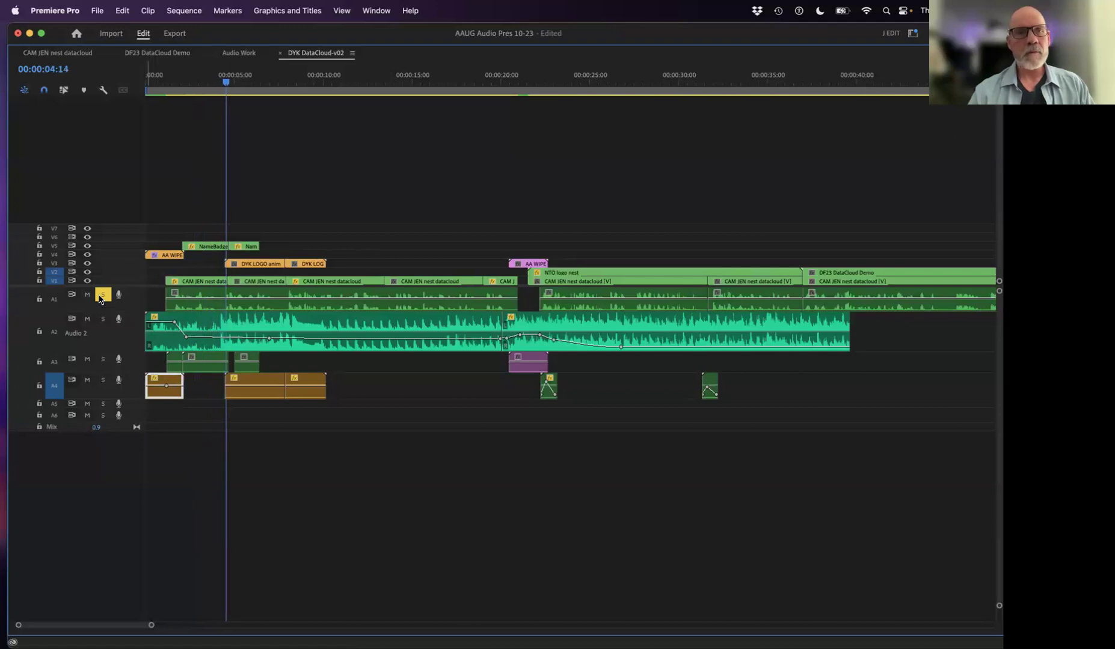
- Solo audio track A2 instead of A1 and play the music from the start of the sequence
left_click_drag(240, 80, 154, 79)
left_click(103, 319)
left_click(103, 295)
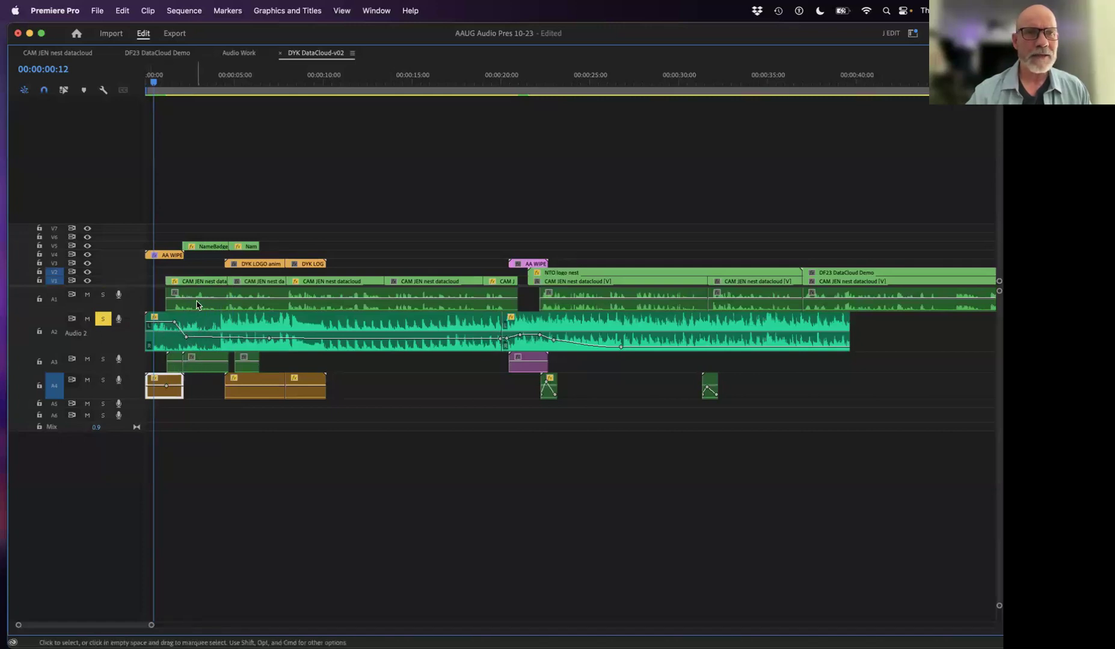
left_click_drag(165, 79, 139, 85)
key("space")
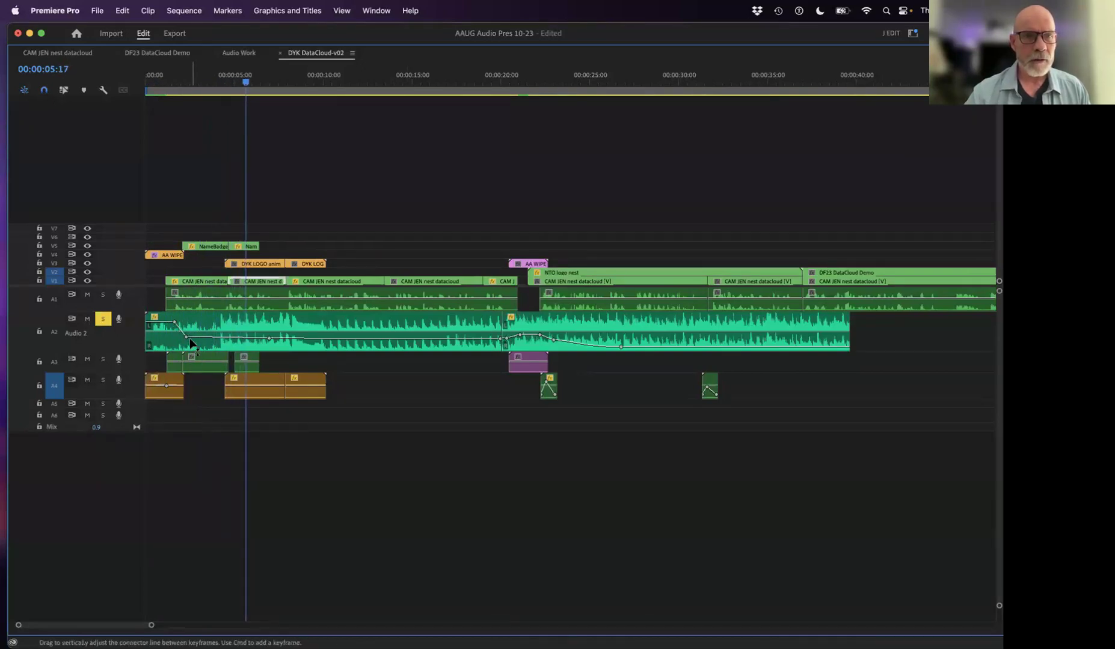
- Turn off solo on audio track A2 to hear the full mix, and restore the timeline panel to its normal size
left_click(103, 320)
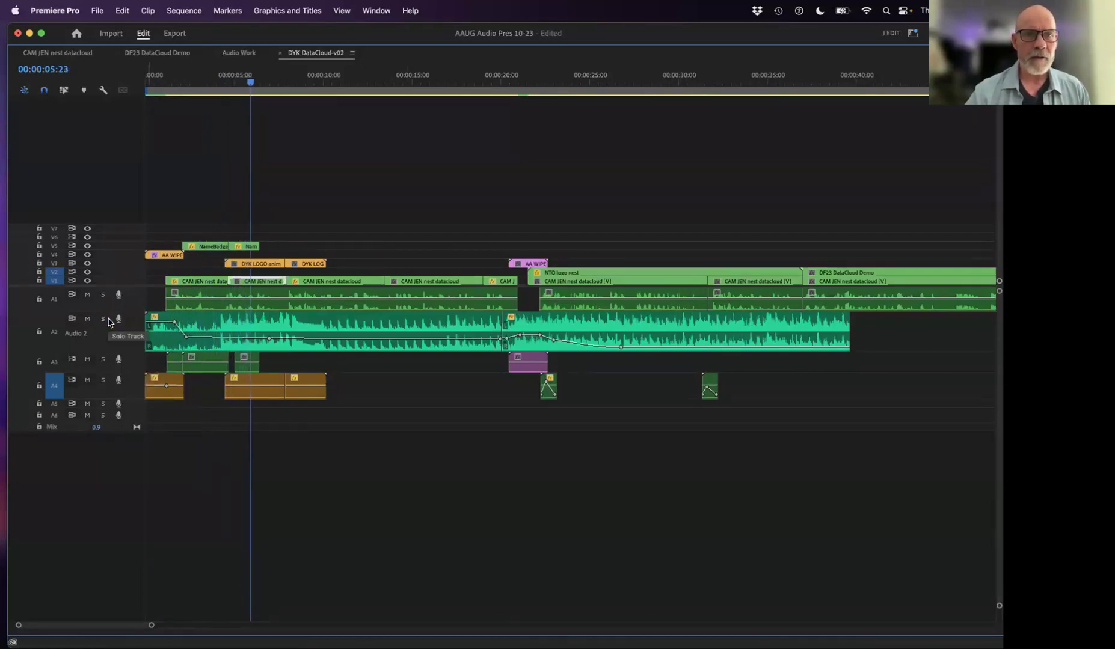
left_click(177, 77)
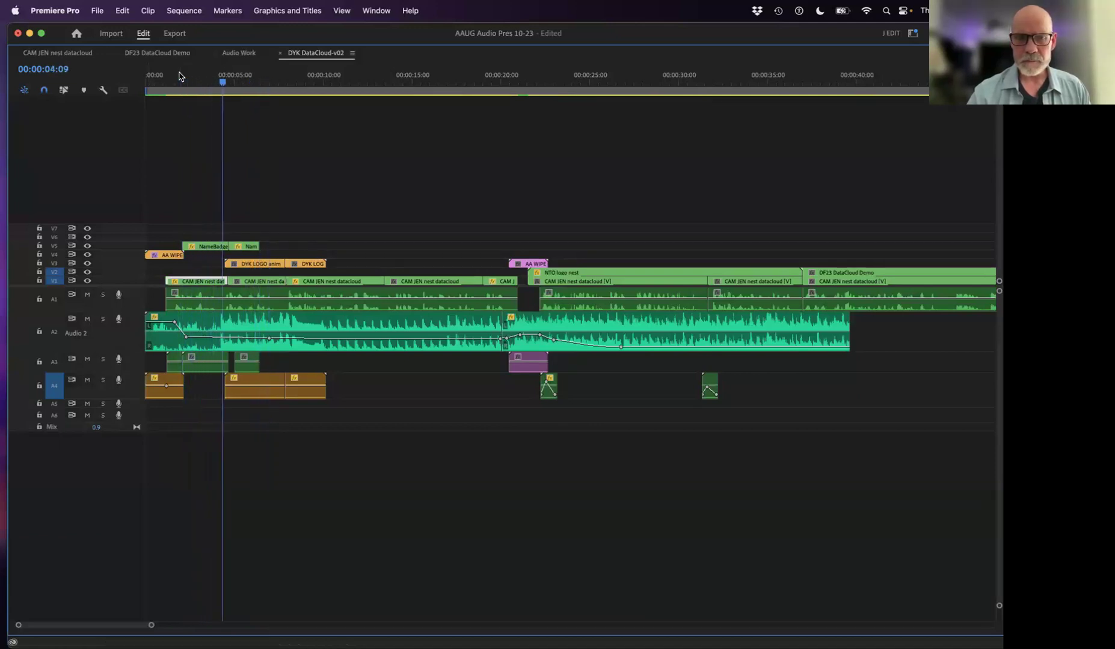
key("space")
key("grave")
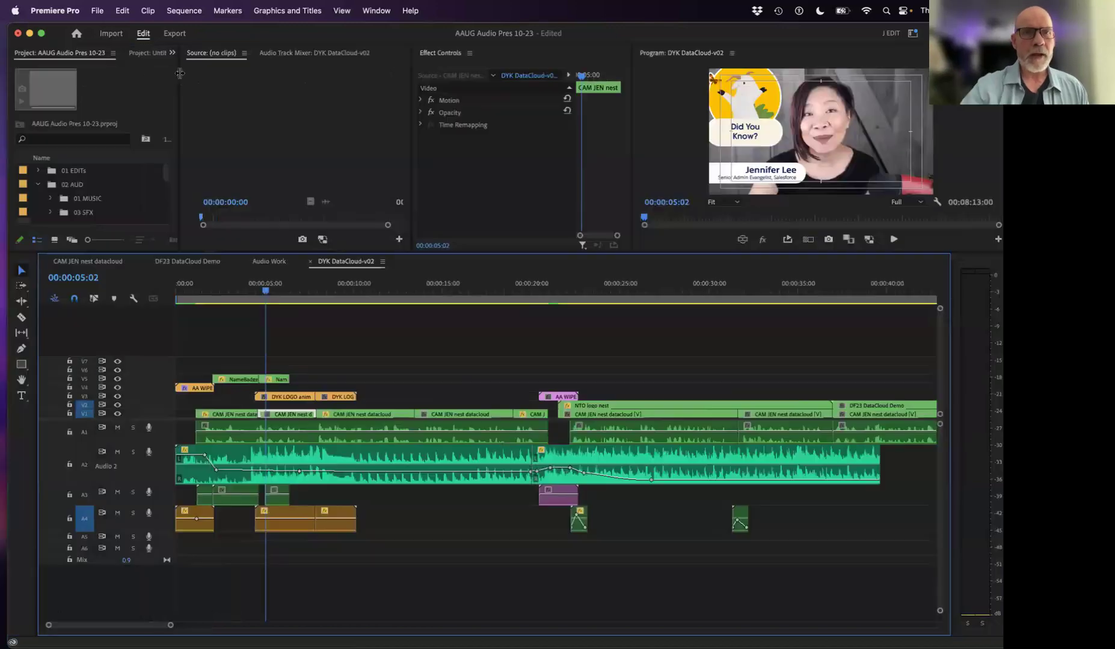
- Select the first music clip on audio track A2 and widen the Effect Controls panel and its keyframe area
left_click(243, 287)
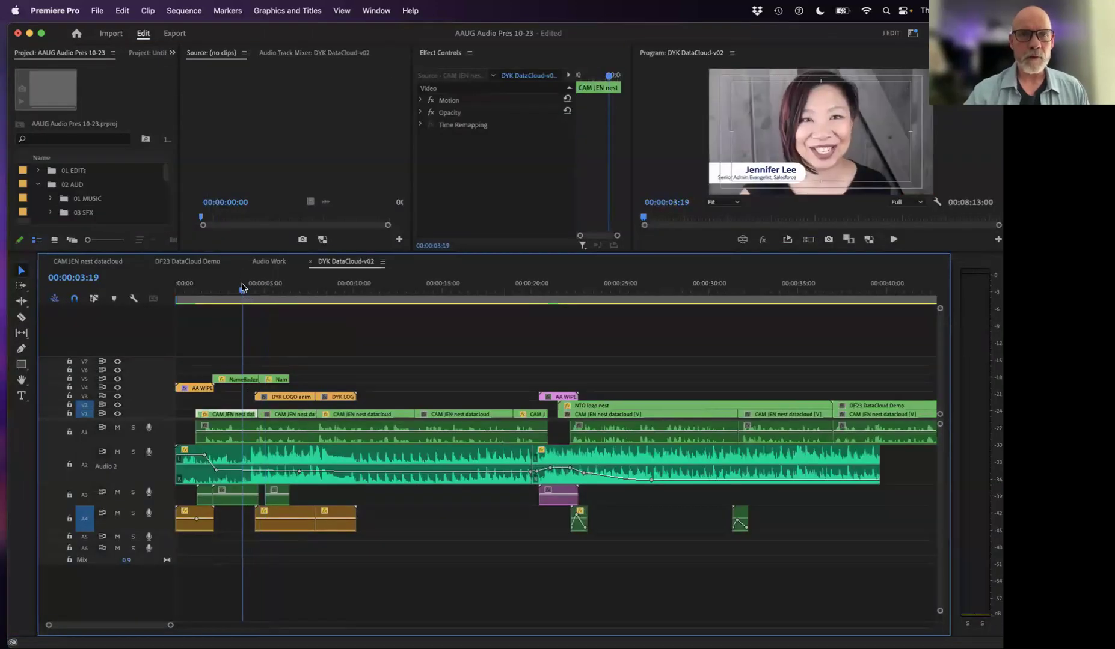
left_click(238, 463)
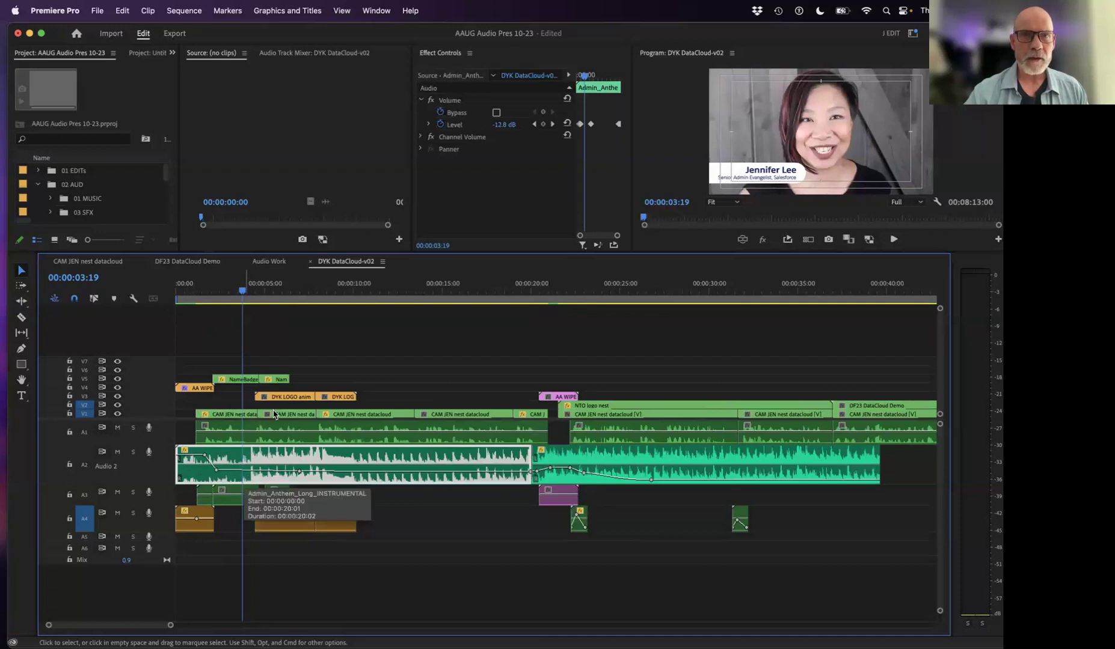
left_click_drag(412, 80, 243, 89)
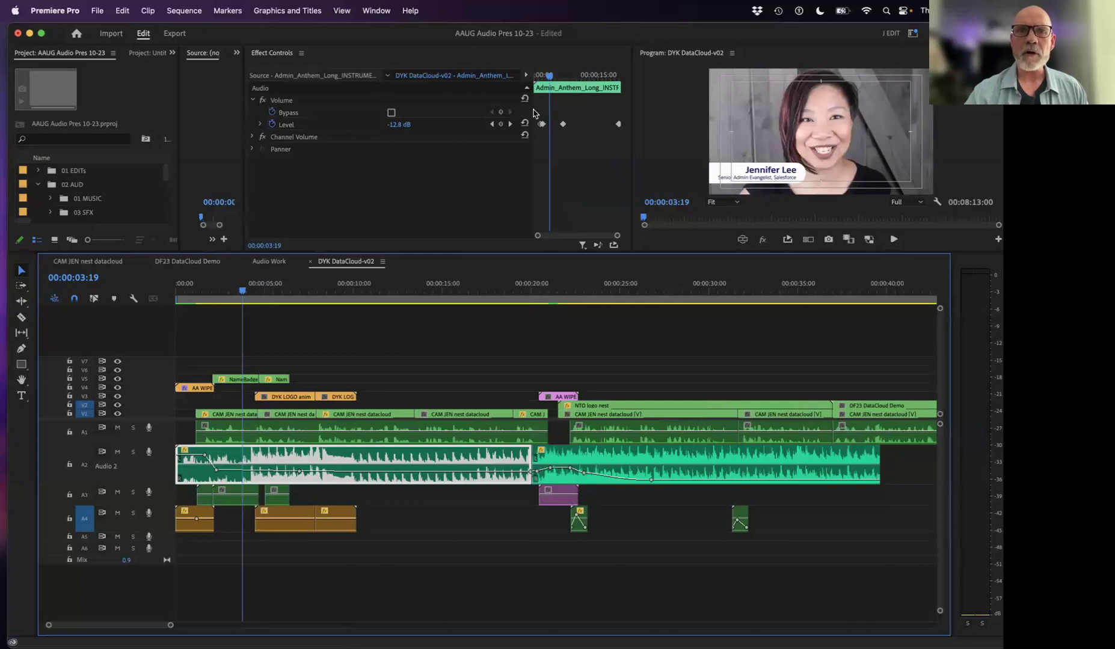
left_click_drag(532, 109, 430, 115)
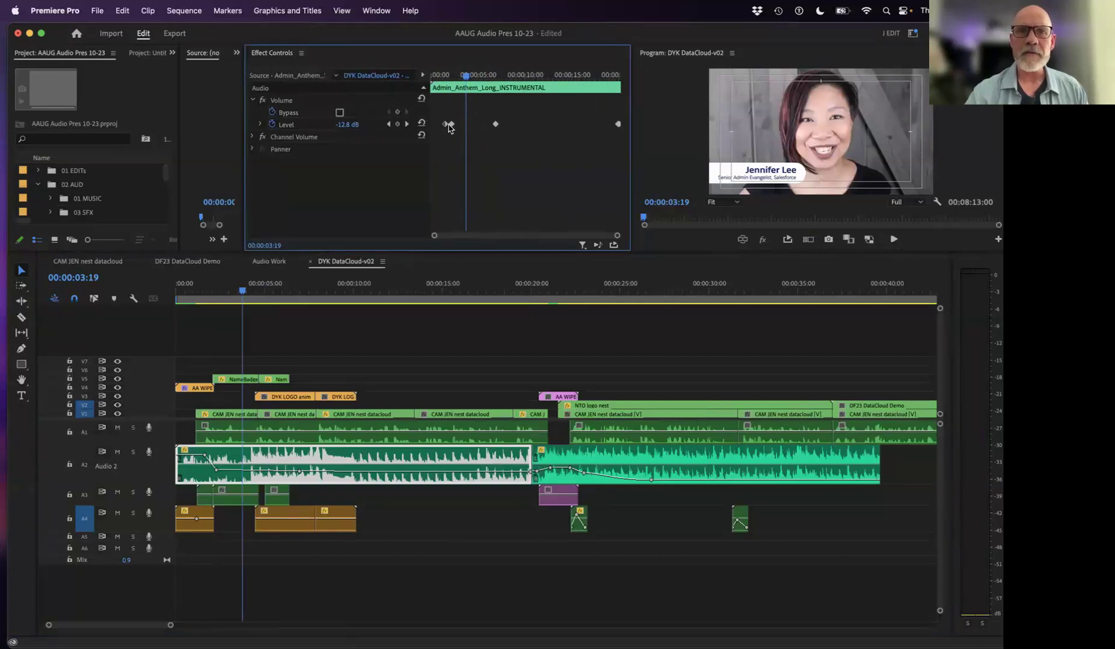
- Step through the first two volume Level keyframes of the selected music clip to inspect their values
left_click_drag(466, 82, 447, 81)
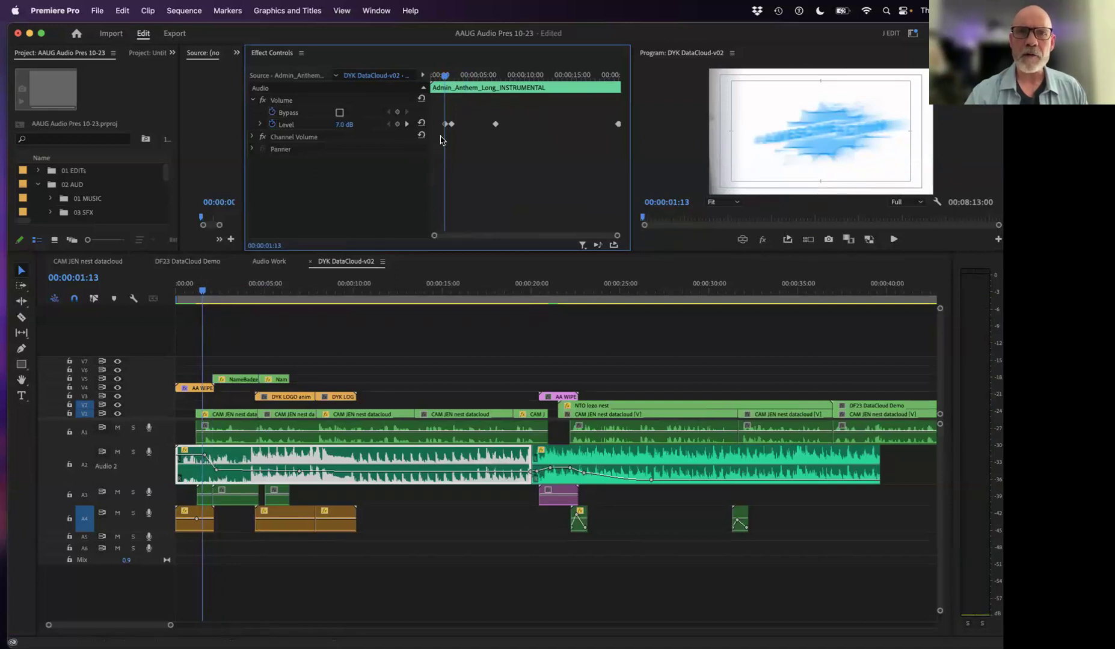
left_click(407, 124)
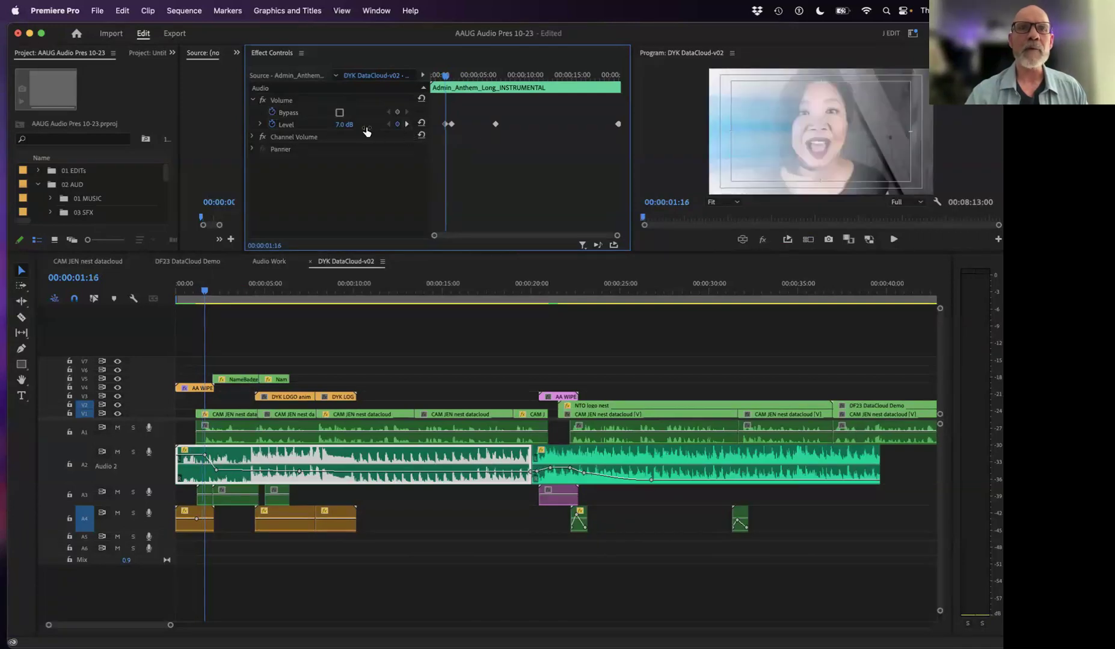
left_click(408, 125)
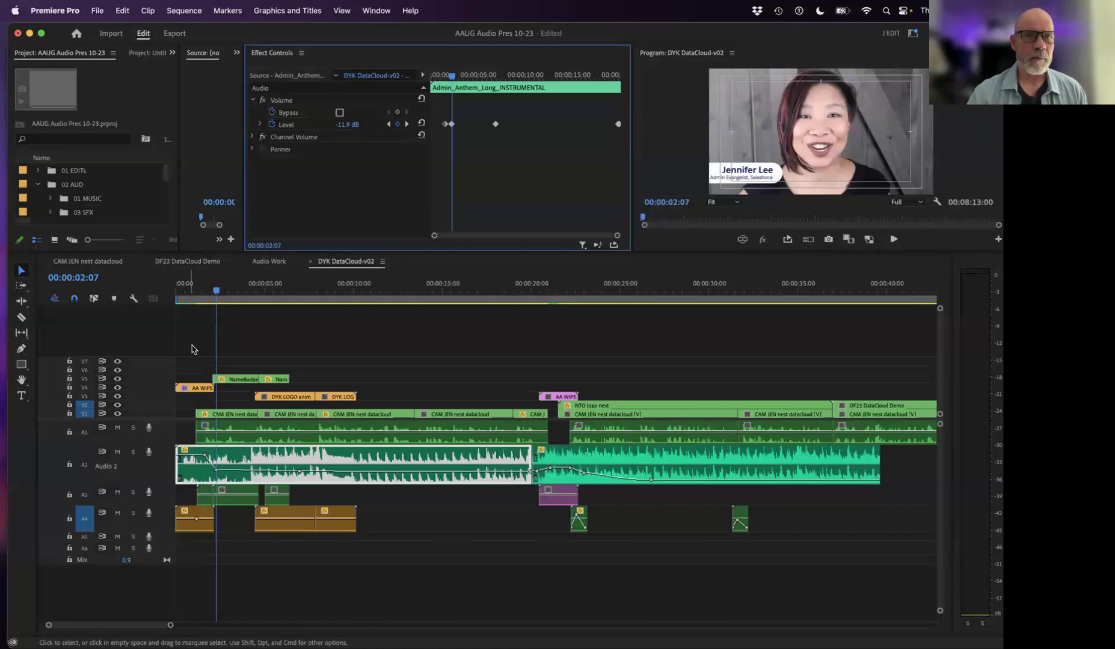
- Play the opening seconds of the full mix and watch how the music level drops on the audio meters
left_click(181, 296)
key("space")
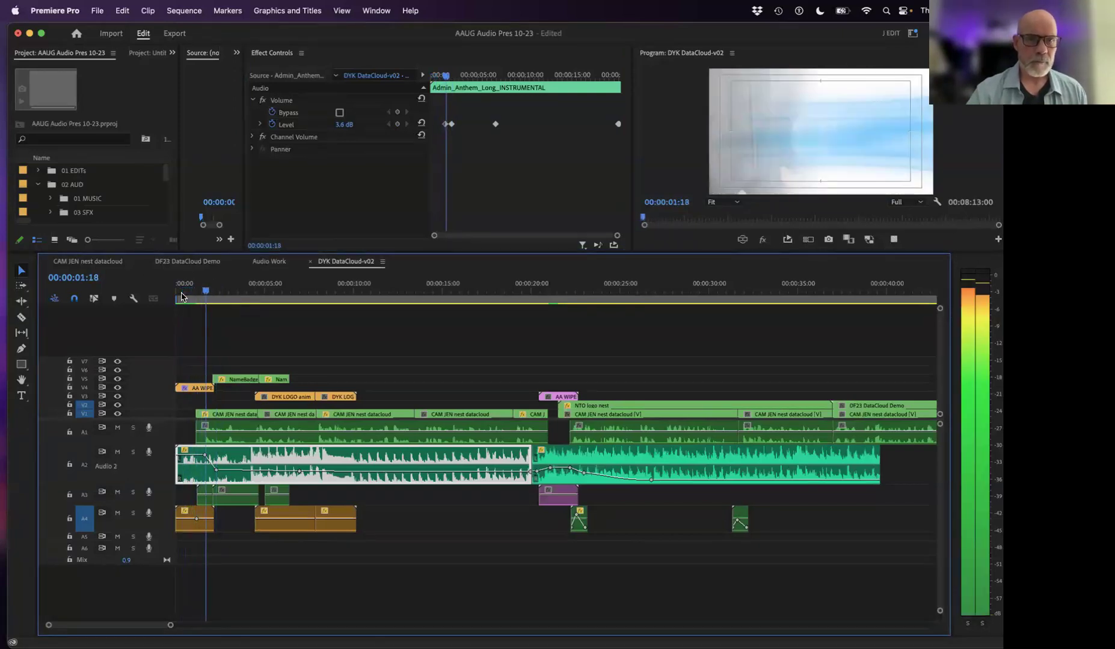
key("space")
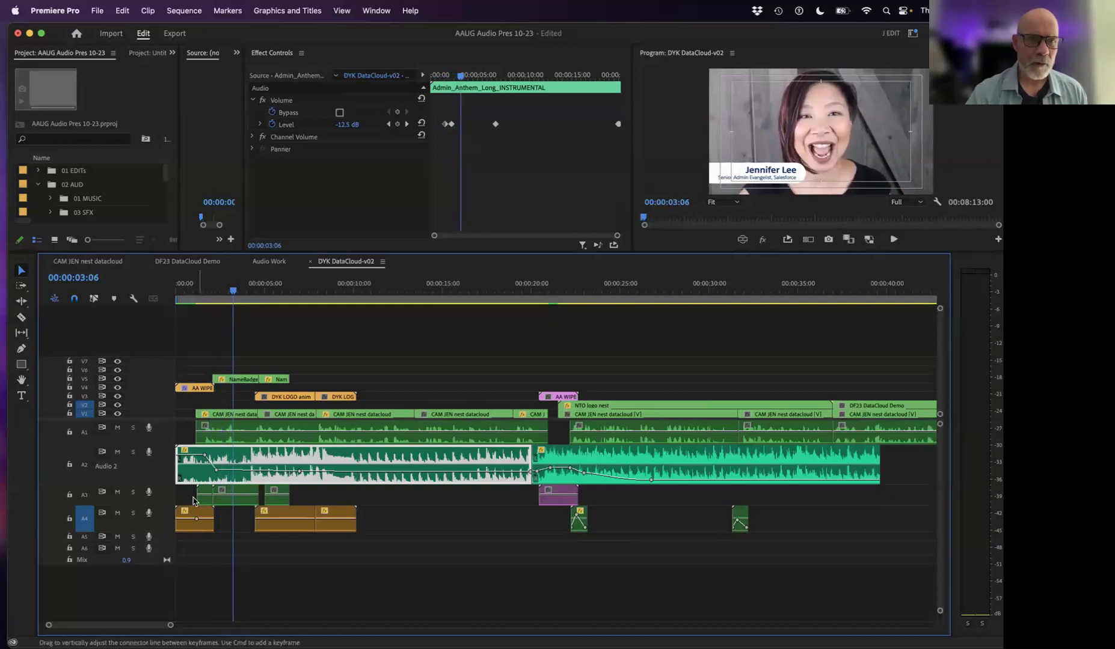
- Increase the height of audio track A3 and replay the opening mix, returning the playhead to 00:00:03:22
left_click_drag(166, 504, 166, 530)
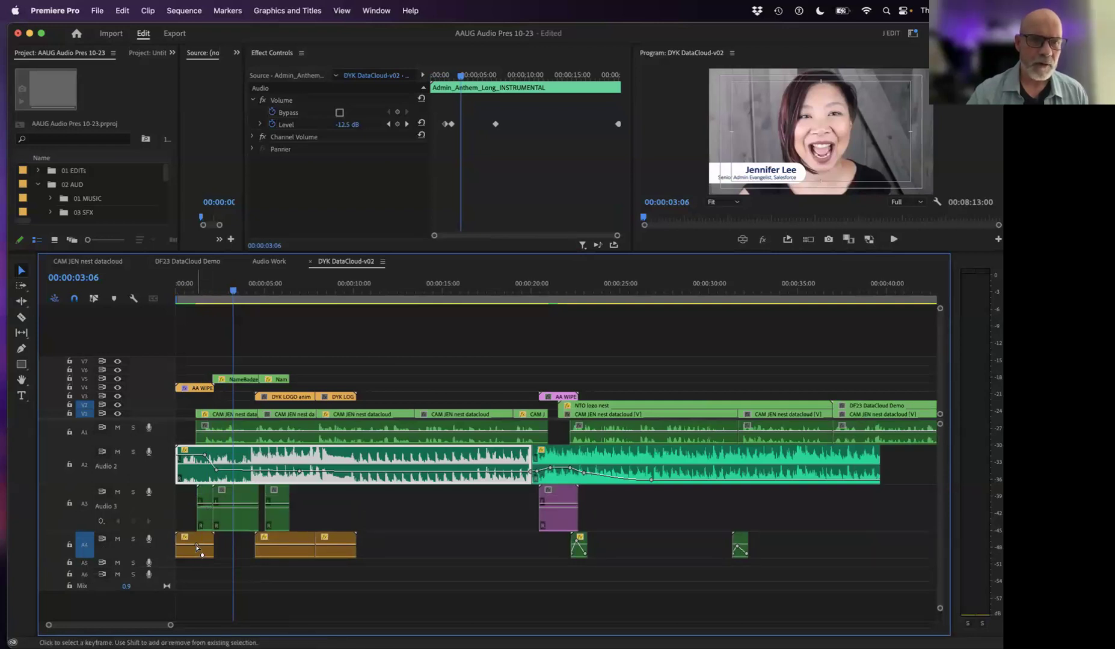
left_click(185, 293)
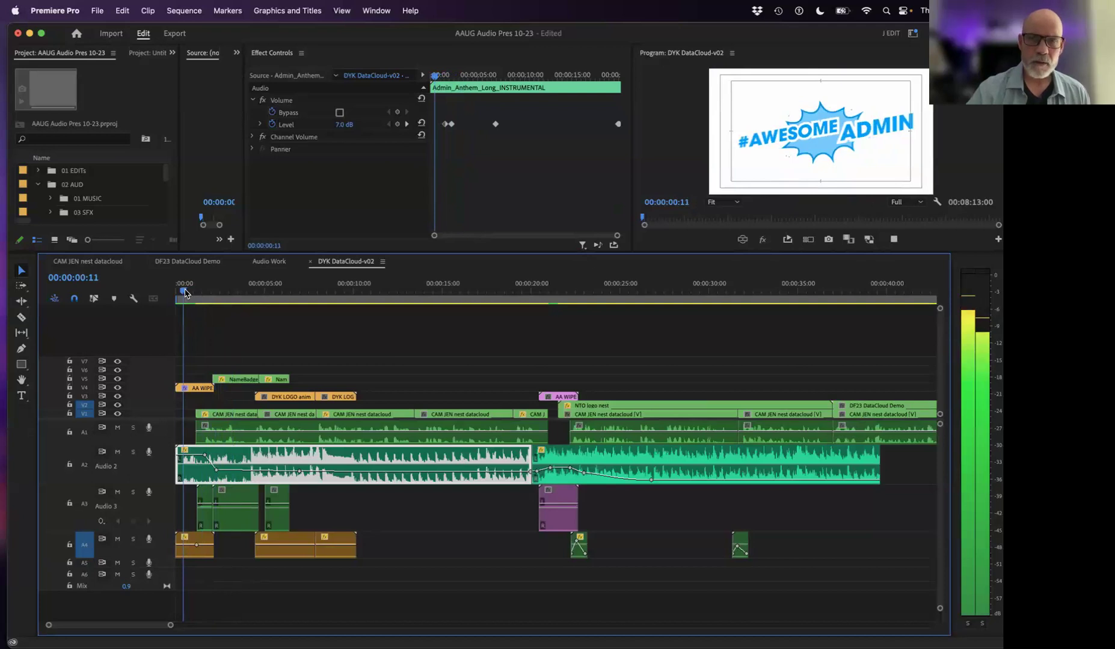
key("space")
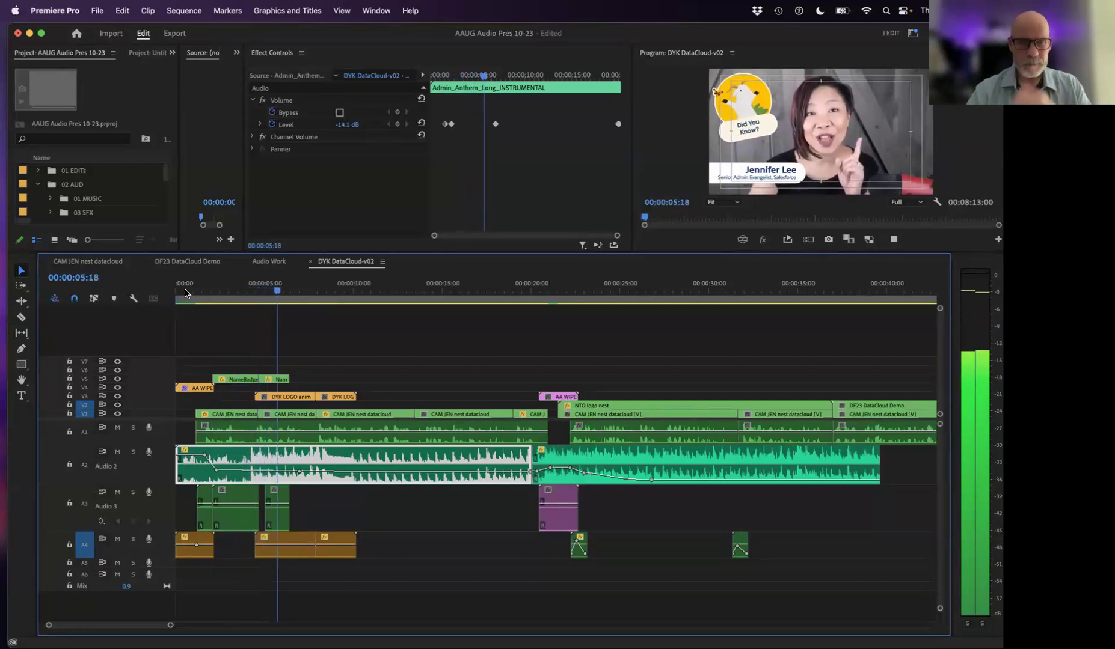
key("space")
left_click_drag(295, 291, 245, 291)
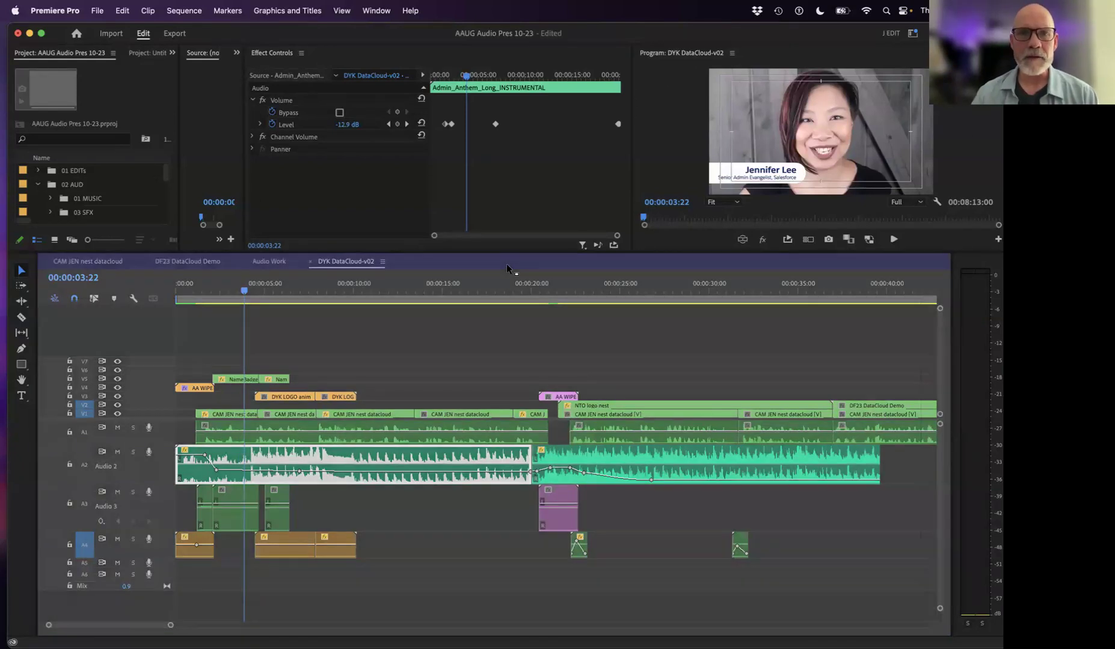
- Dock the Program monitor into the timeline's panel group
left_click_drag(506, 263, 506, 263)
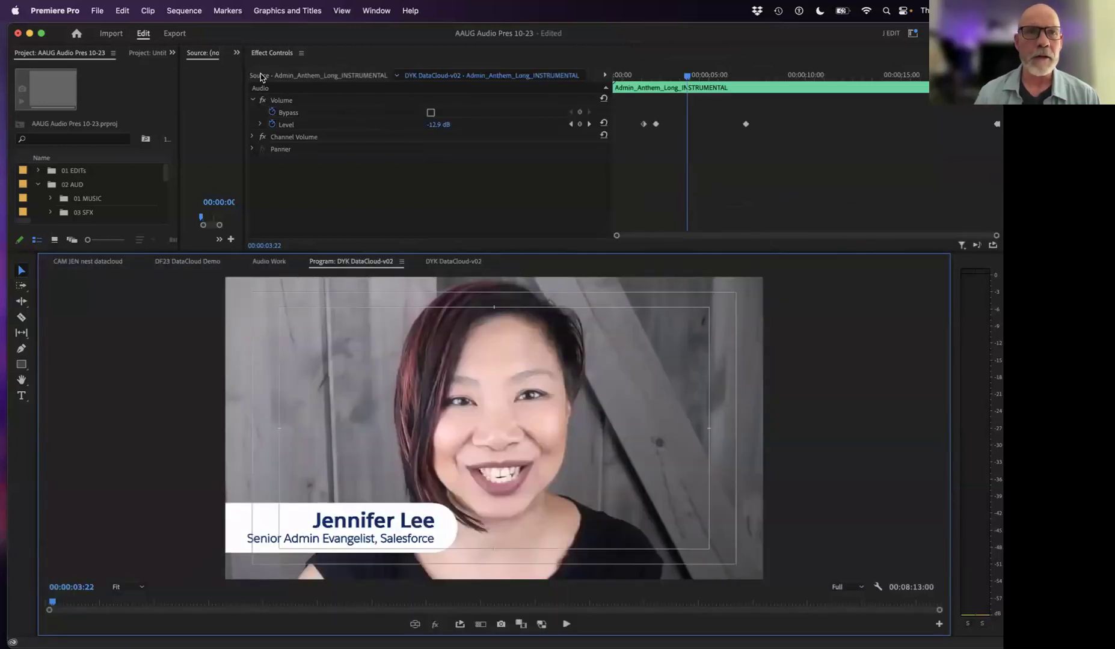
- Dock the Effect Controls panel below the Project panel and reset the J EDIT workspace to its saved layout
left_click_drag(264, 56, 128, 237)
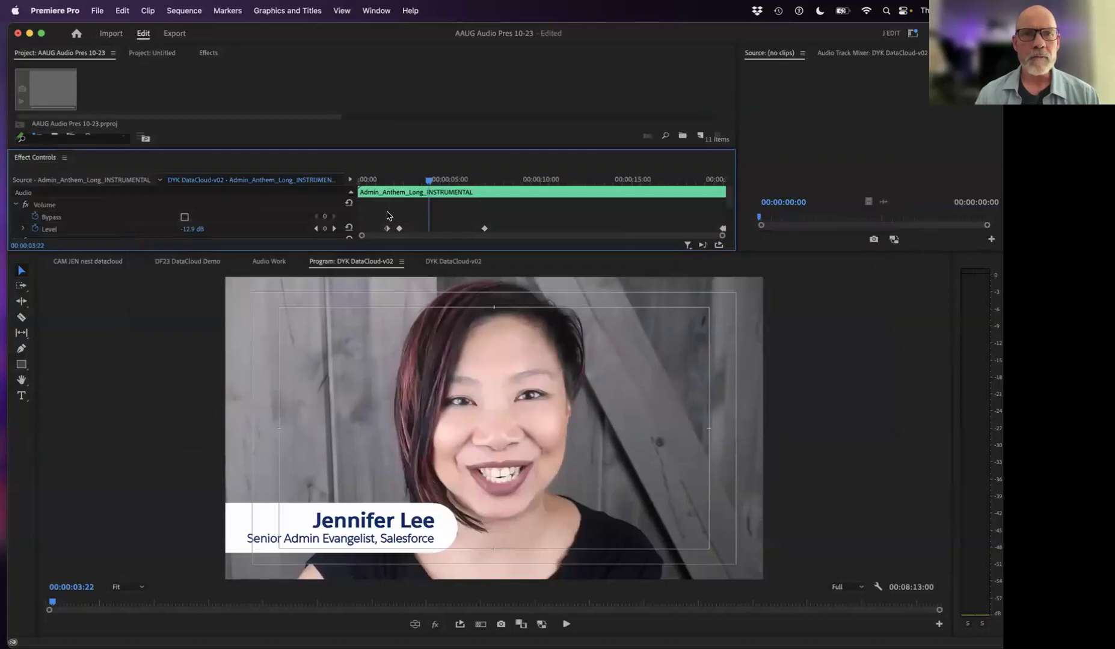
left_click(915, 35)
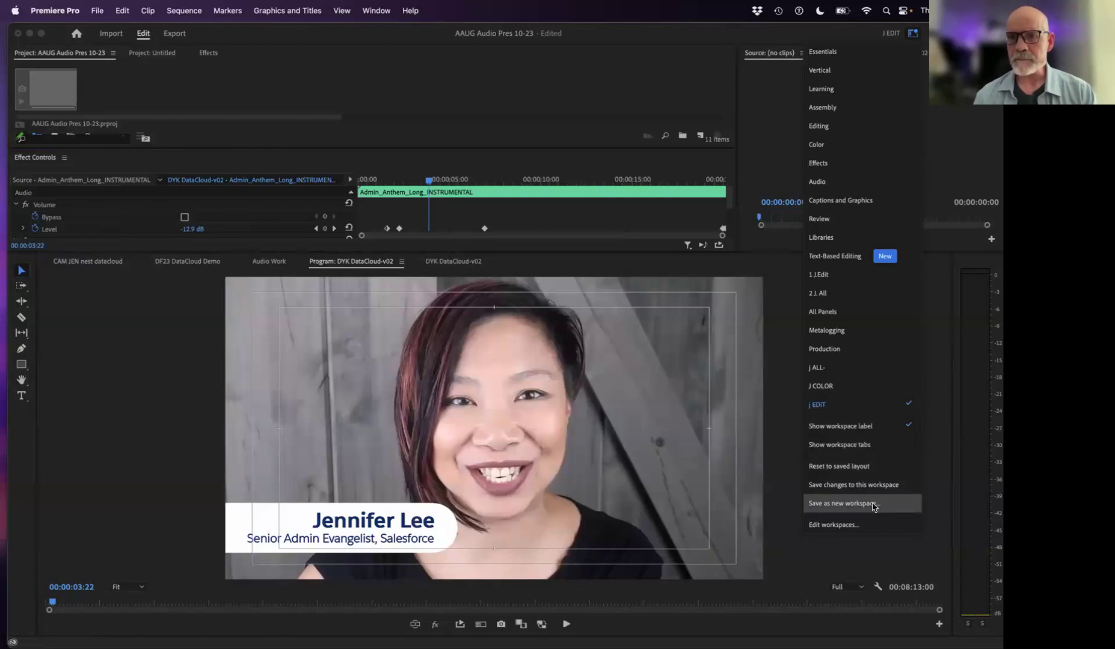
left_click(870, 473)
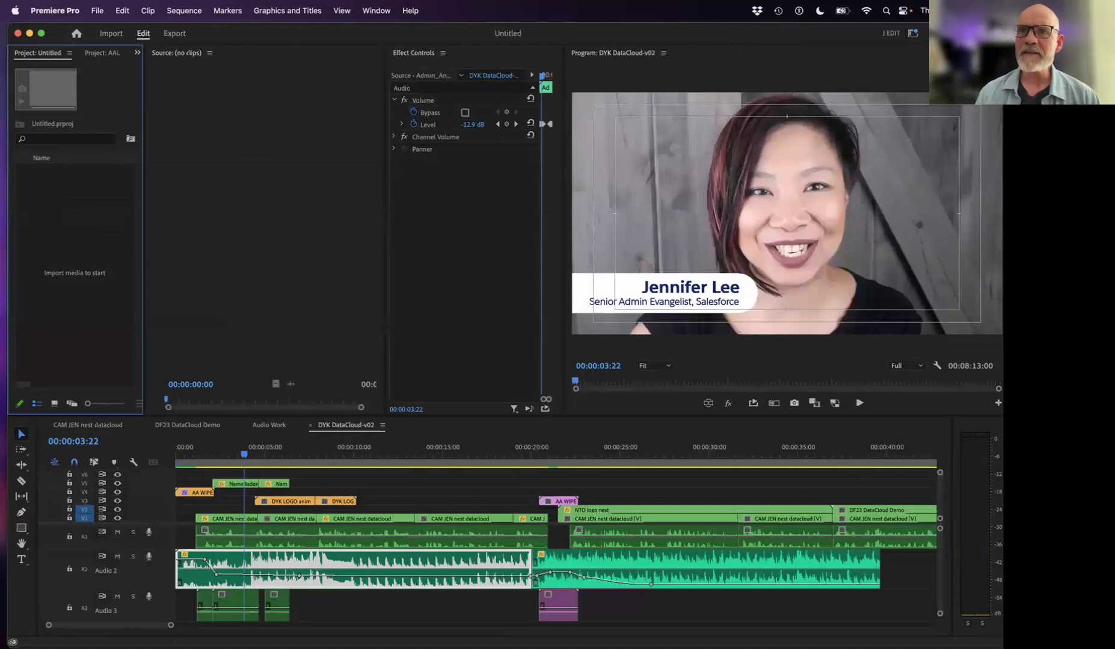
- Preview the Audio and j ALL- workspaces and return to the j EDIT workspace
left_click(913, 35)
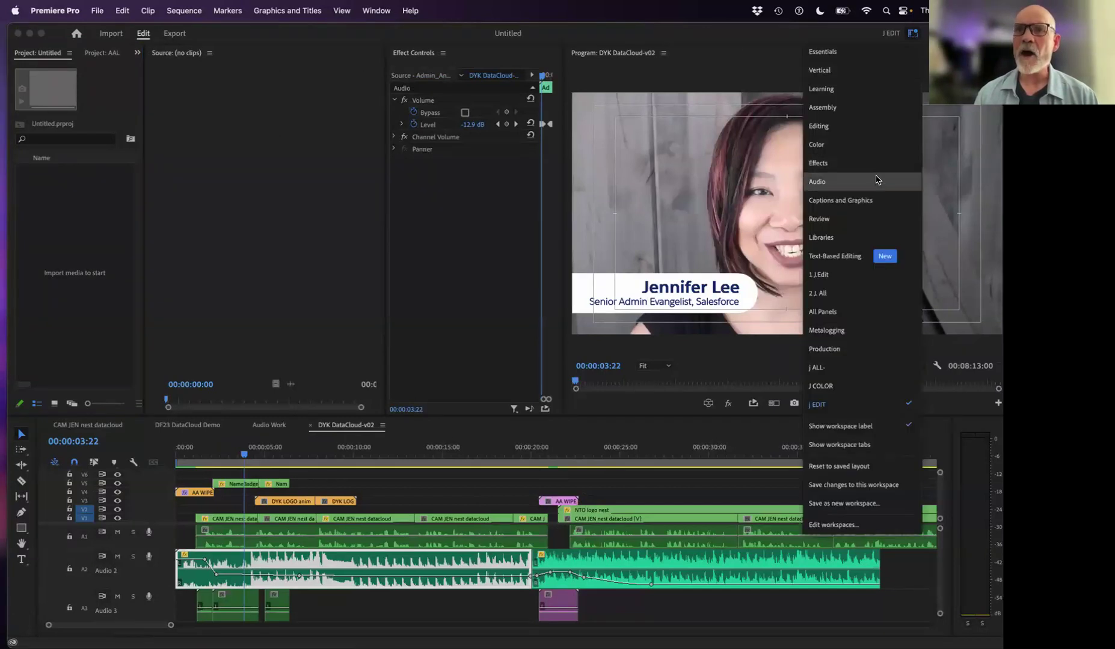
left_click(833, 182)
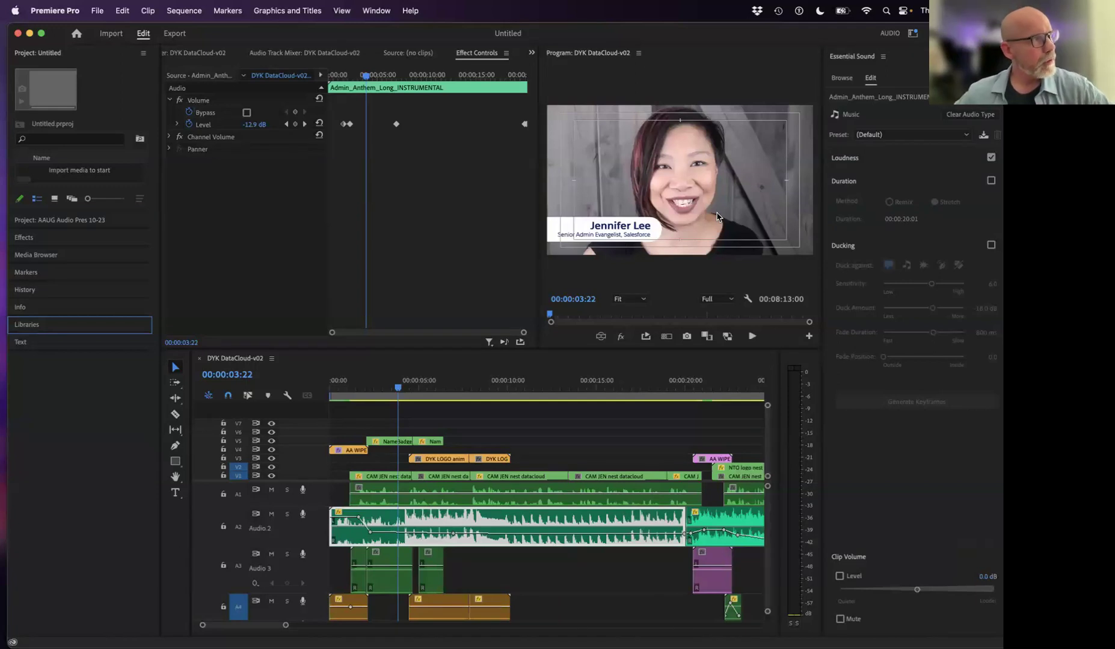
left_click(911, 34)
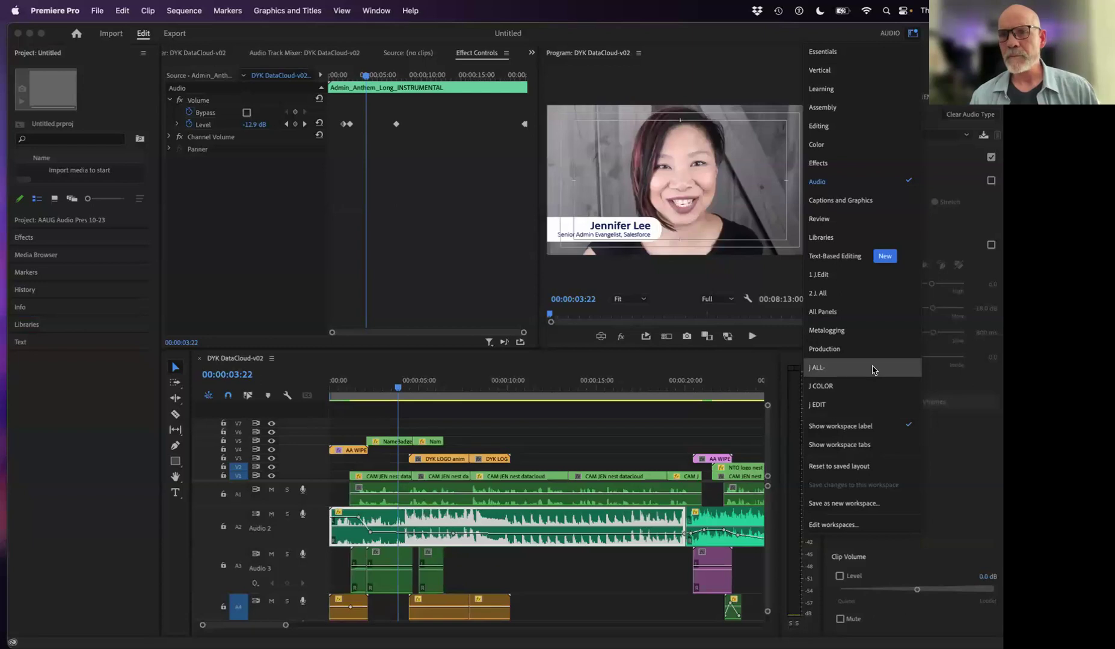
left_click(873, 368)
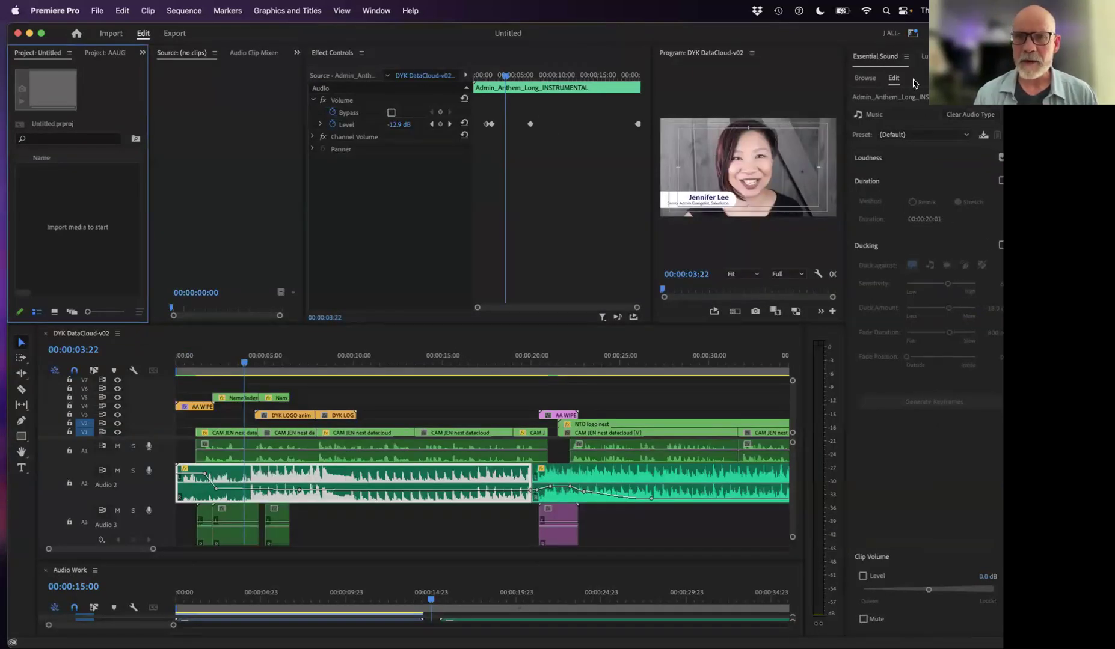
left_click(912, 35)
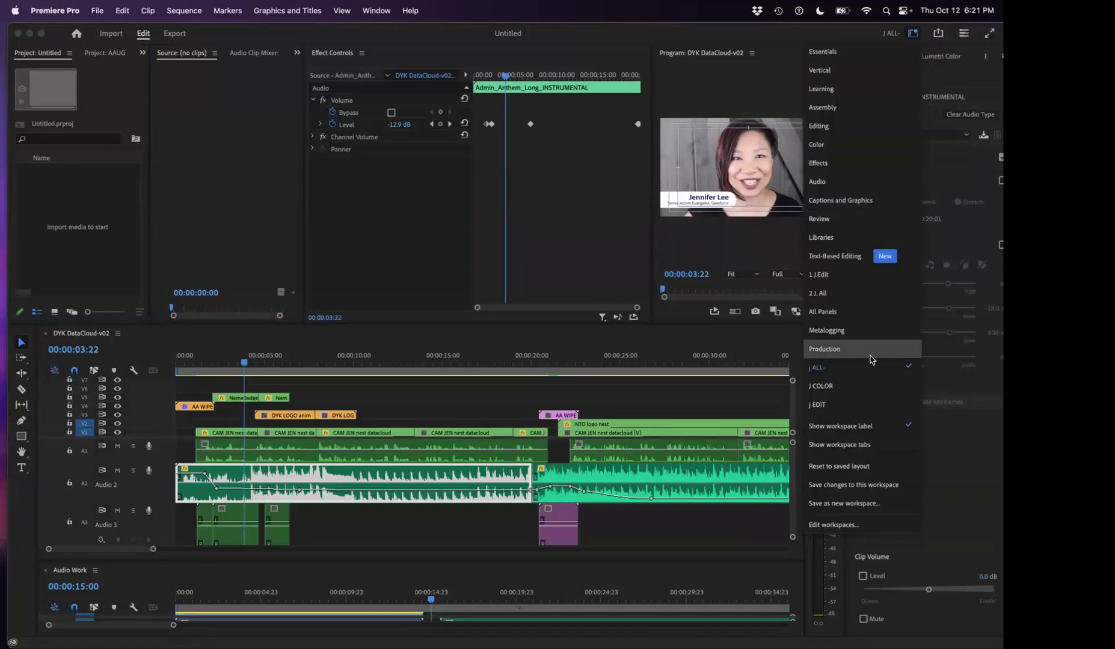
left_click(867, 406)
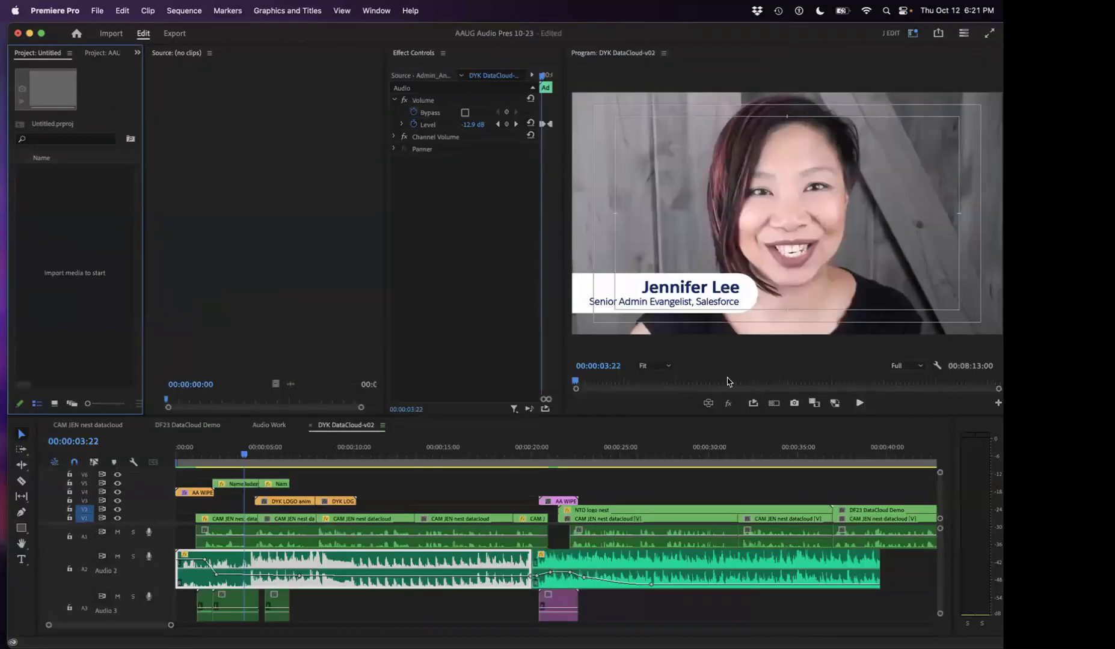
- Add a volume keyframe raised to 3.7 dB on the first music clip at 00:00:03:16 and play the opening mix
mouse_move(243, 457)
left_mouse_down()
mouse_move(202, 457)
mouse_move(240, 457)
left_mouse_up()
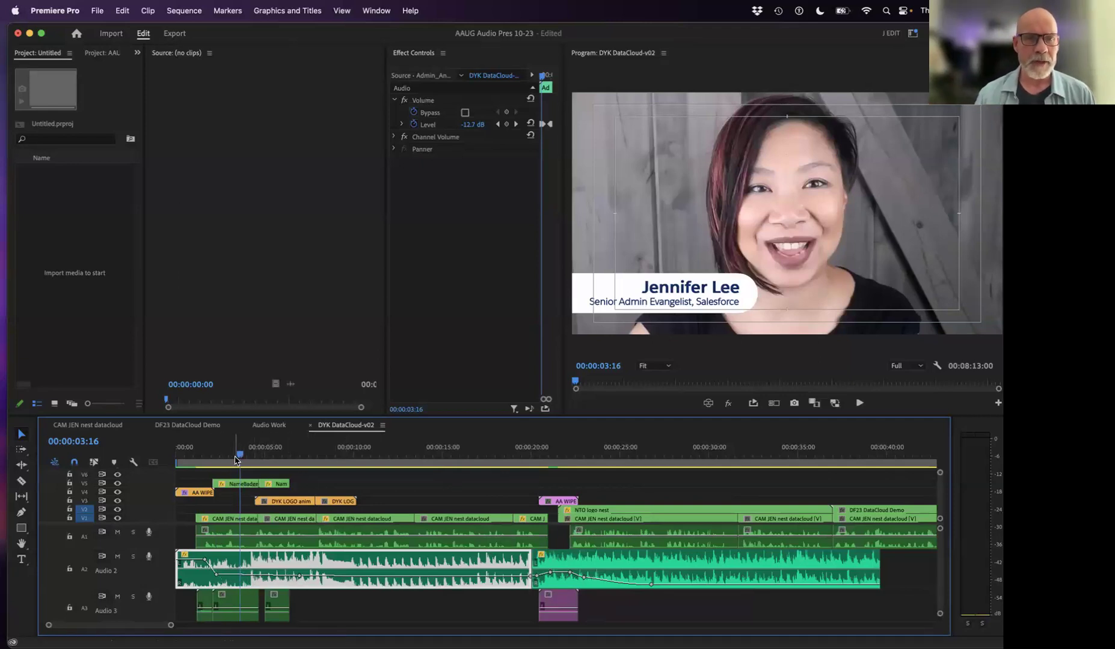
left_click(446, 251)
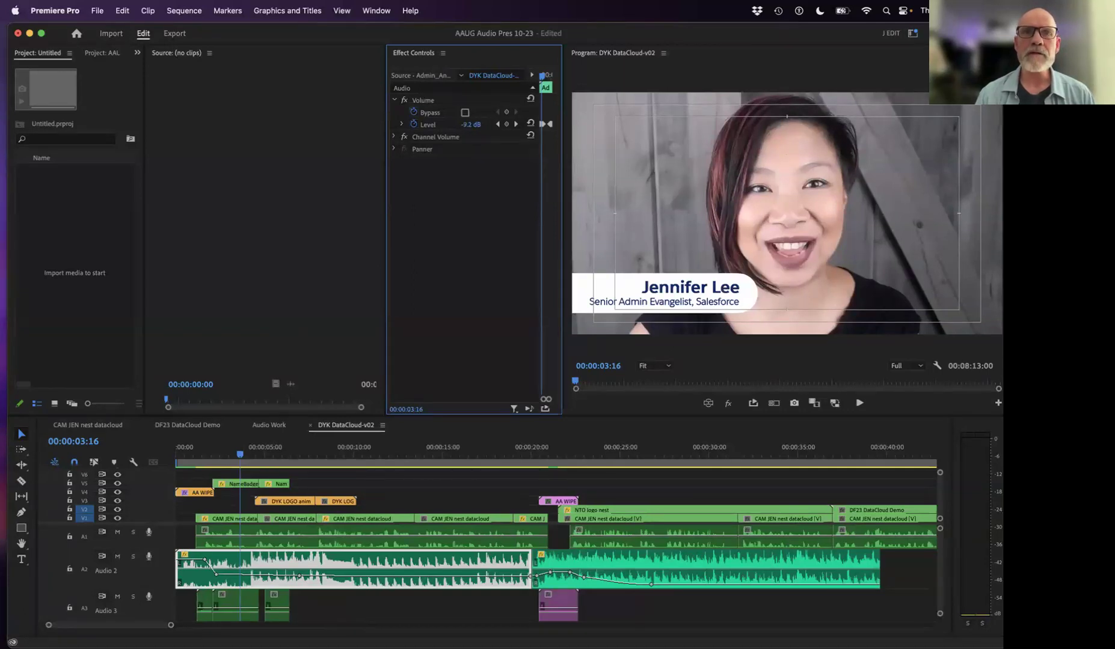
left_click(241, 565, "super")
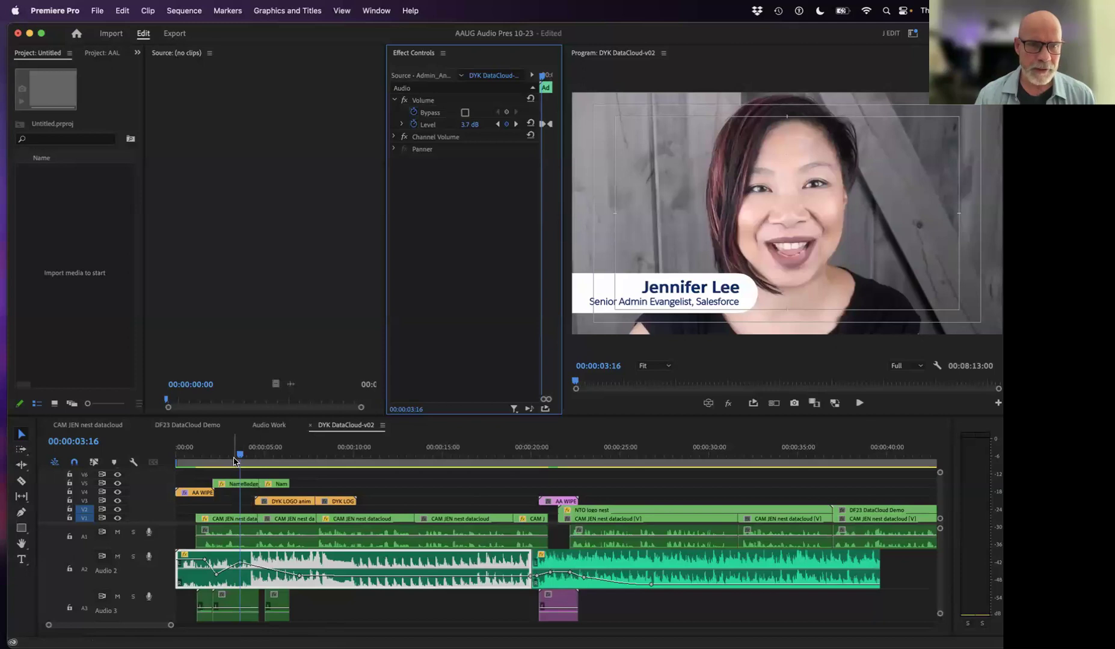
left_click(177, 461)
key("space")
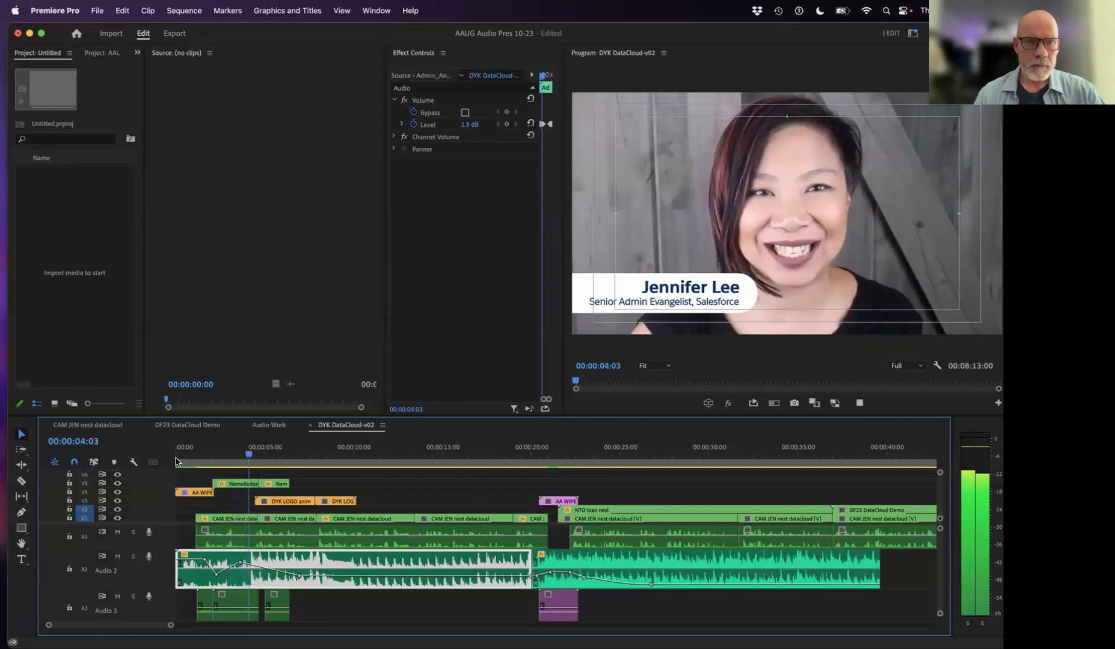
key("space")
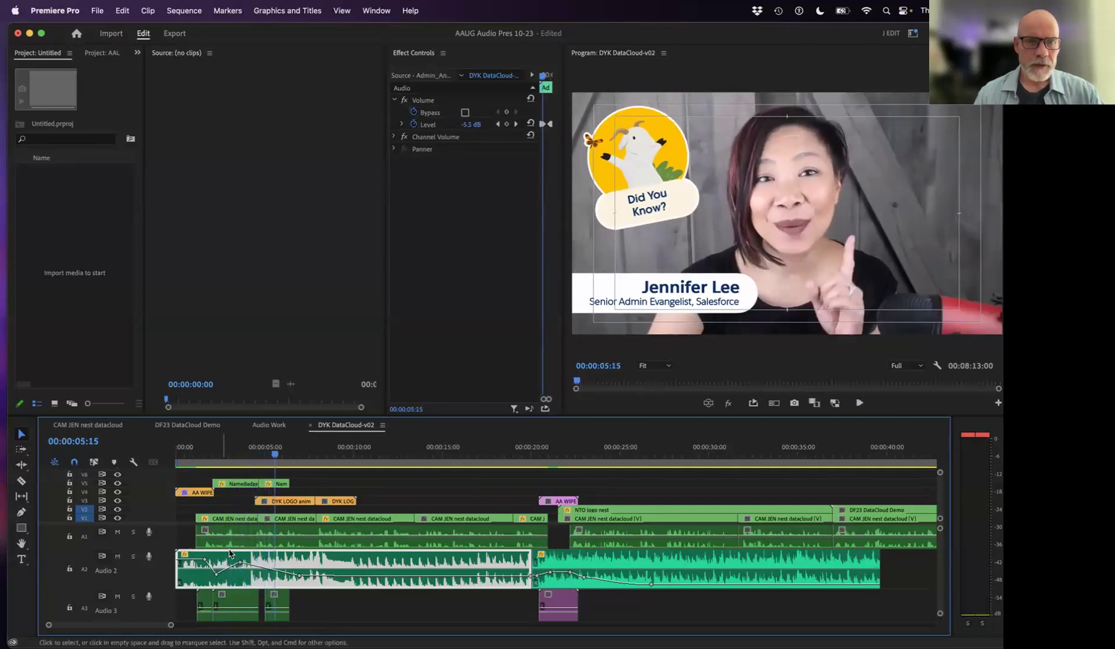
- Lower the added music volume keyframe to the surrounding level and shift it to a louder point near 00:00:05:12
left_click_drag(241, 565, 241, 575)
left_click_drag(276, 456, 256, 456)
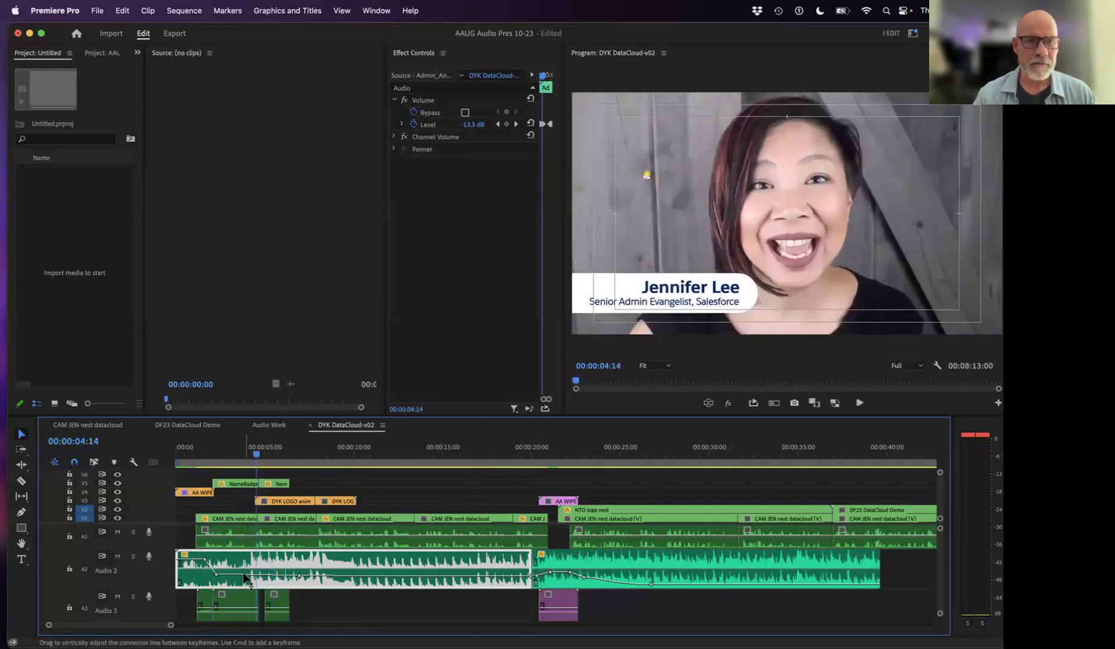
mouse_move(246, 580)
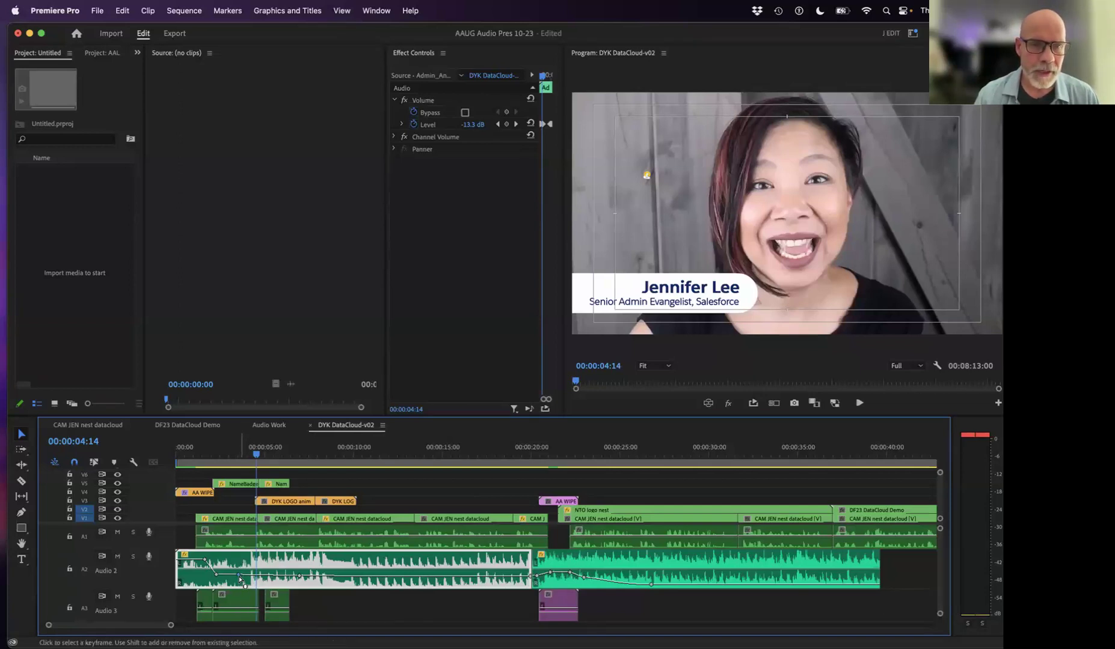
left_click_drag(238, 575, 273, 557)
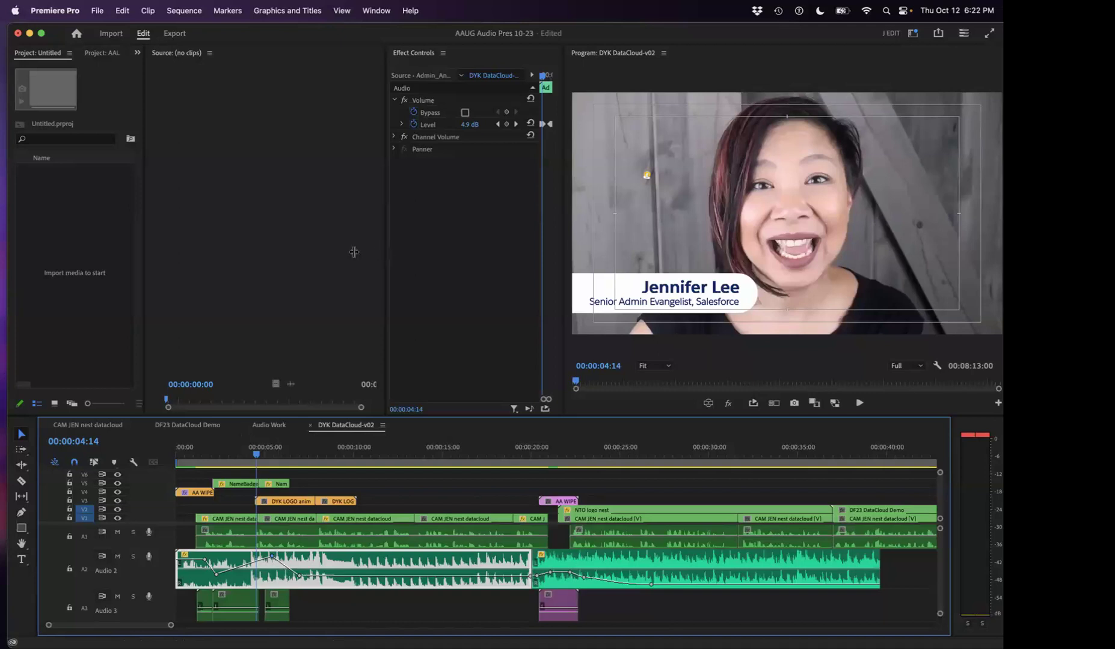
- Widen the Effect Controls panel and delete the added Level keyframe of the first music clip
left_click_drag(354, 252, 462, 205)
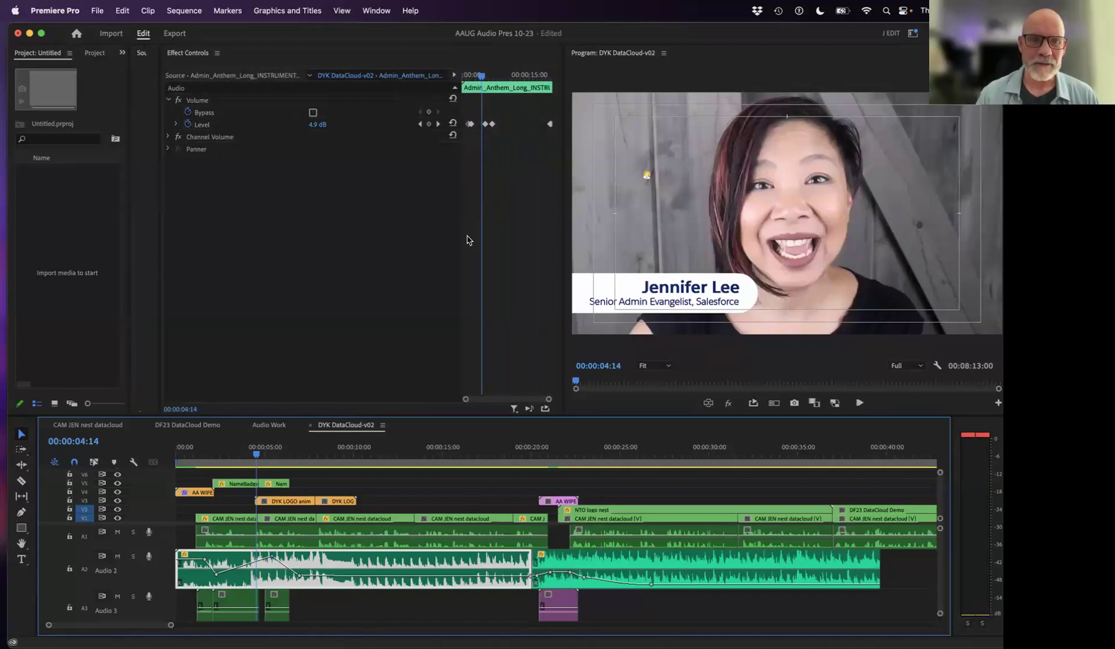
left_click(485, 125)
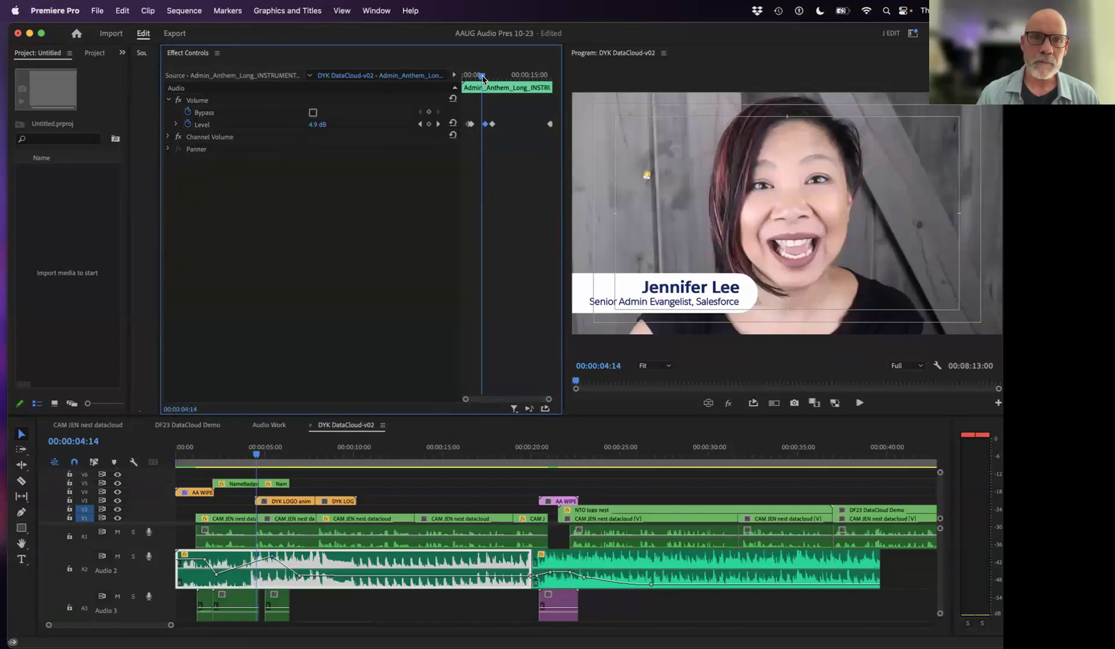
key("Delete")
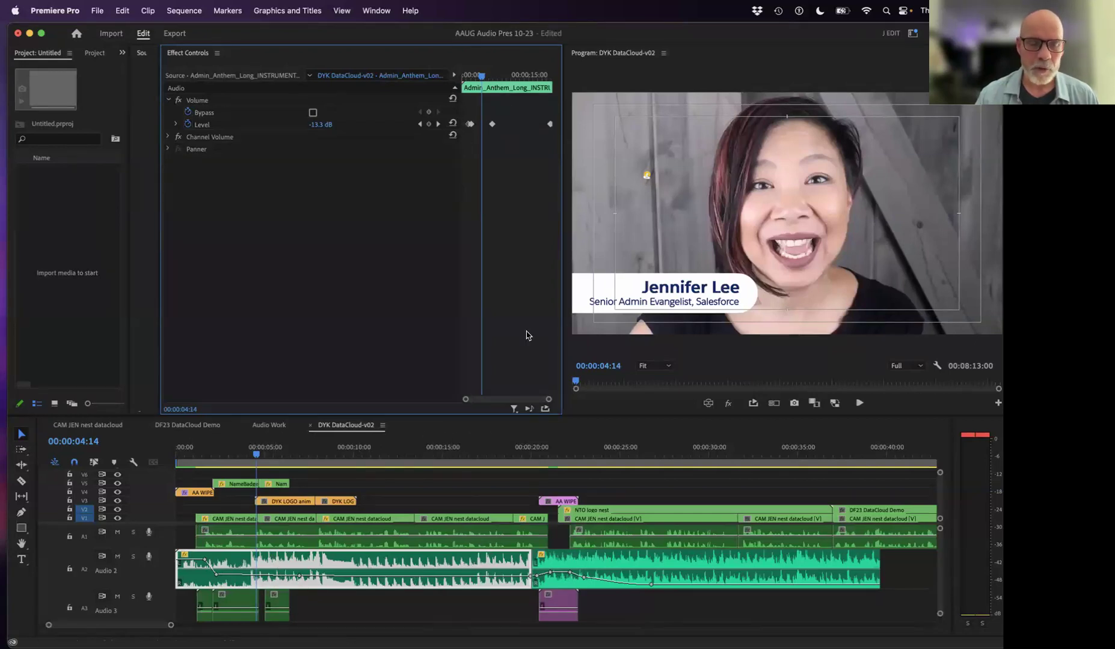
- Scrub back to 00:00:03:12 and compare the volume settings of the first A1 dialogue clip and both A2 music clips
mouse_move(258, 457)
left_mouse_down()
mouse_move(199, 457)
mouse_move(238, 457)
left_mouse_up()
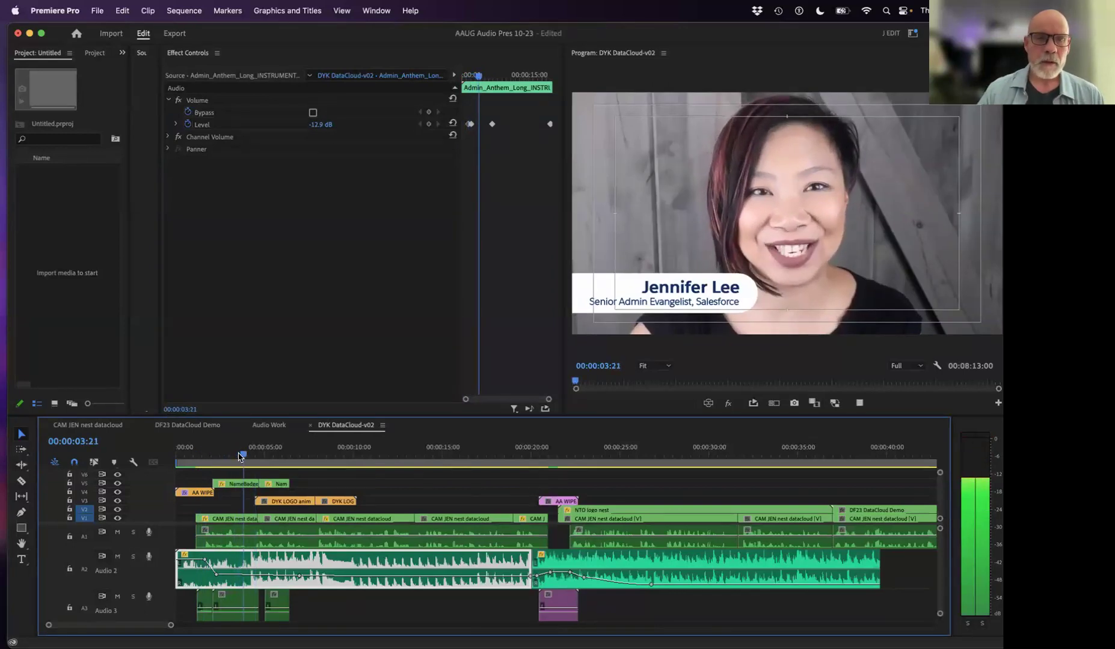
key("space")
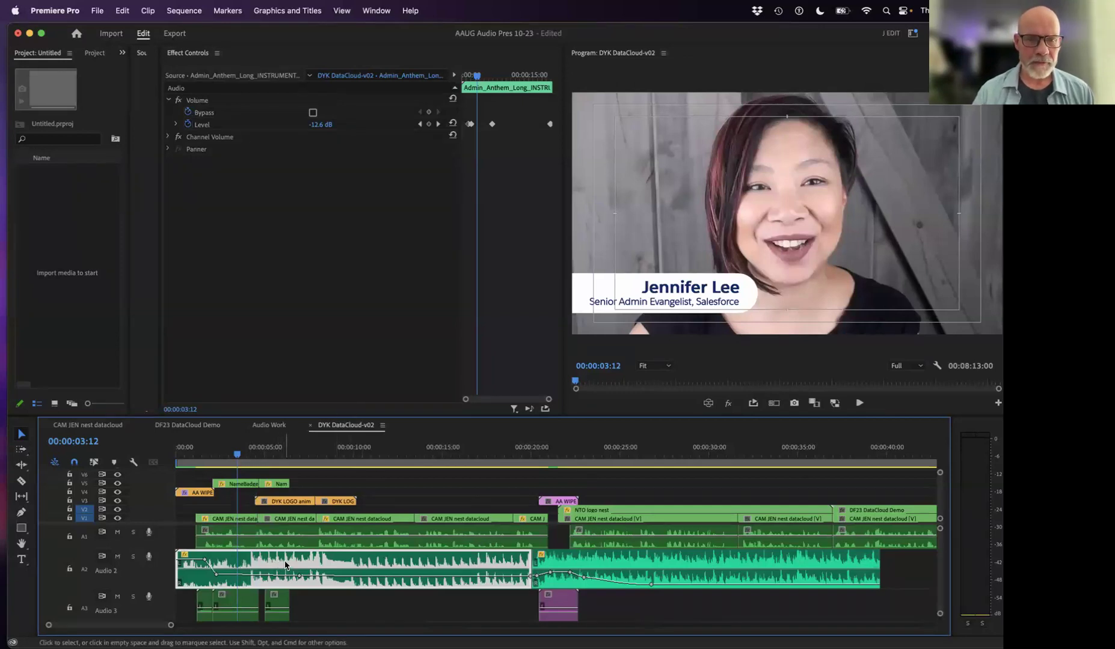
left_click(298, 543)
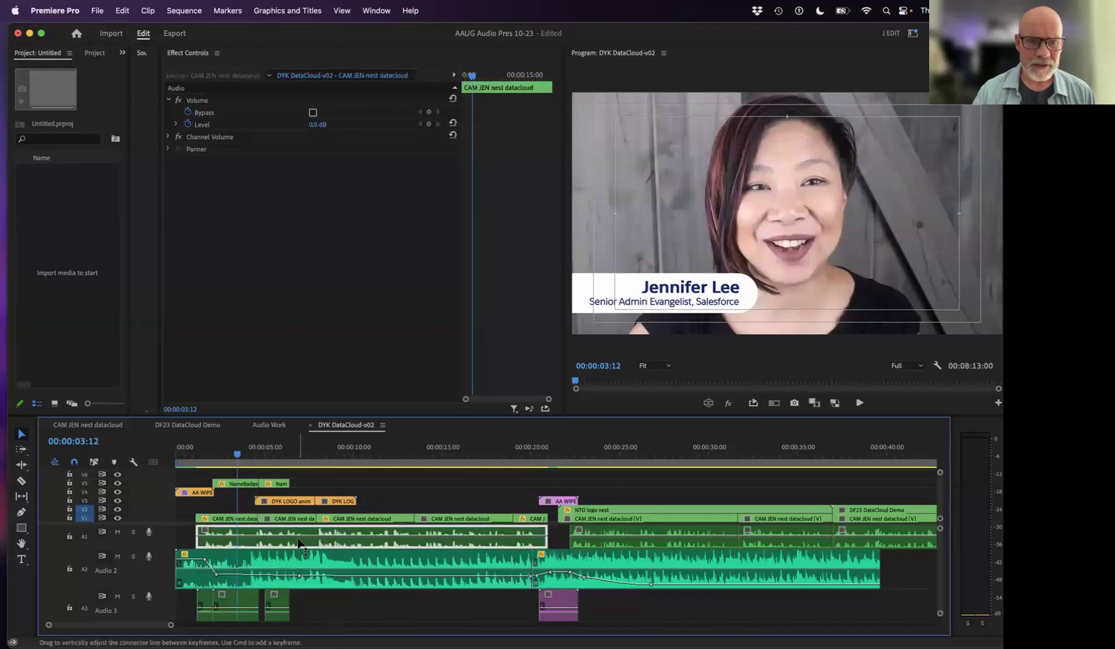
left_click(322, 567)
left_click(581, 567)
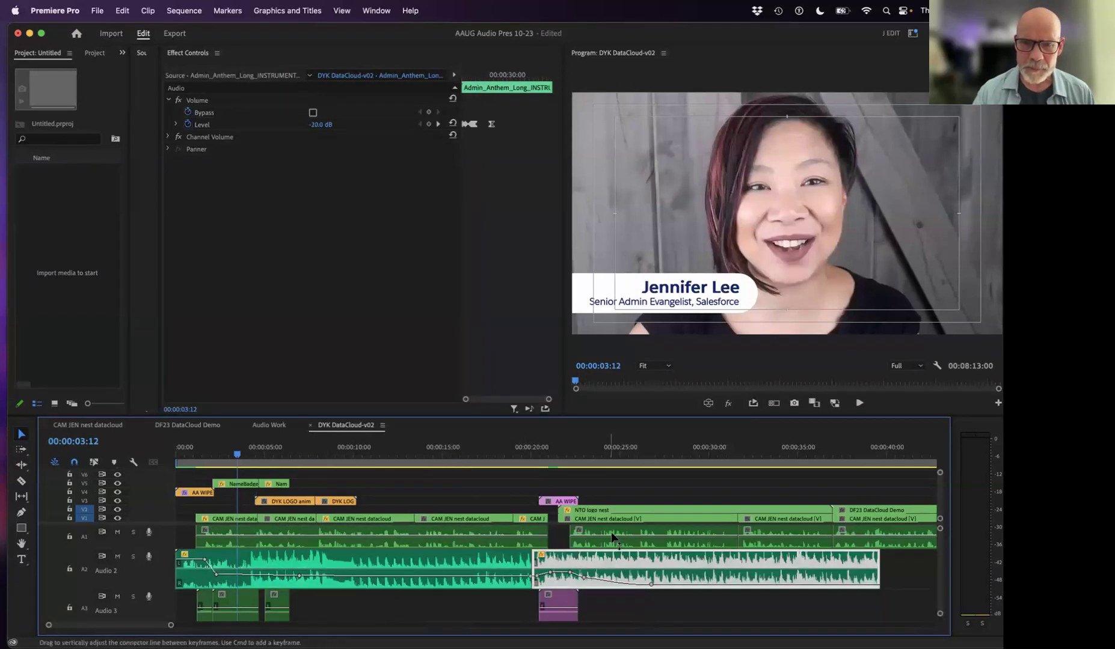
left_click(411, 562)
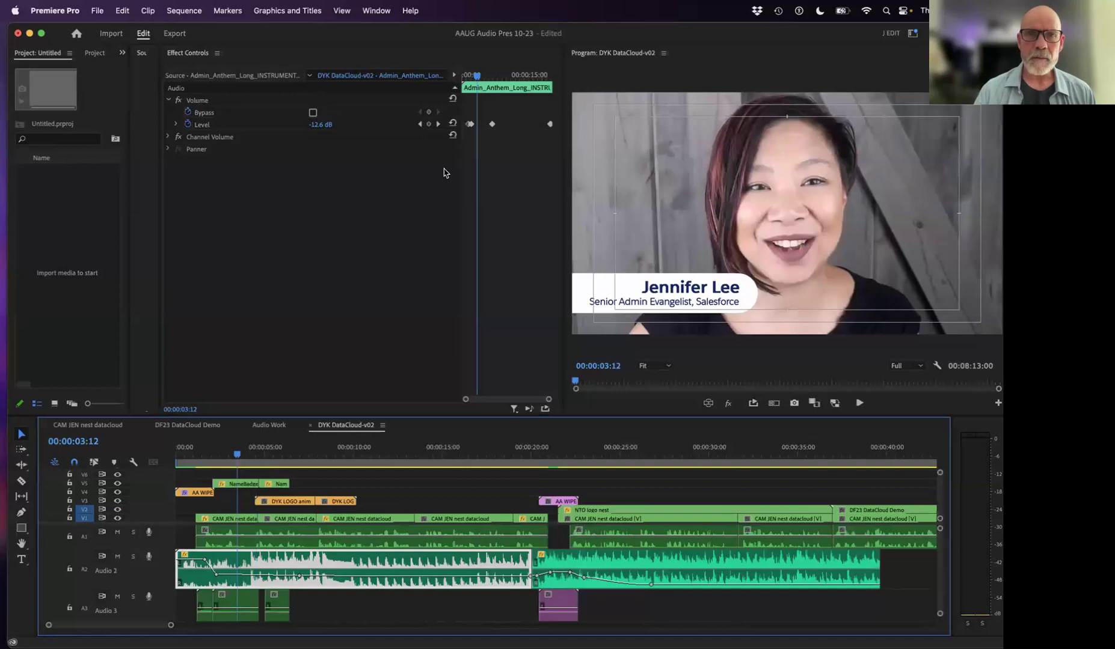
- Open the Audio Track Mixer and dock it in the Effect Controls panel group
left_click(372, 13)
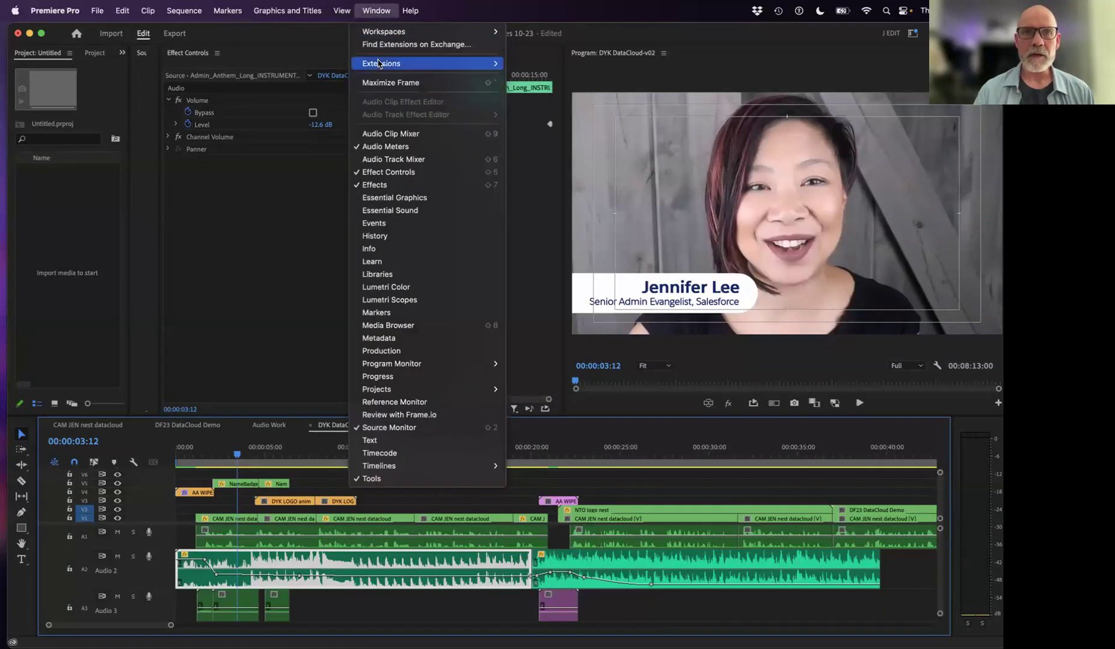
left_click(379, 162)
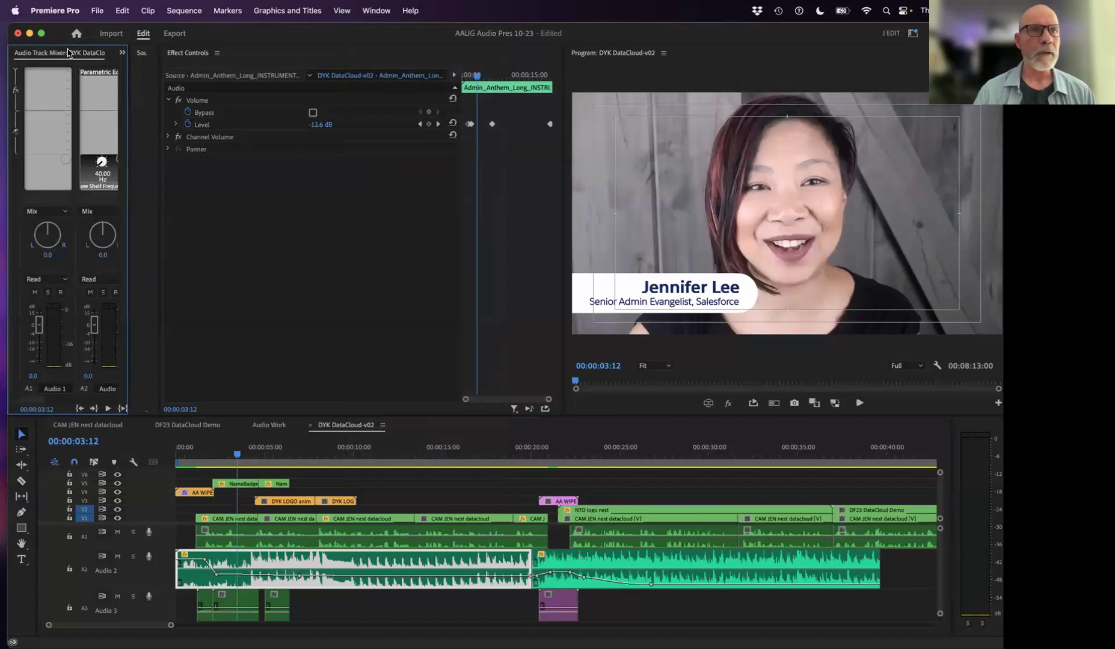
left_click_drag(65, 53, 305, 204)
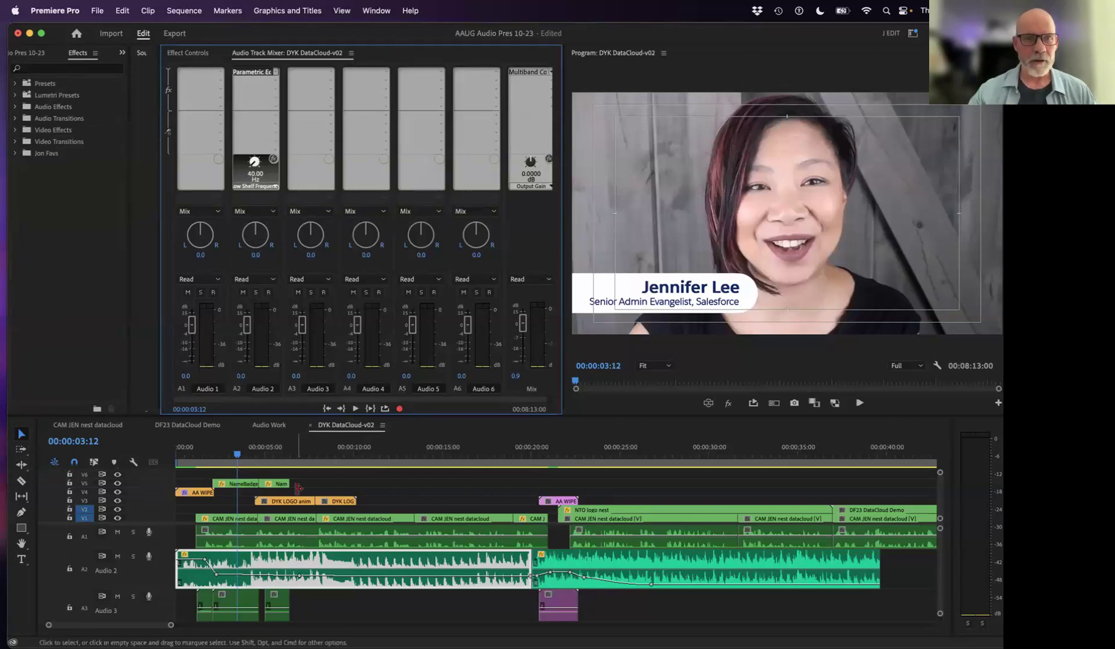
- Raise the Audio 1 track fader to 0.5 dB during playback and recheck the mix levels around 00:00:08
key("space")
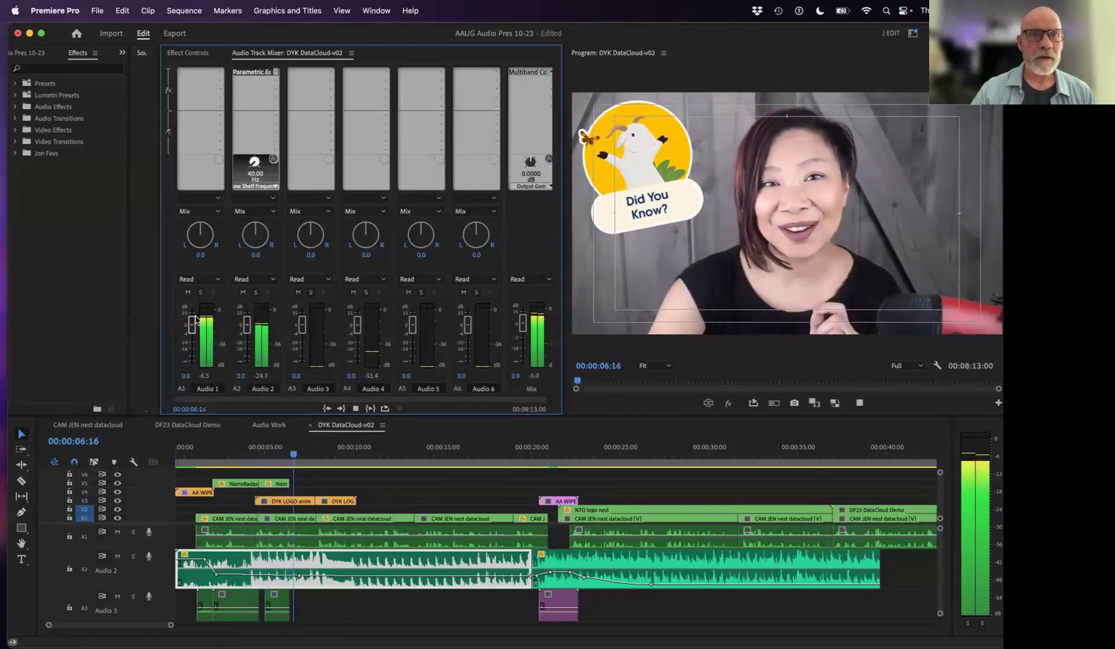
mouse_move(194, 326)
left_mouse_down()
mouse_move(201, 353)
mouse_move(203, 318)
mouse_move(204, 327)
left_mouse_up()
key("space")
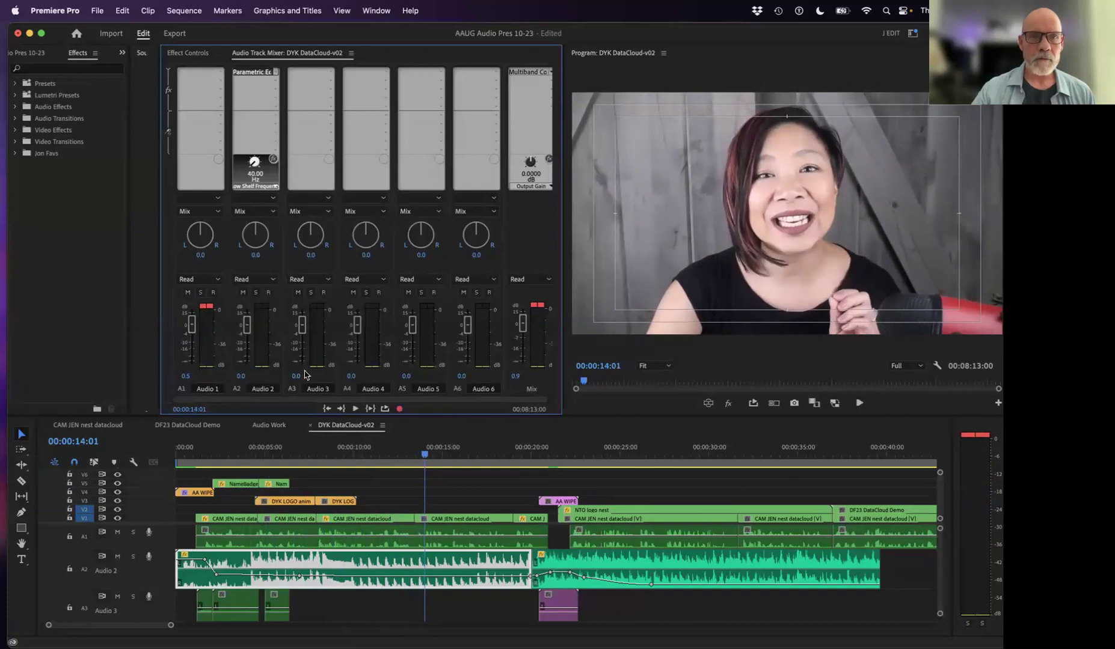
left_click_drag(417, 452, 318, 454)
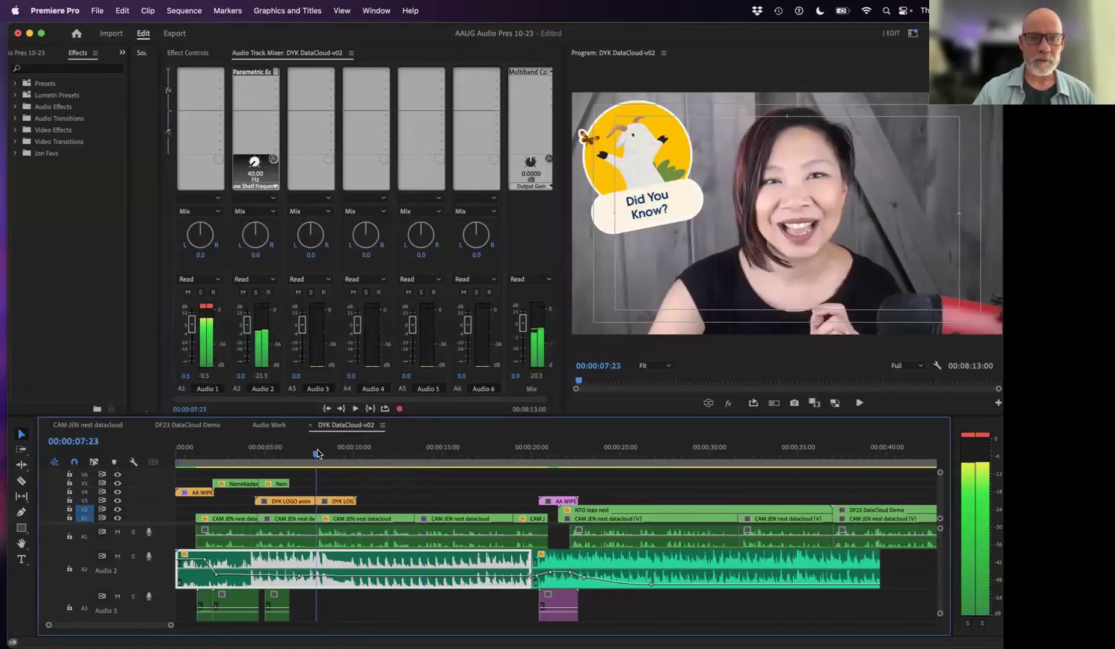
key("space")
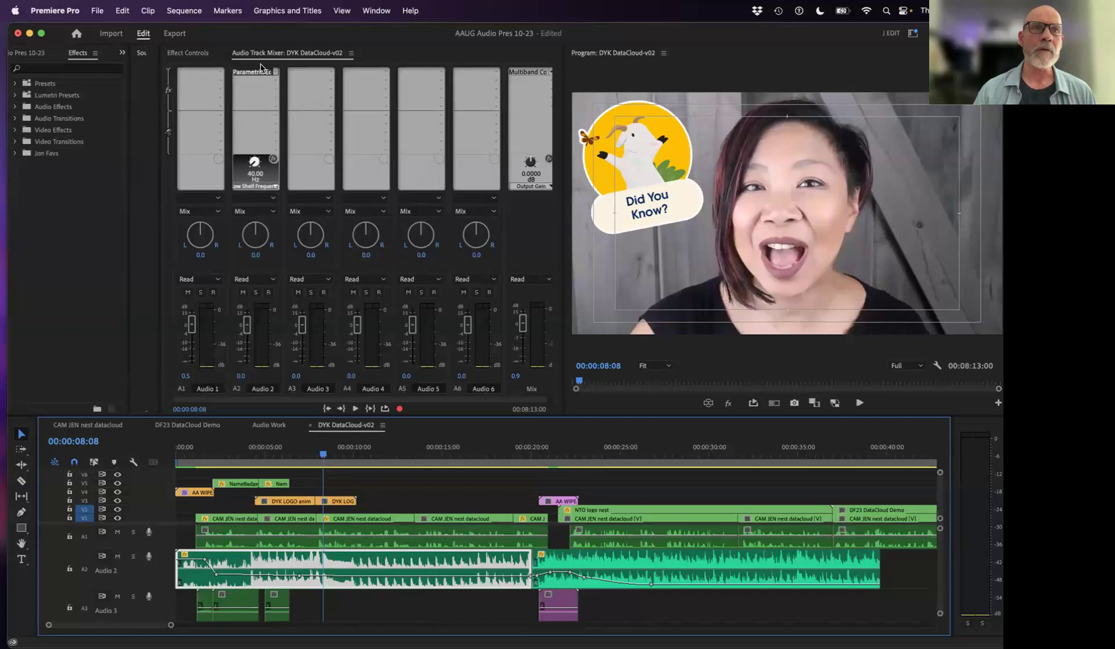
- Examine the effect categories available for the empty slot below the Parametric Equalizer on Audio 2
left_click(275, 84)
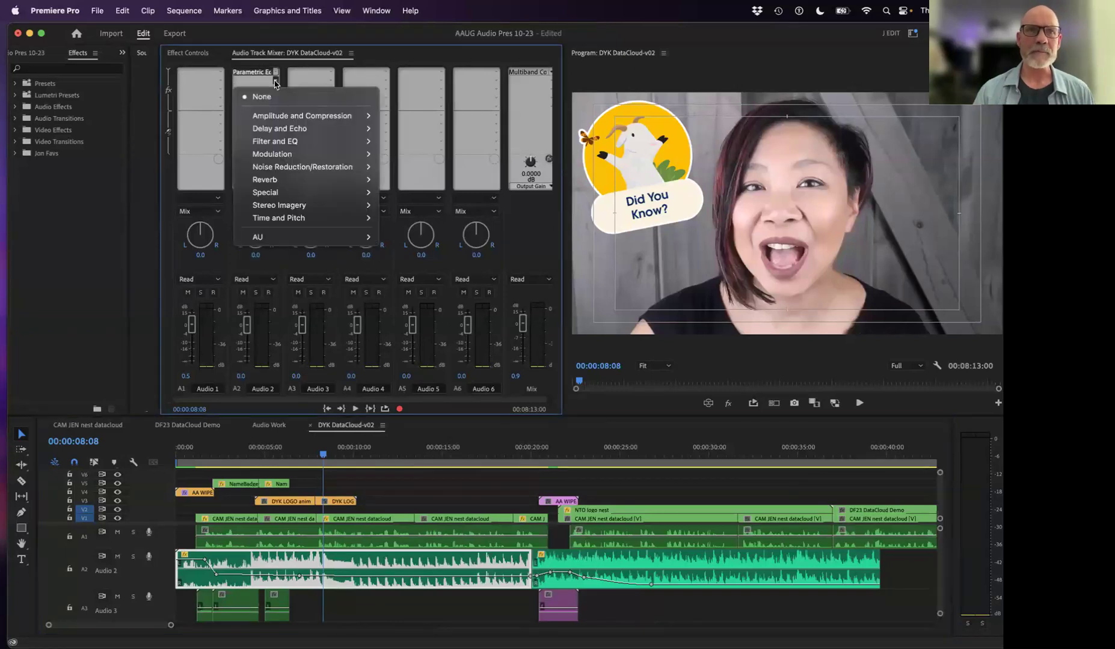
left_click(275, 83)
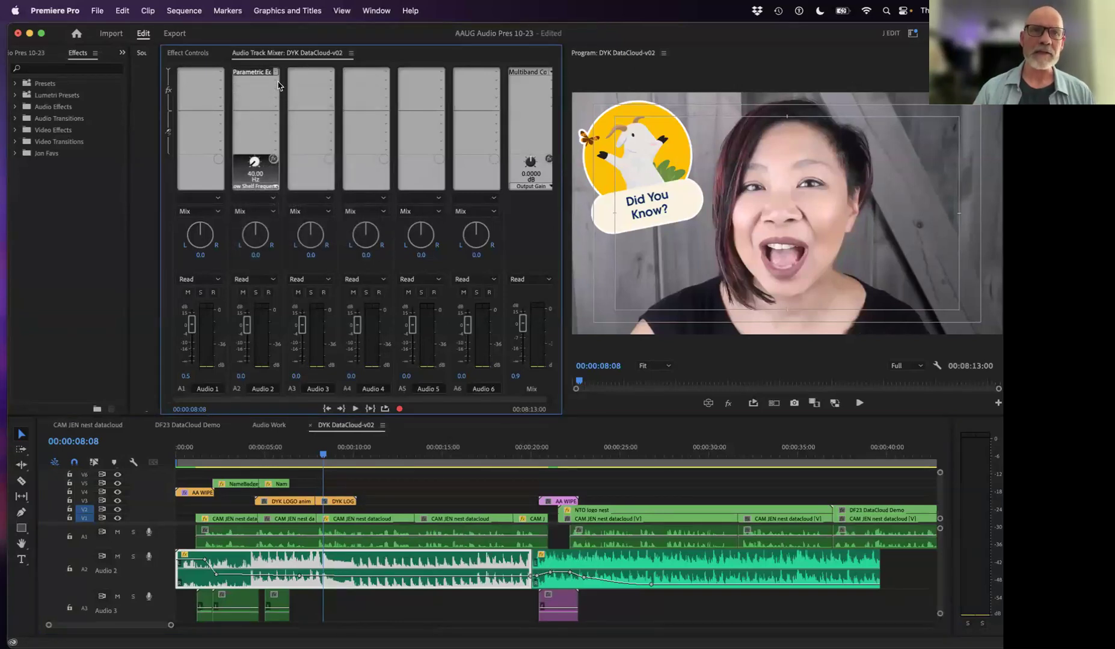
left_click(276, 85)
left_click(277, 84)
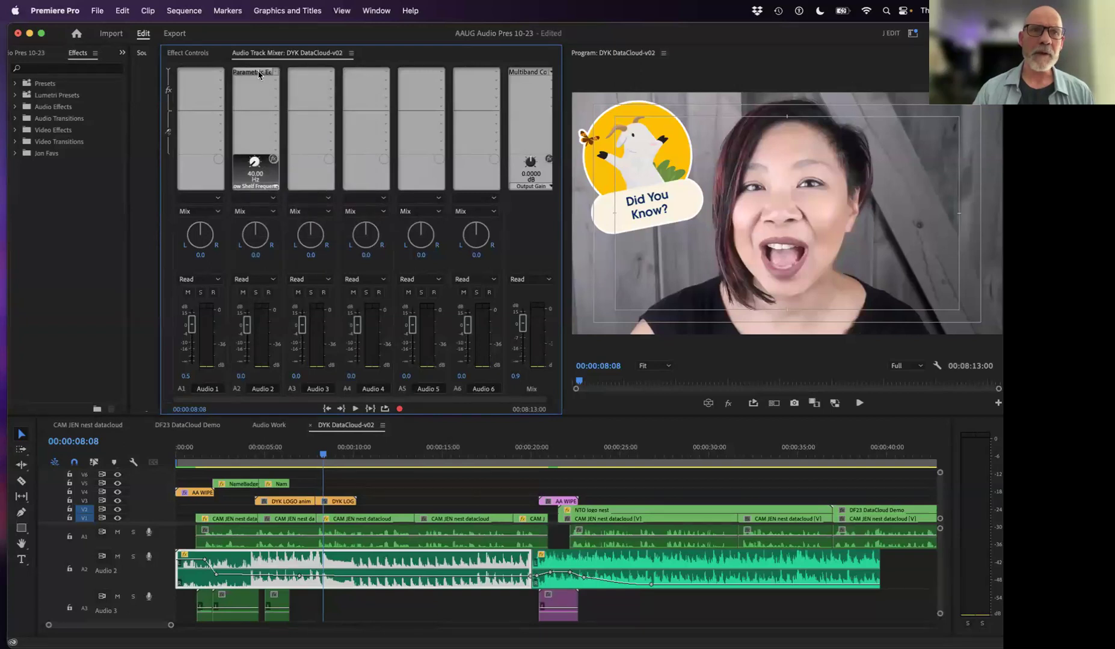
- Open Audio 2's Parametric Equalizer and move band 4 to 2161 Hz with -9.5 dB gain
double_click(259, 74)
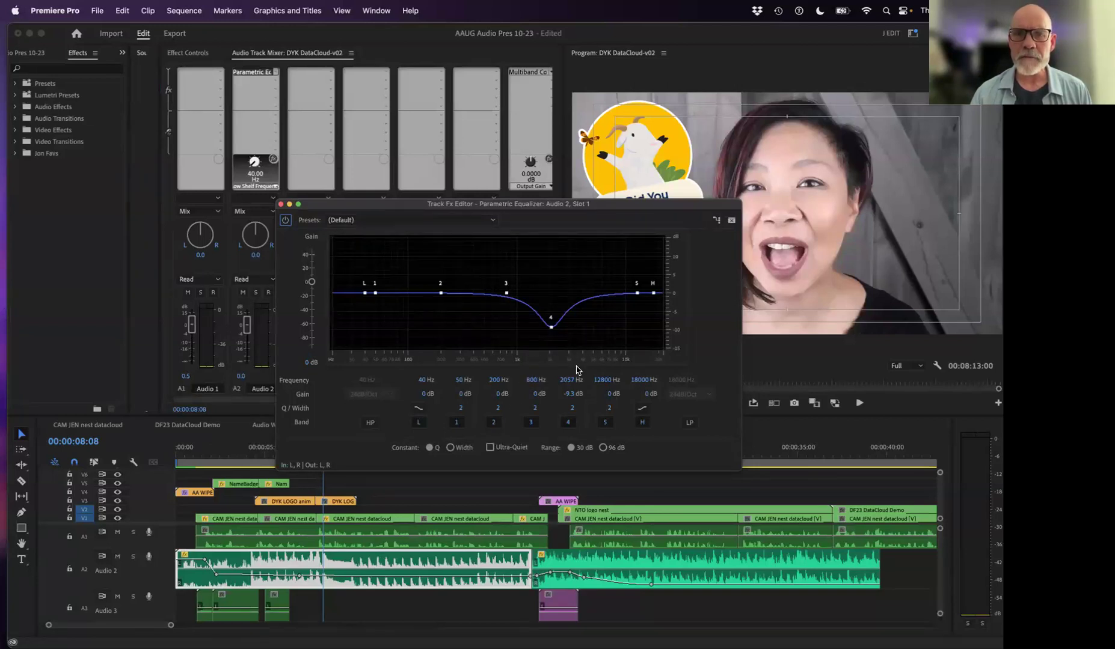
mouse_move(552, 328)
mouse_move(552, 329)
left_mouse_down()
mouse_move(553, 294)
mouse_move(554, 329)
left_mouse_up()
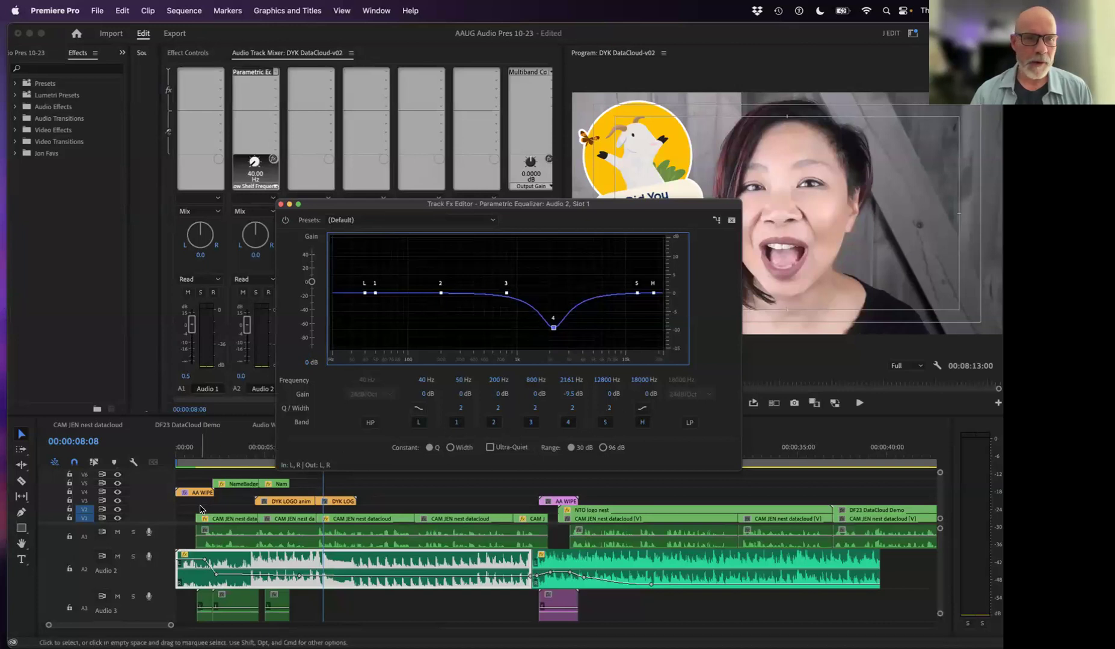
- Solo Audio 2 and enable its Parametric Equalizer during playback to compare the music with and without it, closing the editor when done
left_click(134, 558)
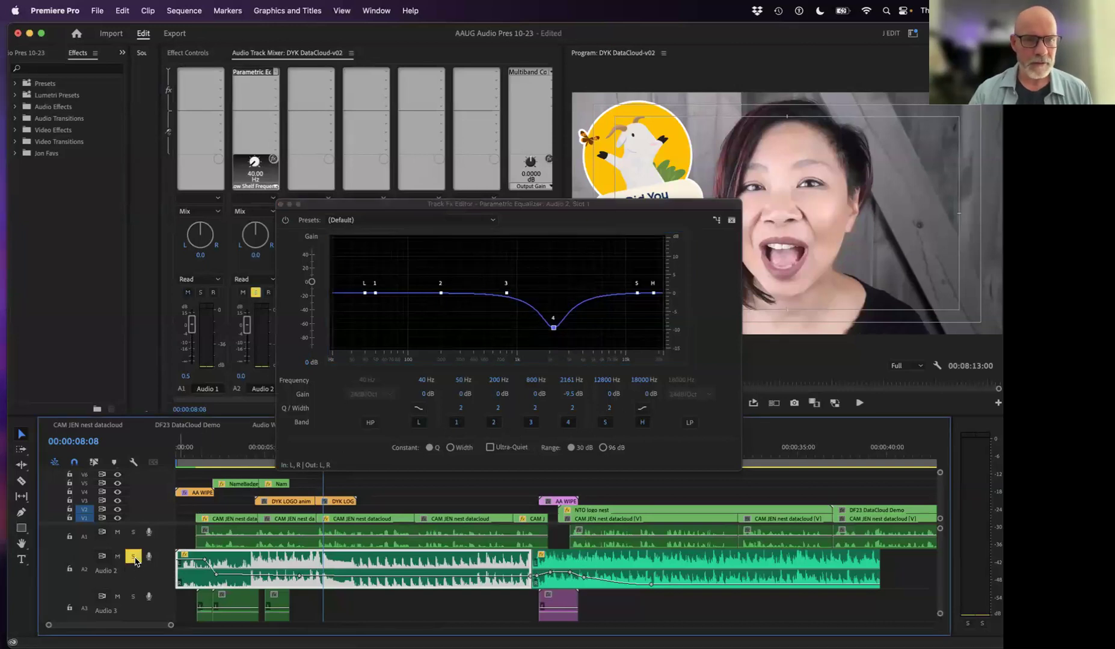
key("space")
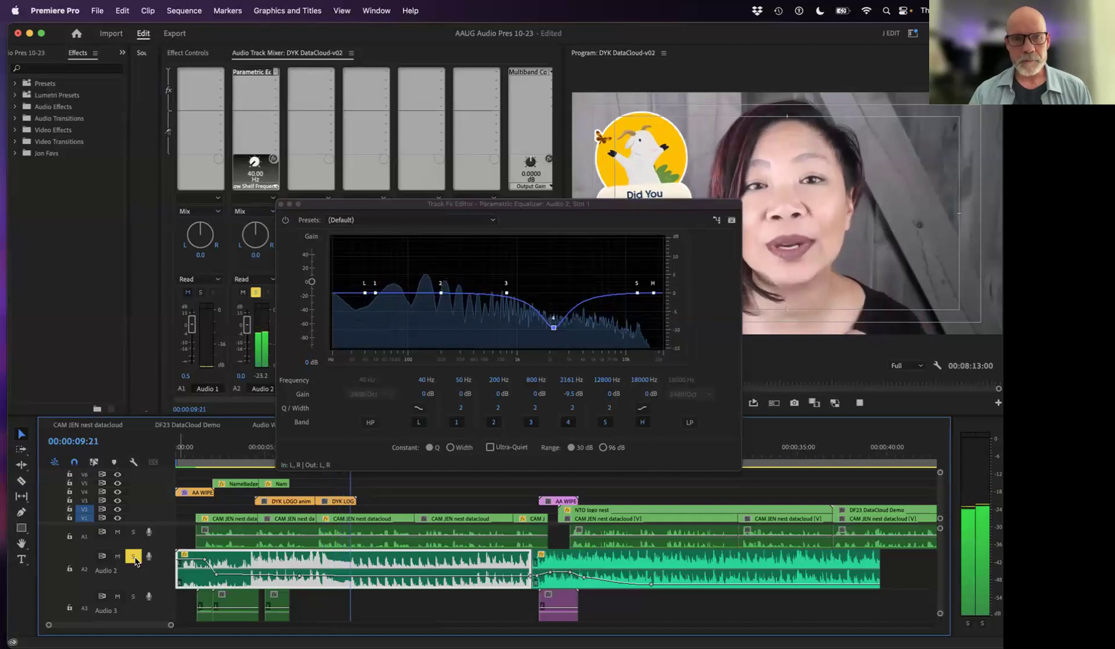
key("XF86AudioRaiseVolume")
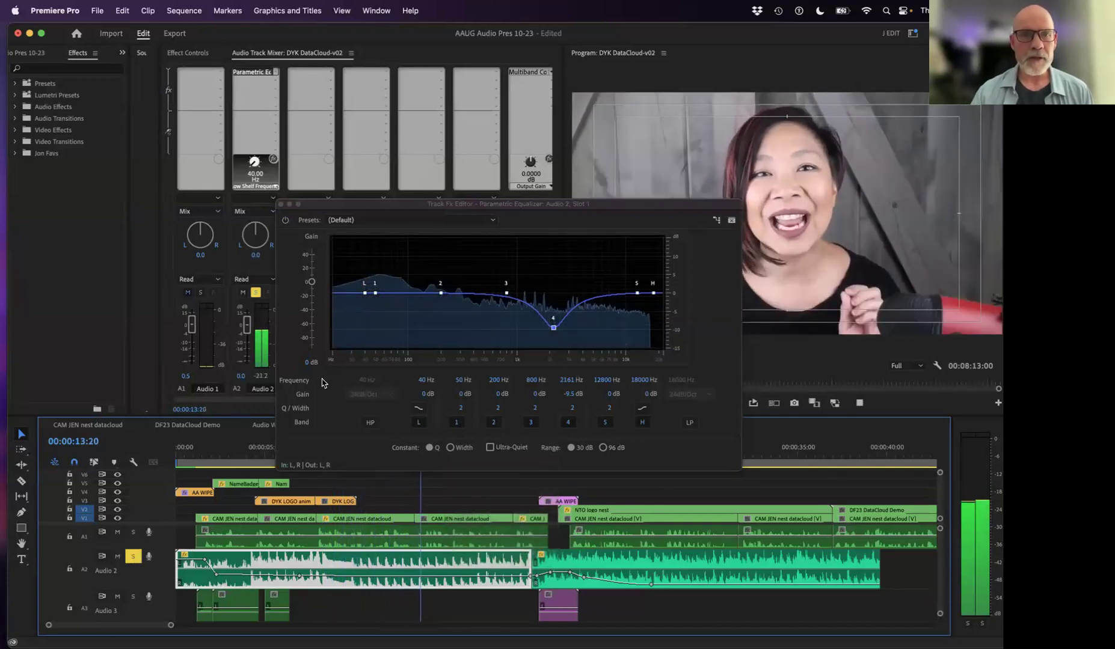
left_click(287, 220)
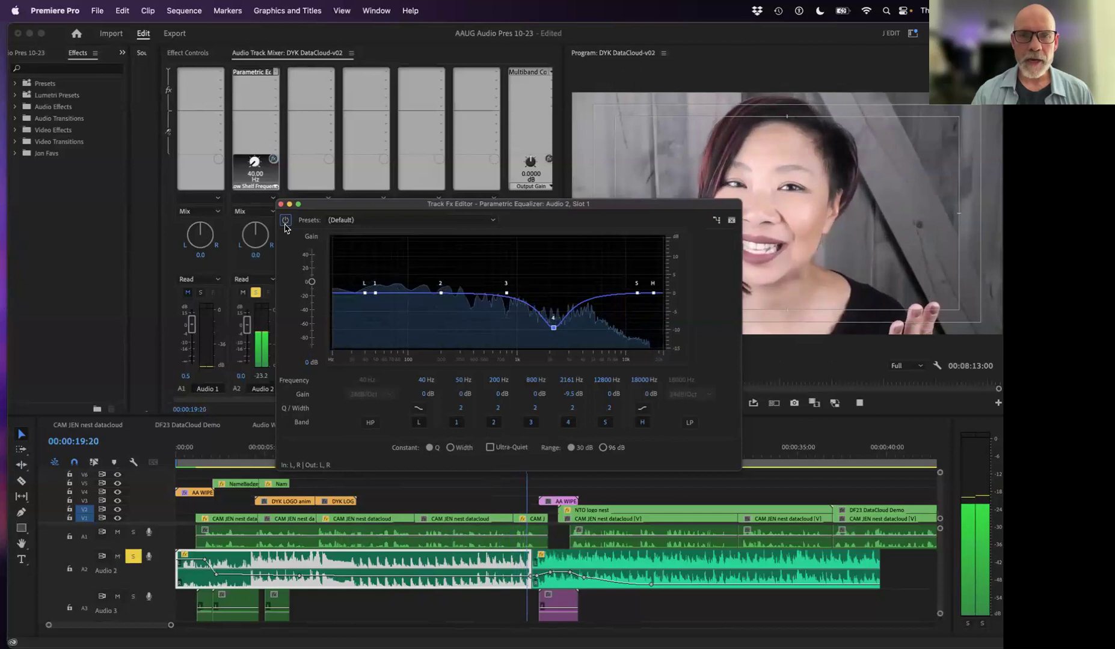
key("space")
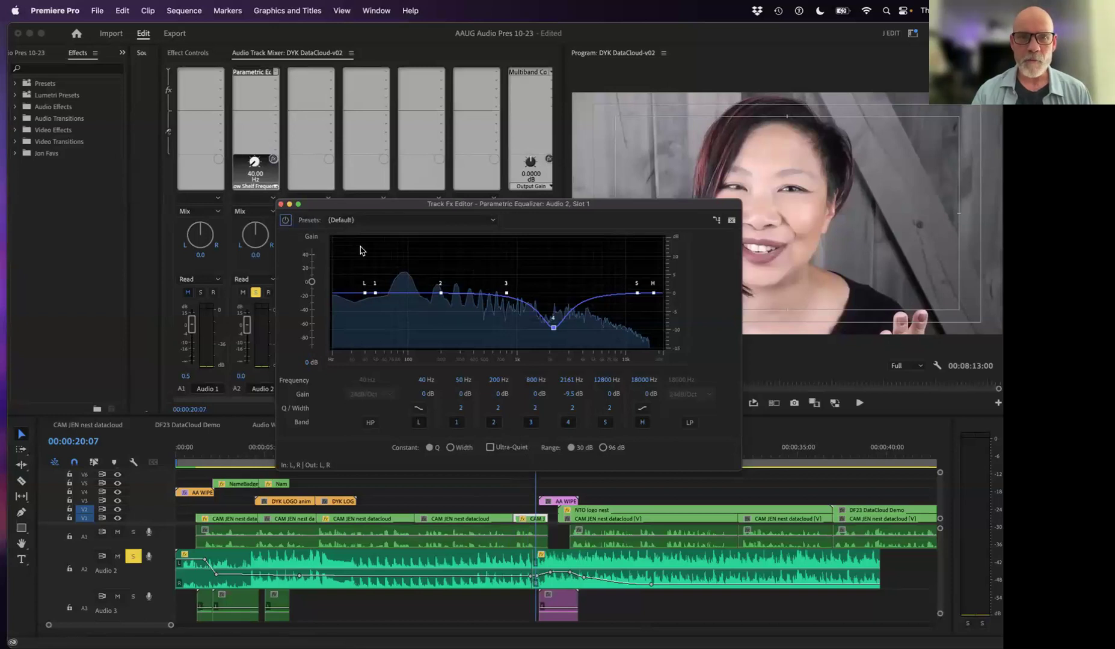
left_click(283, 206)
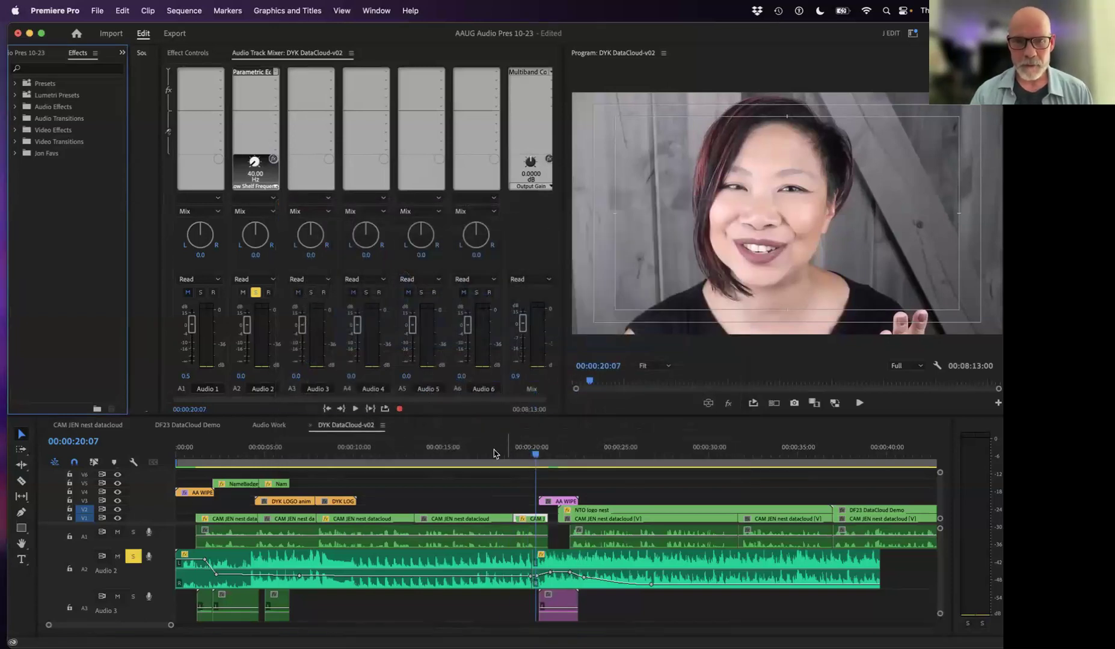
- Play the sequence from 00:00:06:17, unsolo Audio 2, and listen to the full mix up to about 00:00:10:00
left_click(324, 453)
left_click(295, 454)
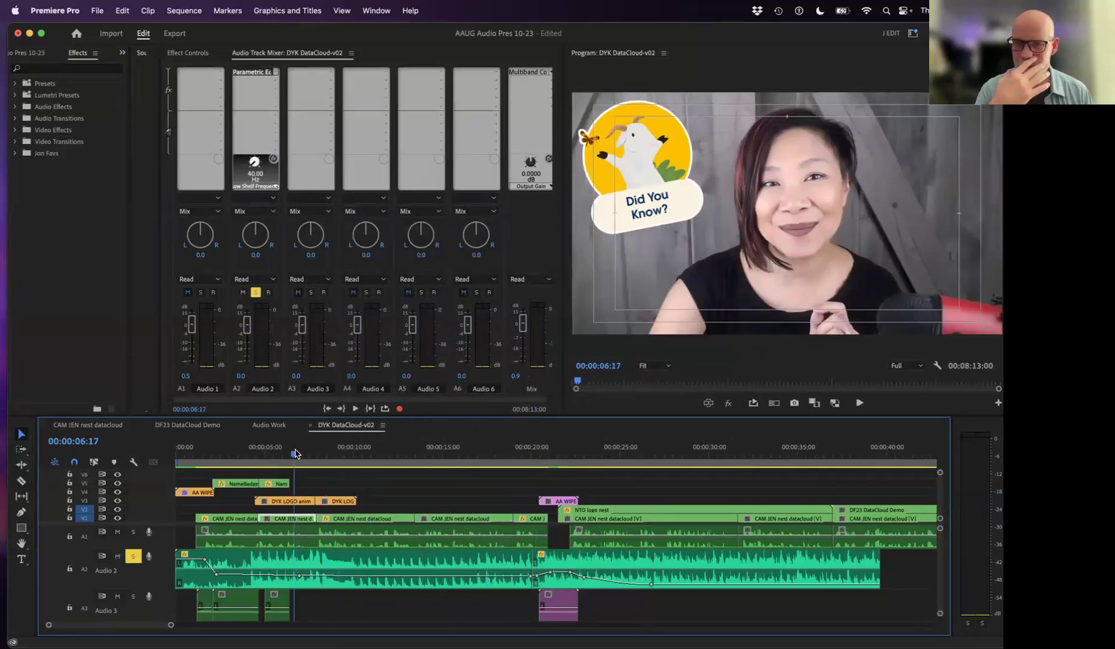
key("space")
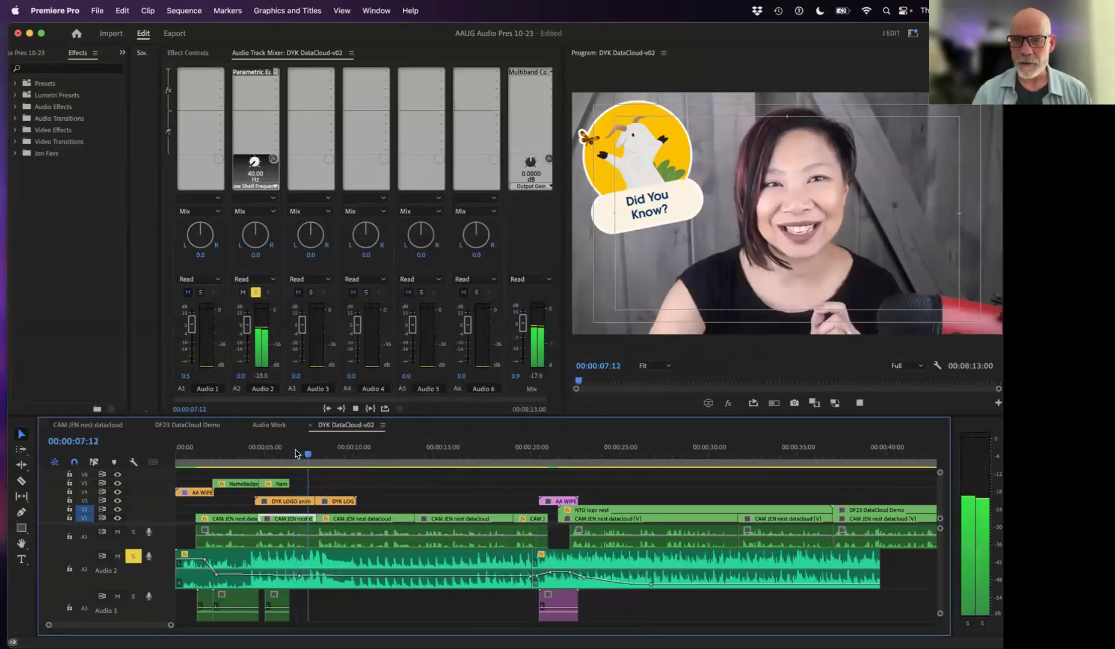
left_click(134, 556)
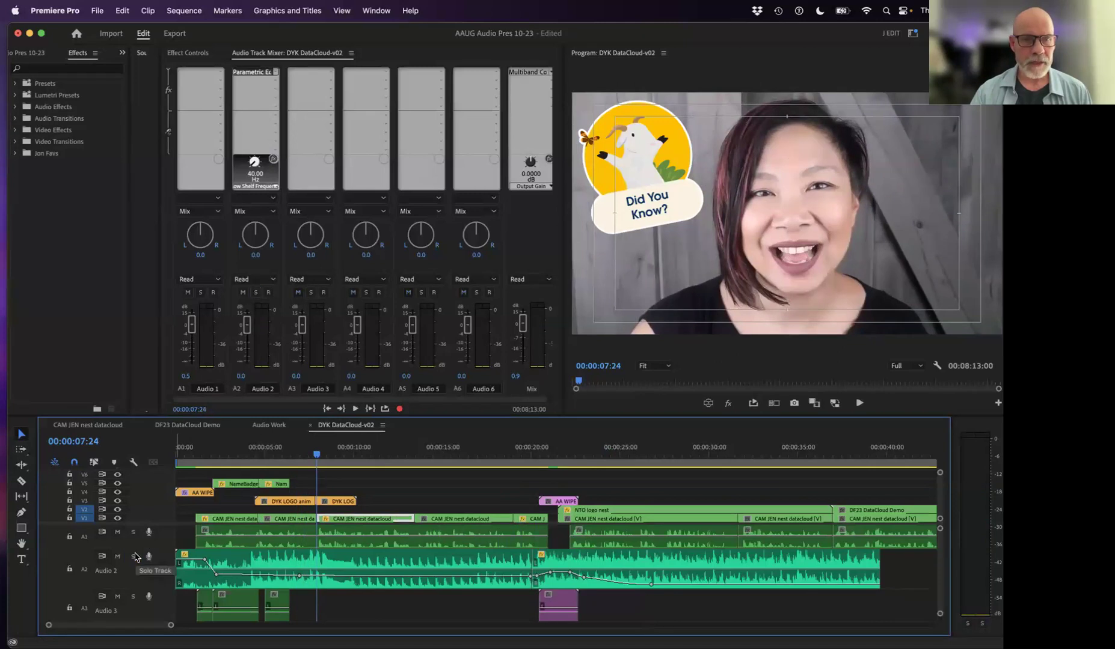
key("space")
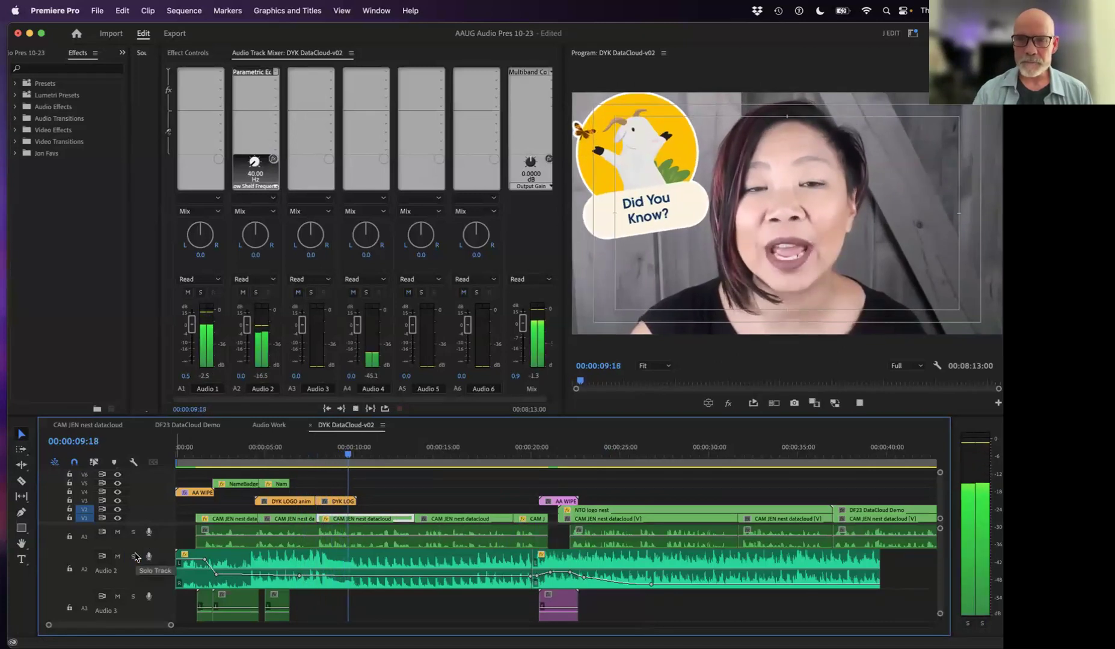
key("space")
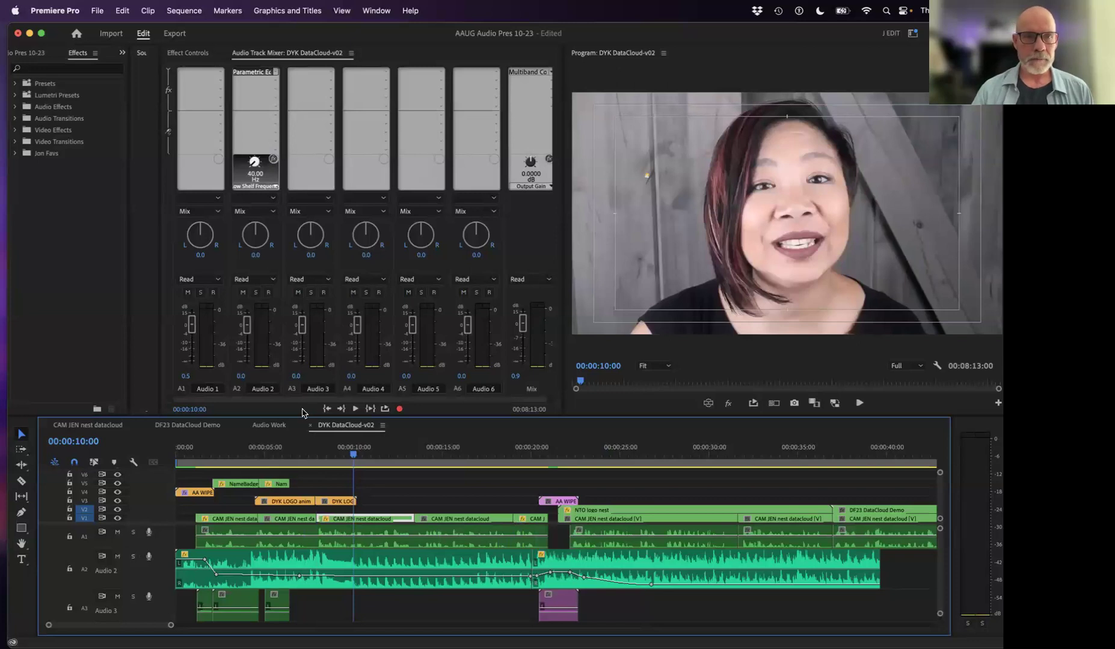
- Enlarge the timeline area and play the high-pitch.mp4 dialogue in the Audio Work sequence to check its levels
left_click_drag(302, 414, 303, 361)
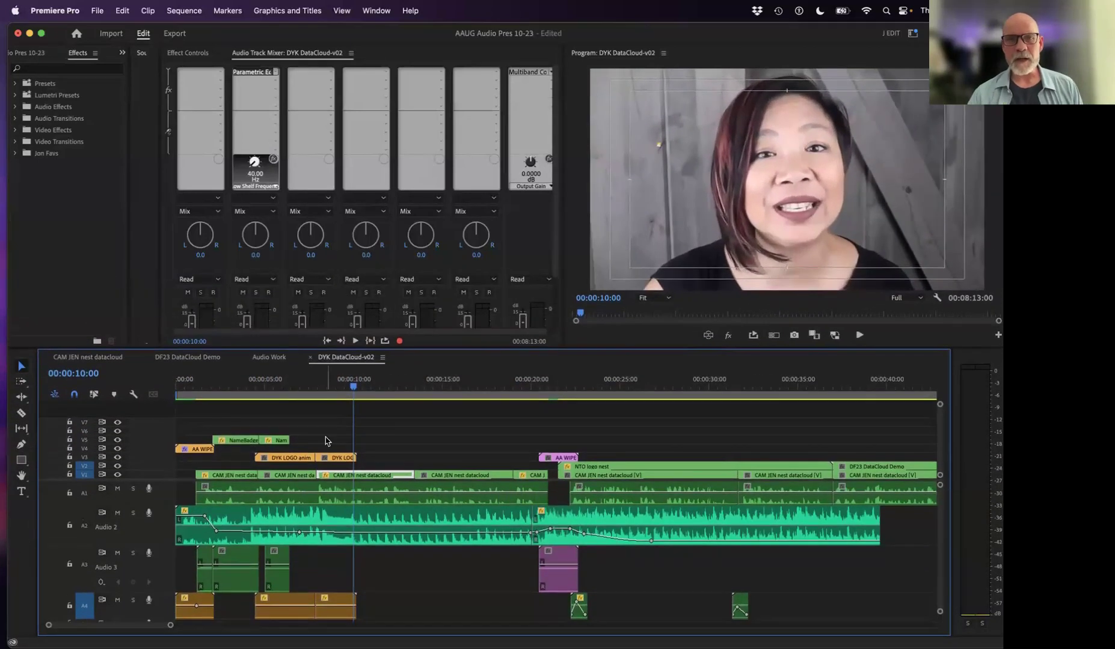
left_click(269, 358)
left_click_drag(352, 391, 218, 393)
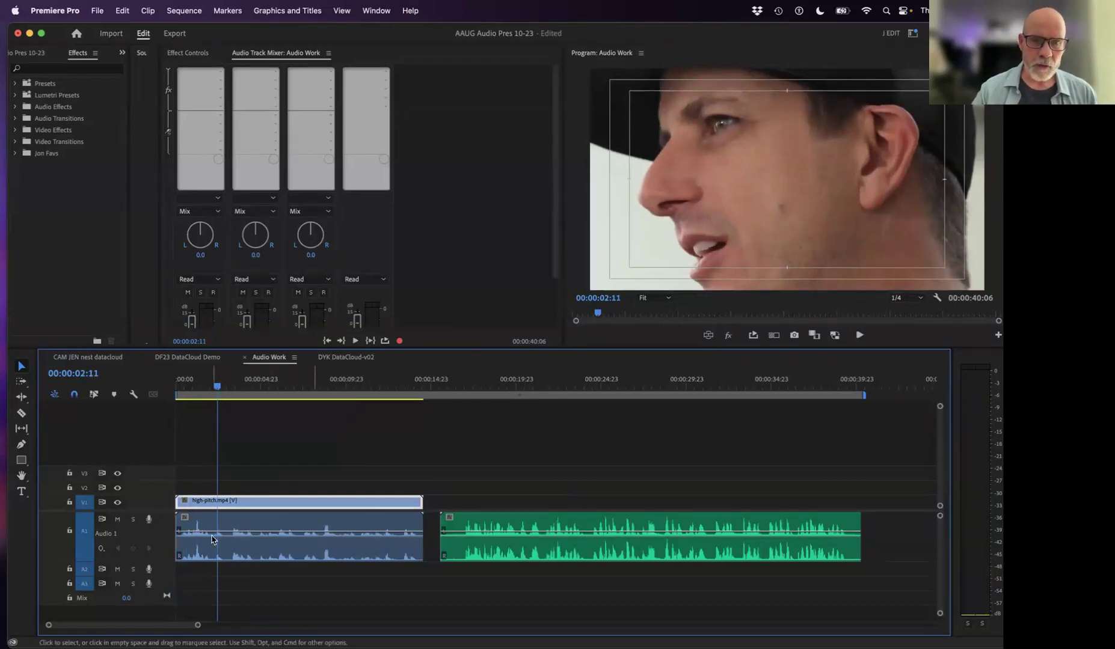
key("space")
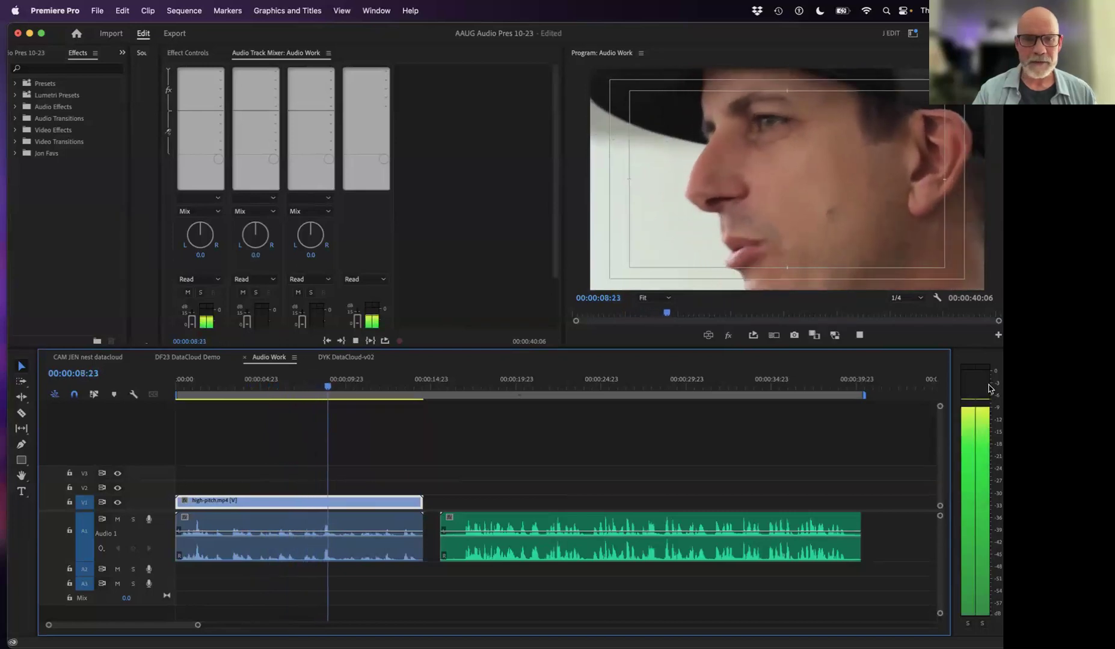
key("space")
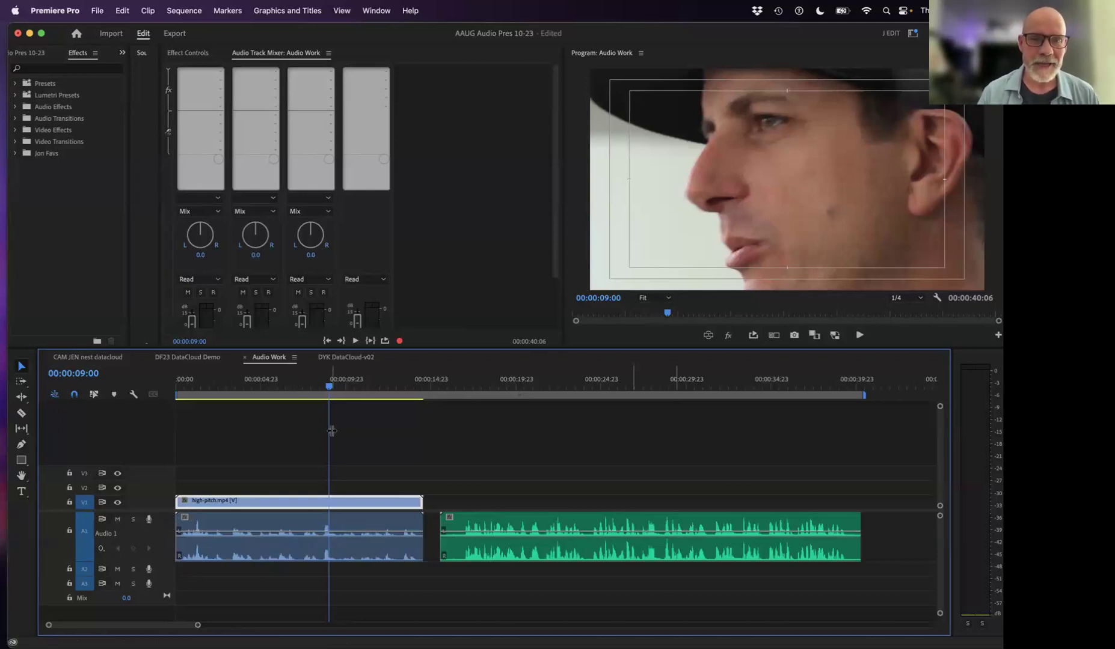
left_click_drag(323, 378, 241, 384)
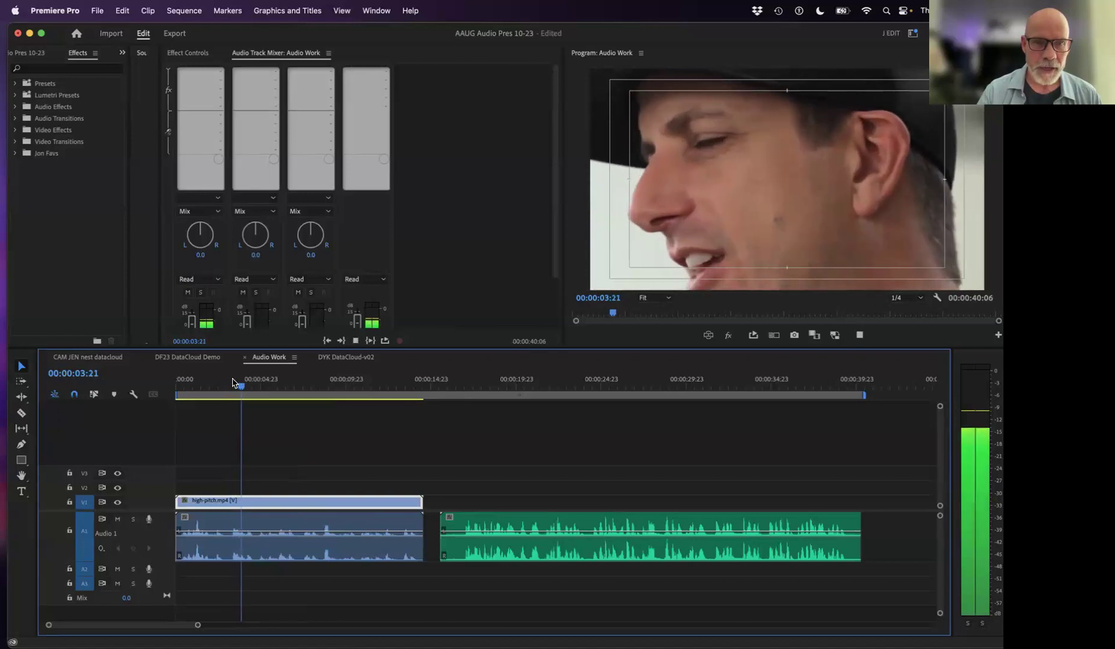
- Try raising the high-pitch.mp4 audio clip's Volume Level to 5.7 dB, and return it to 0 dB
left_click(268, 552)
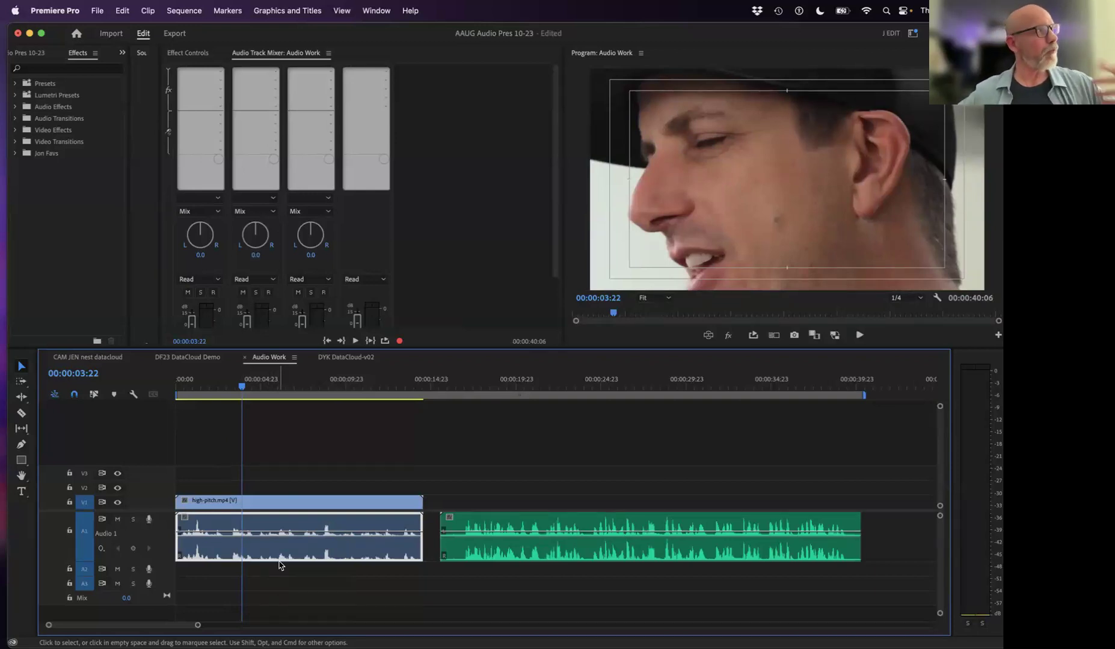
left_click(201, 54)
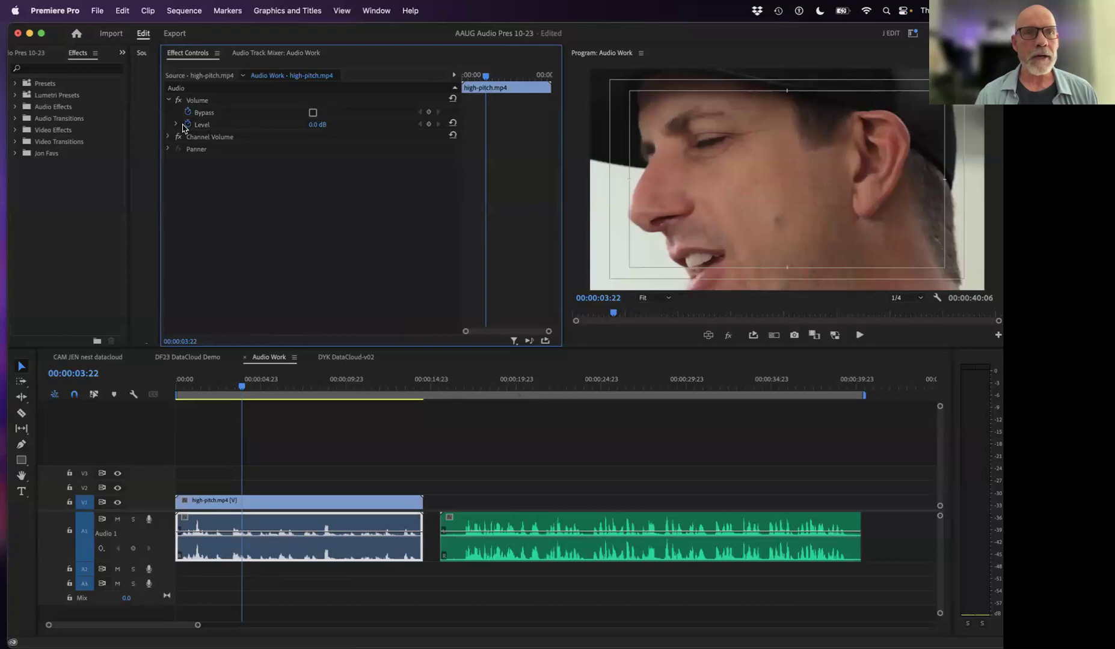
left_click_drag(314, 125, 349, 125)
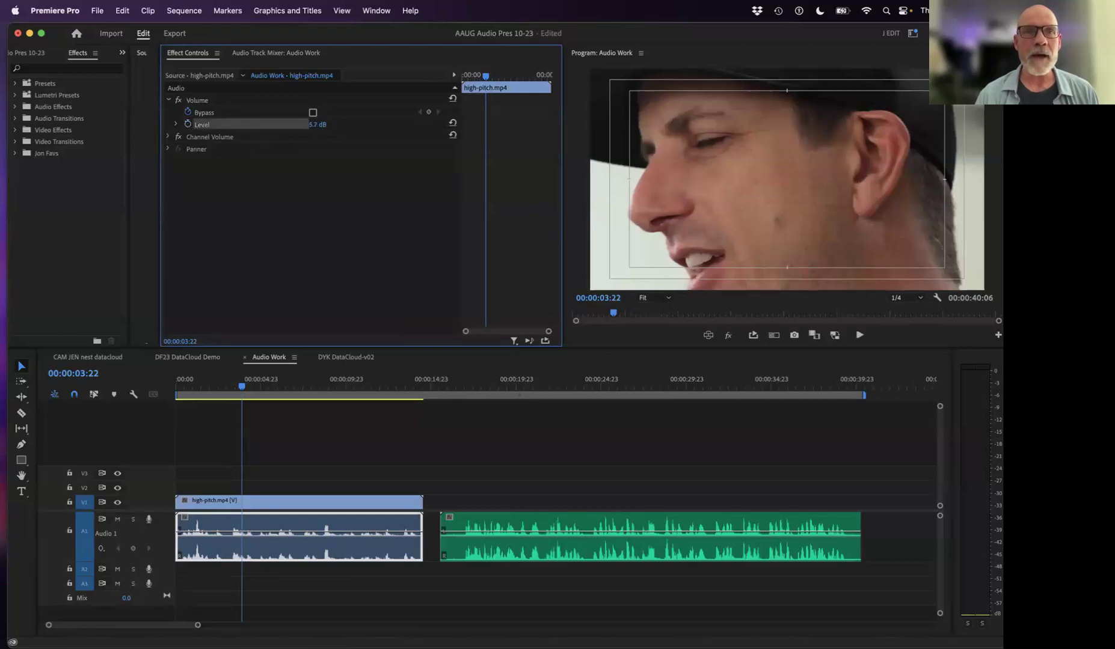
left_click(317, 124)
type("0")
key("Return")
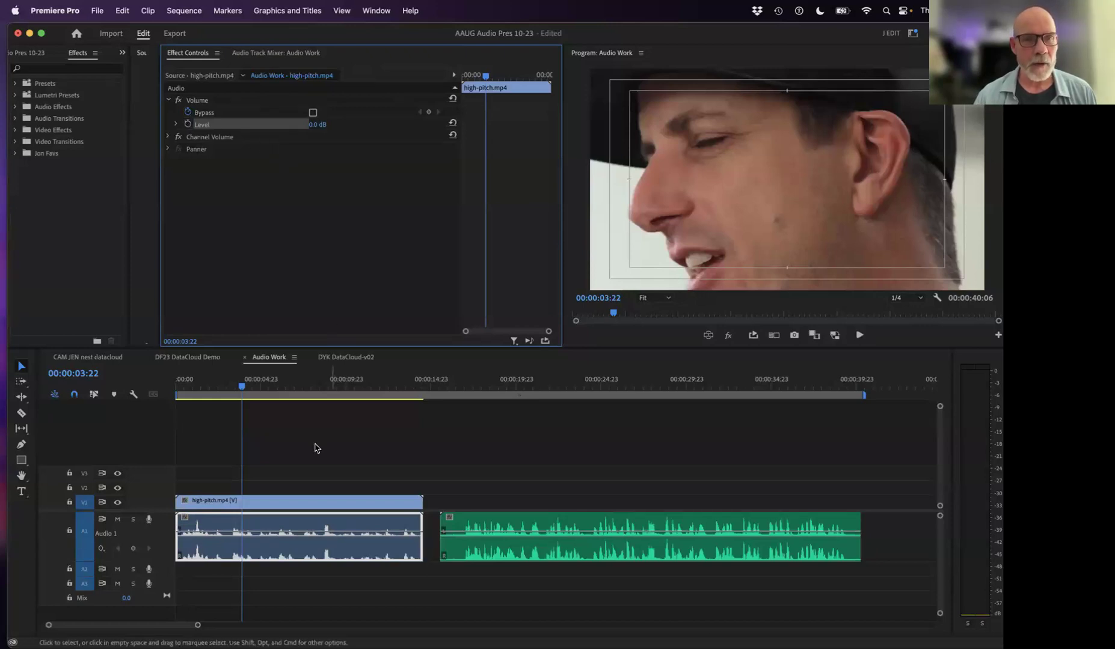
- Normalize all peaks of the high-pitch.mp4 audio clip to 0 dB and check the playback levels, returning to 00:00:00:20
right_click(269, 550)
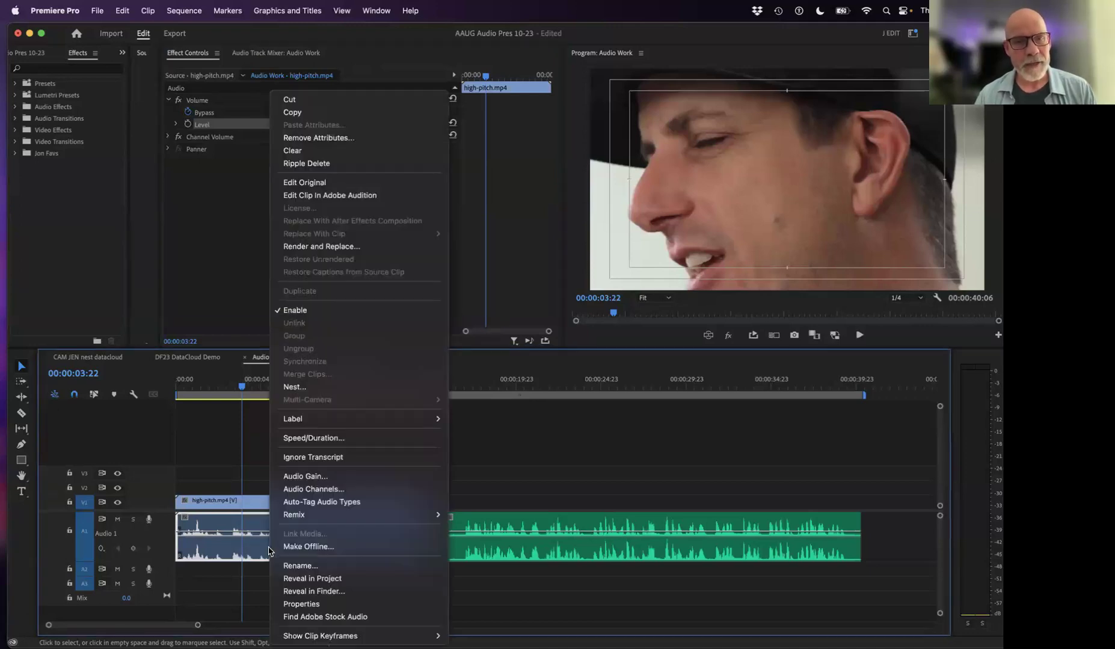
left_click(311, 476)
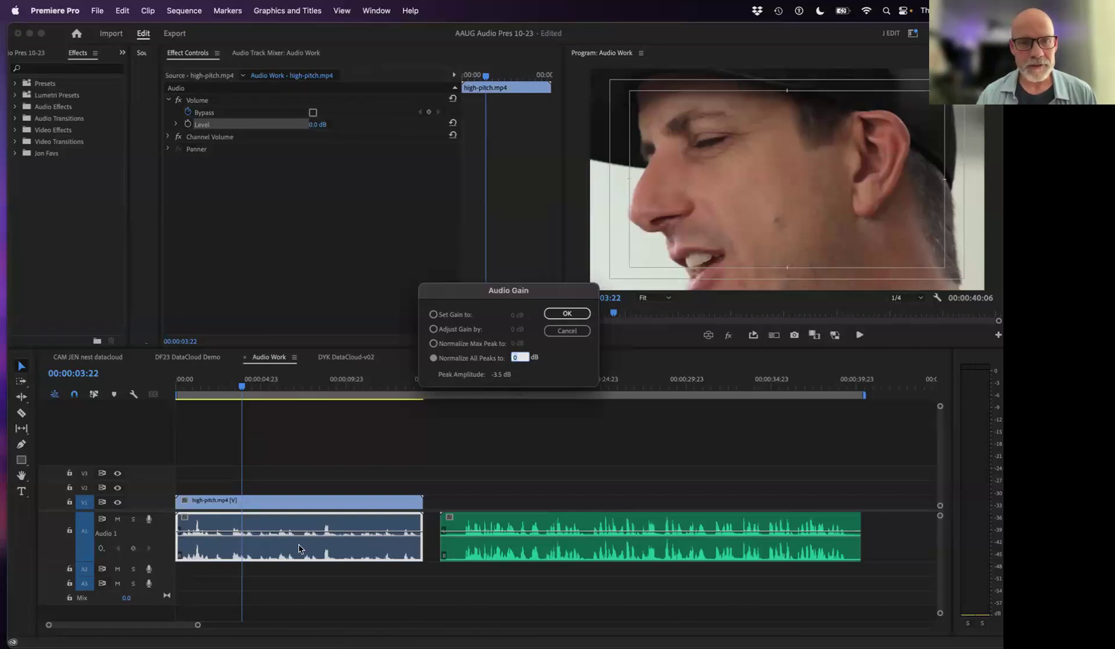
left_click(582, 313)
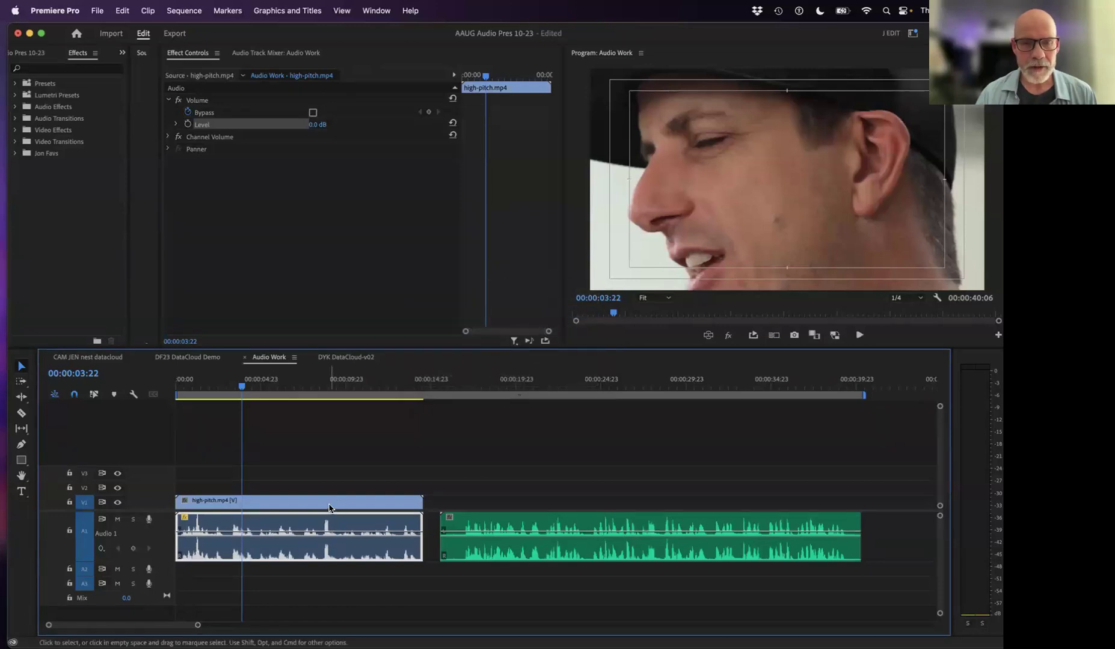
key("space")
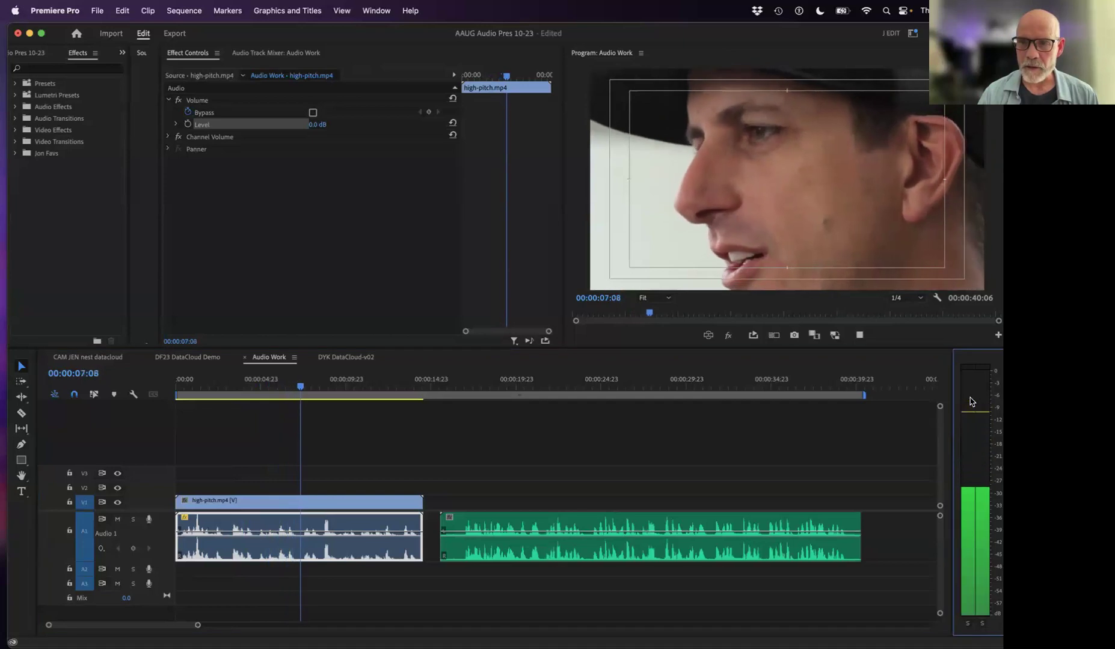
key("space")
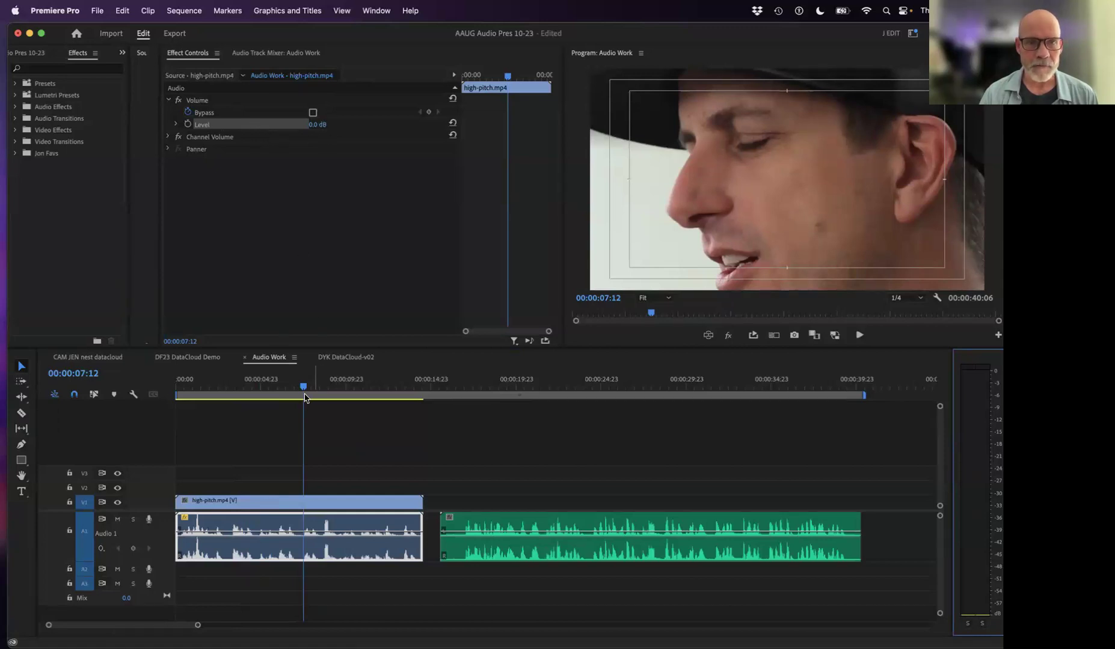
left_click_drag(305, 397, 191, 399)
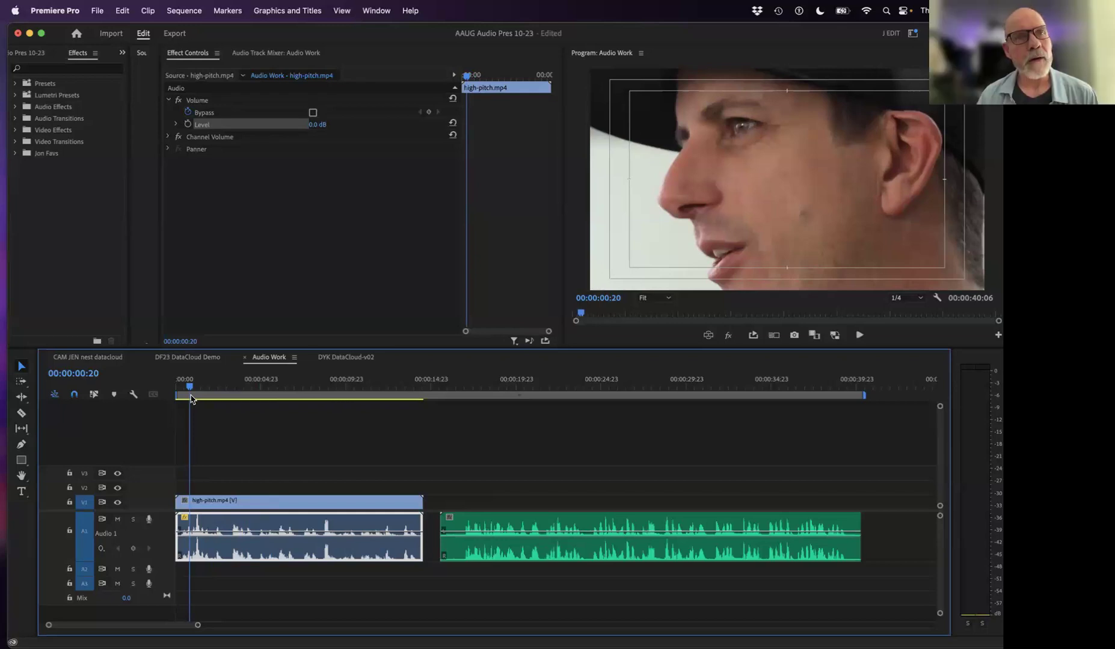
- Try a Volume Level of 15 dB on the high-pitch.mp4 audio clip, play it briefly, and reset the level
left_click(168, 138)
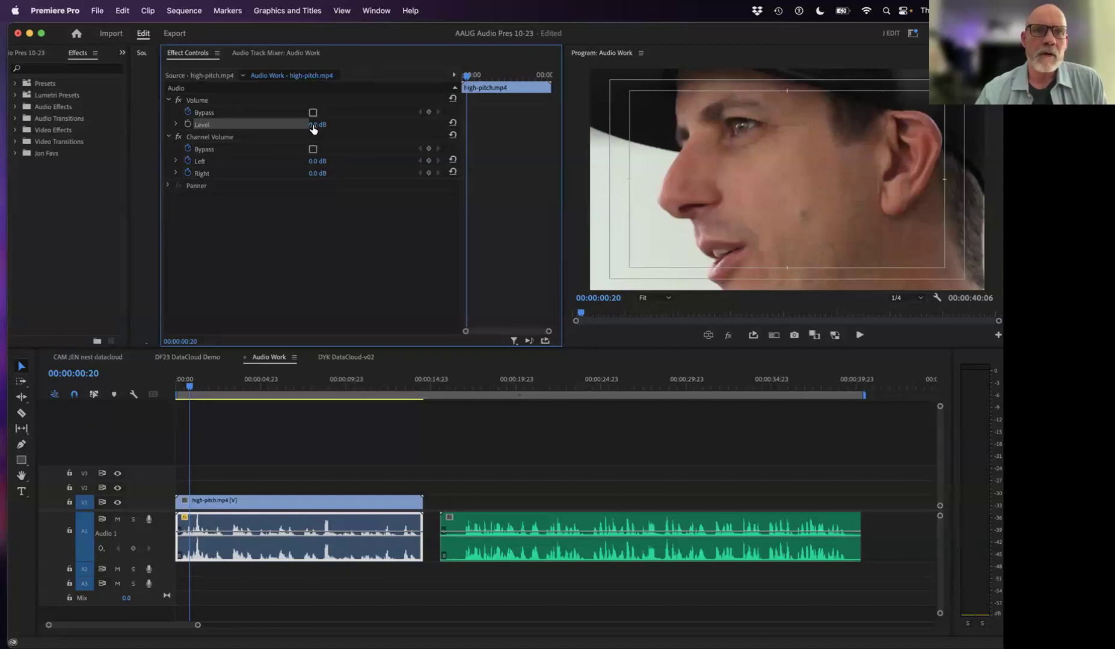
mouse_move(313, 129)
left_mouse_down()
mouse_move(361, 129)
mouse_move(293, 127)
left_mouse_up()
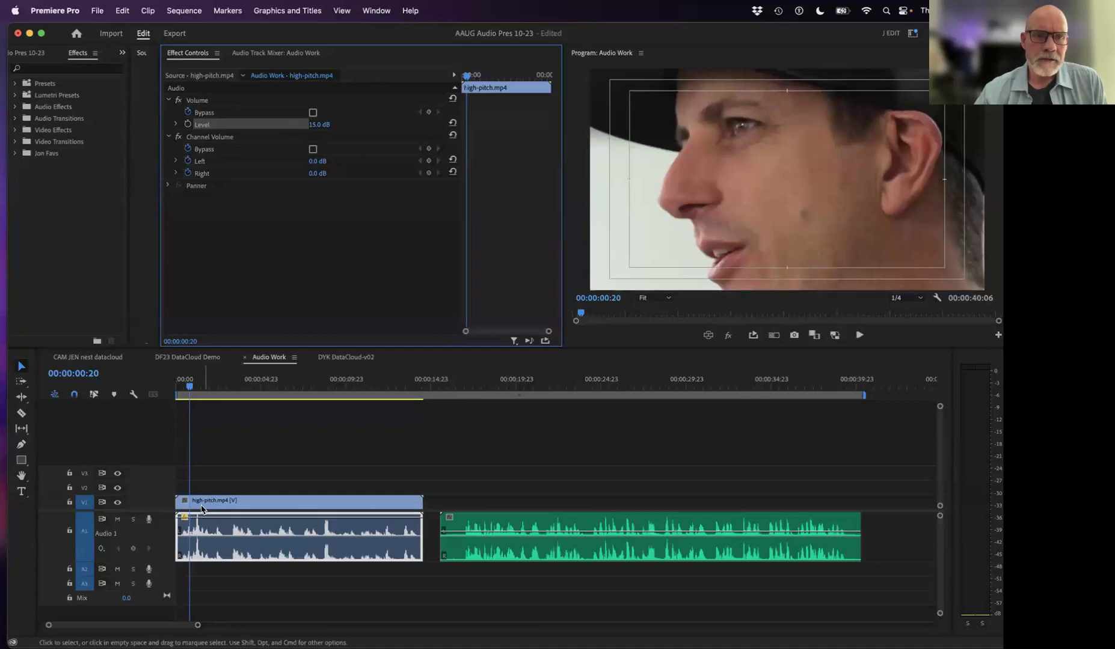
key("space")
key("space")
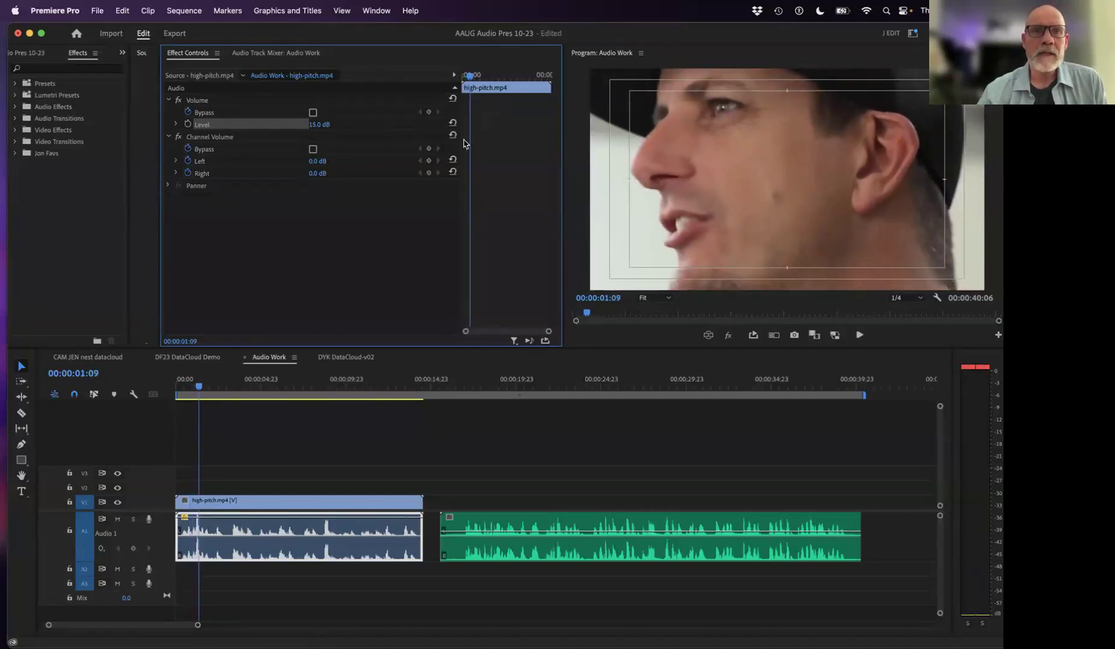
left_click(452, 123)
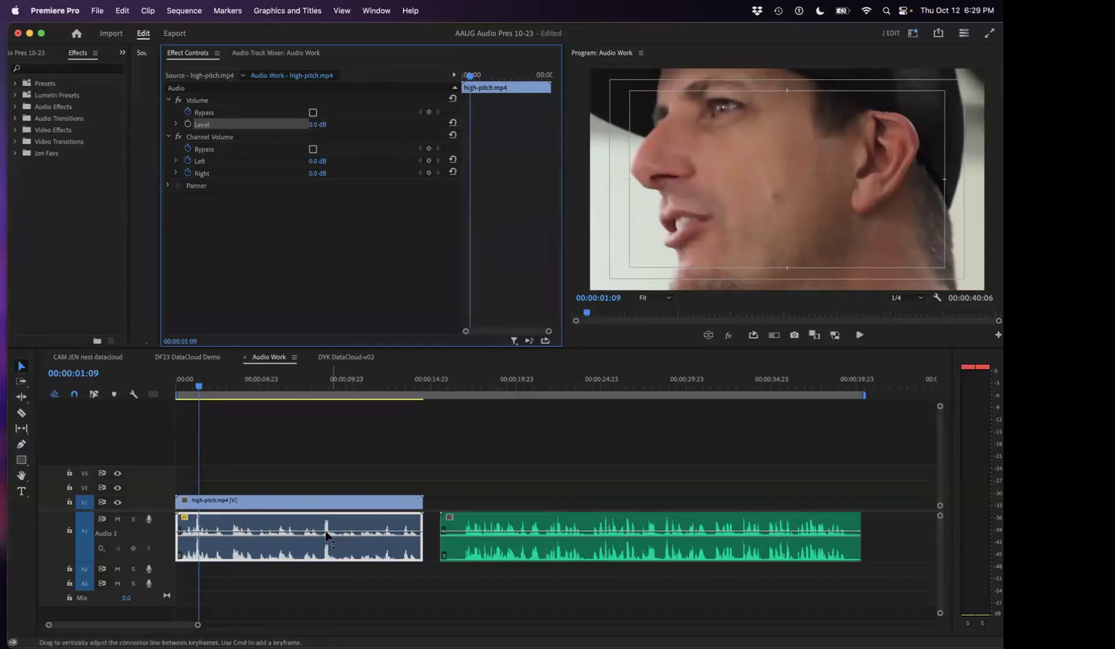
- Try normalizing all peaks of the high-pitch.mp4 audio clip to a negative dB level with Audio Gain
right_click(291, 545)
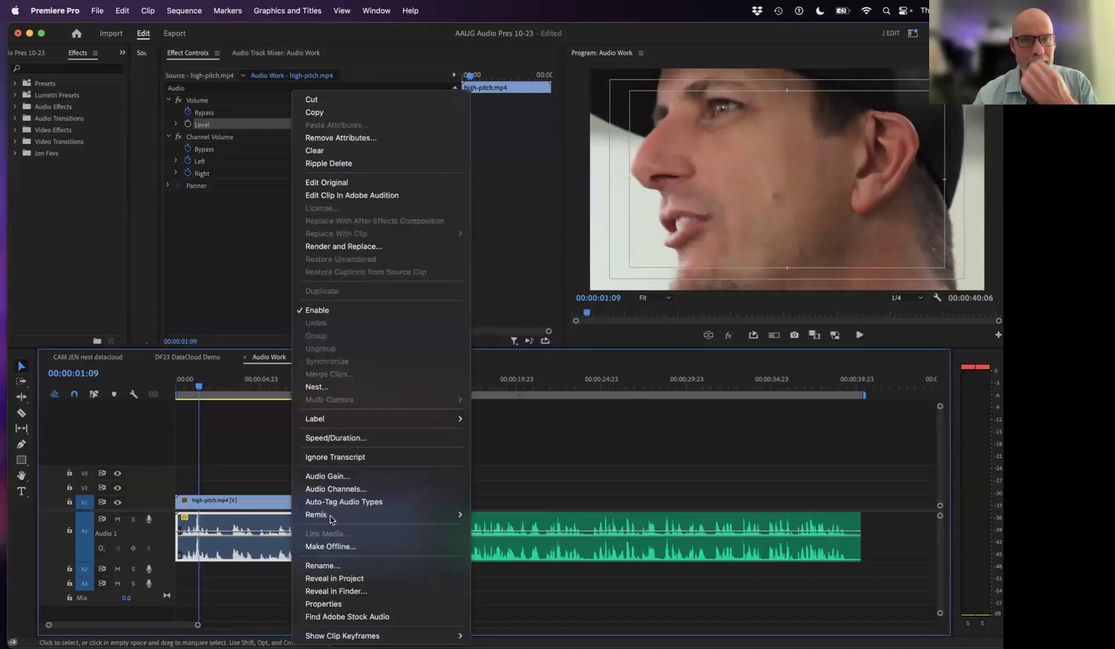
left_click(363, 478)
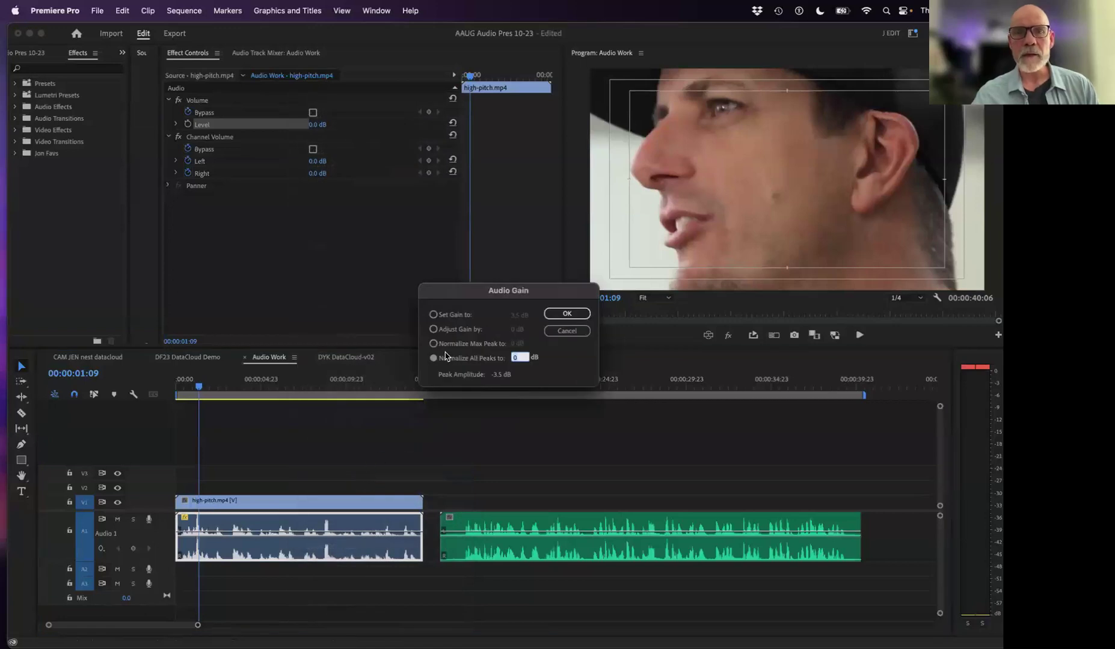
type("-1")
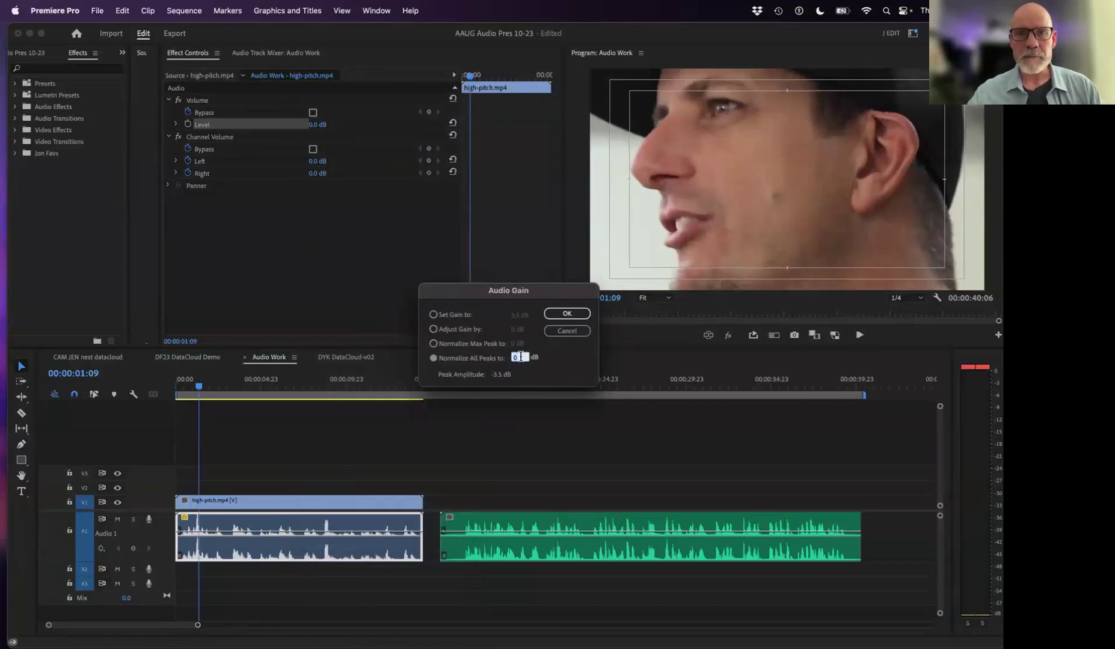
key("Return")
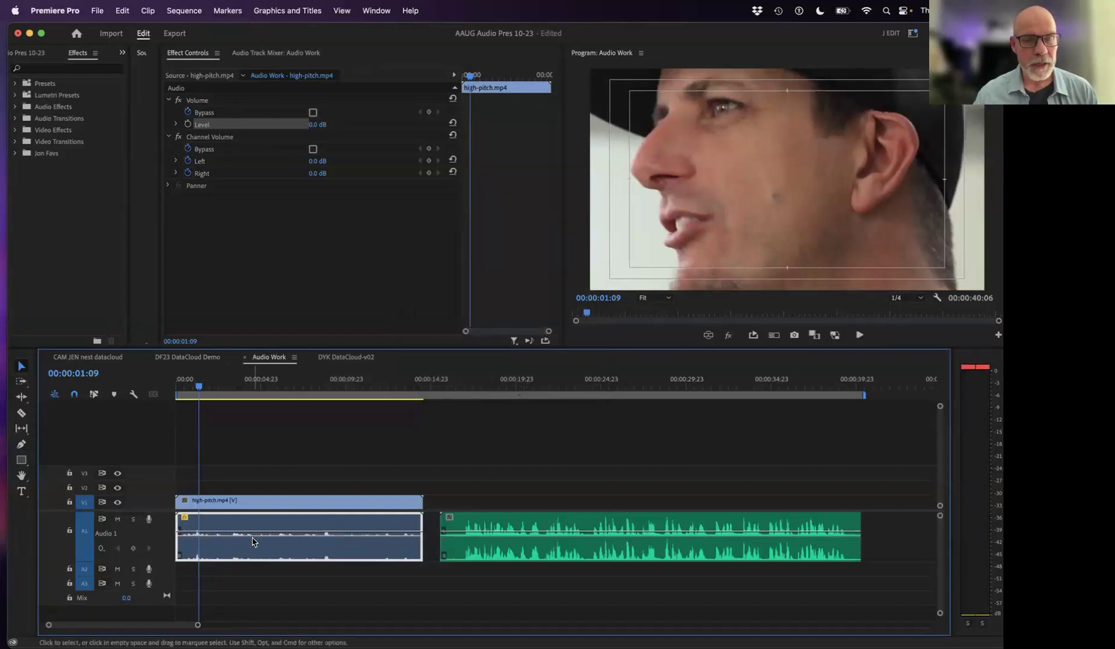
mouse_move(252, 539)
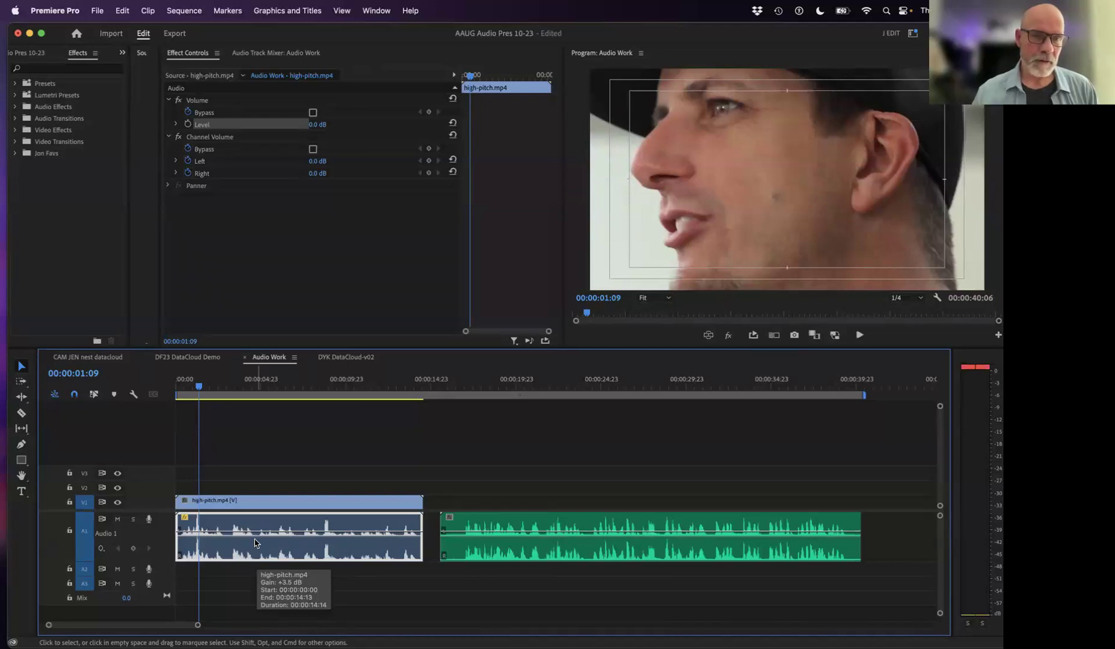
- Play and scrub through the first eight seconds of the high-pitch.mp4 dialogue to check its levels on the audio meters
key("space")
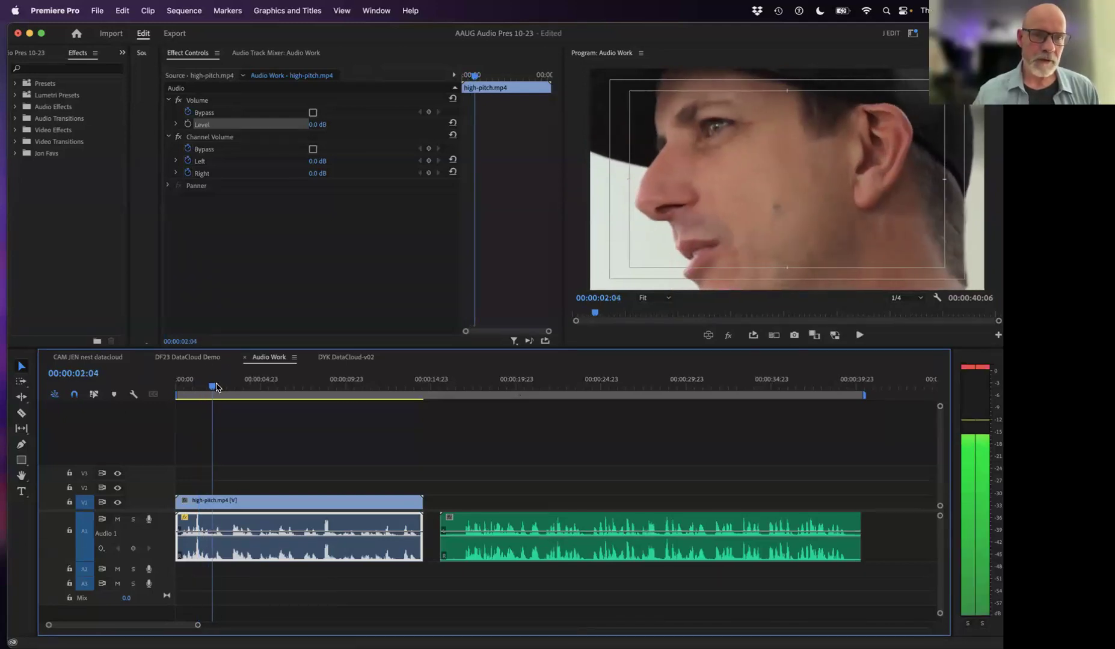
key("space")
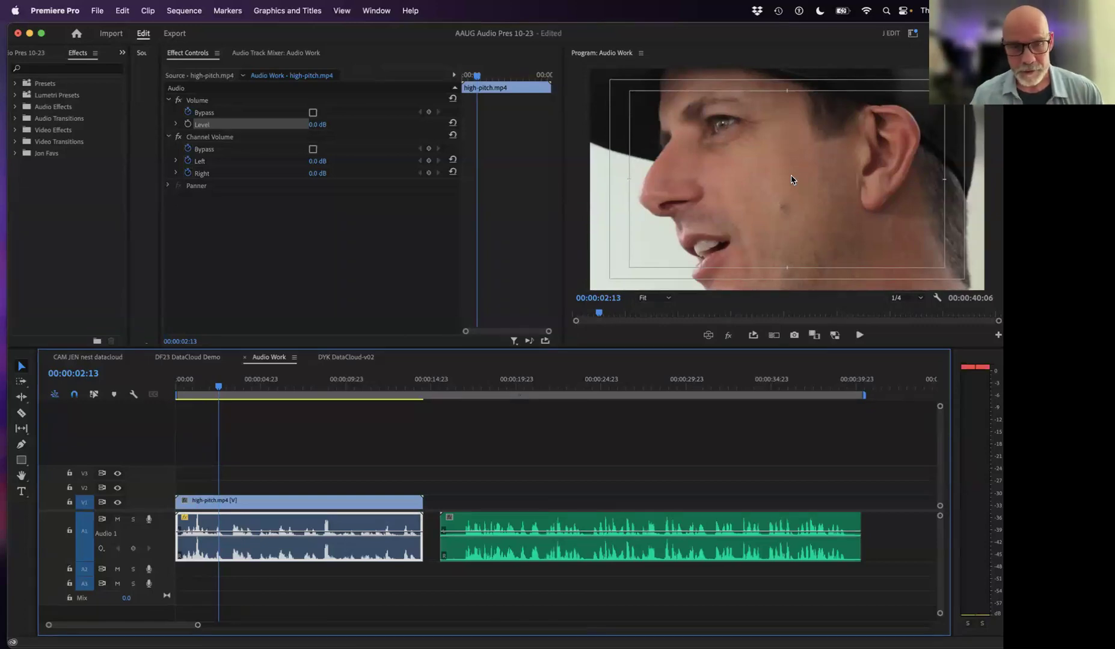
left_click(222, 387)
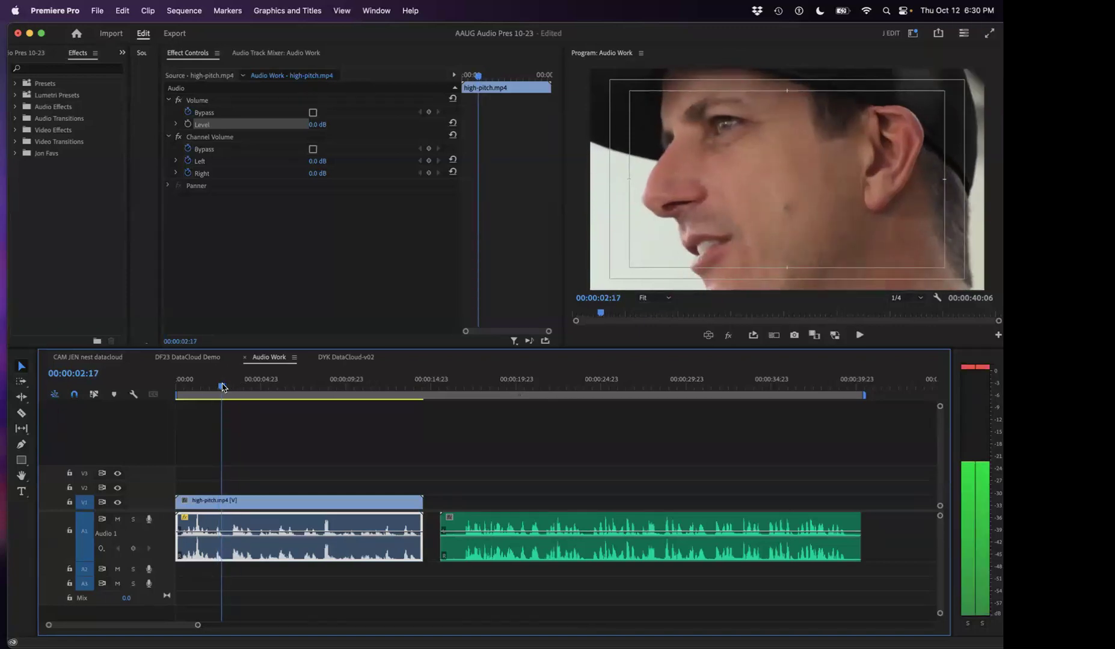
left_click_drag(222, 387, 191, 388)
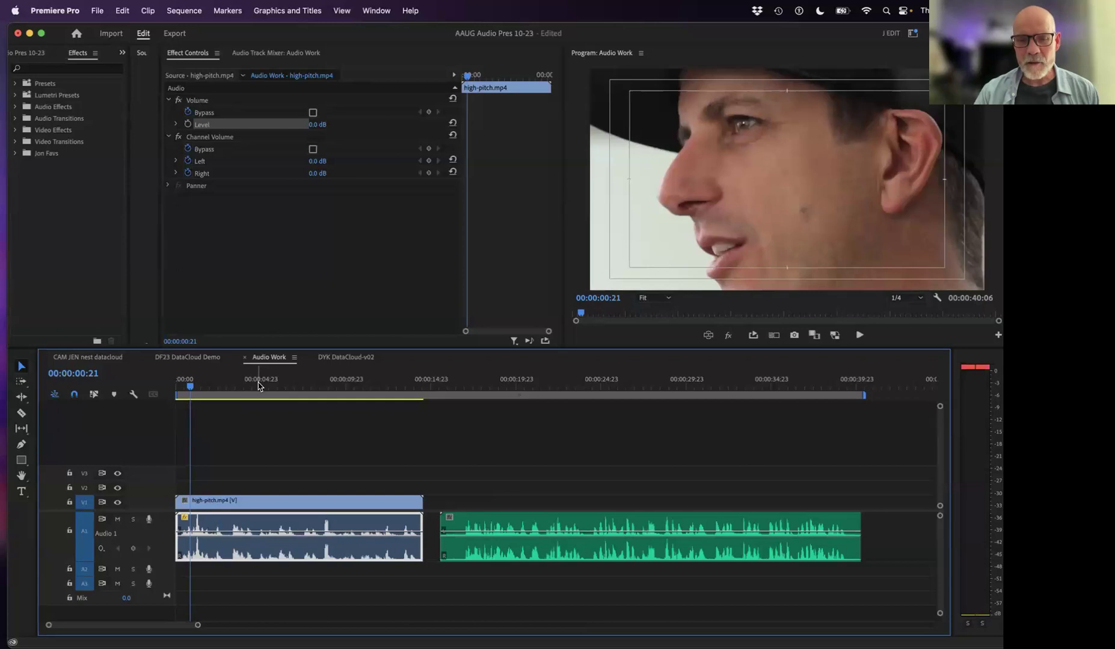
key("space")
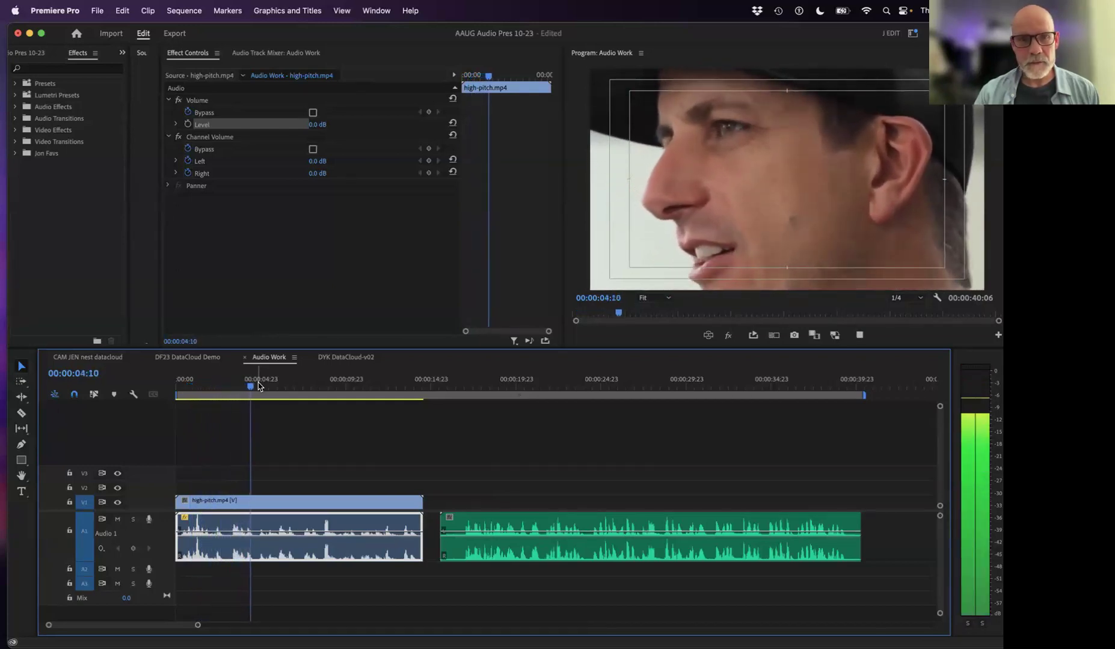
key("space")
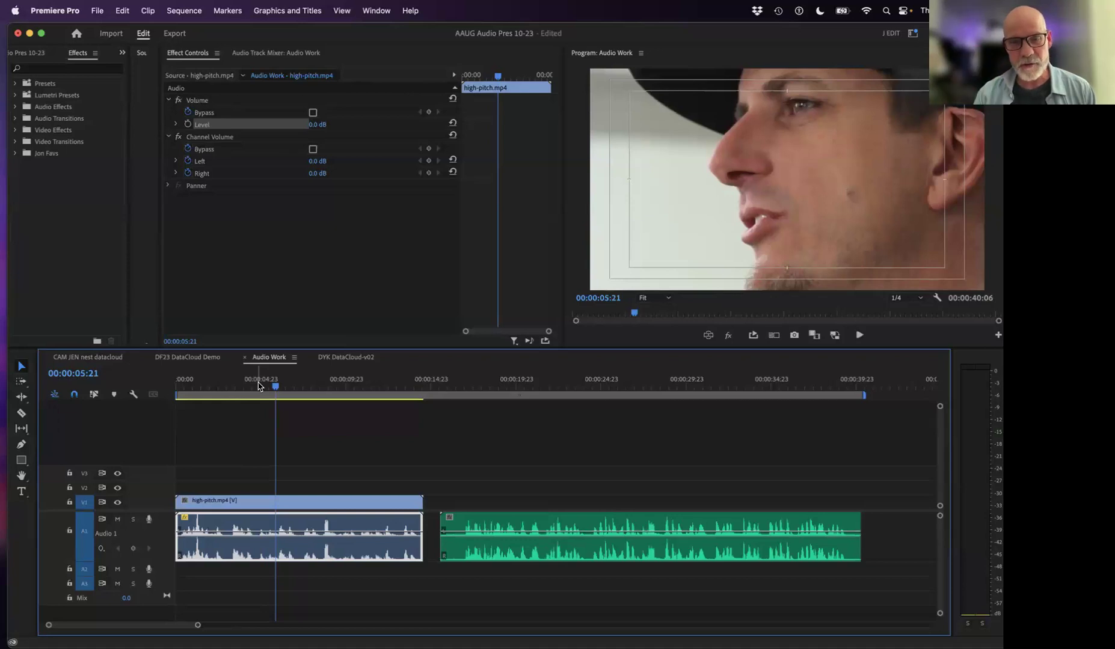
key("space")
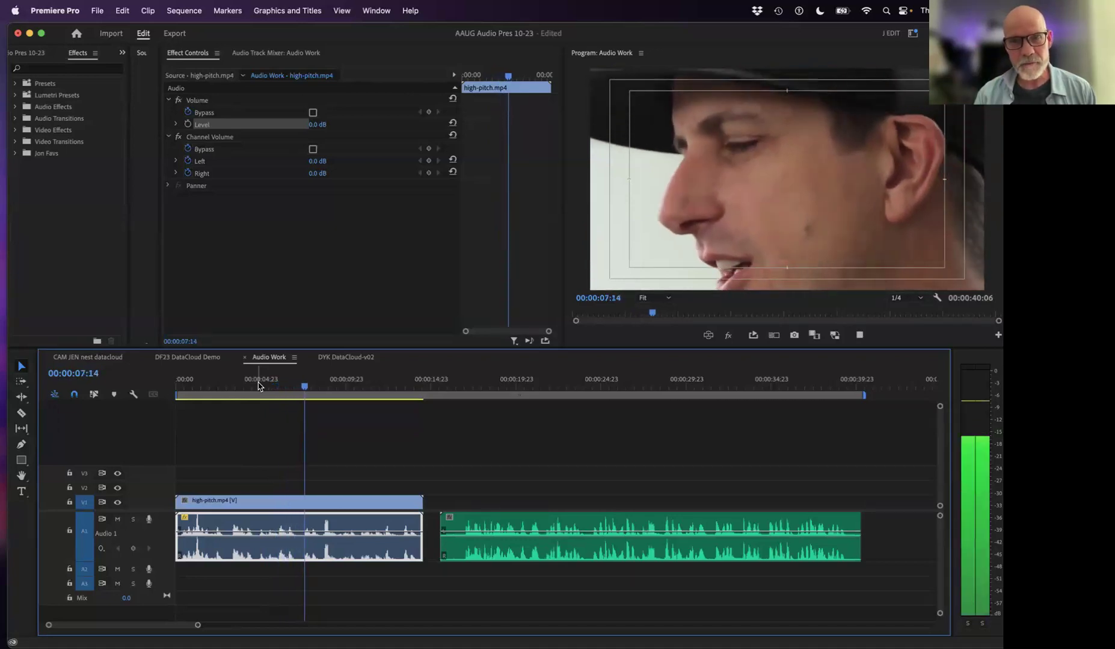
key("space")
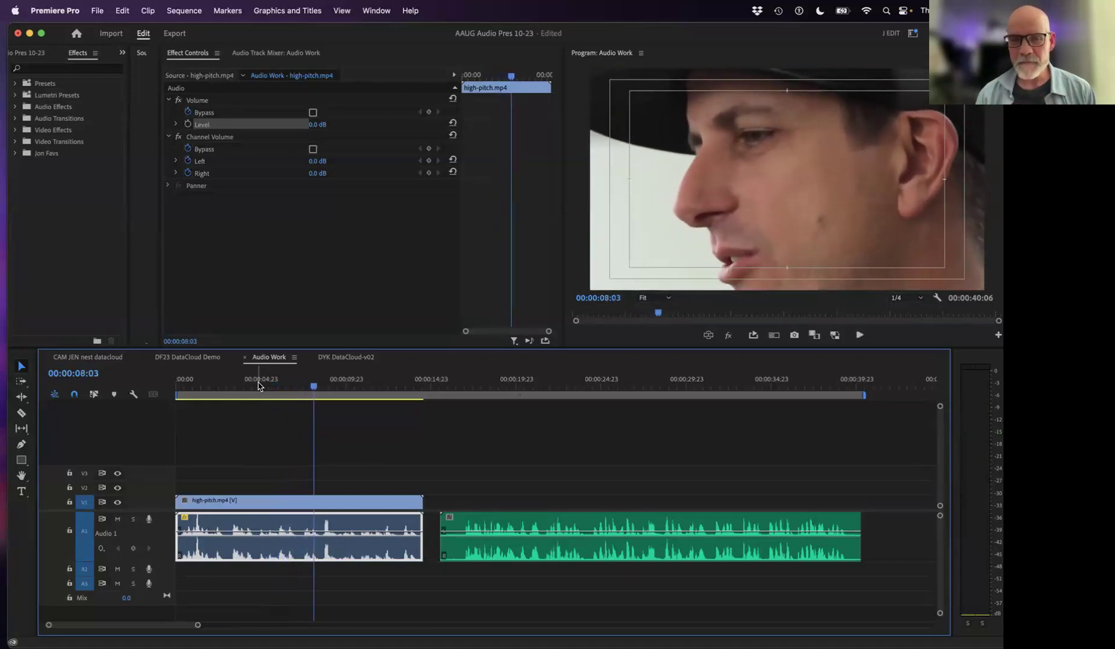
left_click_drag(274, 385, 207, 390)
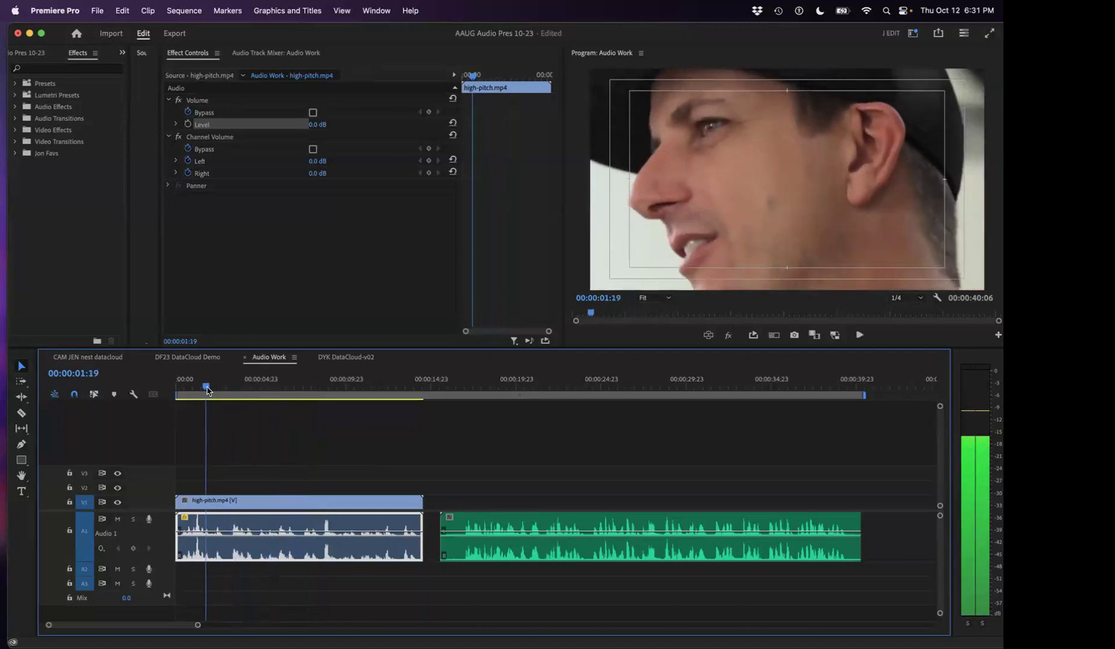
key("space")
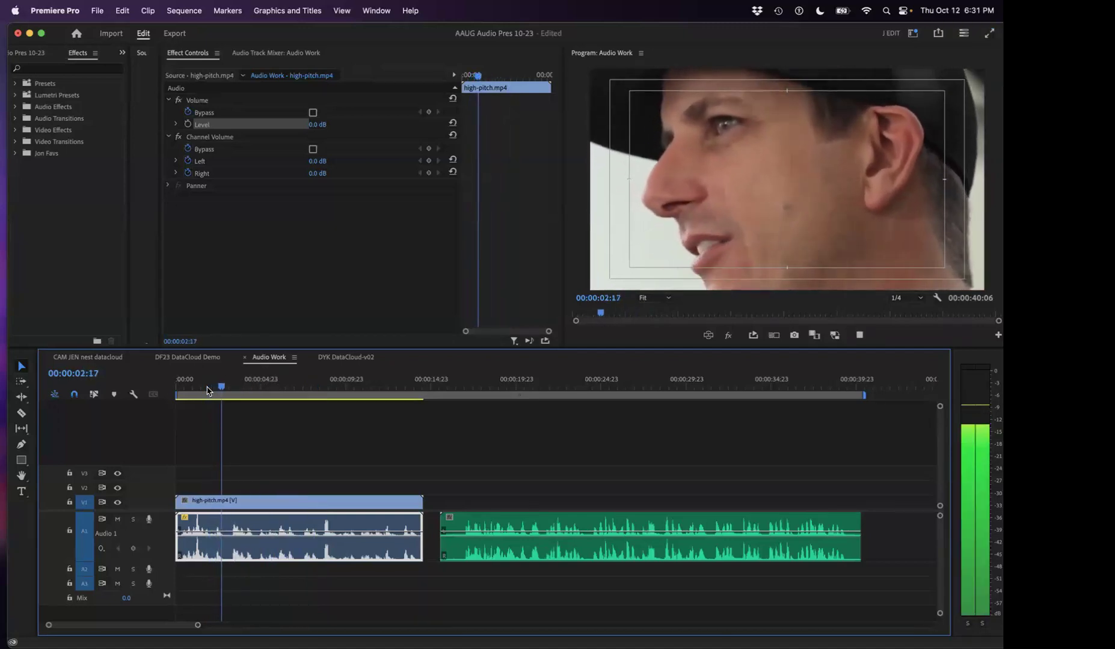
key("space")
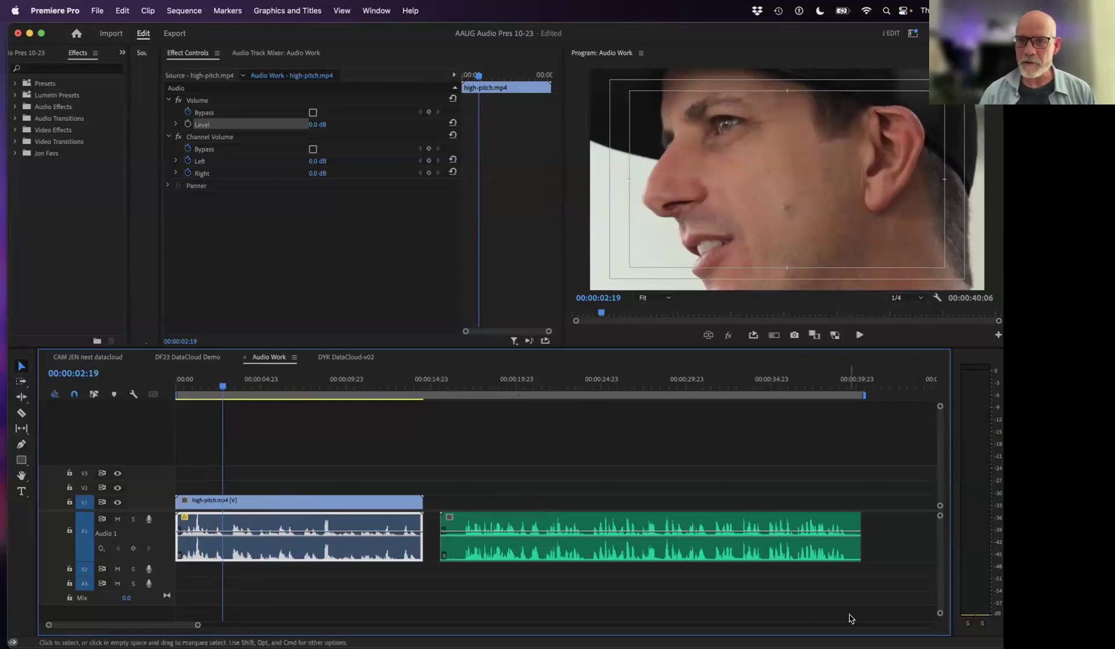
- Display the Essential Sound controls, clear the high-pitch.mp4 audio clip's type, and tag it as Dialogue again
left_click(383, 12)
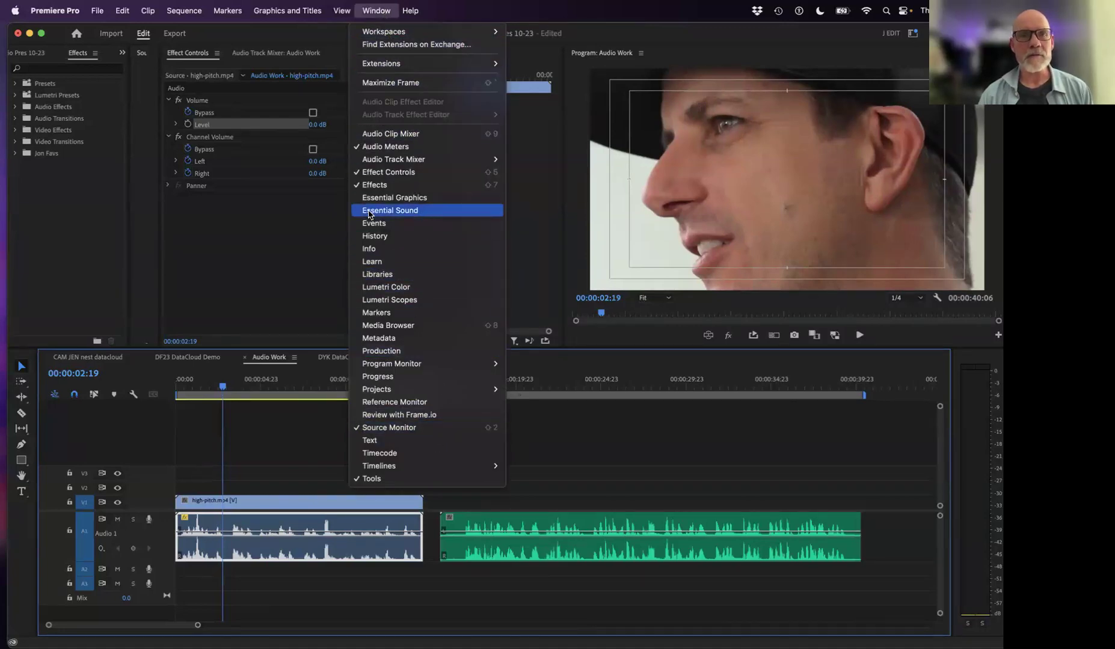
left_click(414, 211)
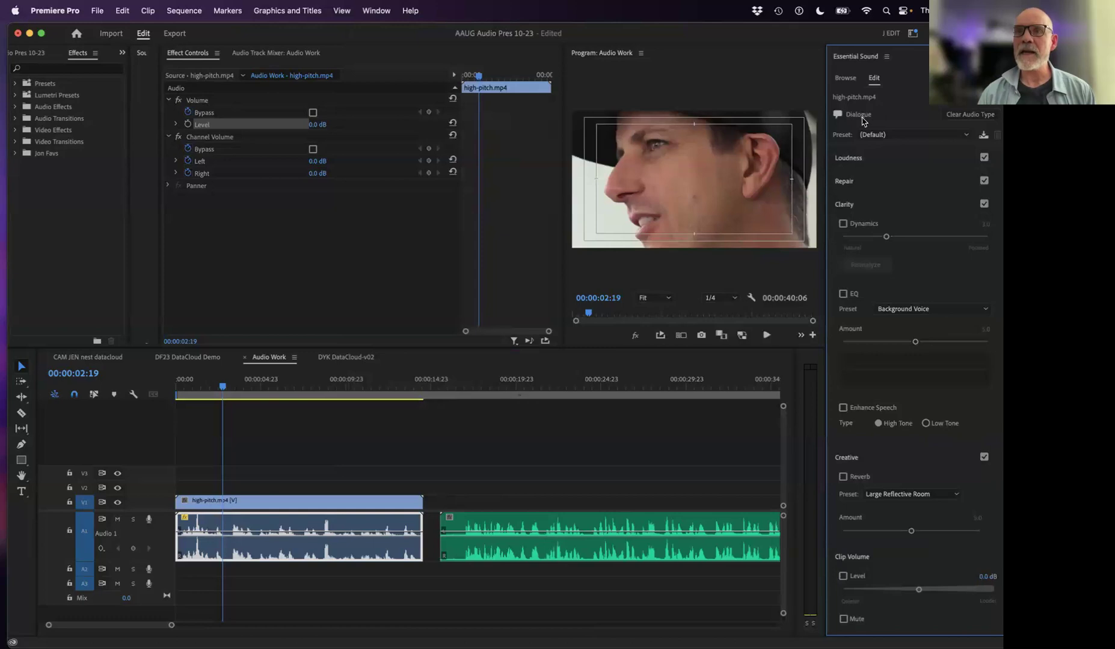
left_click(946, 117)
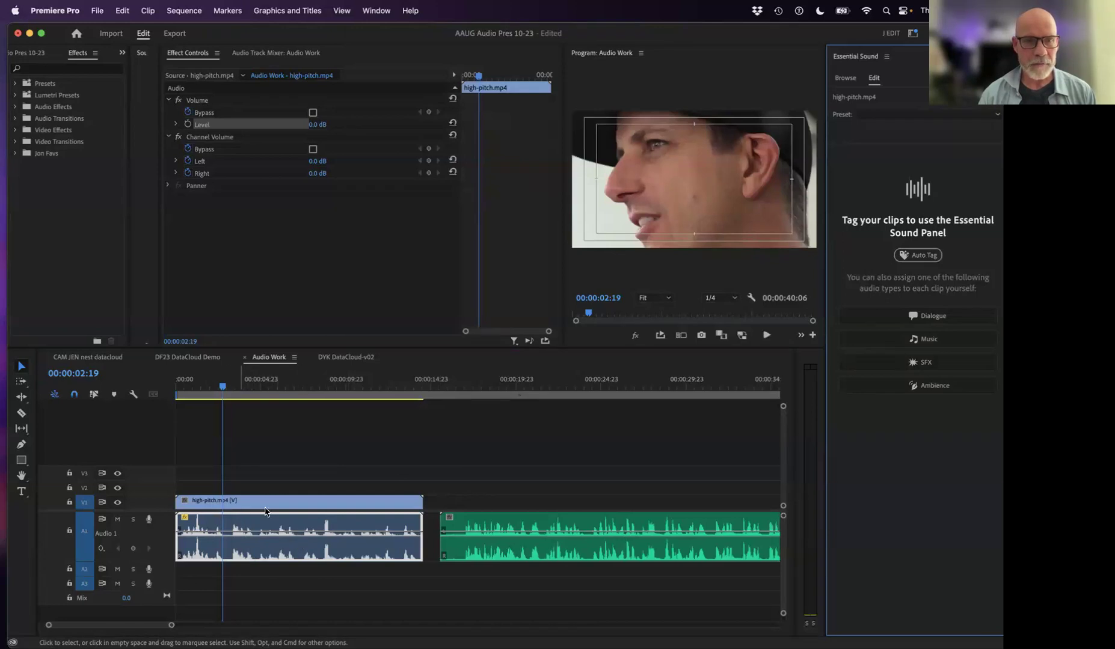
left_click(282, 499)
left_click(274, 555)
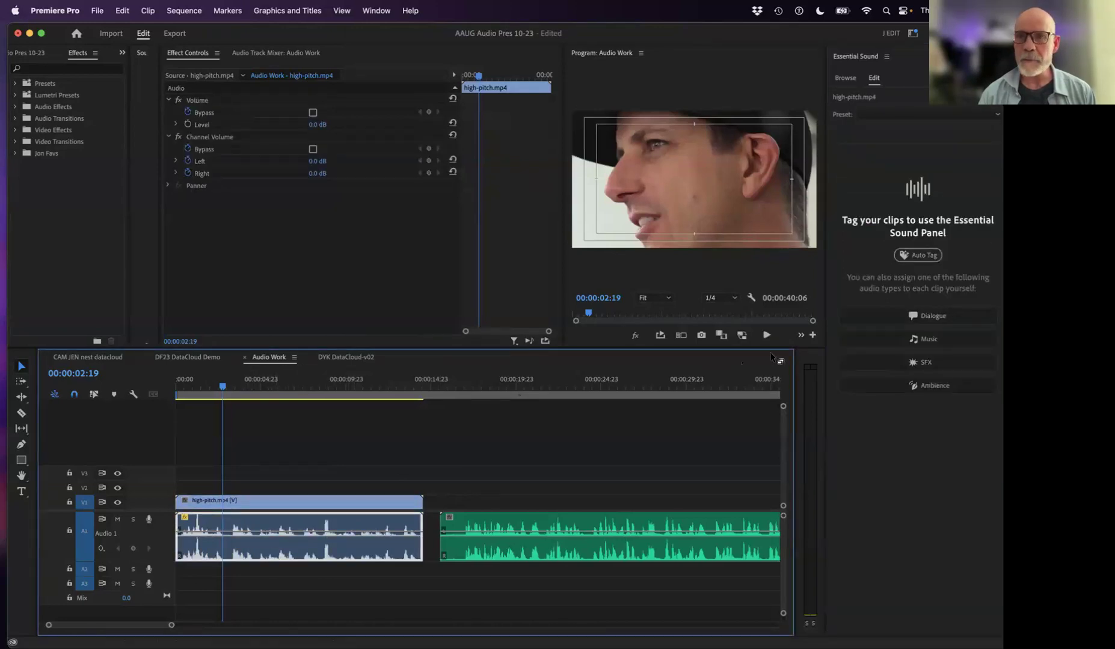
left_click(930, 317)
left_click(929, 317)
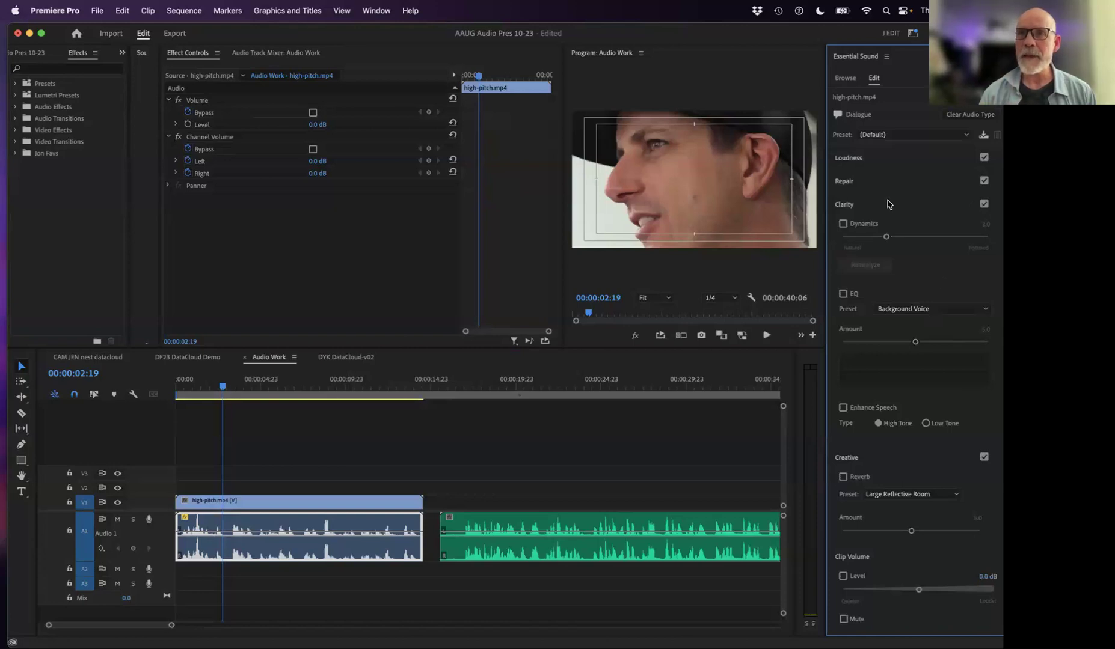
- Collapse the Clarity and Creative sections, look over the Loudness options, and expand only the Repair section for the dialogue clip
left_click(848, 205)
left_click(846, 227)
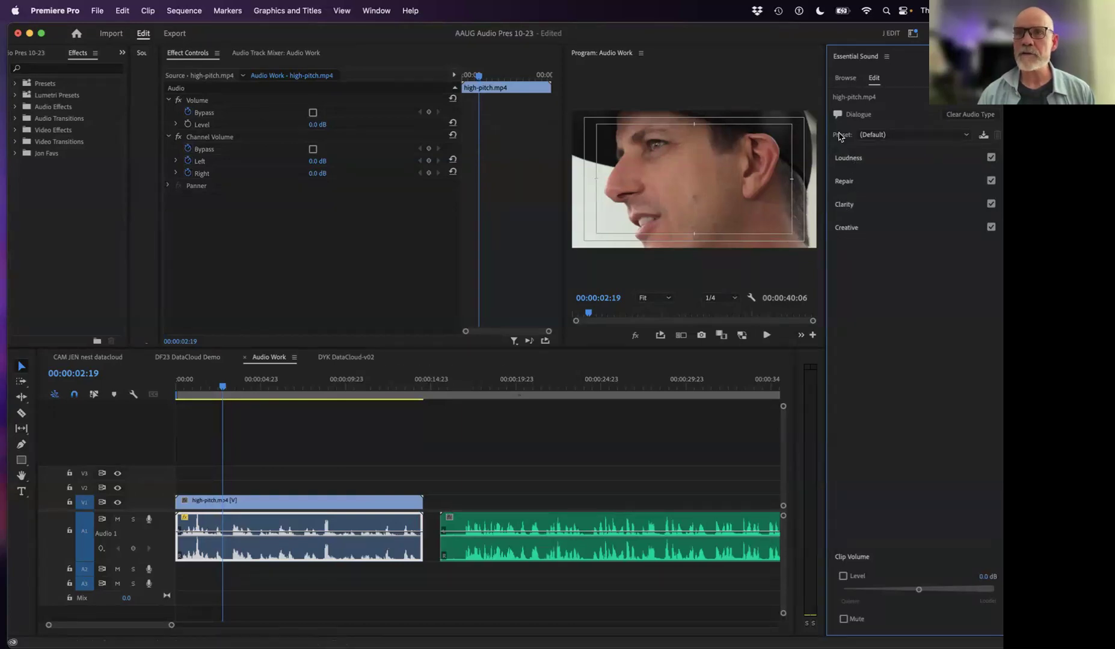
left_click(851, 162)
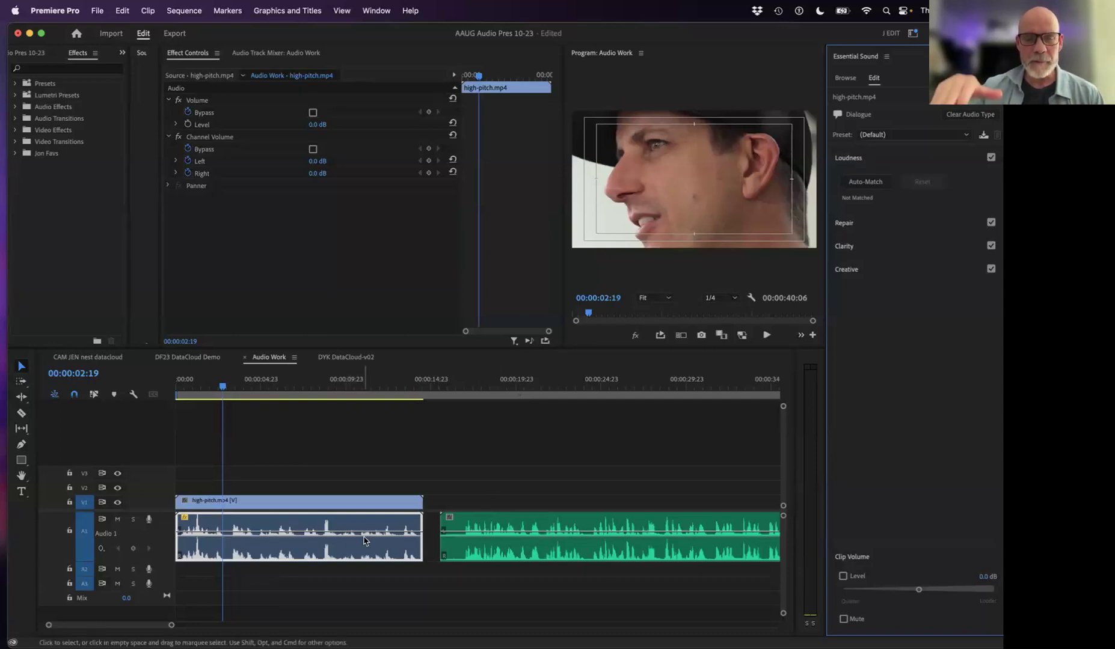
mouse_move(364, 541)
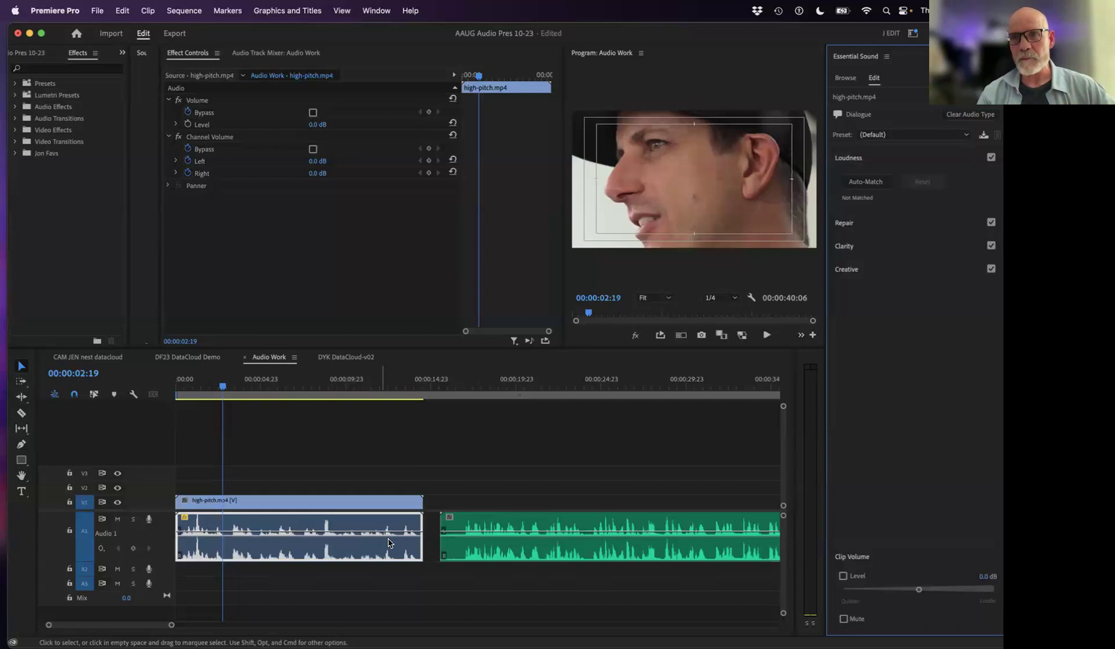
left_click(850, 165)
left_click(845, 183)
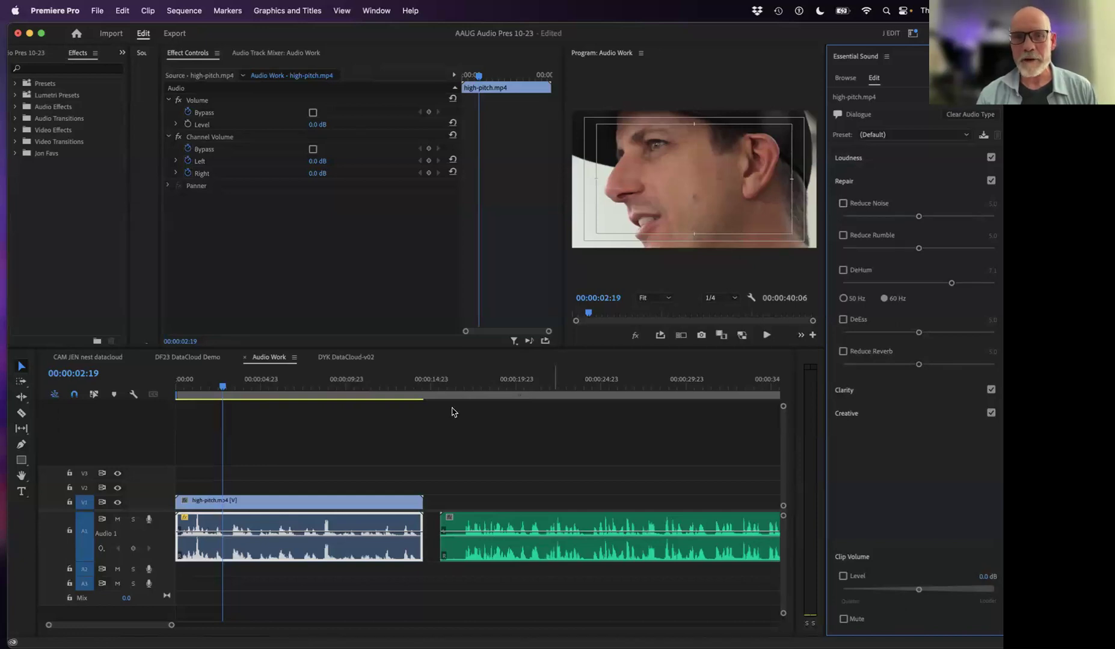
- Play the dialogue from 00:00:00:16 and enable Reduce Noise, switching it off and on during playback to compare
left_click_drag(208, 391, 187, 391)
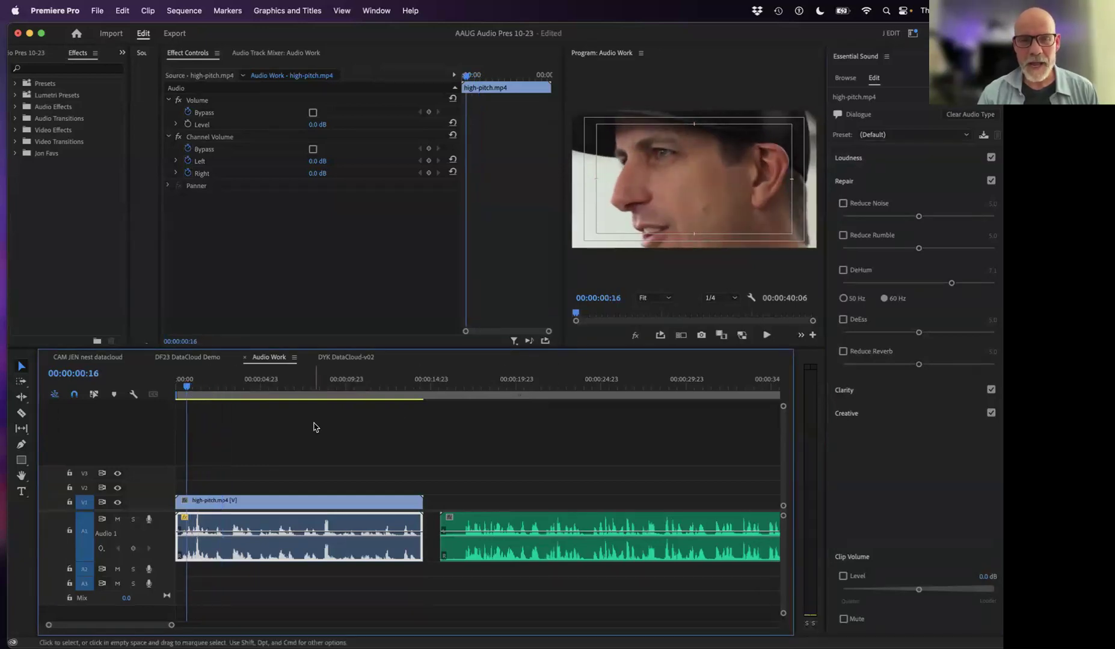
key("space")
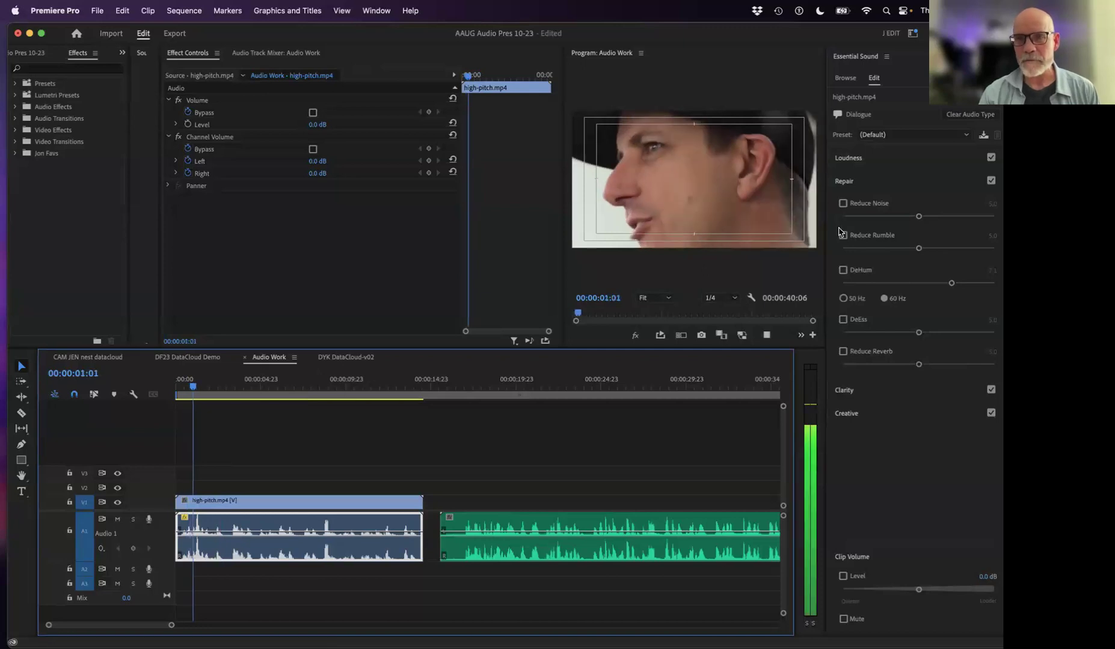
left_click(844, 203)
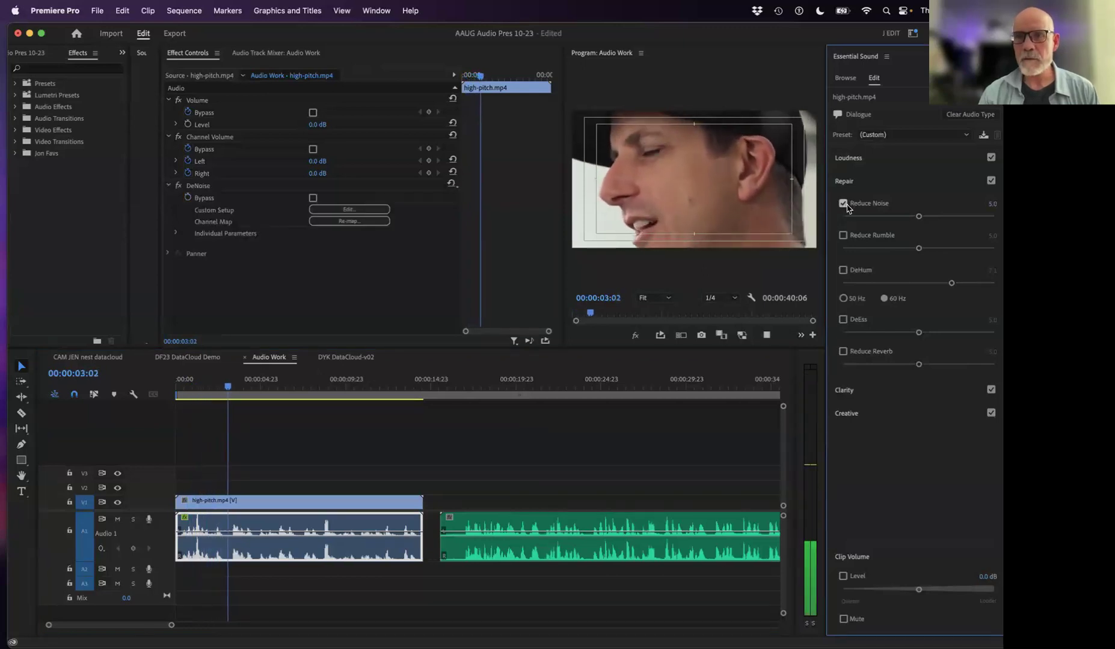
left_click(843, 204)
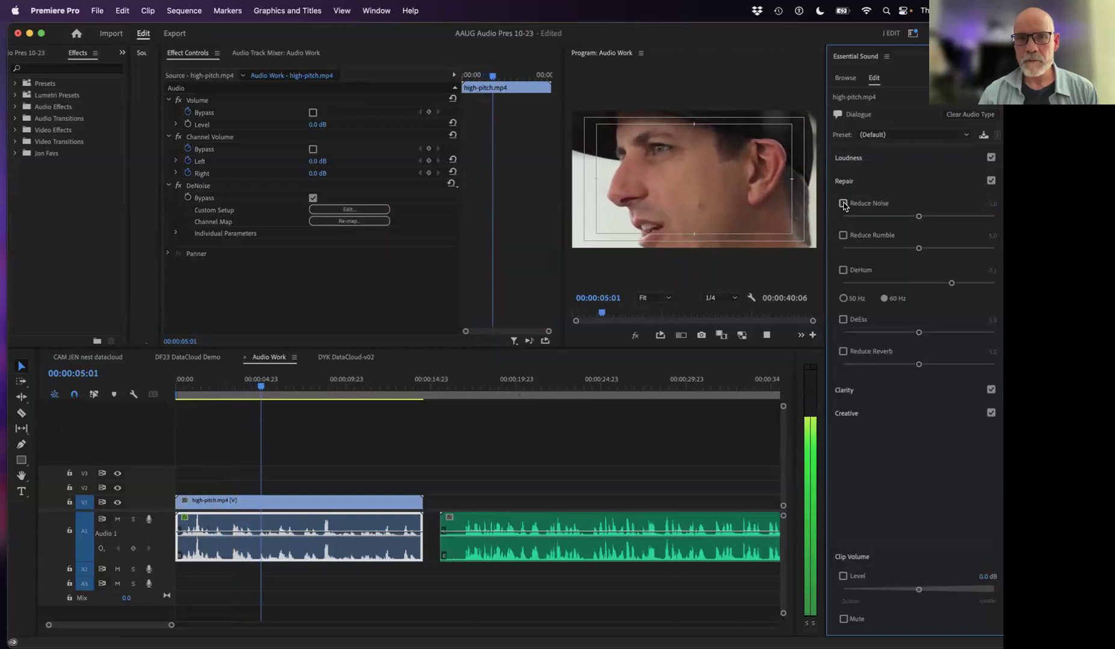
left_click(843, 203)
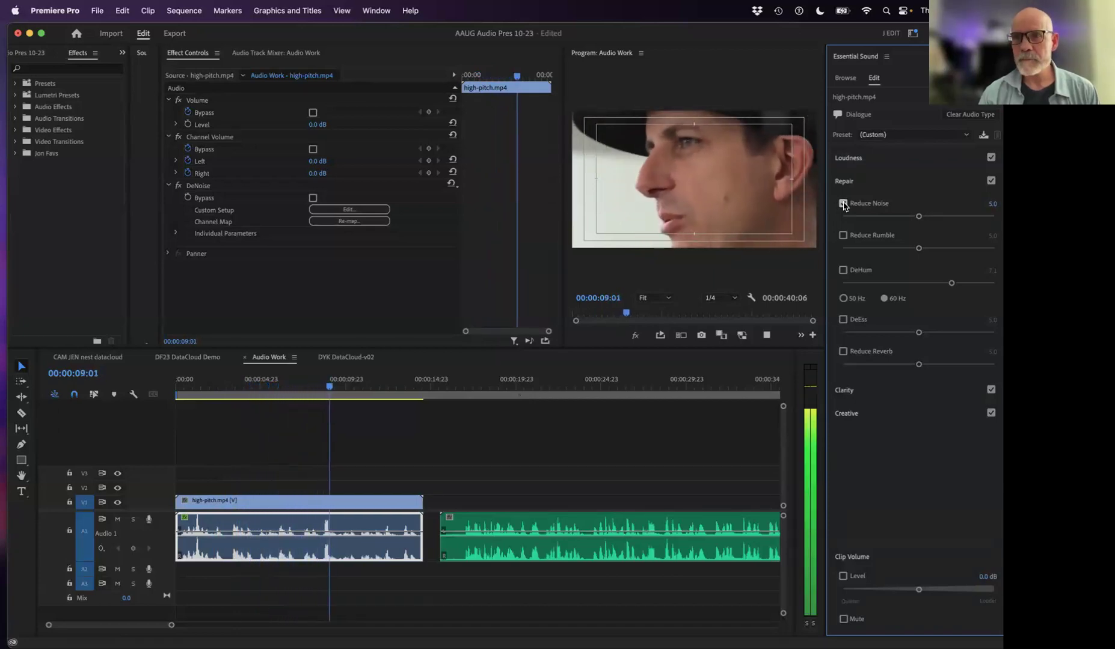
left_click(844, 203)
left_click(843, 203)
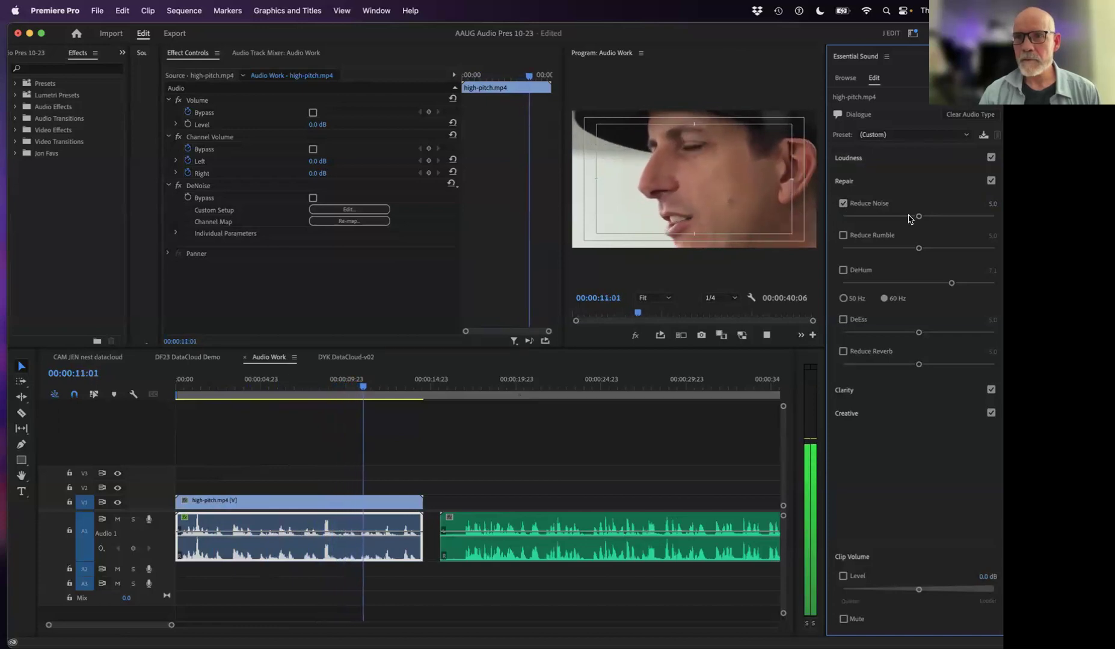
- Set the dialogue clip's Reduce Noise amount to 3.9 and replay it from 00:00:00:09
left_click_drag(918, 216, 903, 216)
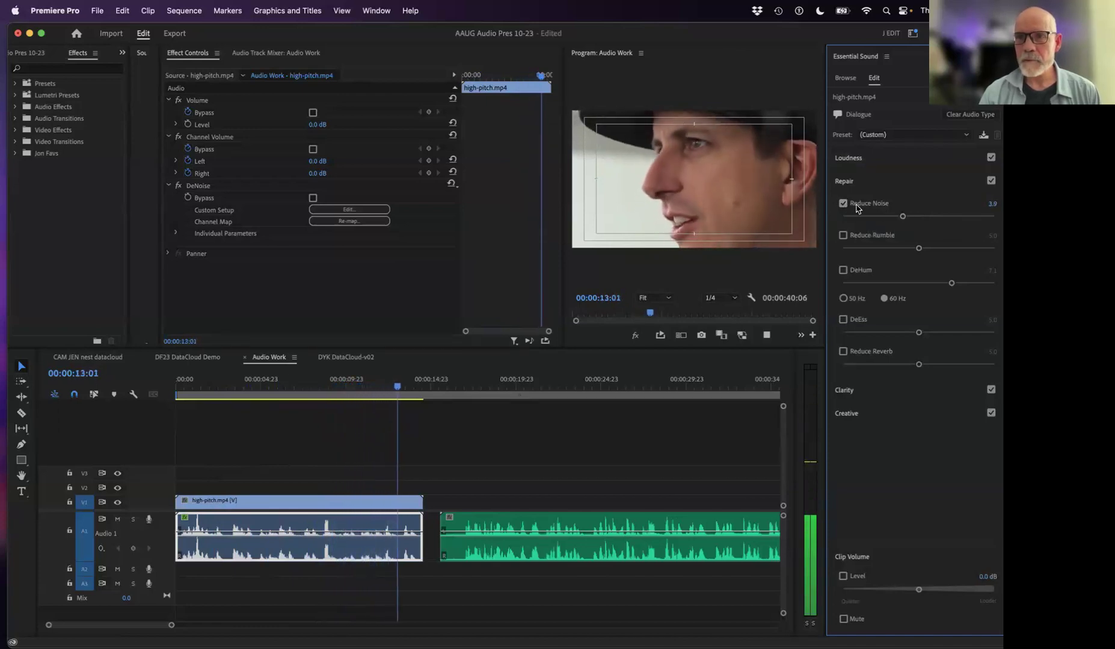
key("space")
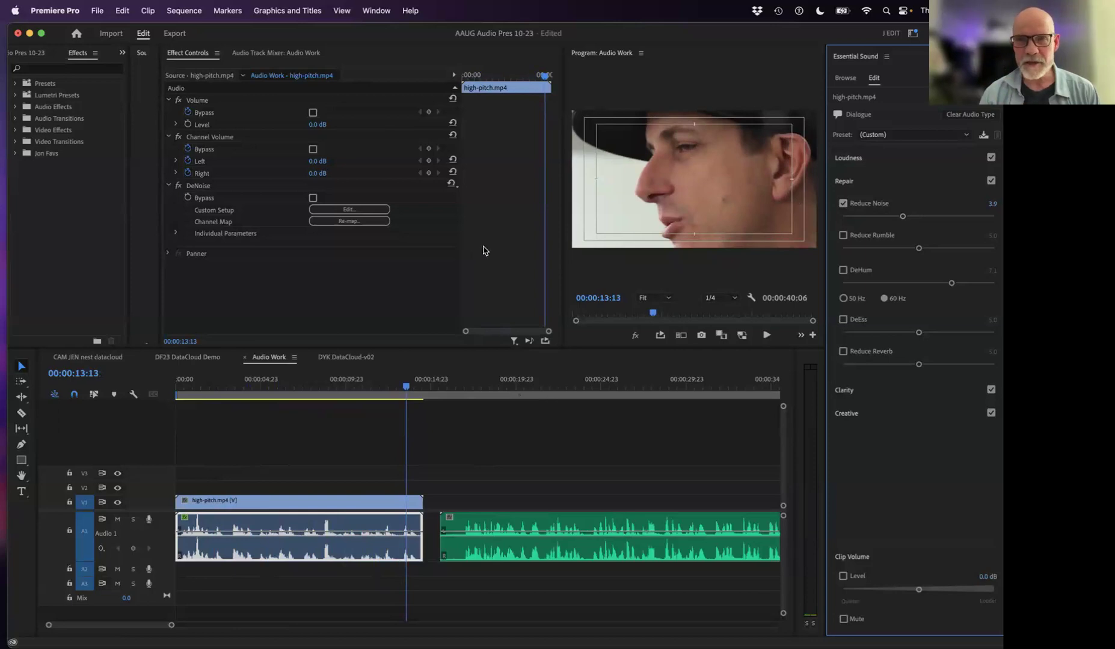
left_click_drag(319, 383, 183, 385)
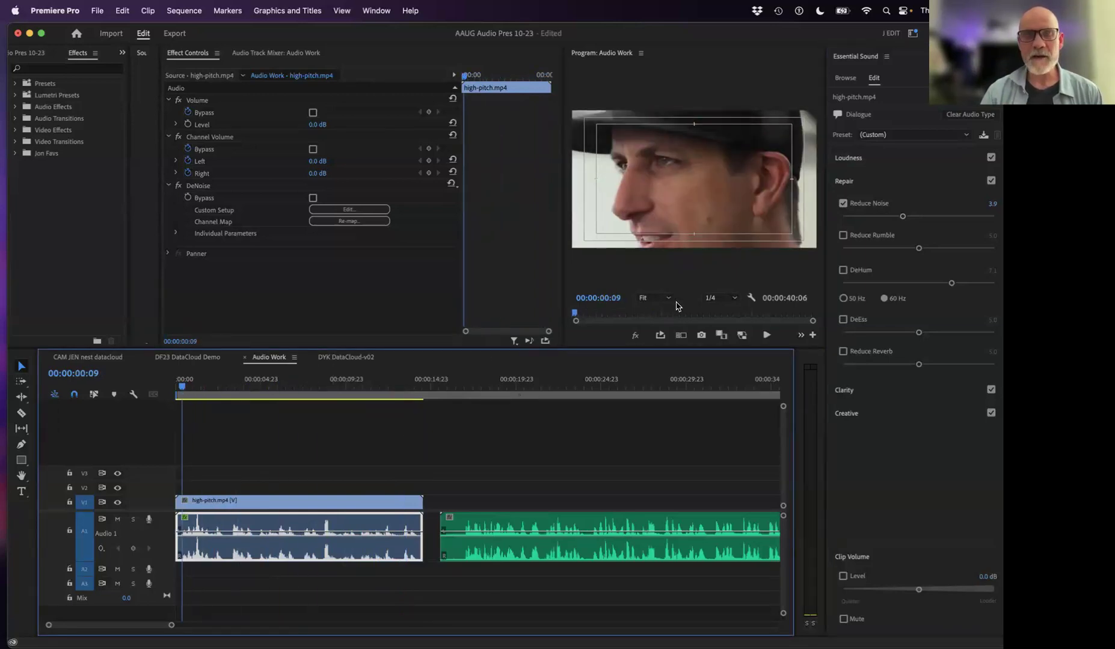
key("space")
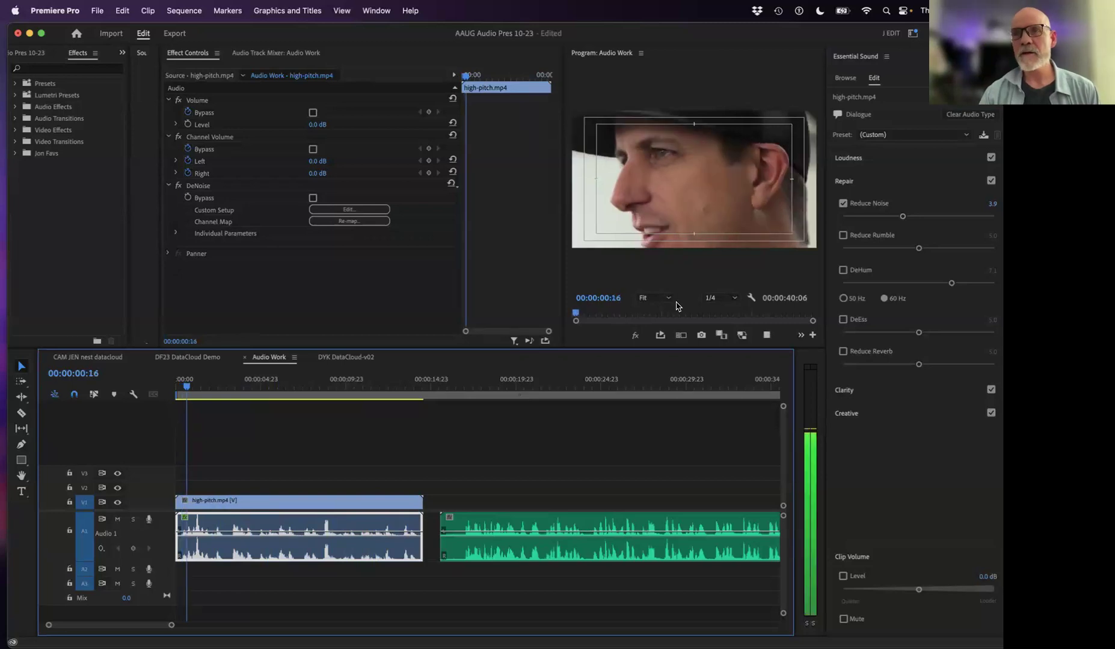
- Switch Reduce Noise off and on again during playback of the dialogue clip to compare, and stop playback
left_click(843, 204)
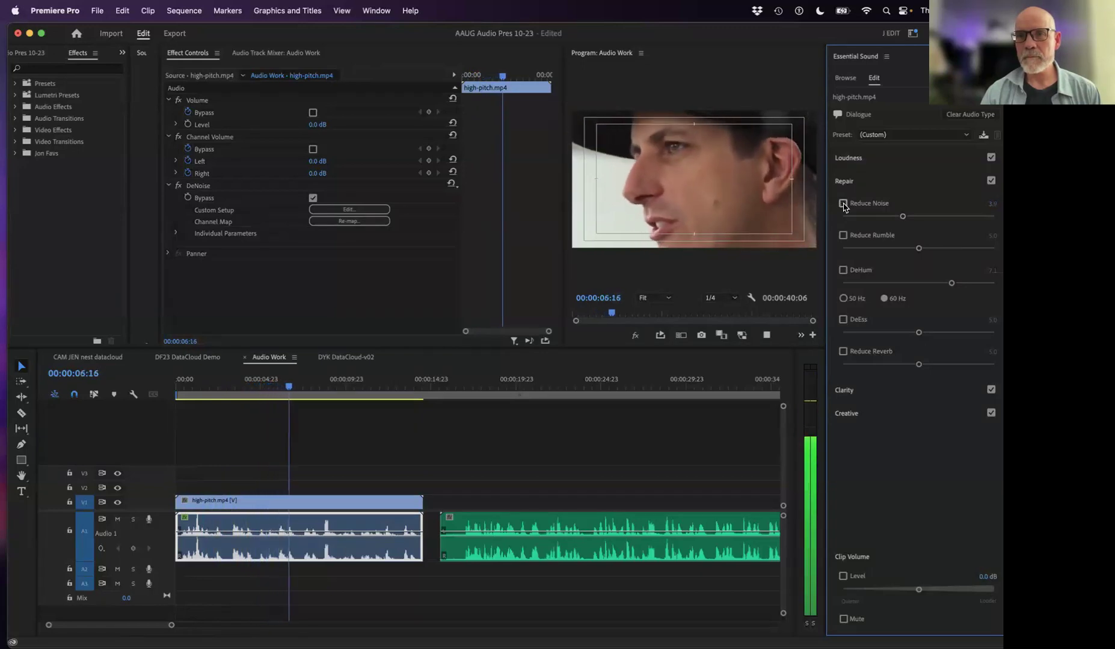
left_click(844, 204)
key("space")
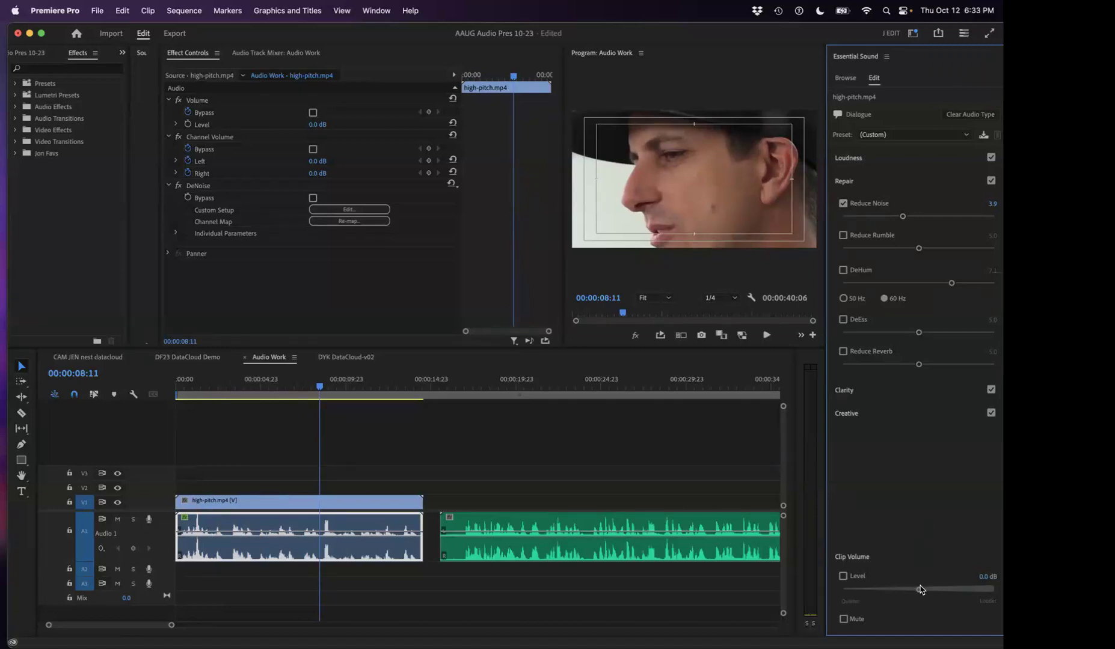
- Raise the dialogue clip's volume level to 0.7 dB and review the custom settings of its Hard Limiter and DeNoise effects
left_click_drag(918, 591, 936, 592)
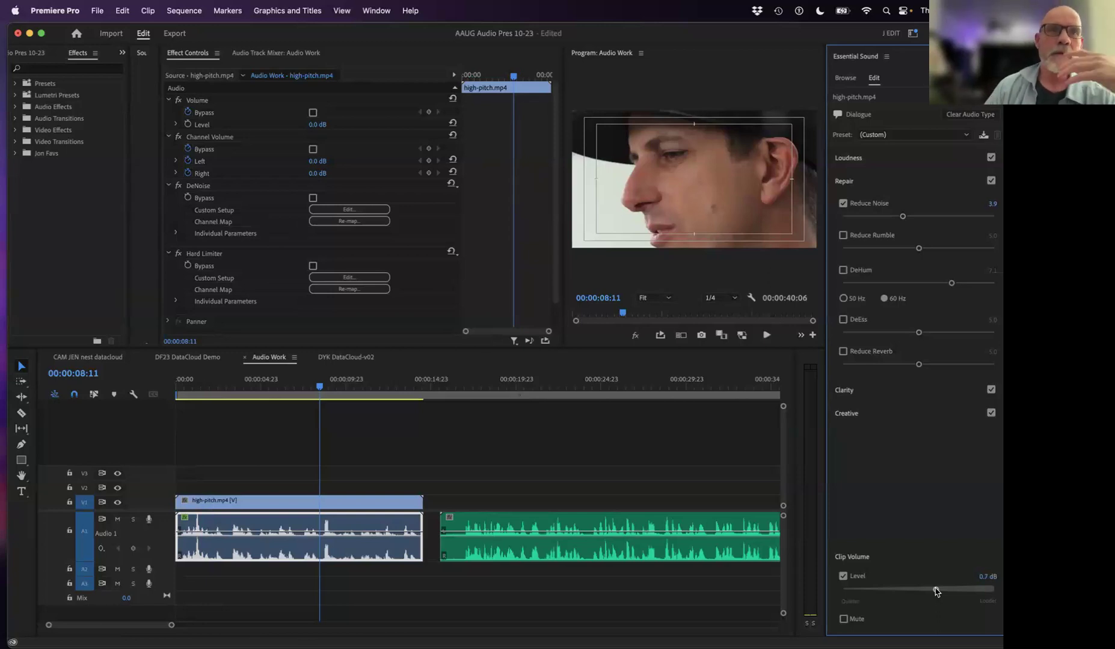
left_click(169, 100)
left_click(169, 112)
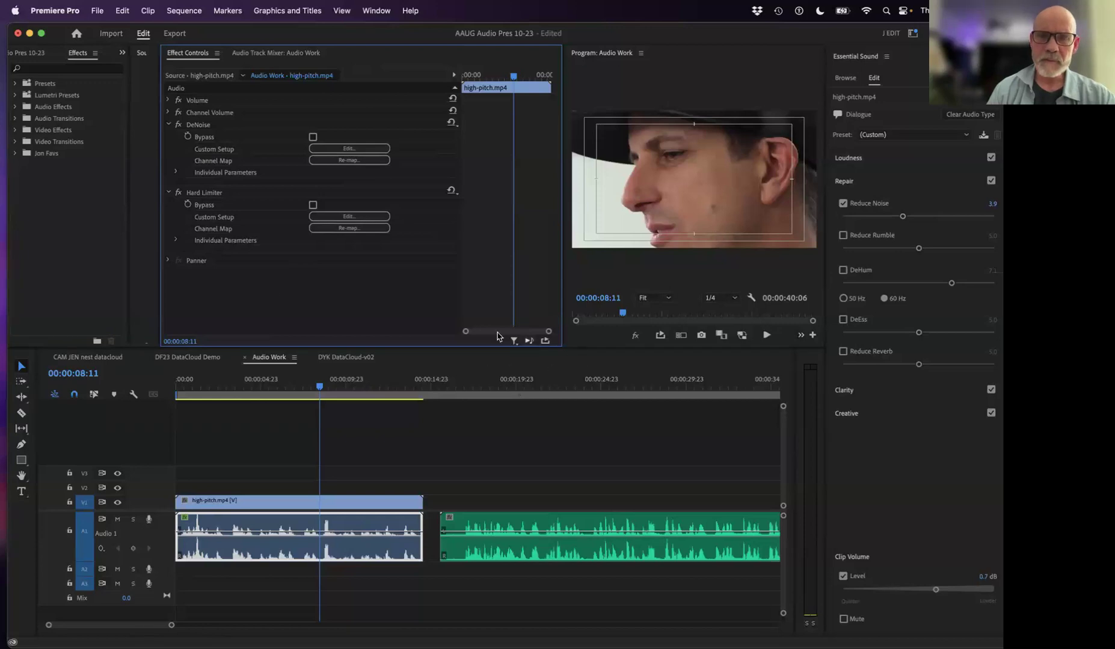
left_click(351, 218)
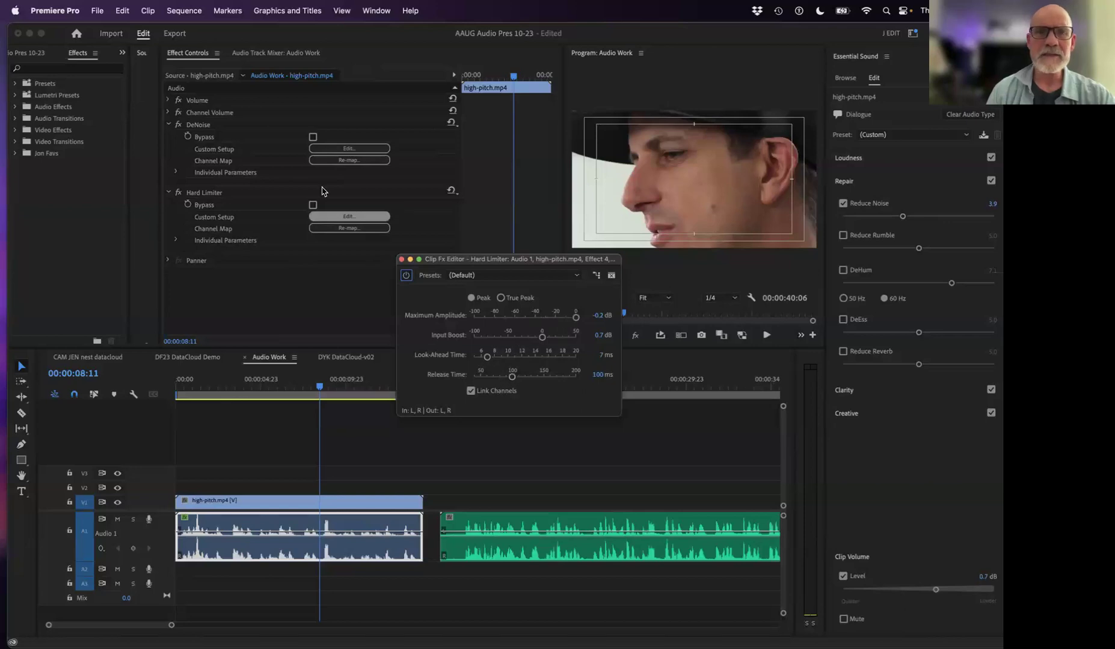
left_click(347, 146)
left_click(347, 147)
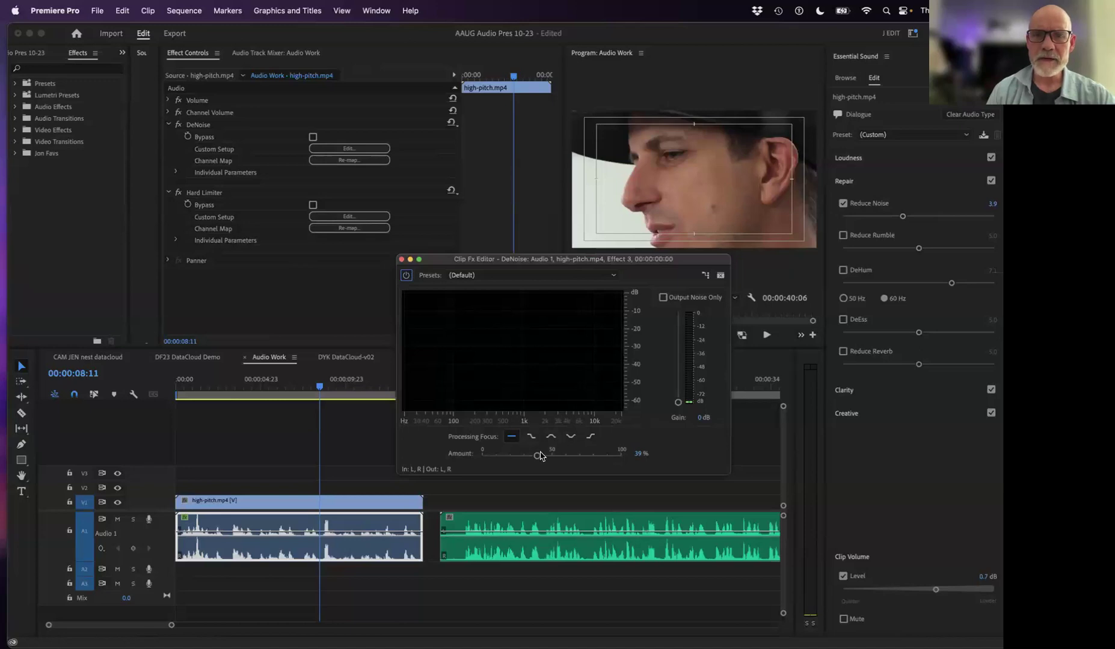
left_click(401, 259)
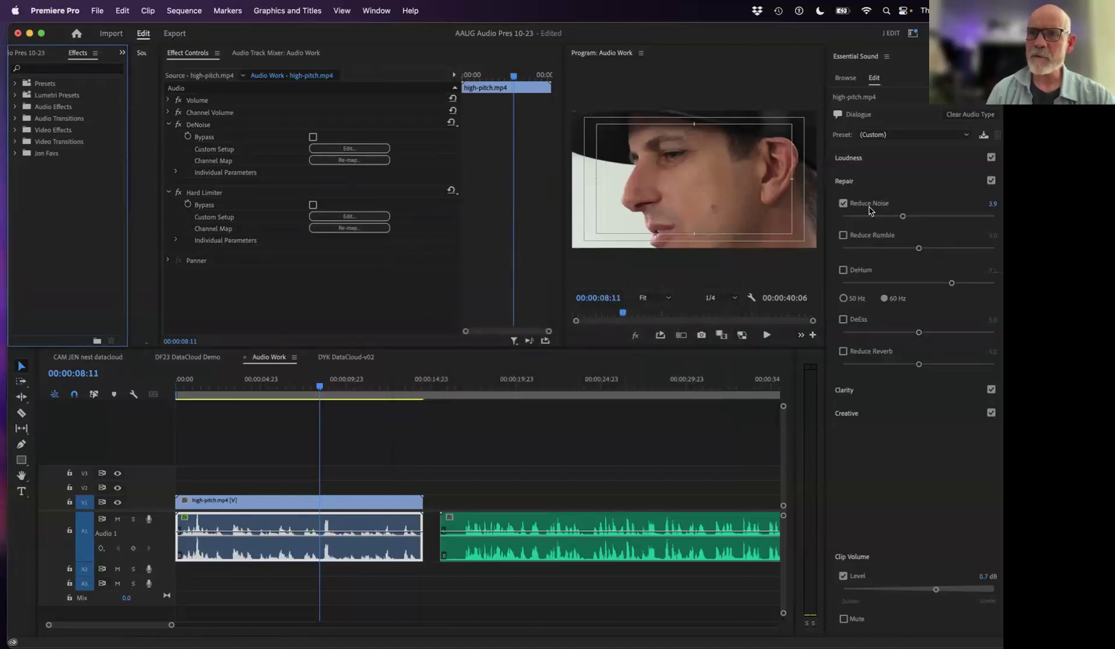
- Try Reduce Noise at 4.6, replay the dialogue from 00:00:03:07, and lower the amount to 3.4
mouse_move(900, 218)
left_mouse_down()
mouse_move(958, 218)
mouse_move(881, 219)
mouse_move(977, 223)
mouse_move(912, 218)
left_mouse_up()
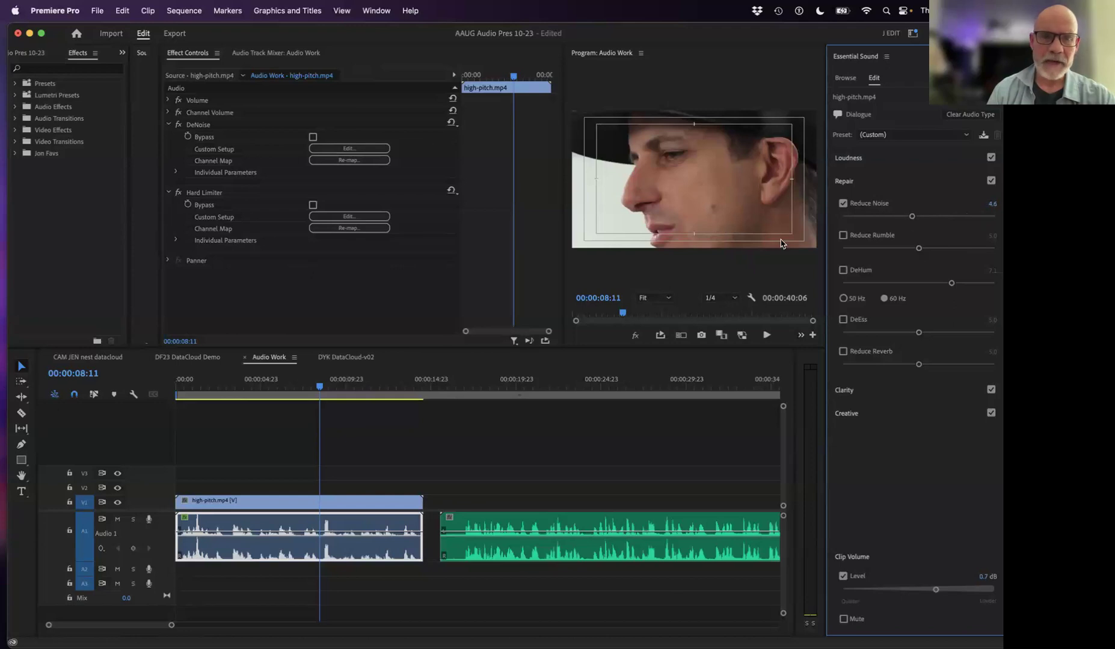
left_click(232, 379)
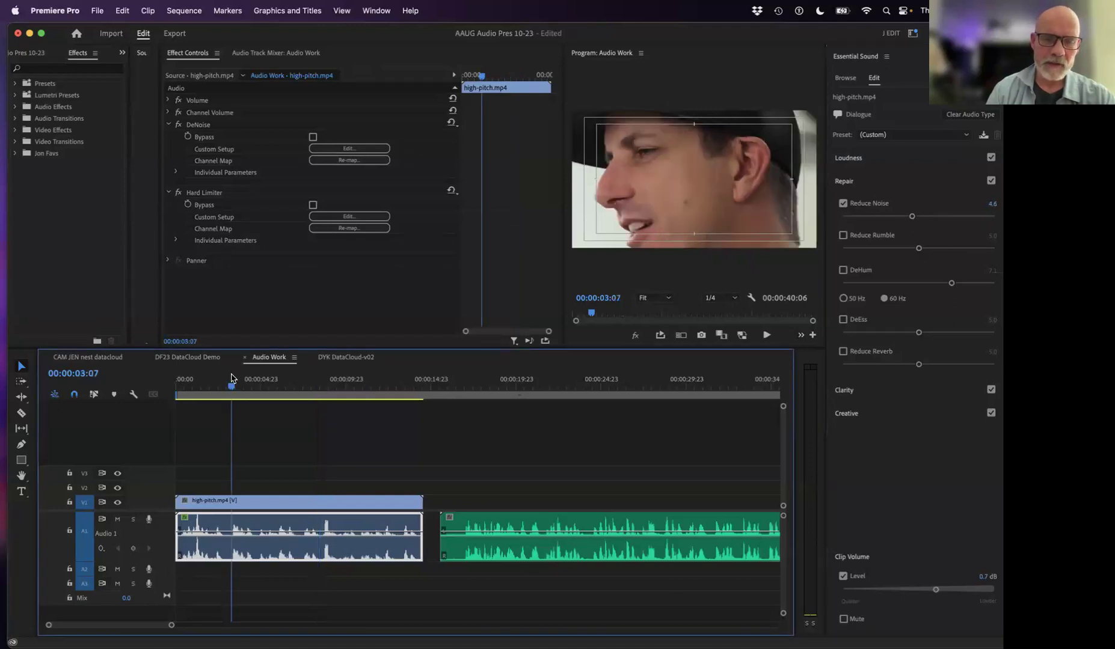
key("space")
left_click_drag(913, 218, 895, 238)
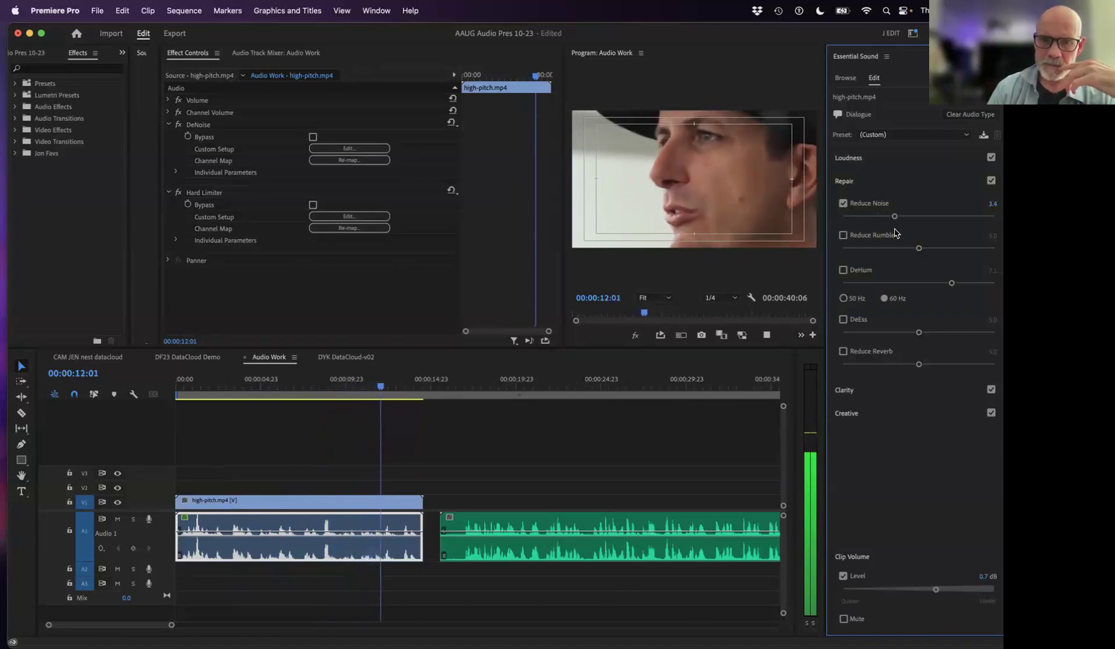
left_click(339, 383)
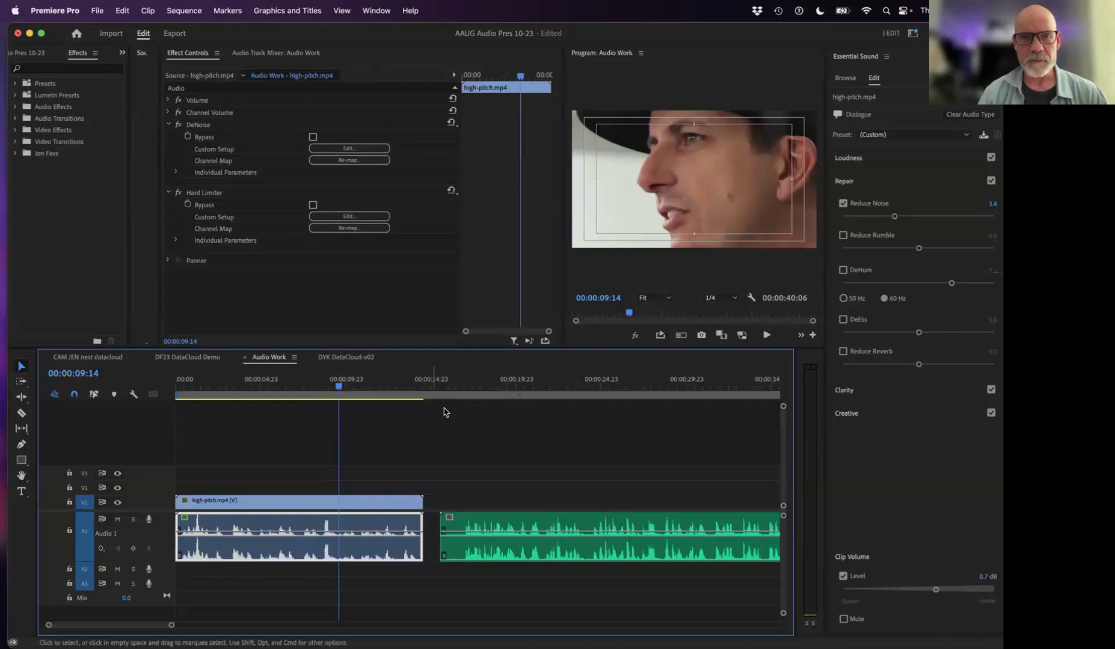
left_click_drag(434, 388, 291, 397)
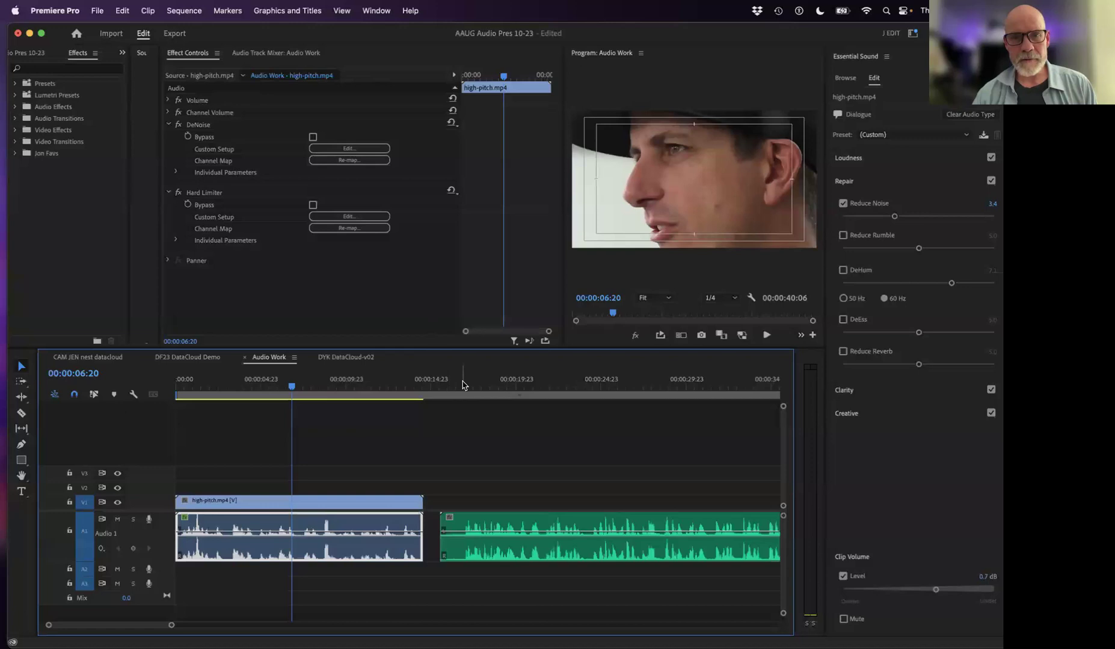
- Play the hum and phone ring.wav clip from 00:00:18:03 and replay the passage around 00:00:27:00 to hear the phone ring
left_click(484, 386)
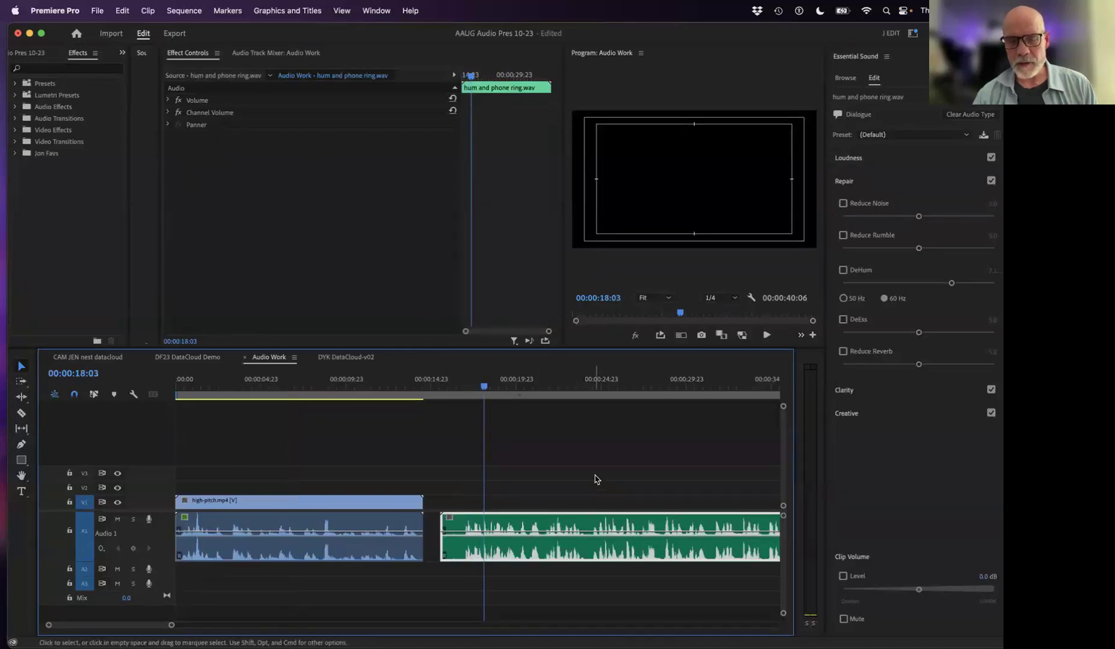
key("space")
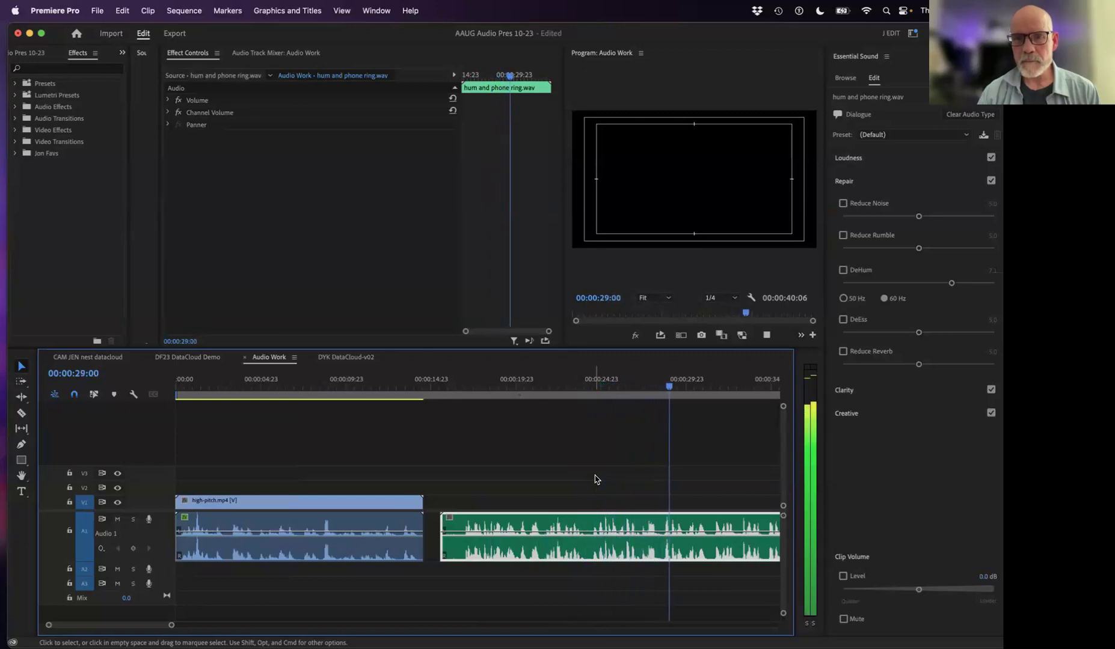
key("space")
left_click_drag(656, 388, 622, 387)
key("space")
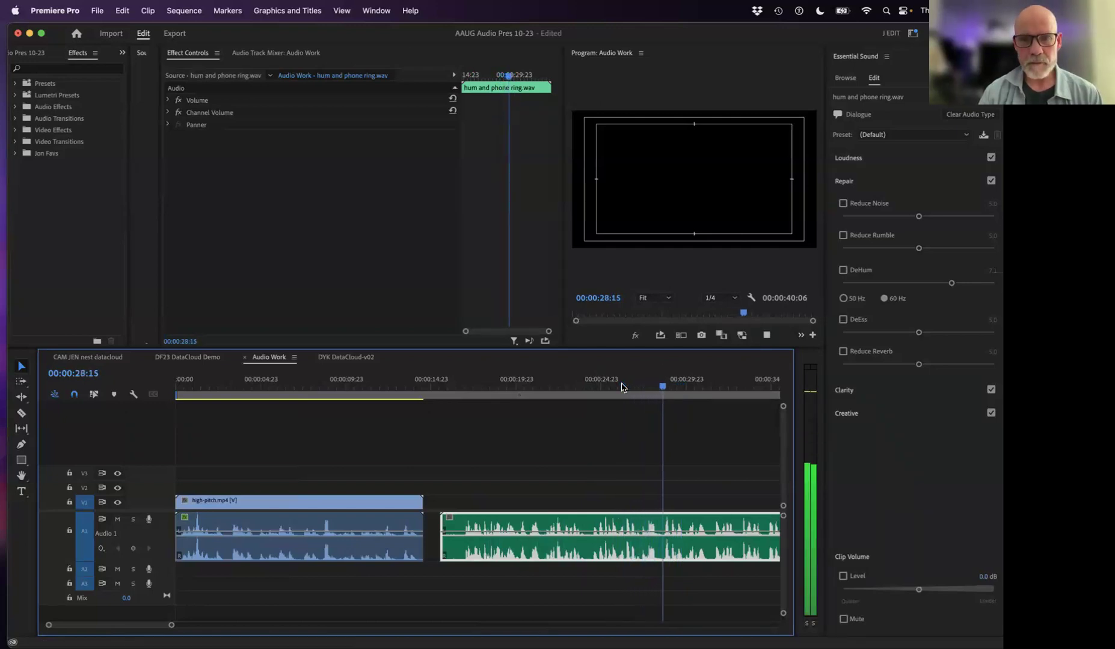
key("space")
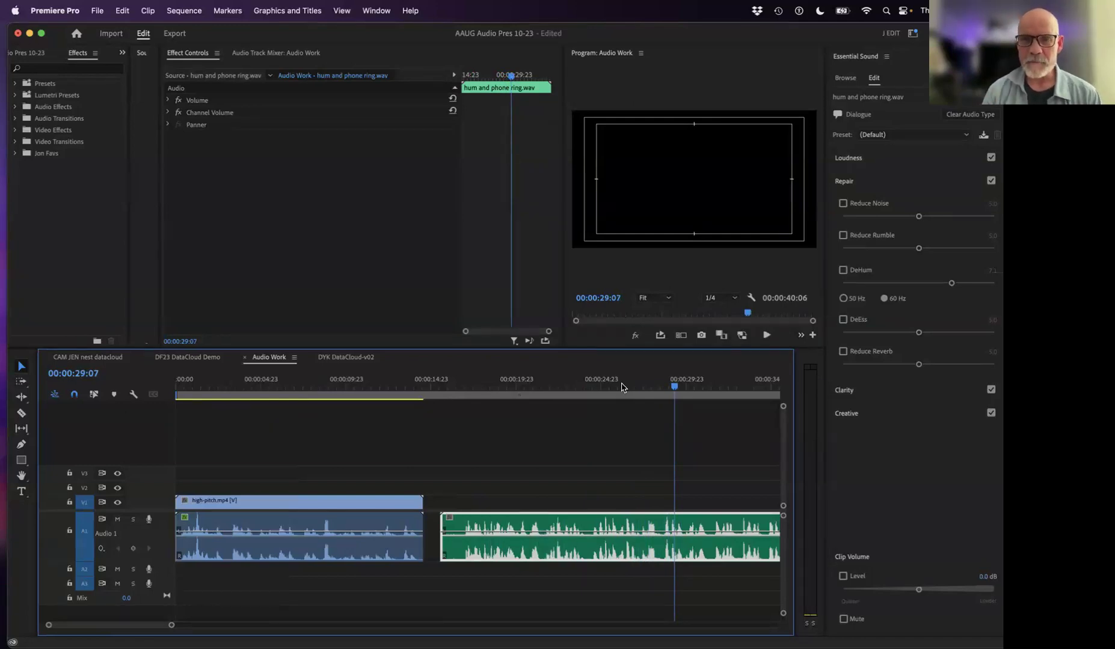
left_click_drag(674, 387, 632, 387)
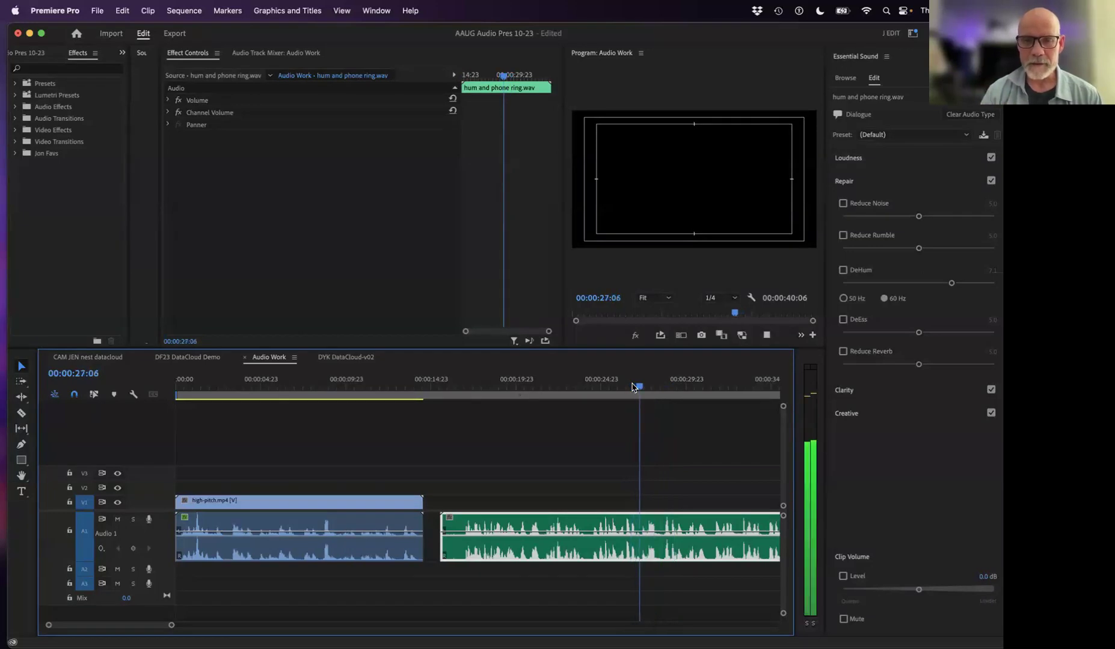
key("space")
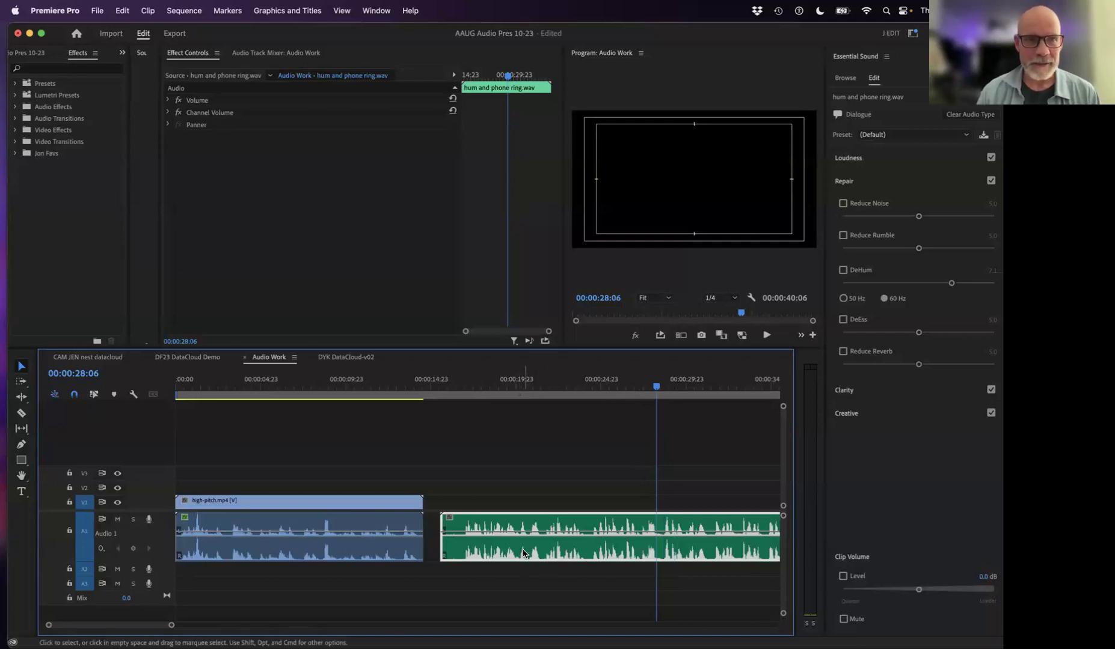
- Expand the project's 02 AUD bin and send the hum and phone ring.wav timeline clip to Adobe Audition for editing
left_click(34, 54)
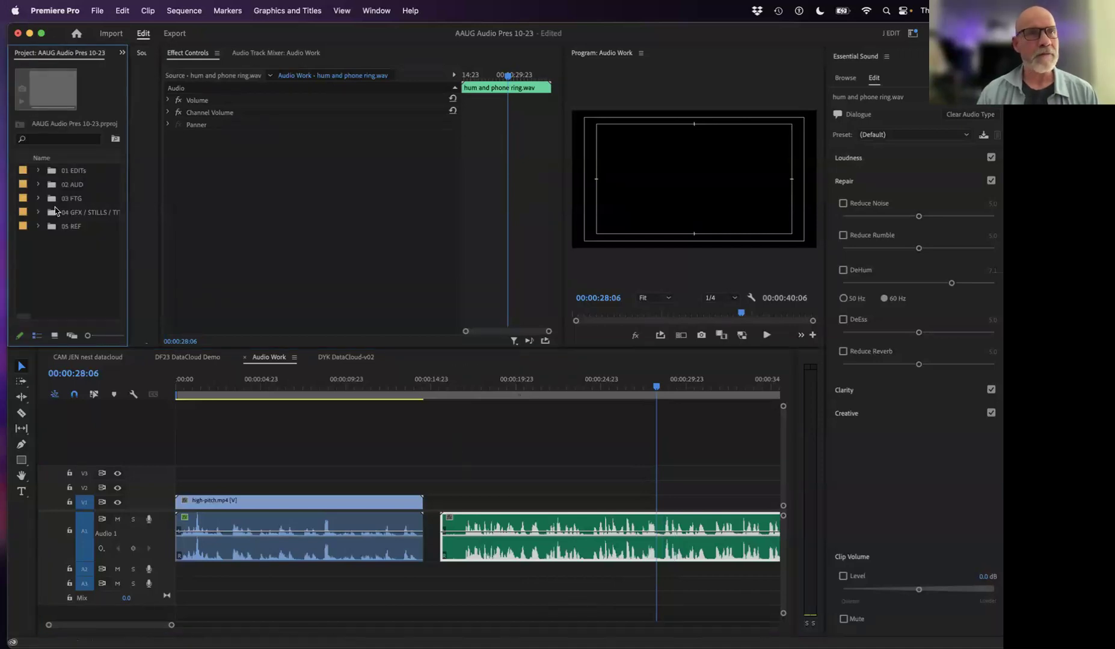
left_click(39, 185)
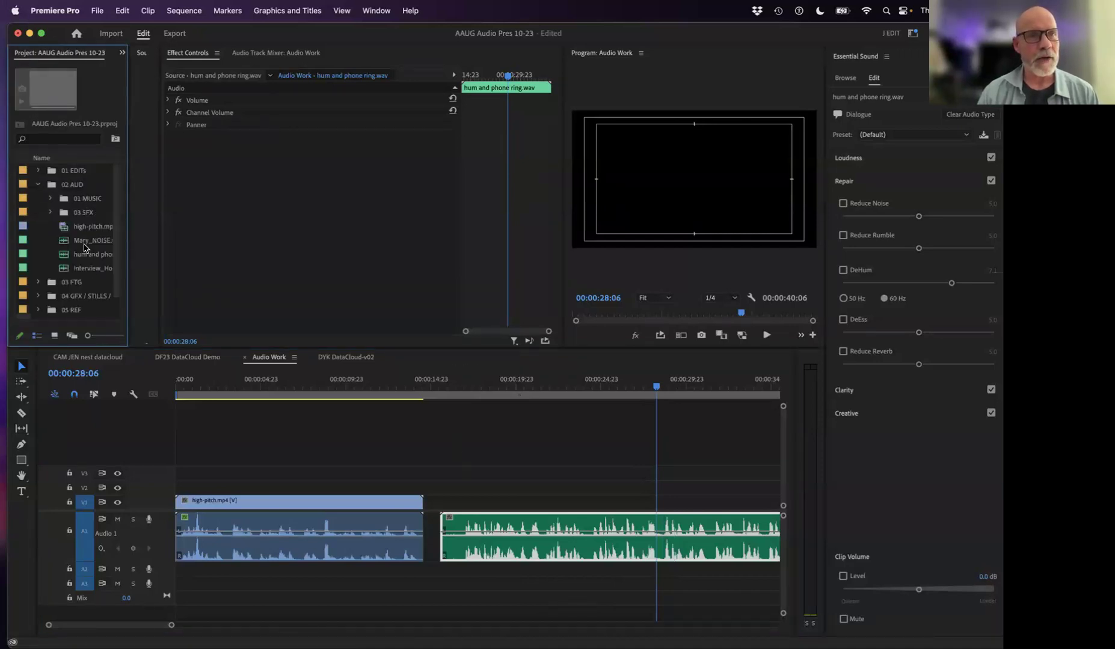
right_click(500, 553)
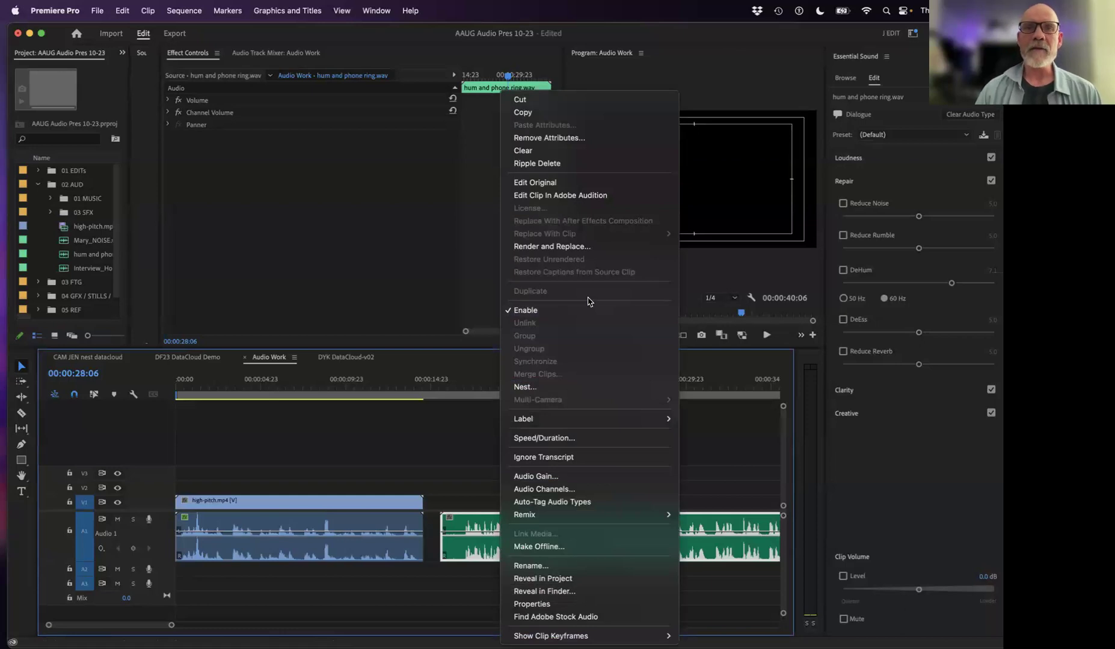
left_click(591, 195)
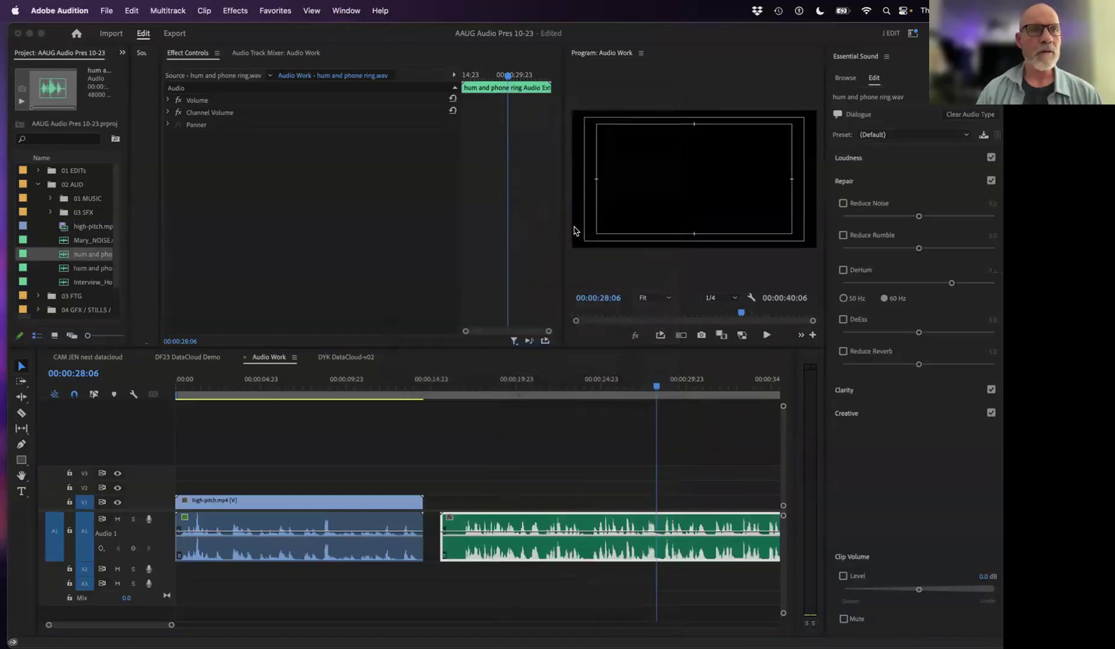
- Return to Premiere Pro and widen the project listing and its Name column to show the extracted audio file's full name
left_click(157, 229)
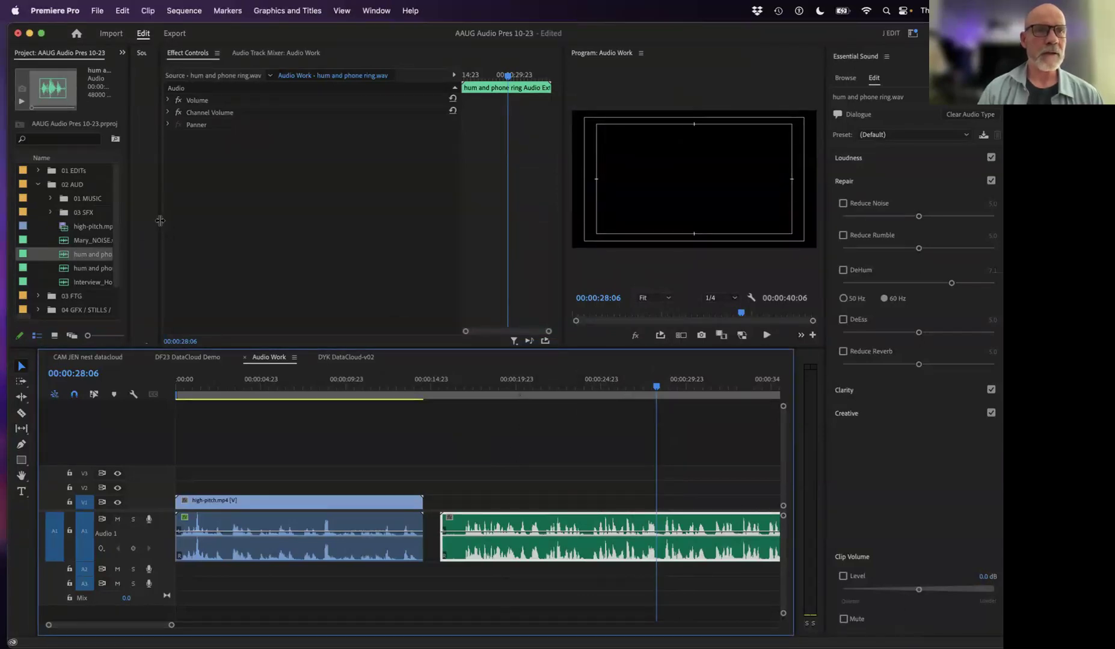
left_click_drag(160, 221, 351, 259)
left_click_drag(129, 220, 266, 249)
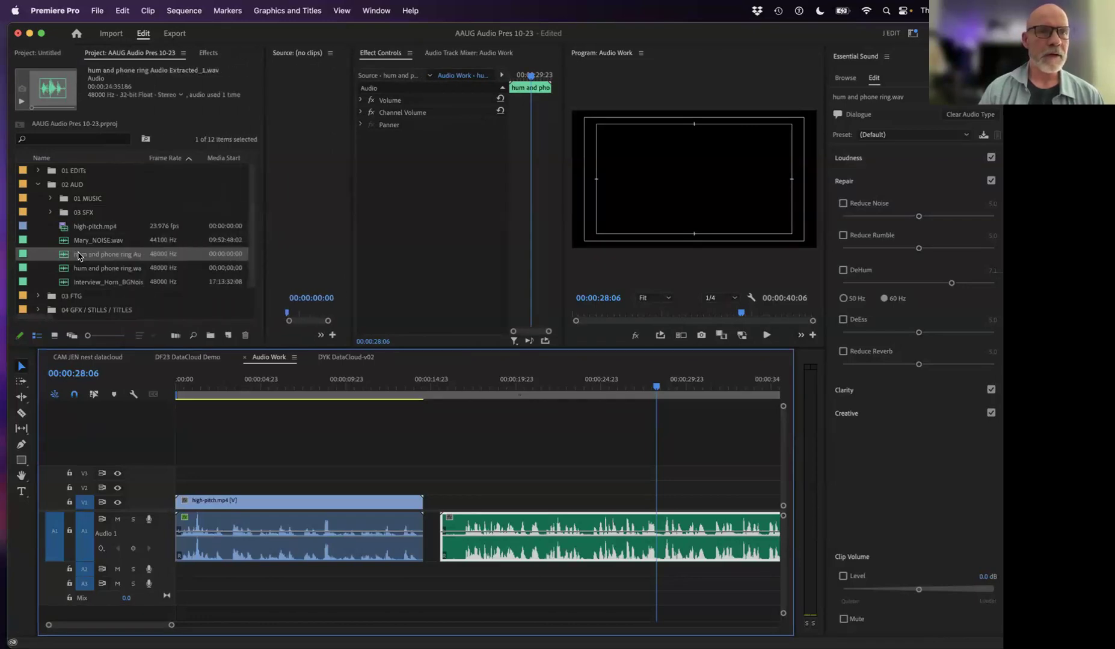
left_click_drag(149, 157, 220, 158)
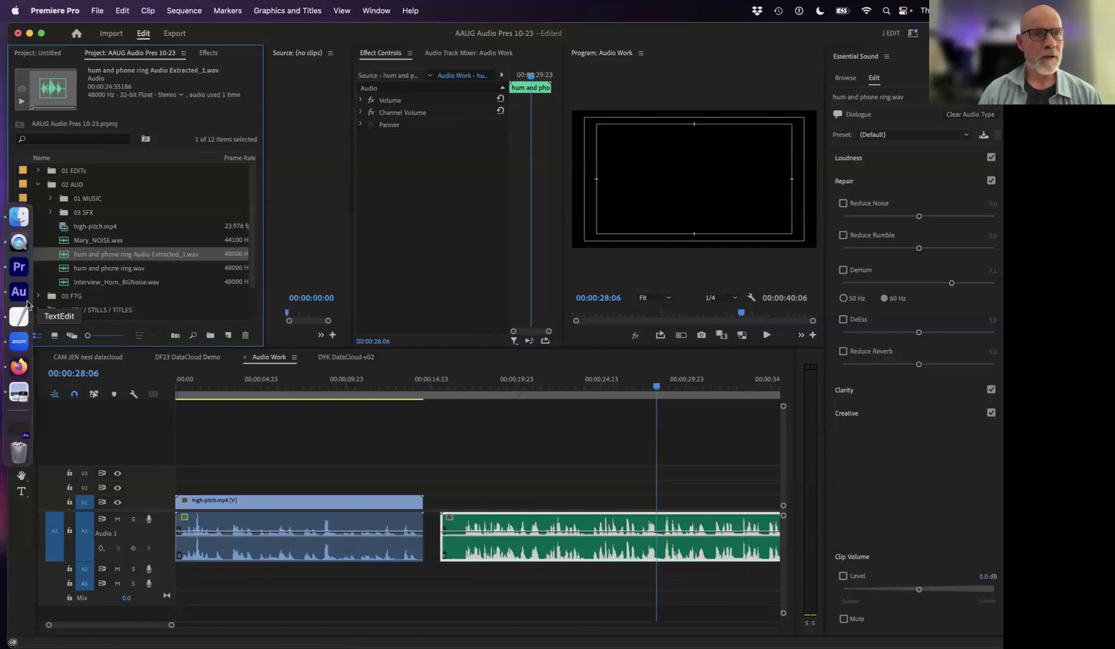
- Switch to Adobe Audition and hide the spectral frequency display of the extracted hum and phone ring audio
left_click(26, 290)
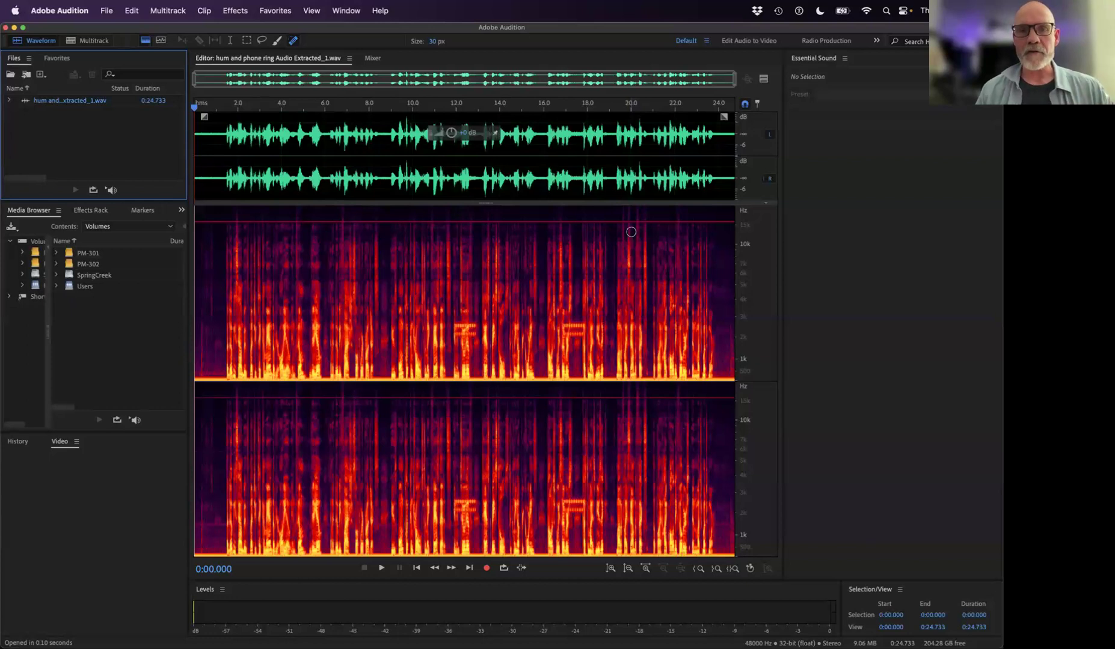
left_click(312, 10)
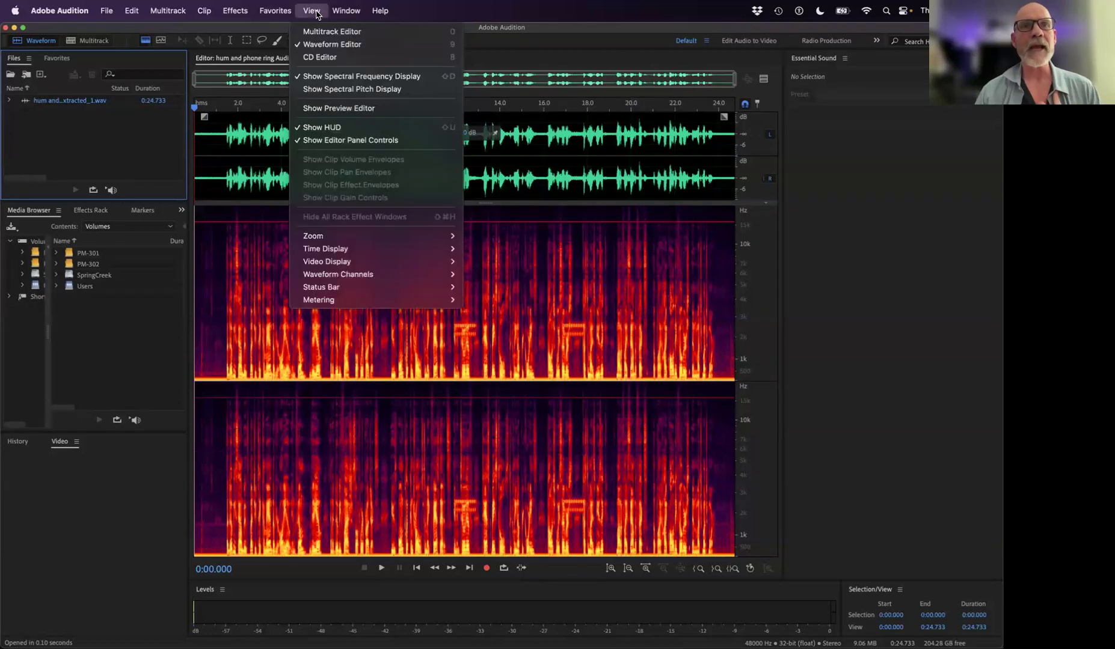
left_click(367, 76)
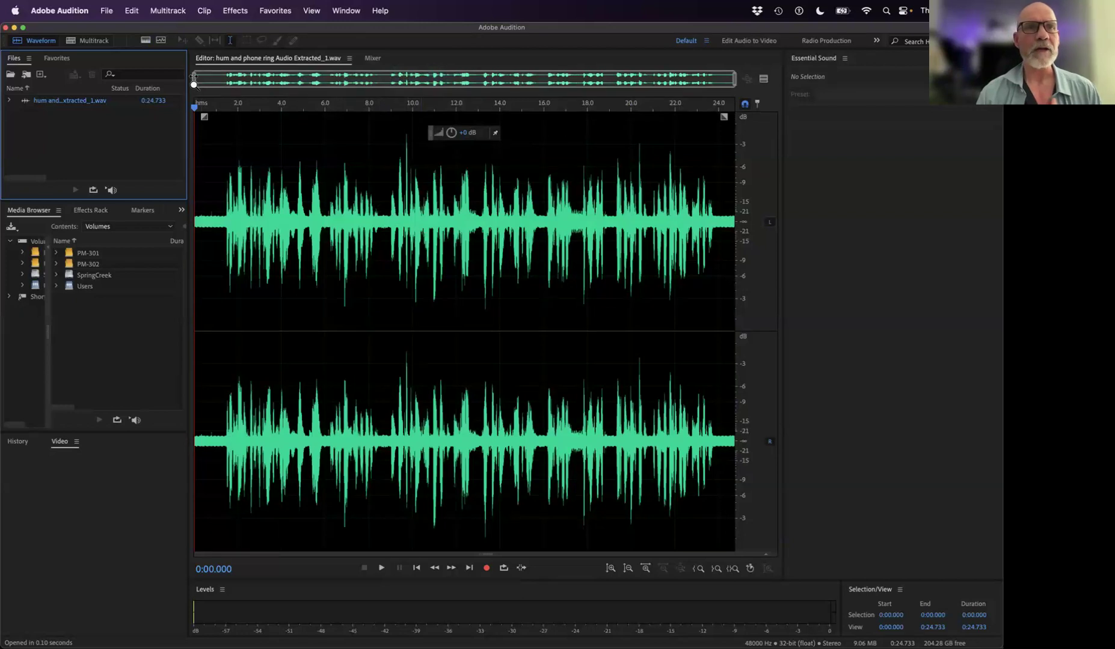
- Zoom in on the waveform, restore the full view, and play the audio briefly from 0:07.279
left_click_drag(196, 84, 253, 79)
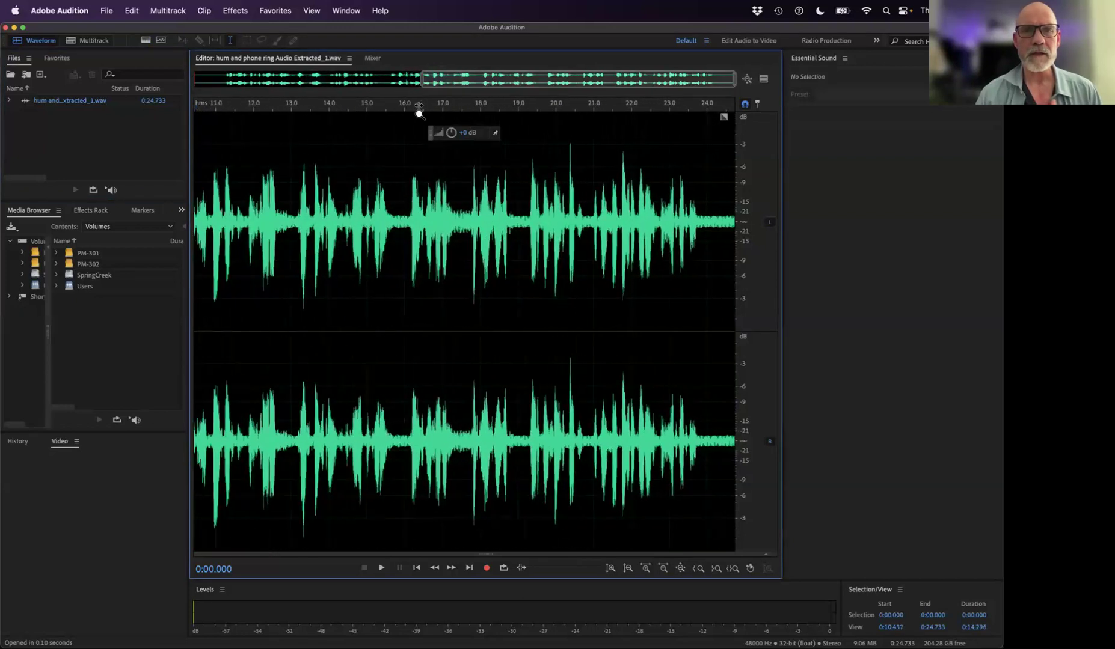
left_click(353, 105)
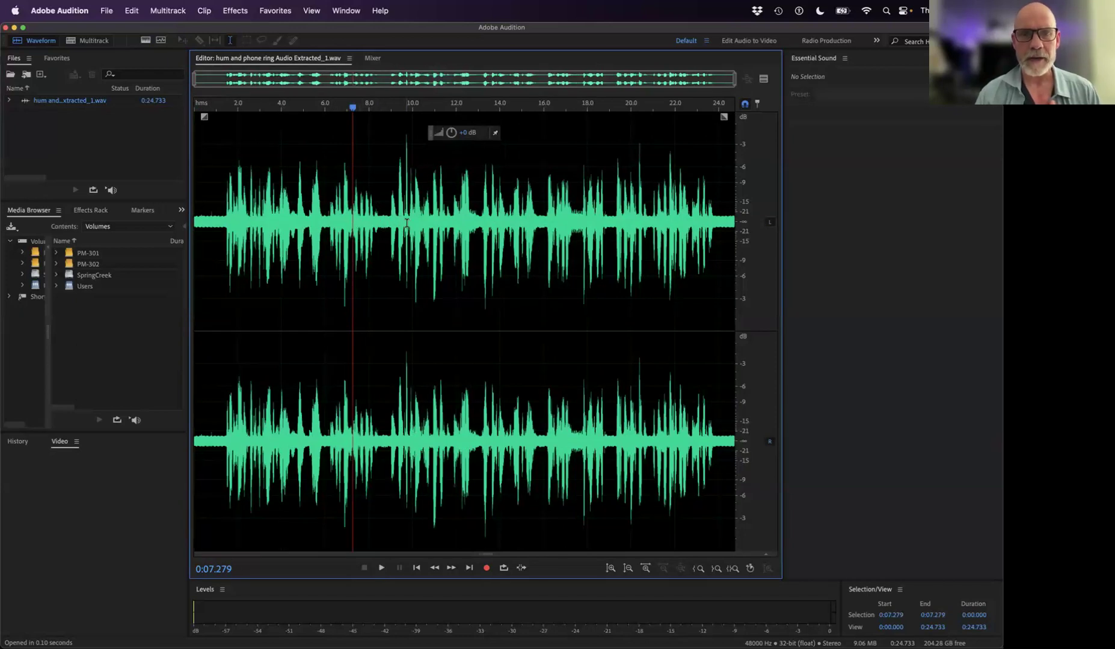
key("space")
key("space")
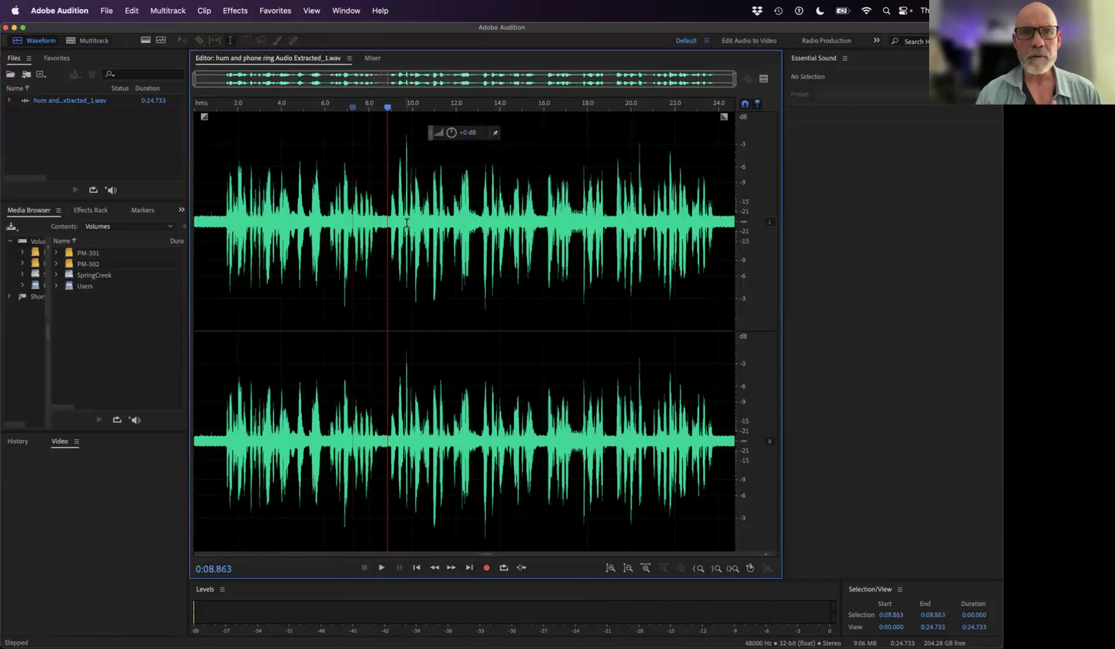
- Select the waveform range from 0:05.021 to 0:08.819, look over the available commands, and clear the selection
left_click_drag(386, 129, 304, 133)
right_click(356, 137)
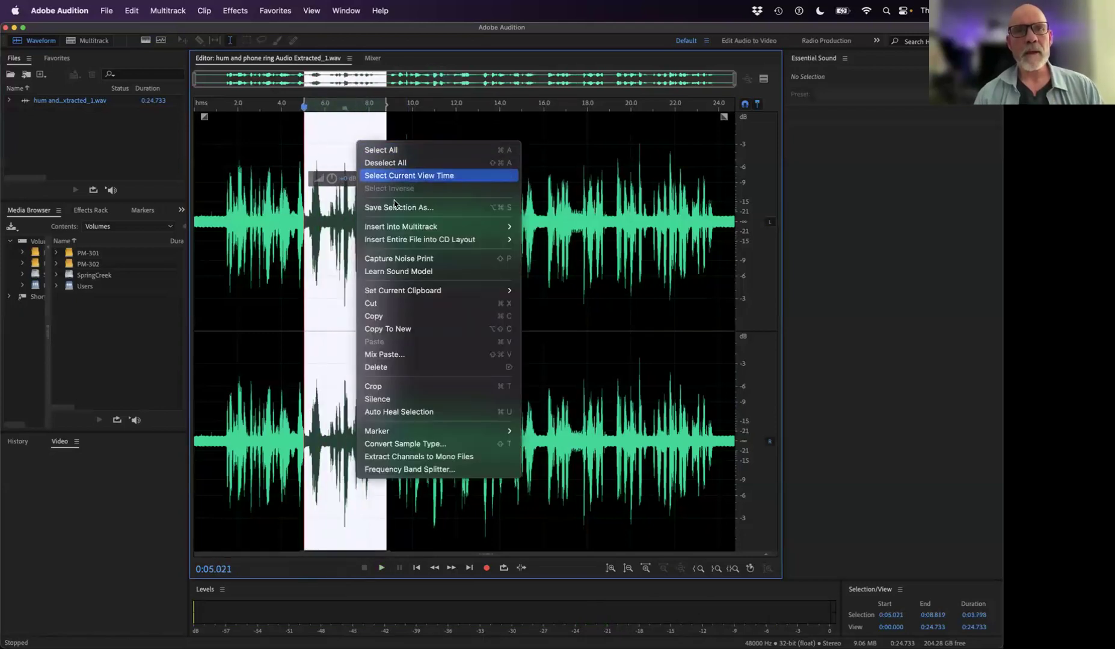
left_click(407, 163)
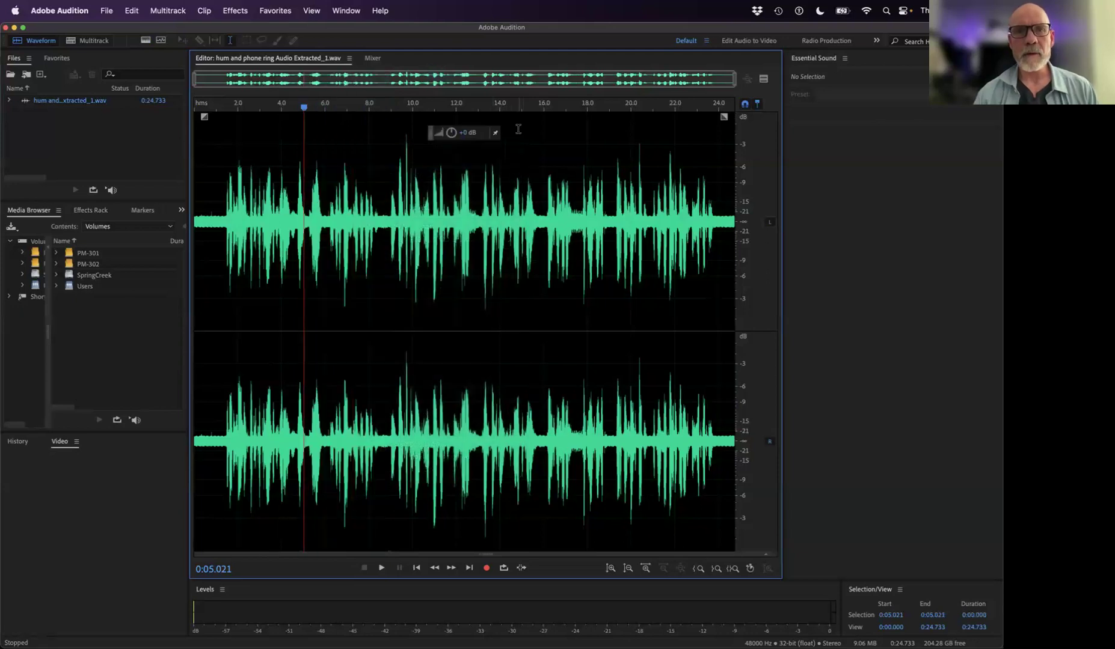
- Show the spectral frequency display, zoomed to the range from 0:09.994 to the end, and play the first phone ring from 0:11.078
left_click_drag(487, 107, 436, 114)
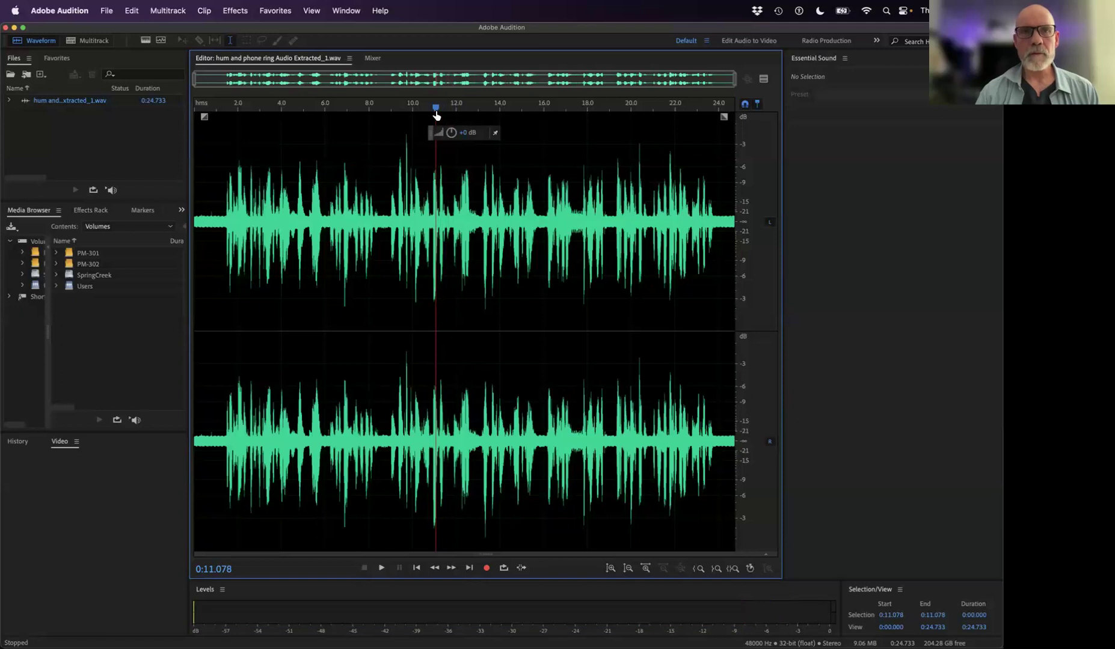
left_click(310, 11)
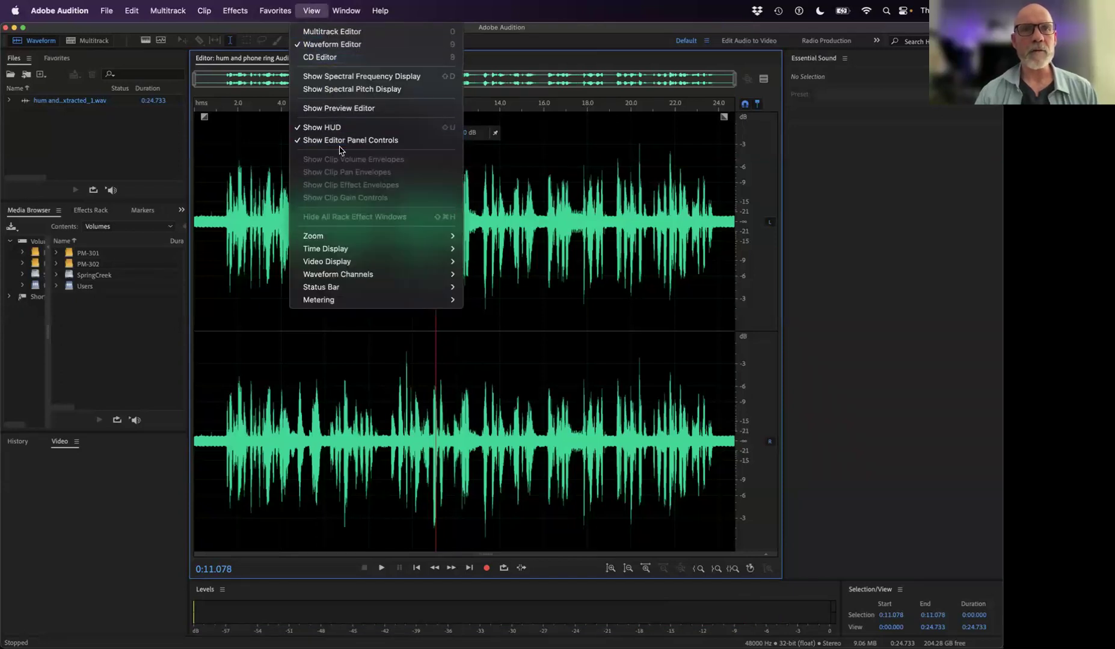
left_click(335, 77)
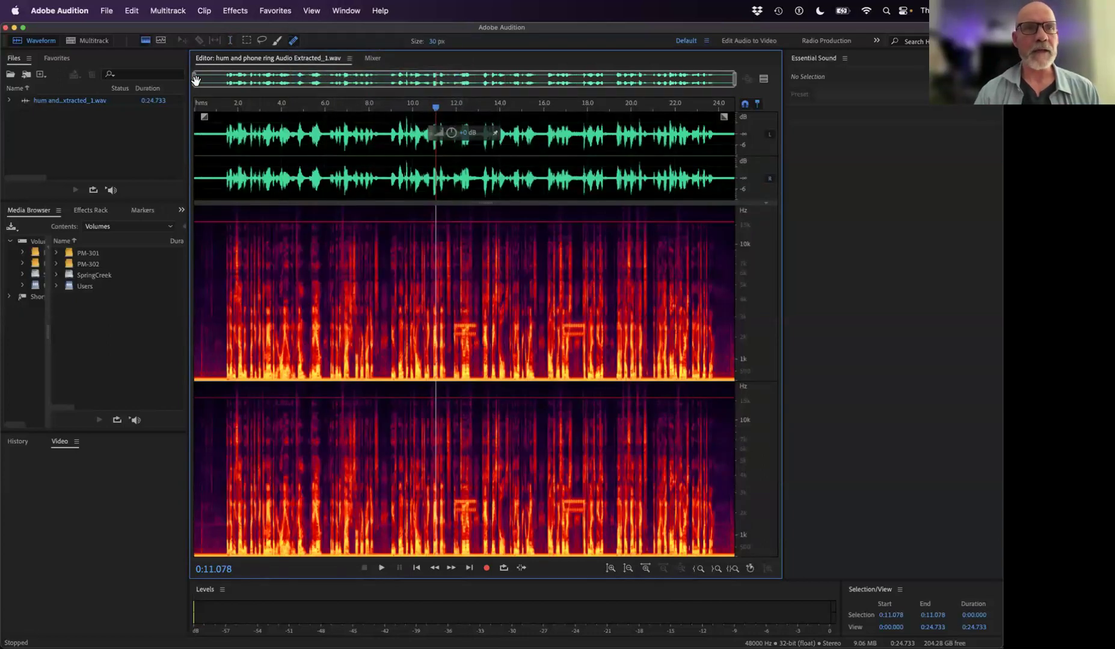
left_click_drag(193, 86, 409, 126)
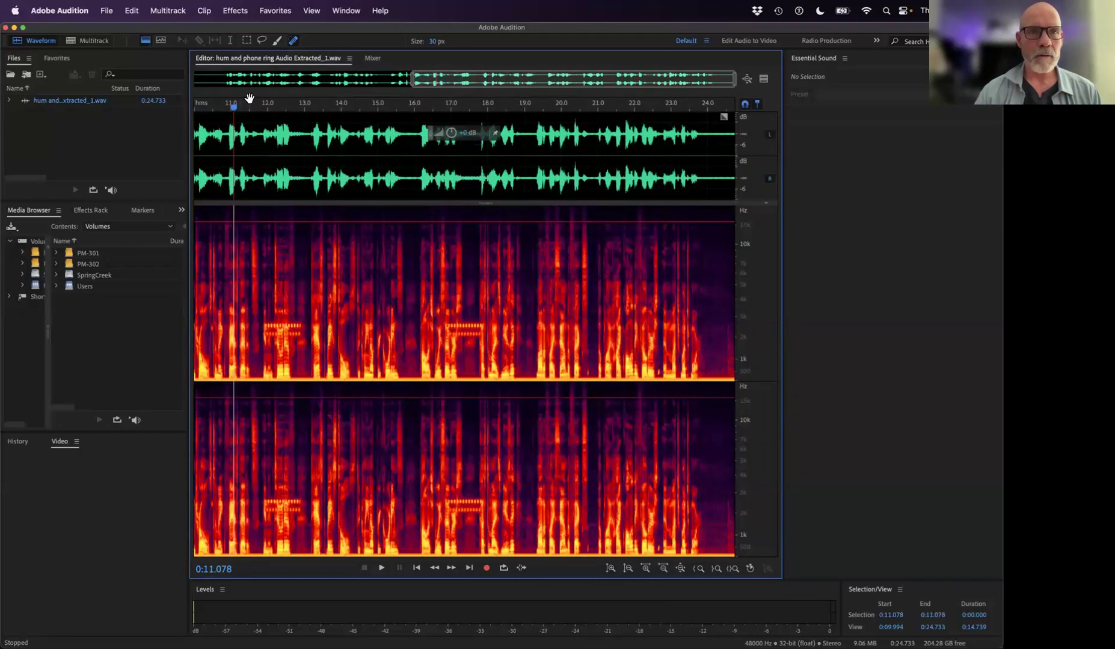
key("space")
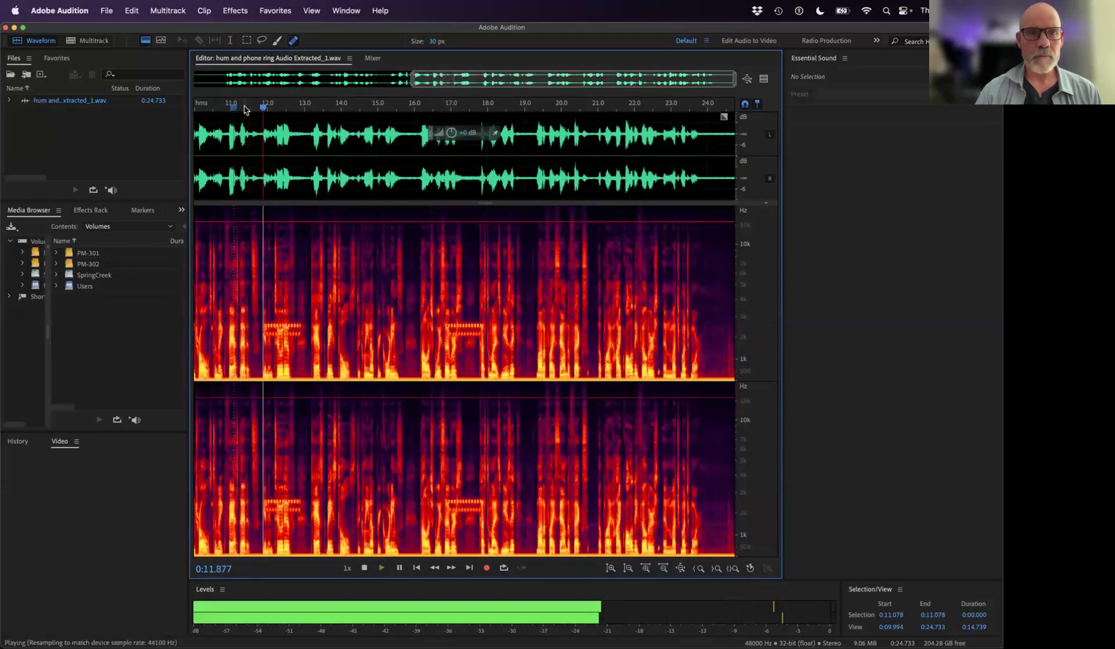
key("space")
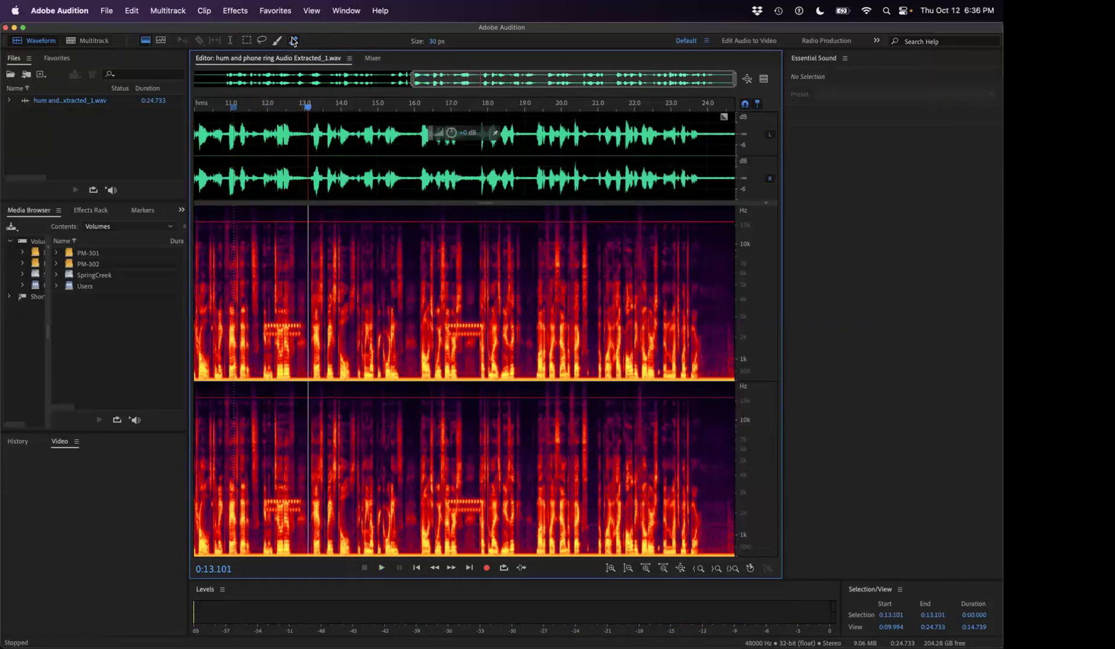
- Set the Spot Healing Brush size to 49 px and heal the first phone ring between about 0:12 and 0:13
left_click_drag(430, 44, 441, 40)
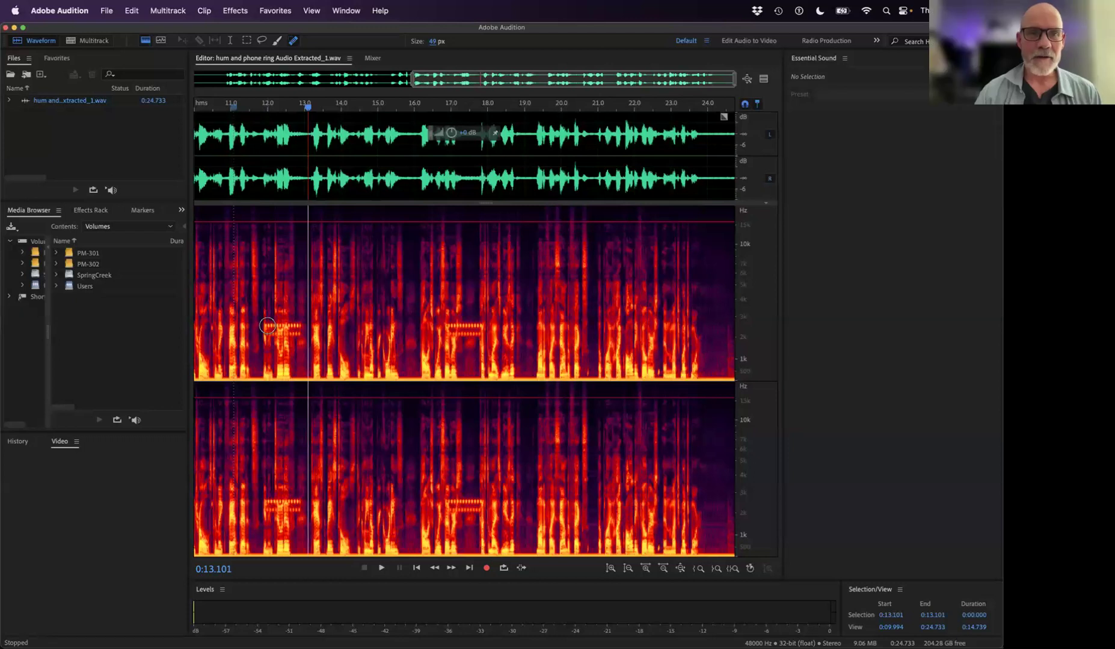
left_click_drag(268, 326, 304, 325)
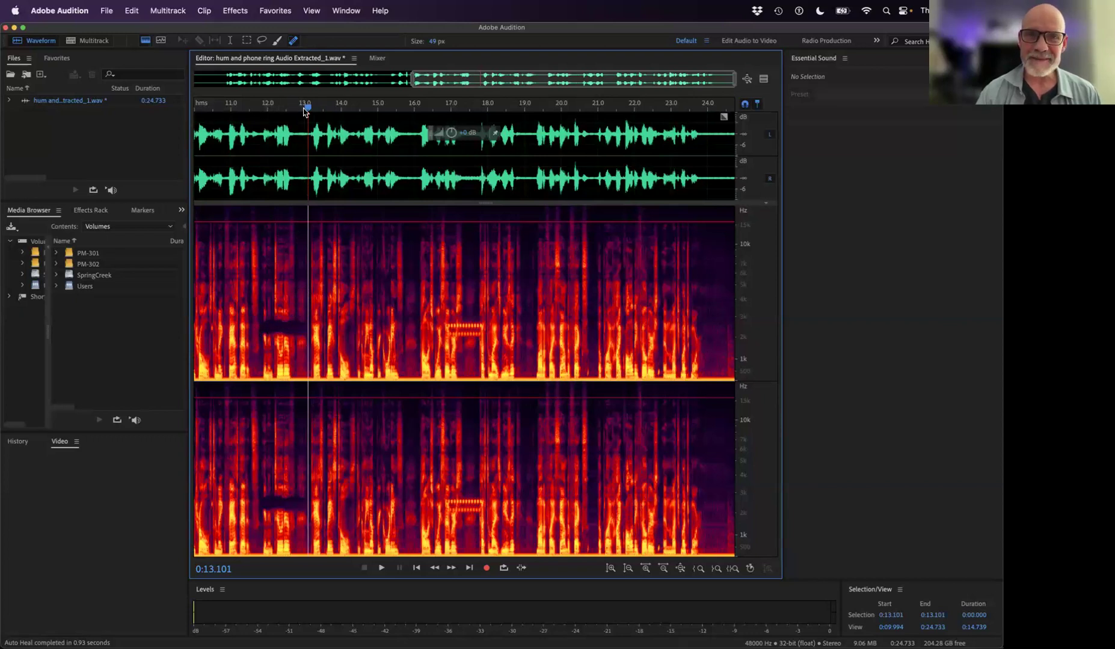
- Play the healed first-ring passage from 0:10.658 and once more from 0:11.054
left_click_drag(296, 109, 218, 96)
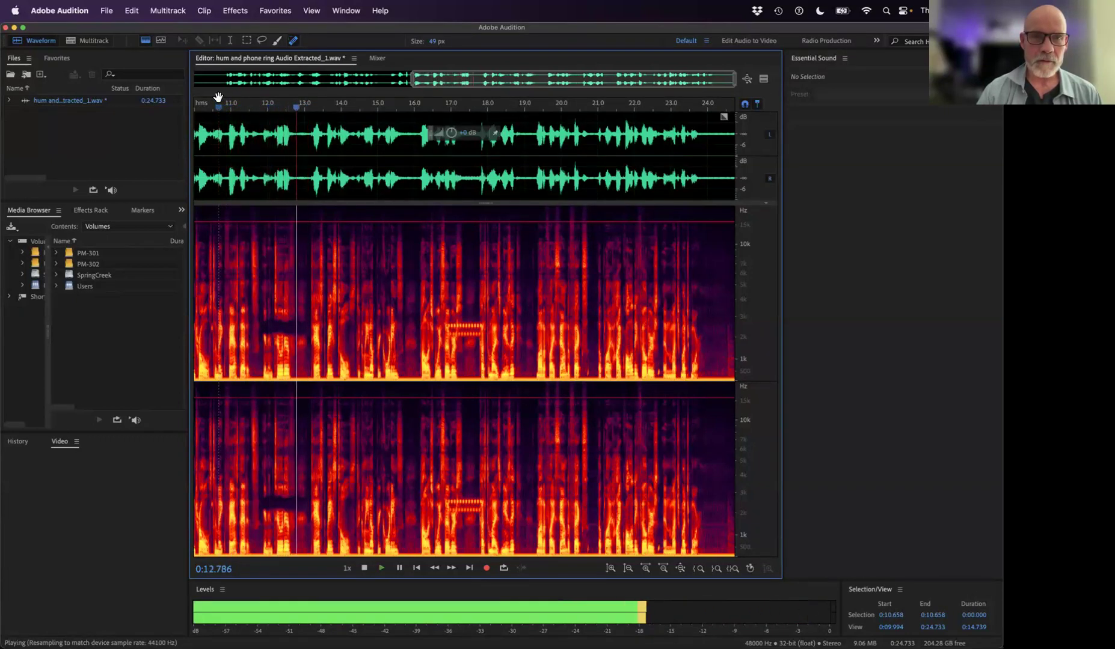
key("space")
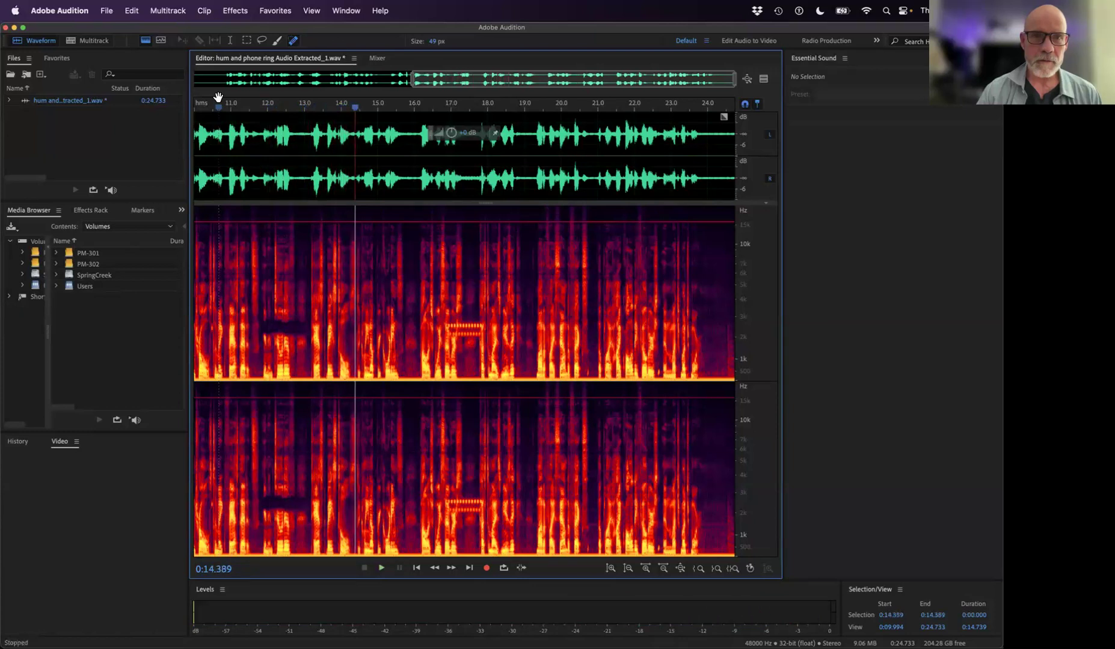
left_click(233, 108)
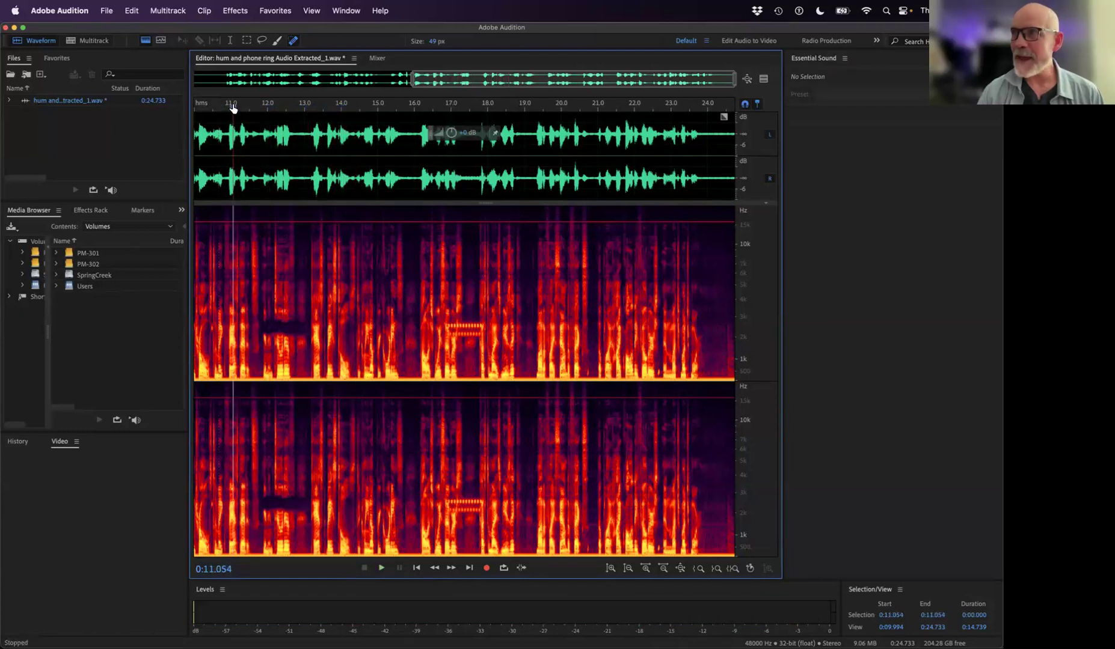
key("space")
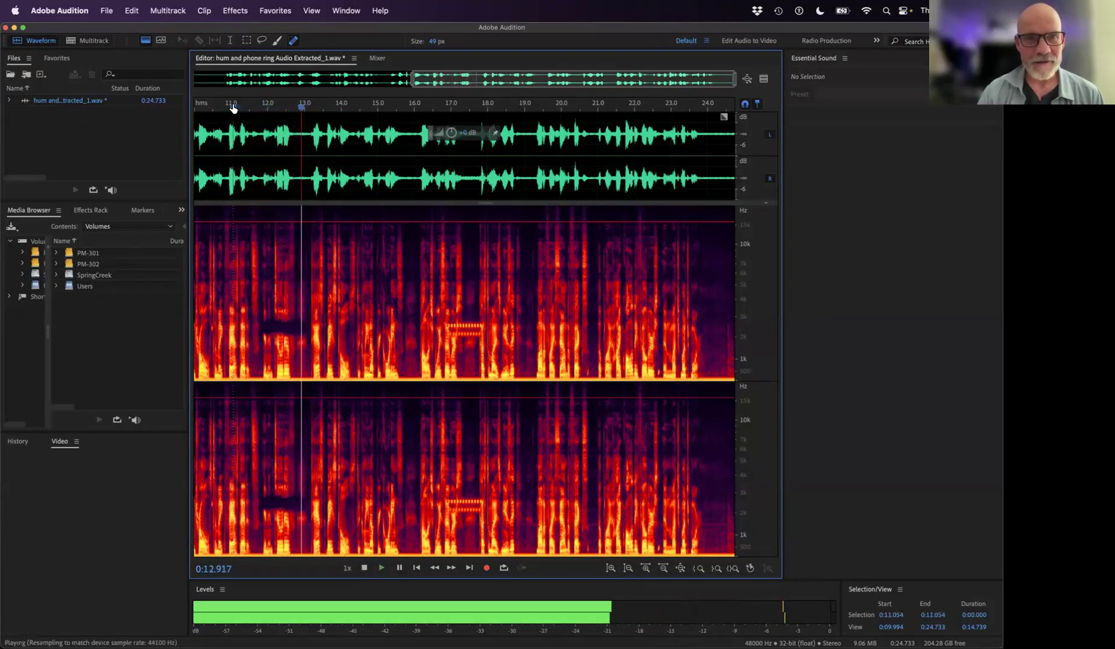
key("space")
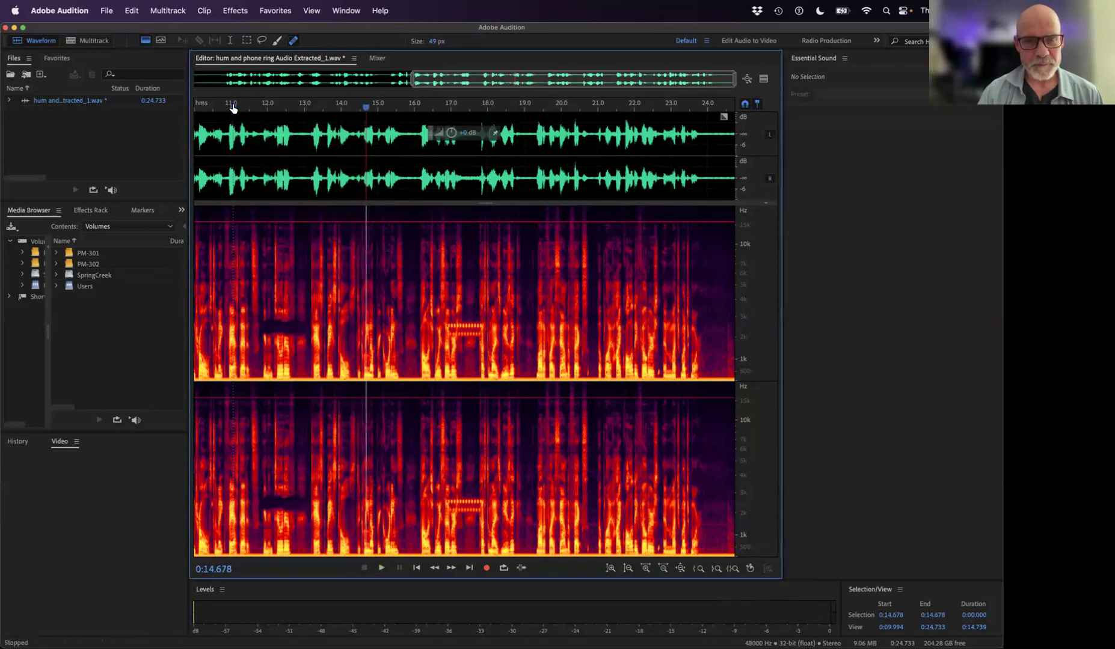
- Try to heal the second phone ring near 0:17 with the 49 px Spot Healing Brush and play it back
left_click_drag(366, 106, 415, 107)
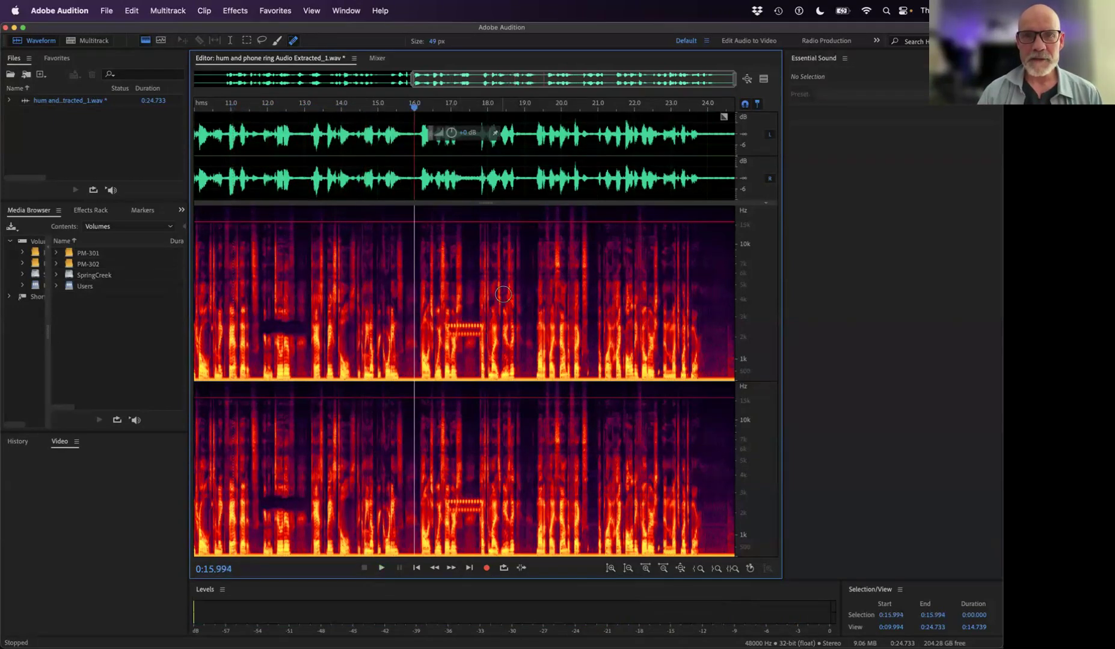
left_click_drag(447, 326, 478, 328)
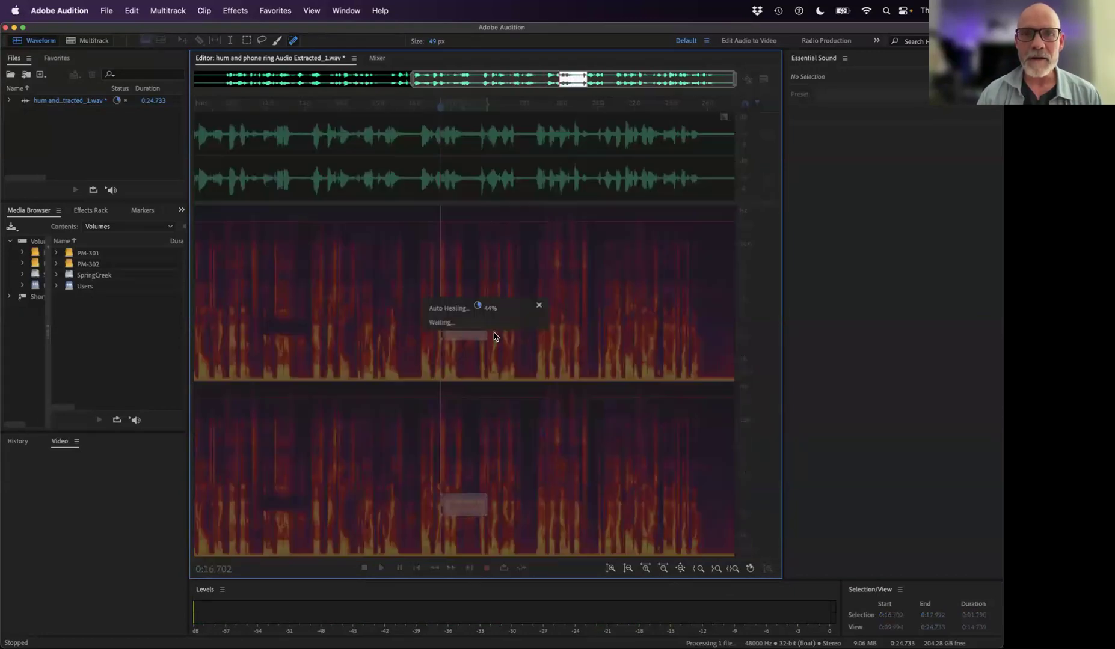
key("space")
key("space")
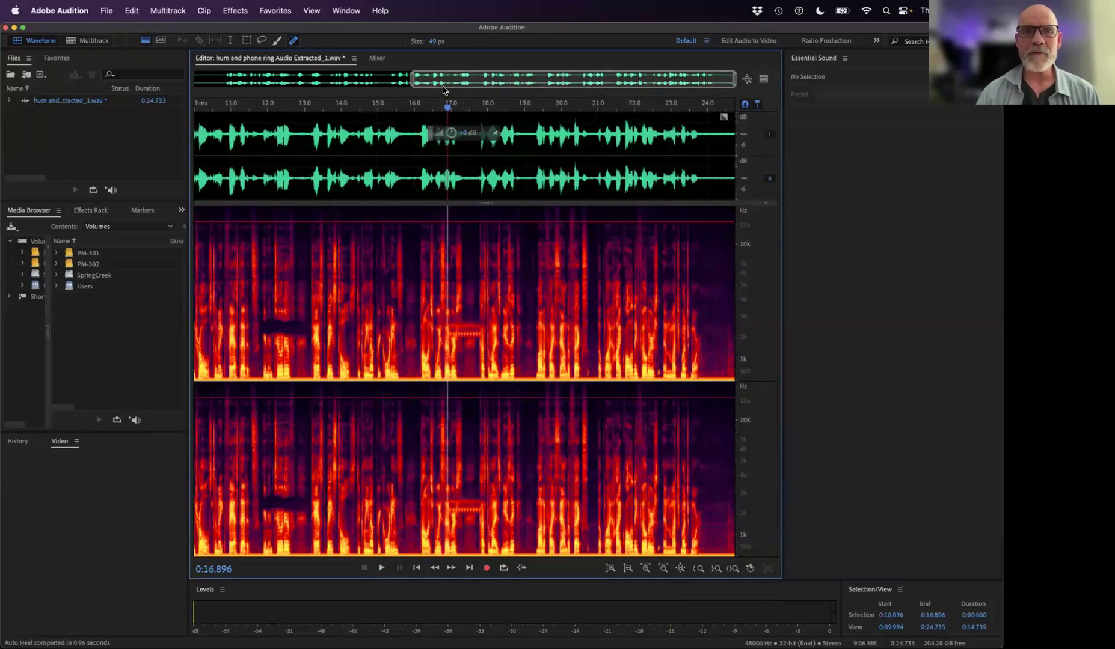
- Delete the time range from 0:17.308 to 0:17.672, and undo both the deletion and the second ring's healing
left_click_drag(452, 113, 462, 113)
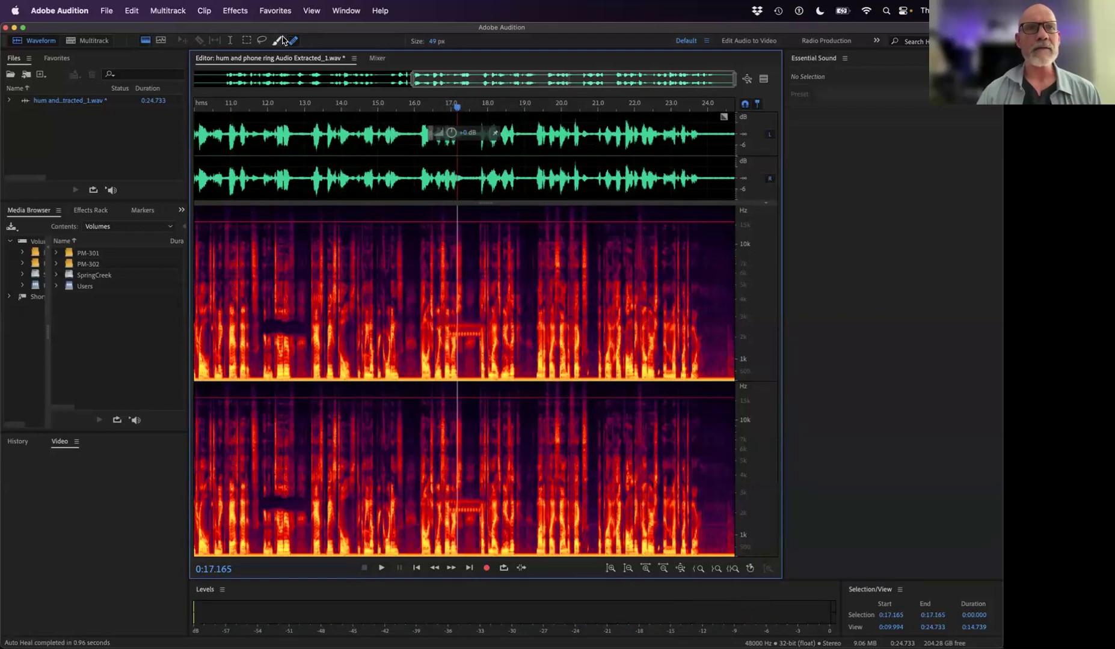
left_click(231, 40)
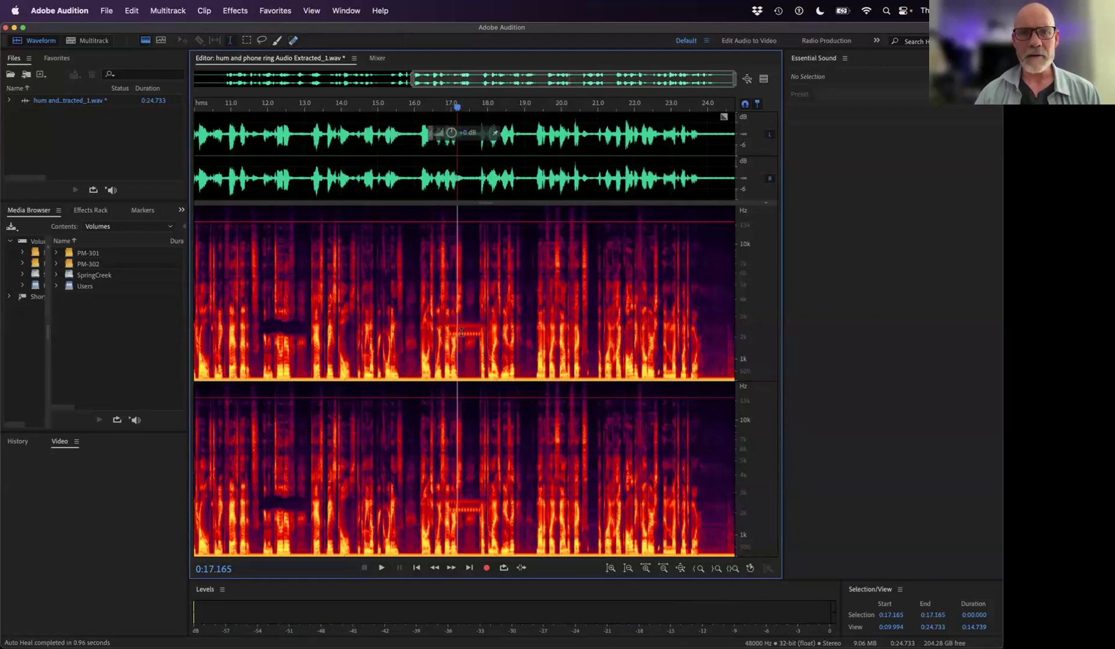
left_click_drag(462, 331, 476, 332)
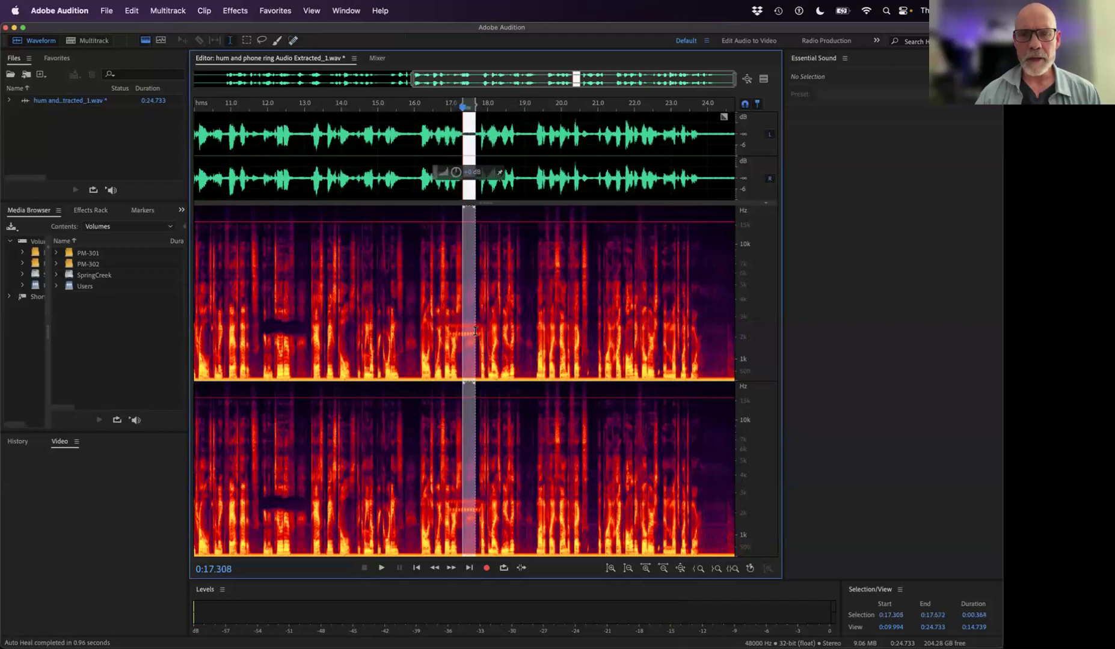
key("Delete")
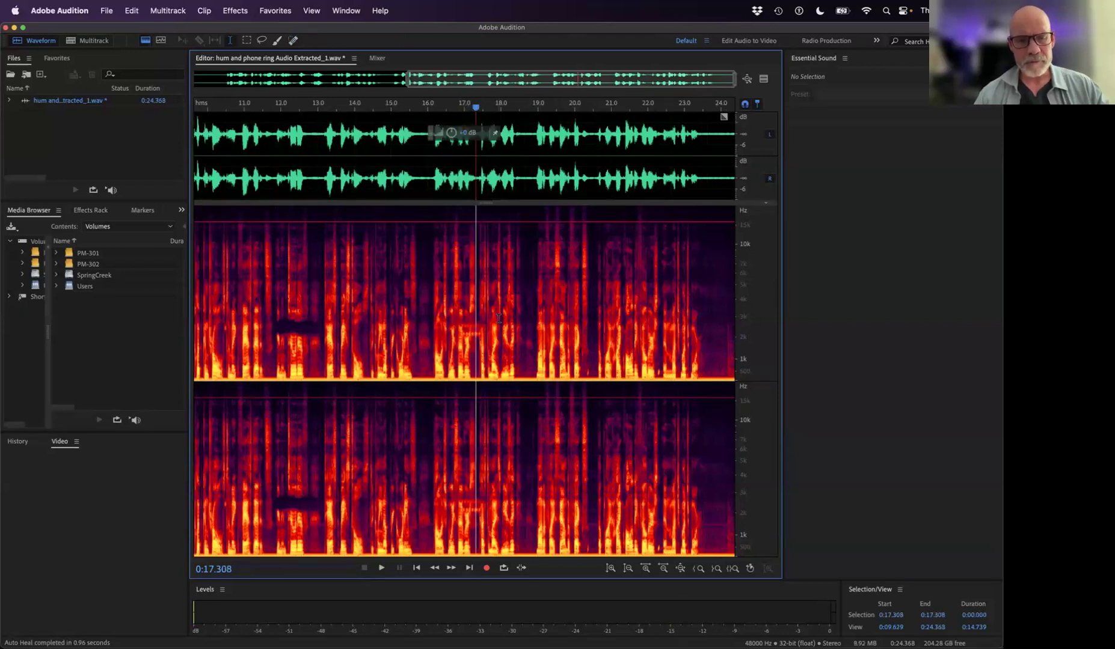
key("super+z")
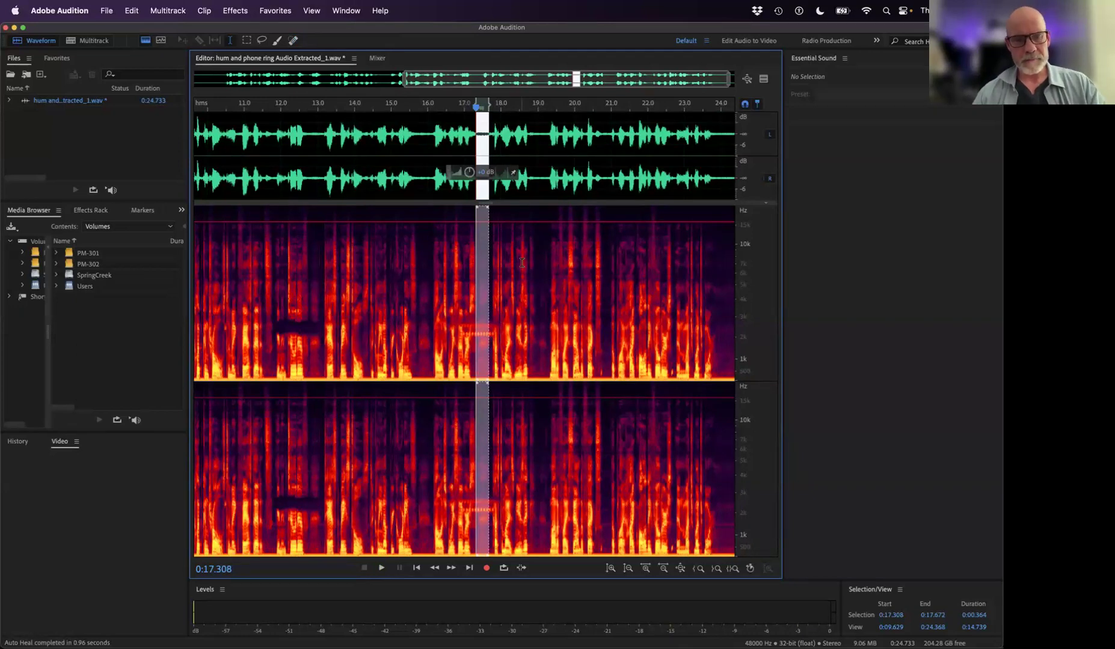
key("super+z")
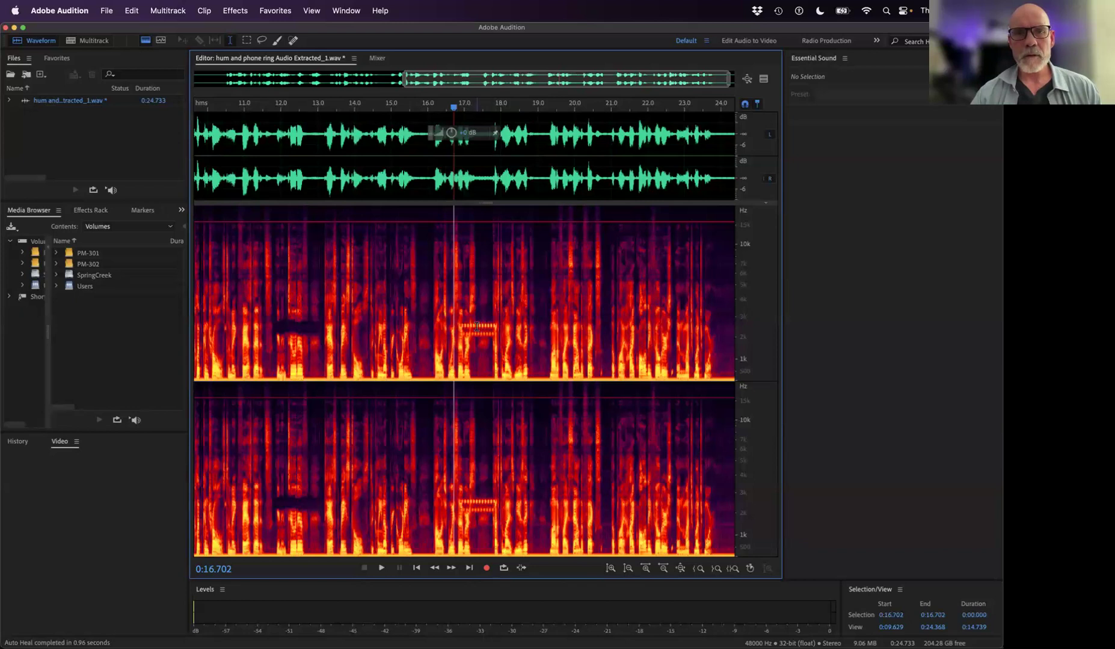
- Return to the Spot Healing Brush and heal the whole second phone ring between about 0:17 and 0:18 in one stroke
left_click(293, 40)
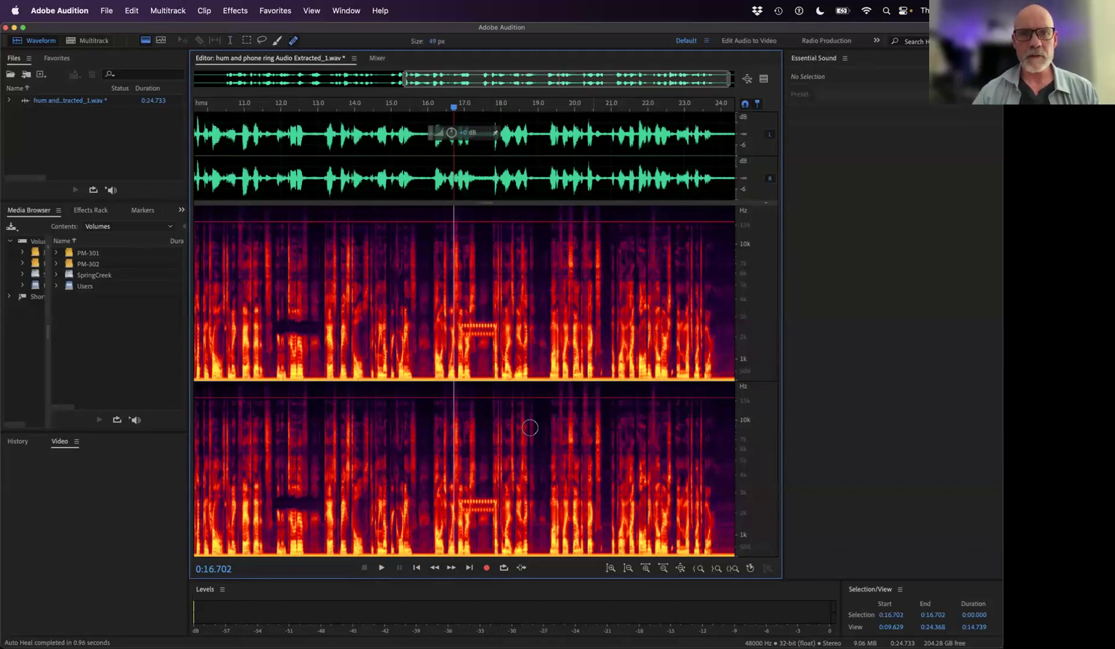
left_click_drag(479, 325, 484, 332)
key("super+z")
mouse_move(455, 110)
left_mouse_down()
mouse_move(311, 111)
mouse_move(433, 111)
left_mouse_up()
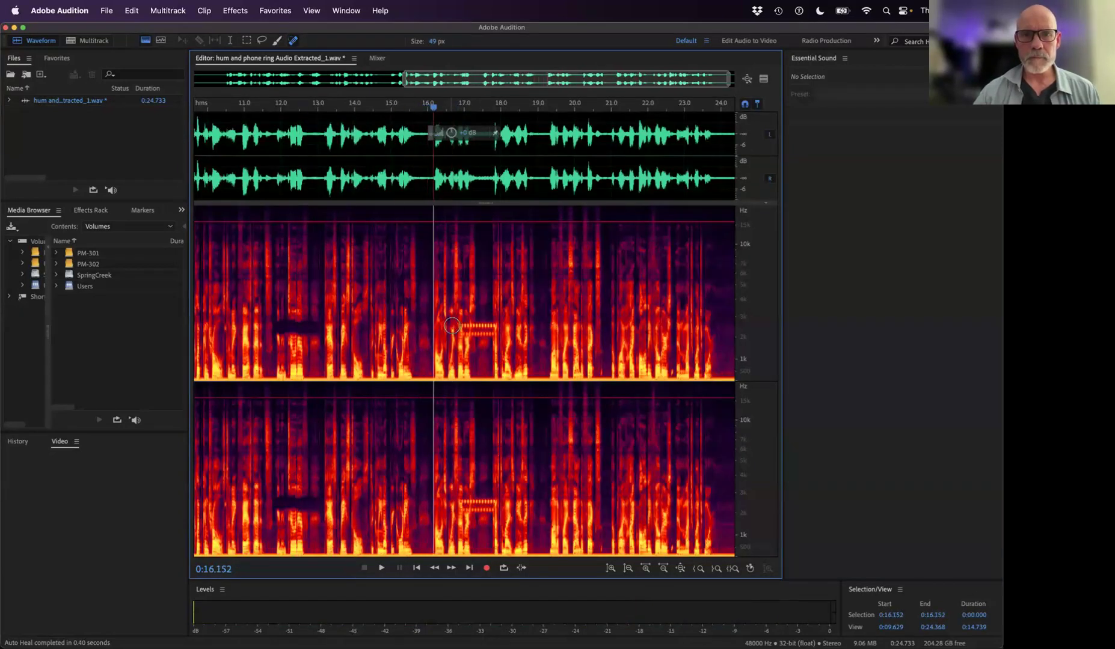
mouse_move(462, 326)
left_mouse_down()
mouse_move(499, 329)
mouse_move(469, 332)
mouse_move(481, 329)
left_mouse_up()
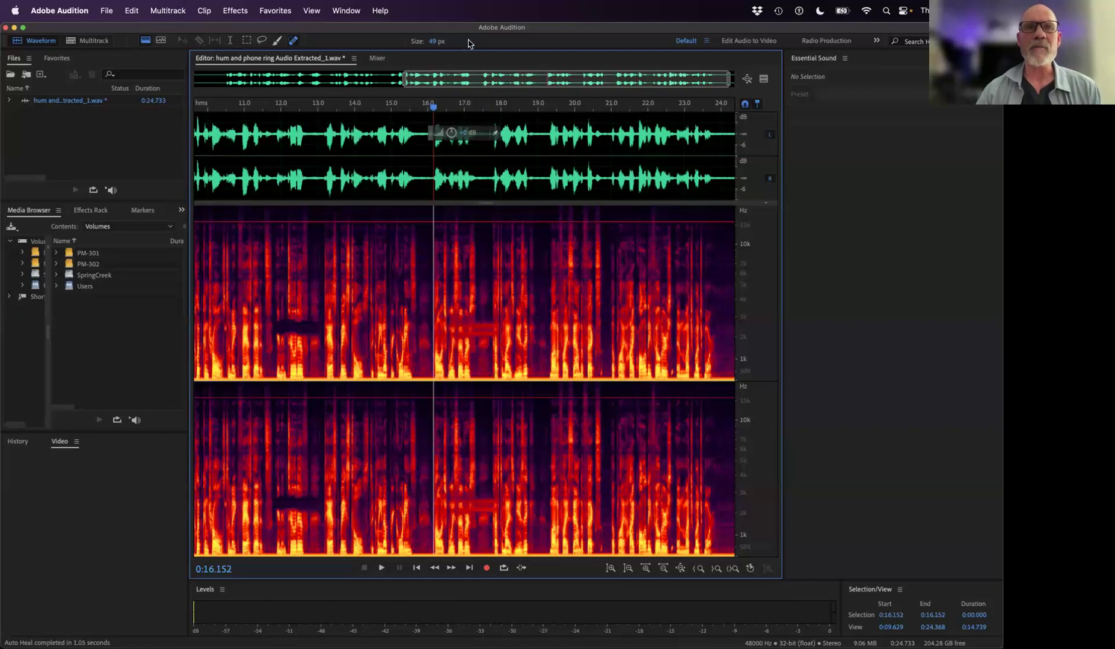
- Set the Spot Healing Brush size to 85 px and heal the remaining traces of the second ring
left_click(437, 41)
type("85")
key("Return")
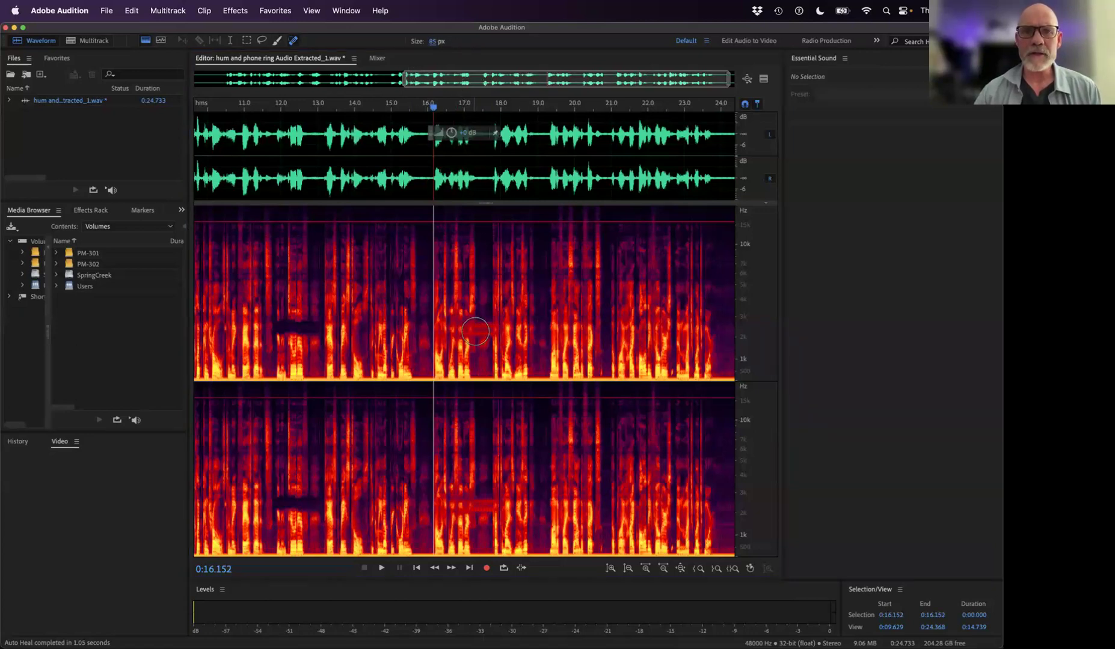
left_click_drag(475, 332, 479, 331)
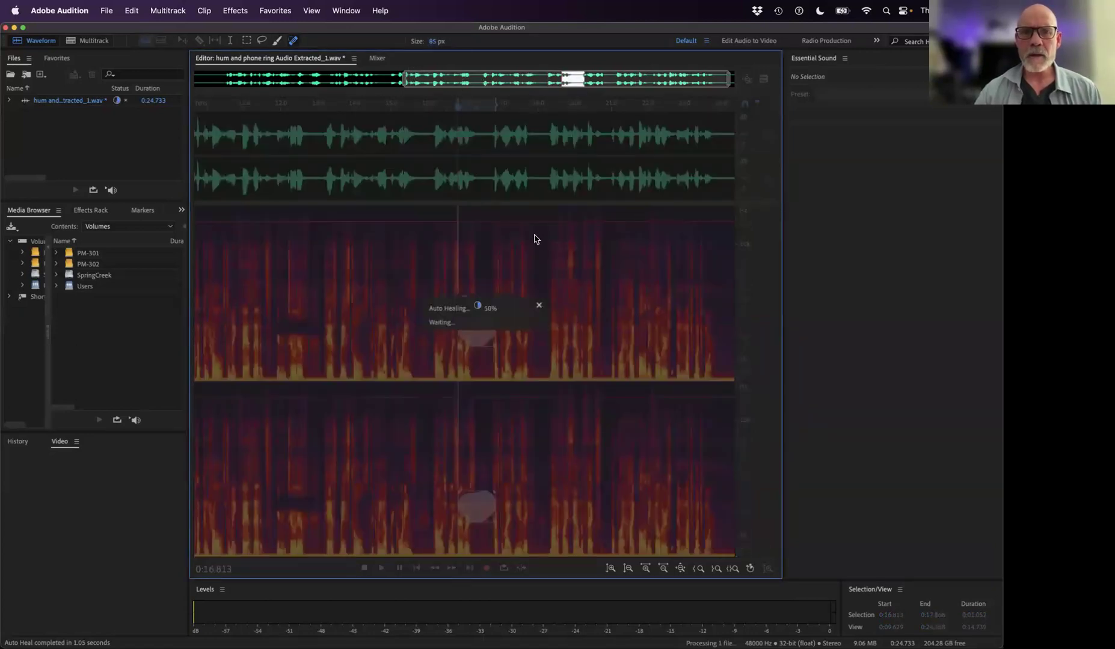
- Play the healed second-ring passage from 0:16.152 and replay the first-ring area from about 0:12
key("space")
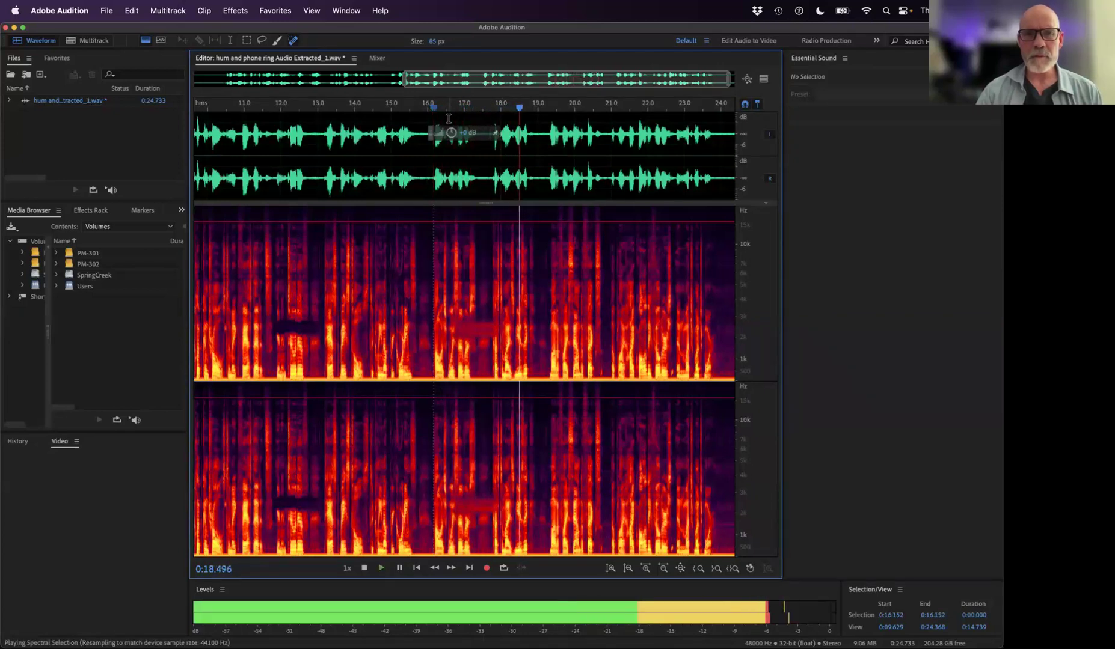
key("space")
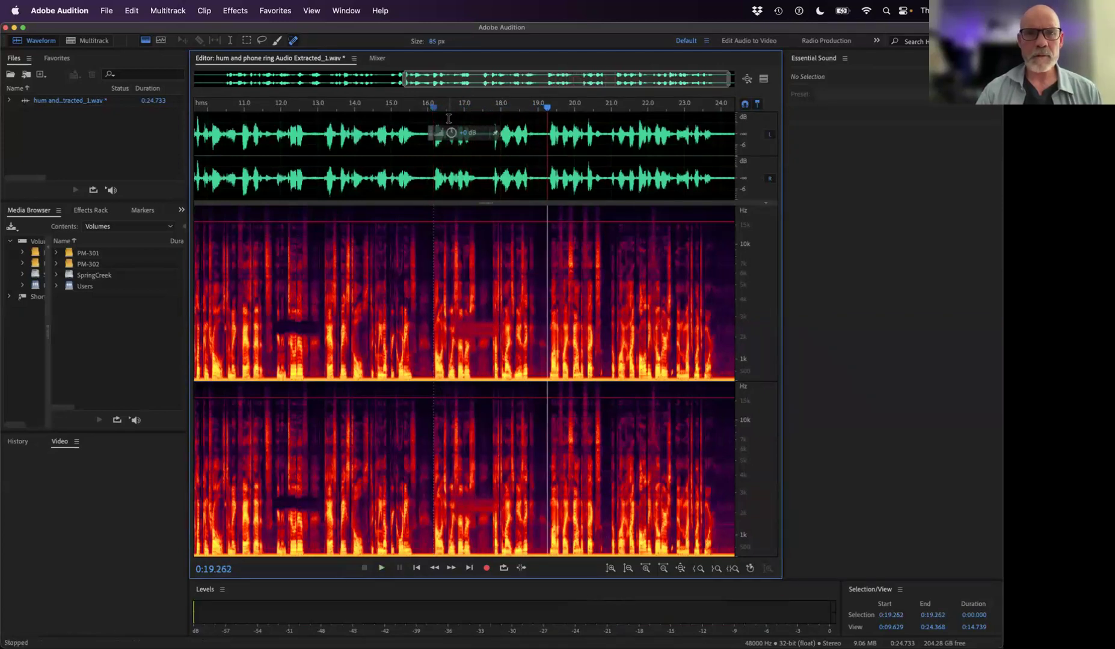
left_click(285, 109)
key("space")
key("space")
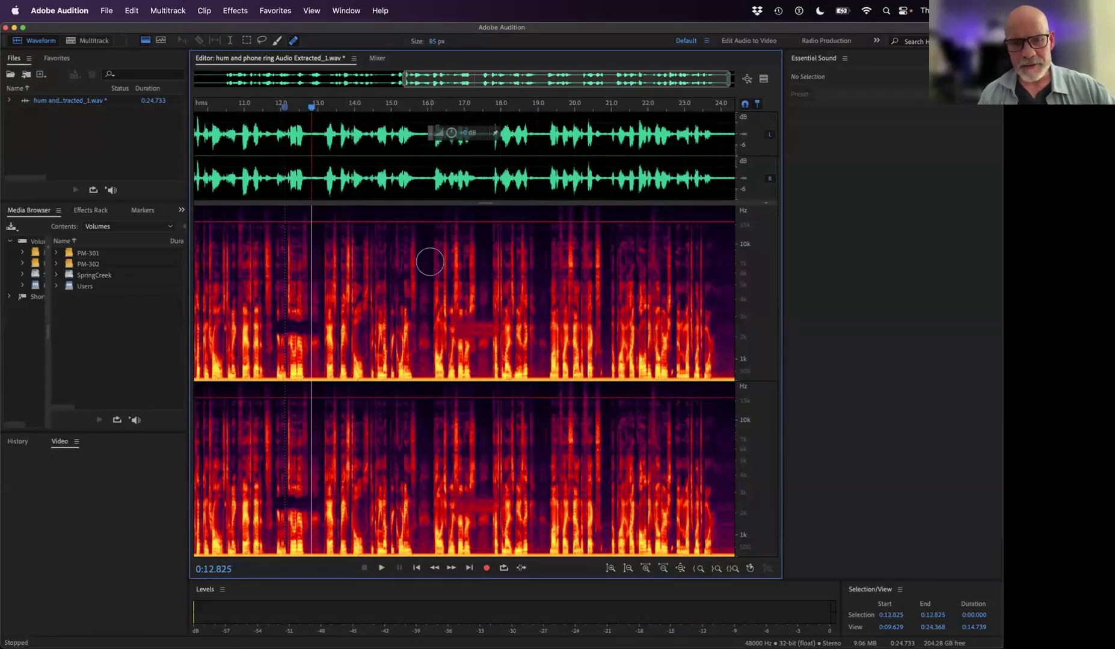
- Save the healed audio file, decline to cancel the running operations, and minimise the Audition window
key("super+s")
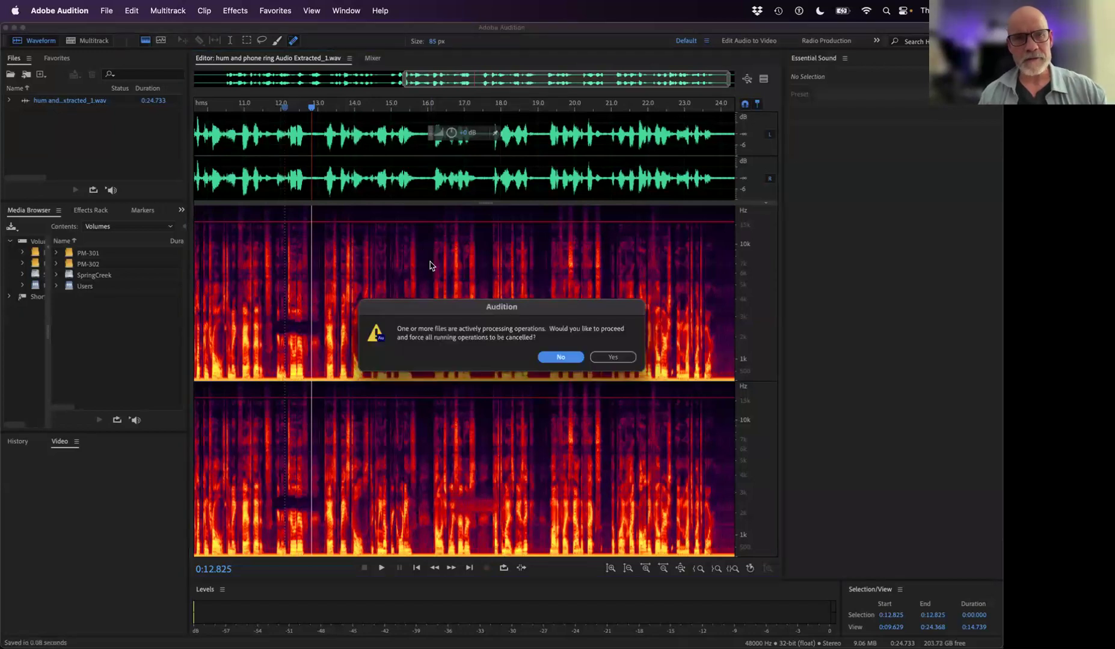
left_click(576, 359)
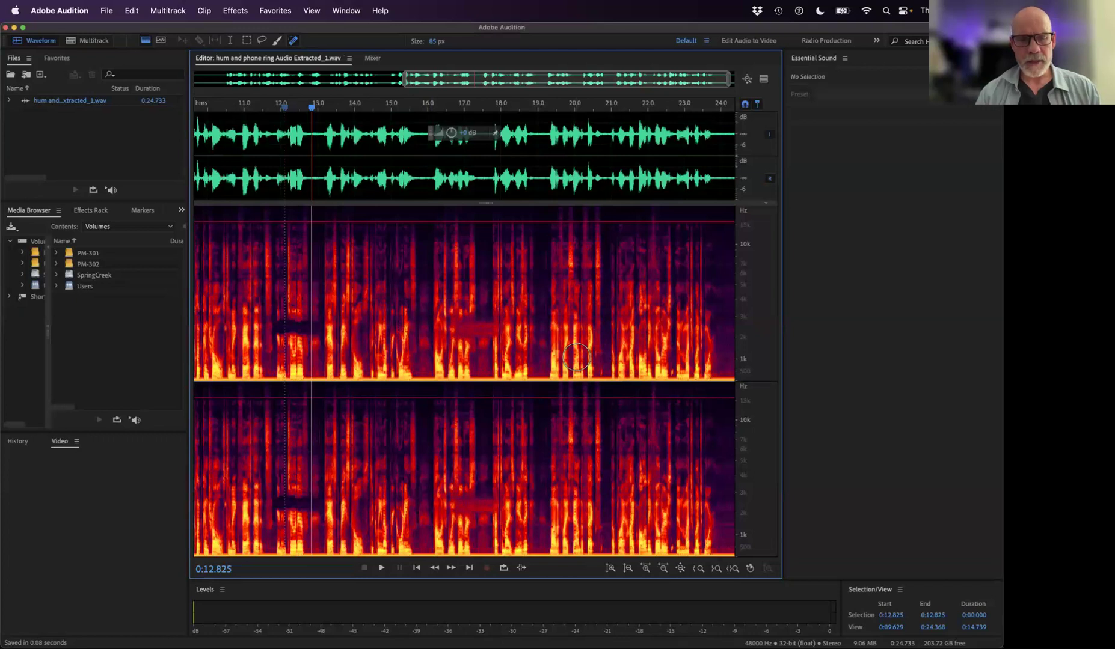
left_click(14, 29)
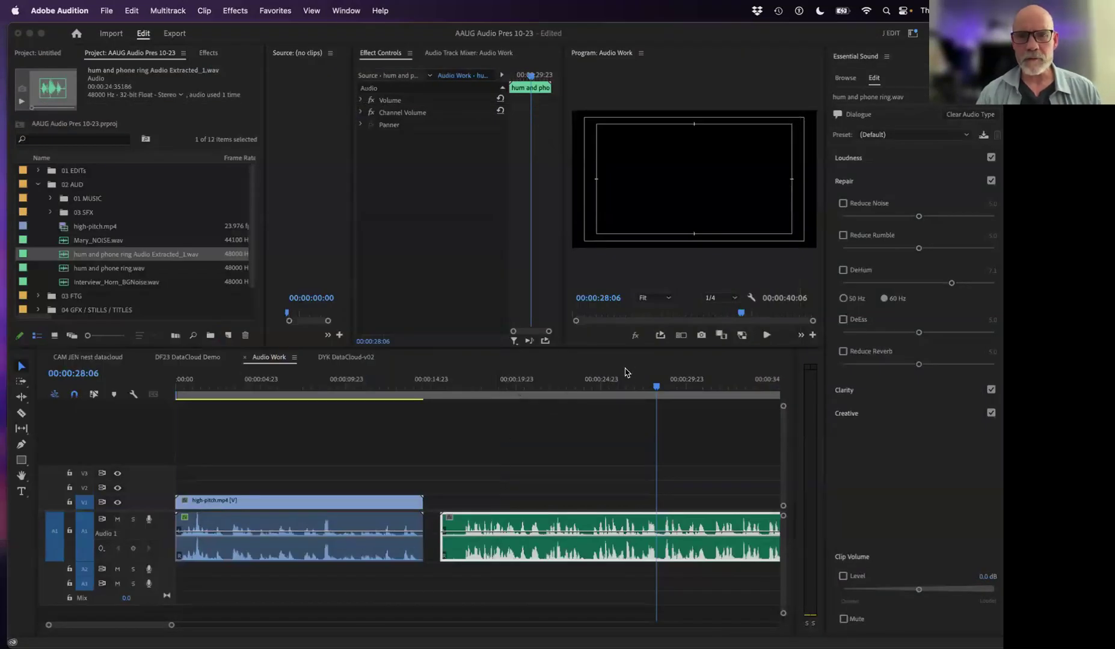
- Switch to Premiere Pro and play the repaired hum and phone ring clip in the Audio Work sequence from about 24 seconds
left_click_drag(655, 387, 618, 386)
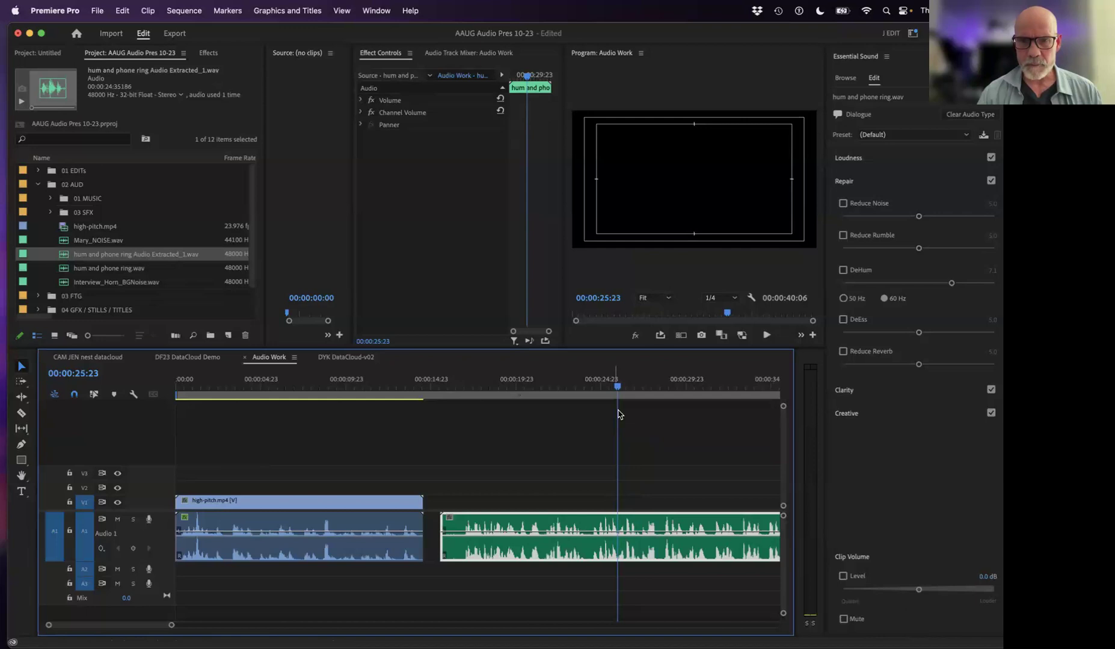
left_click(595, 385)
key("space")
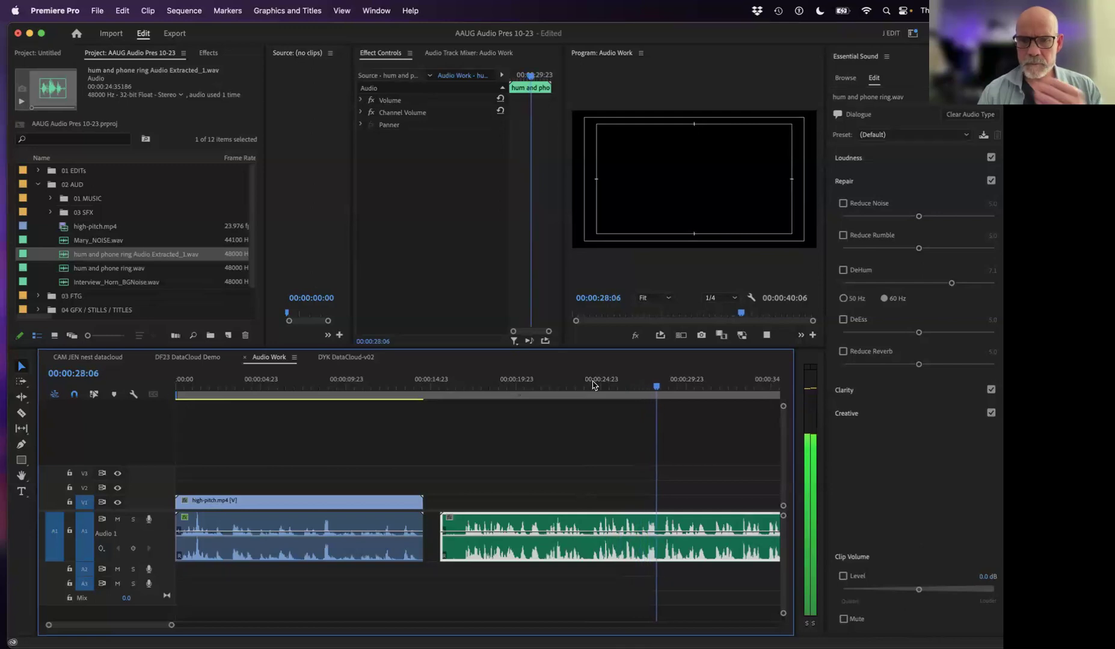
- Stop playback and replay the repaired hum and phone ring clip from about 00:00:26:16
key("space")
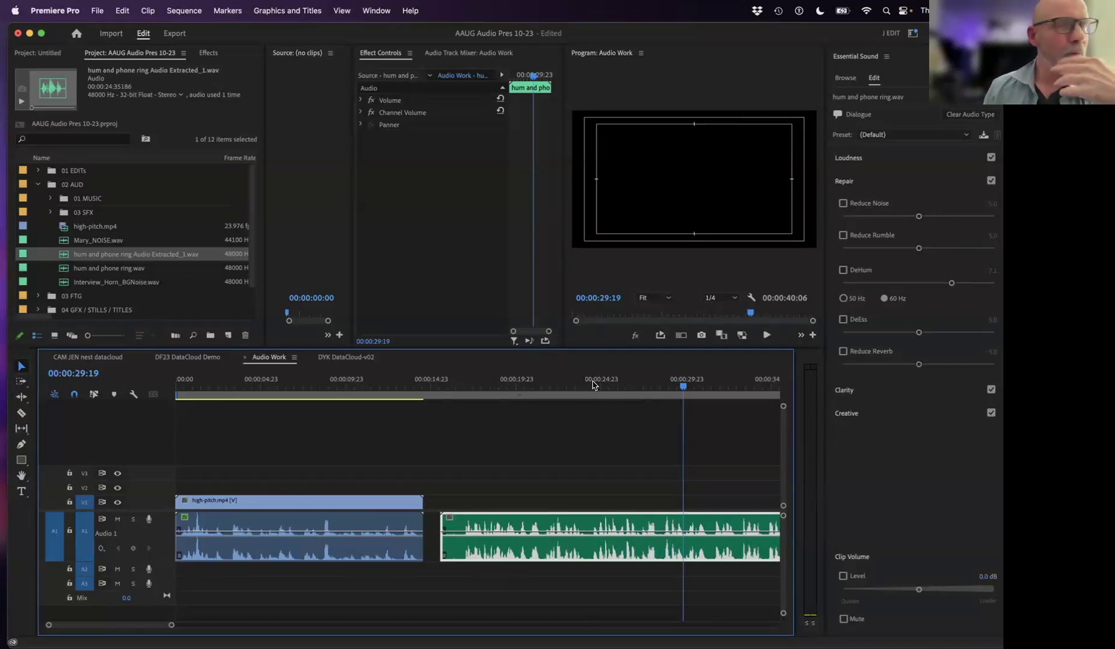
left_click(630, 387)
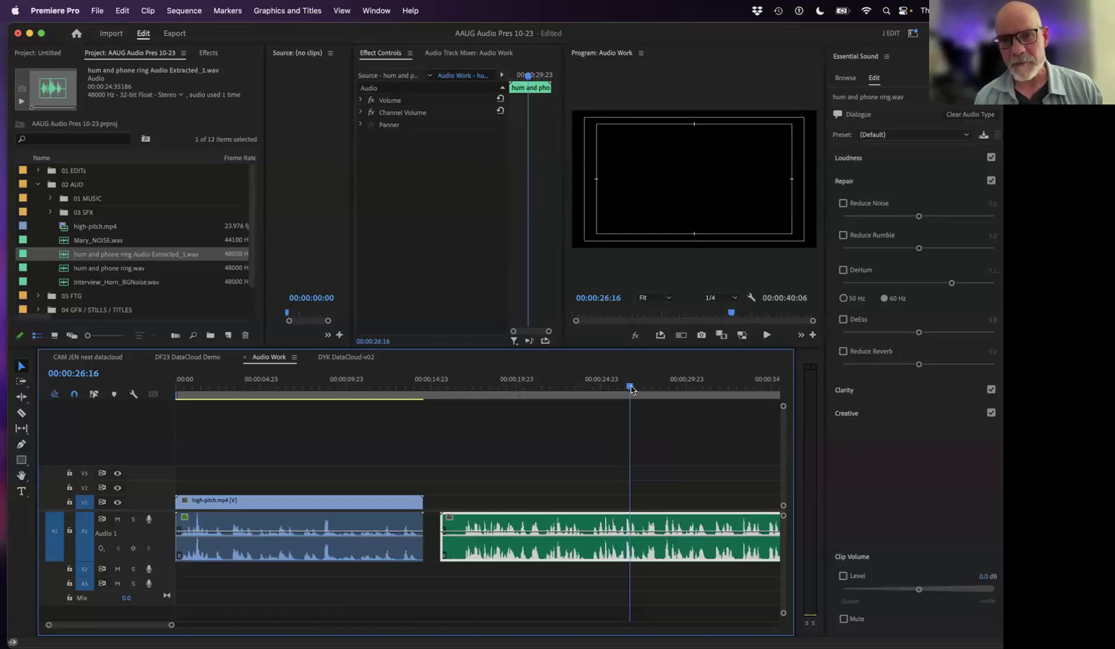
key("space")
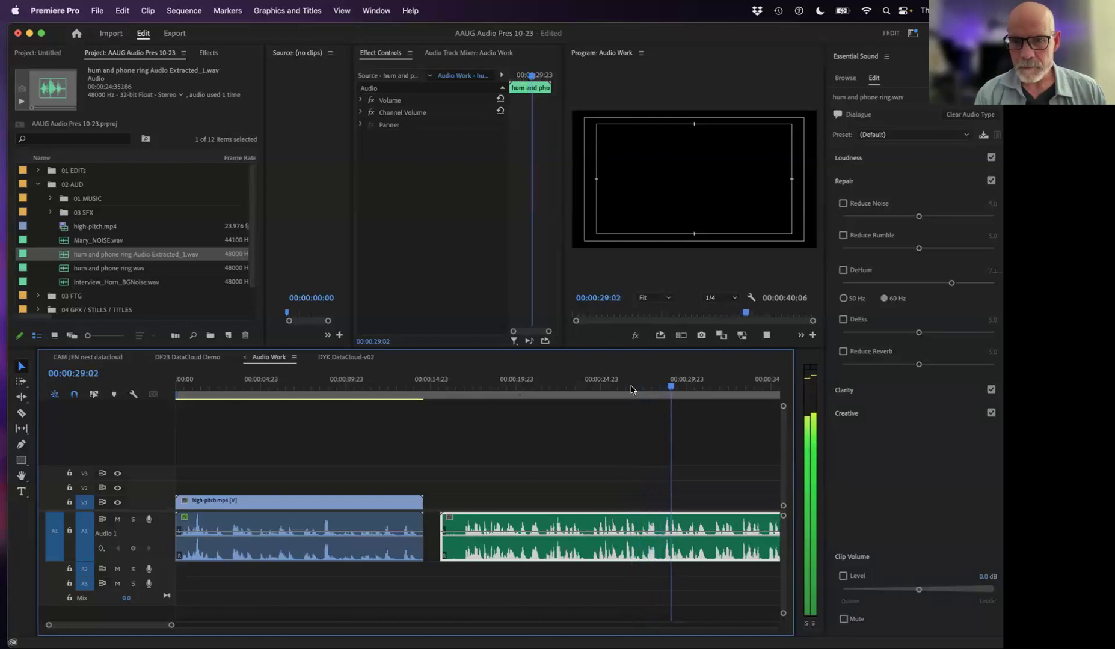
key("space")
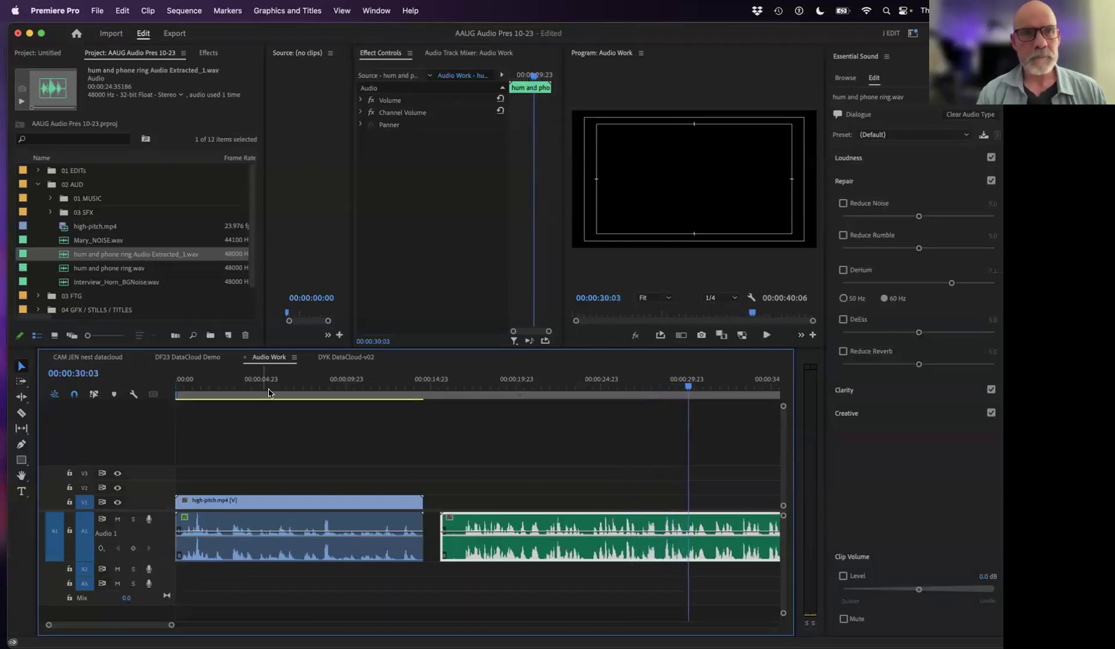
mouse_move(435, 382)
left_mouse_down()
mouse_move(482, 371)
mouse_move(456, 374)
left_mouse_up()
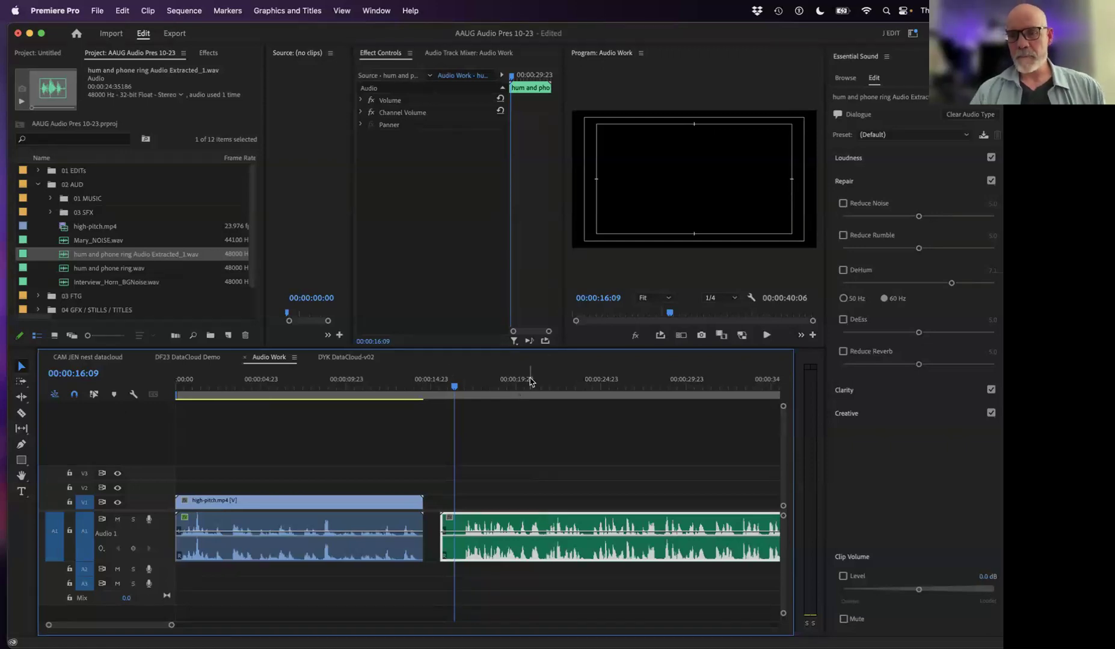
key("minus")
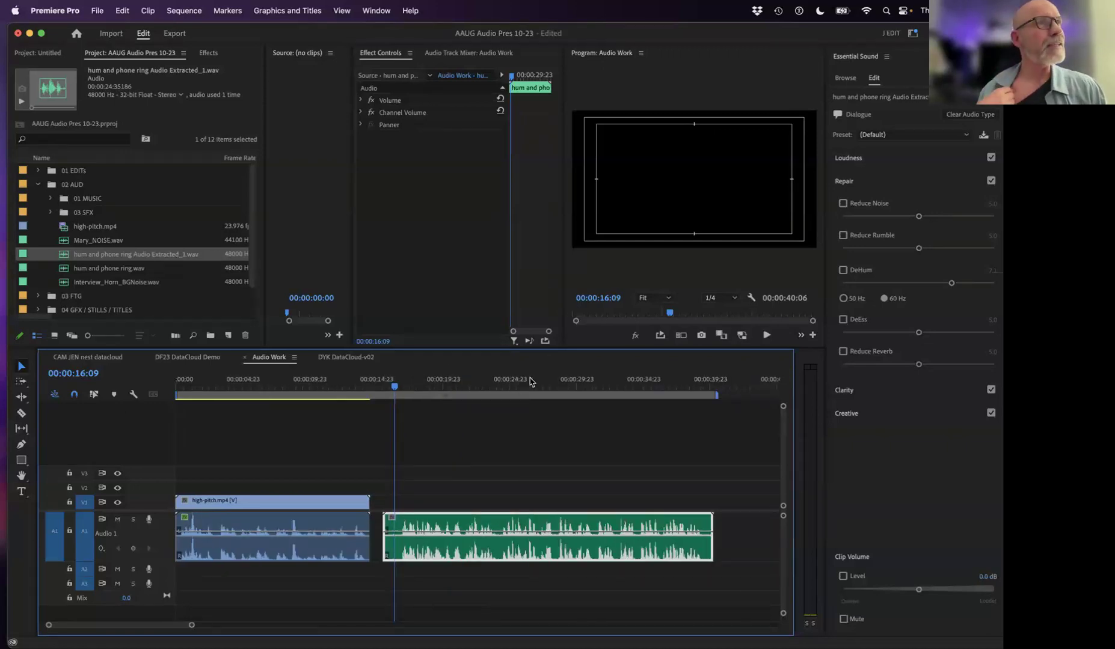
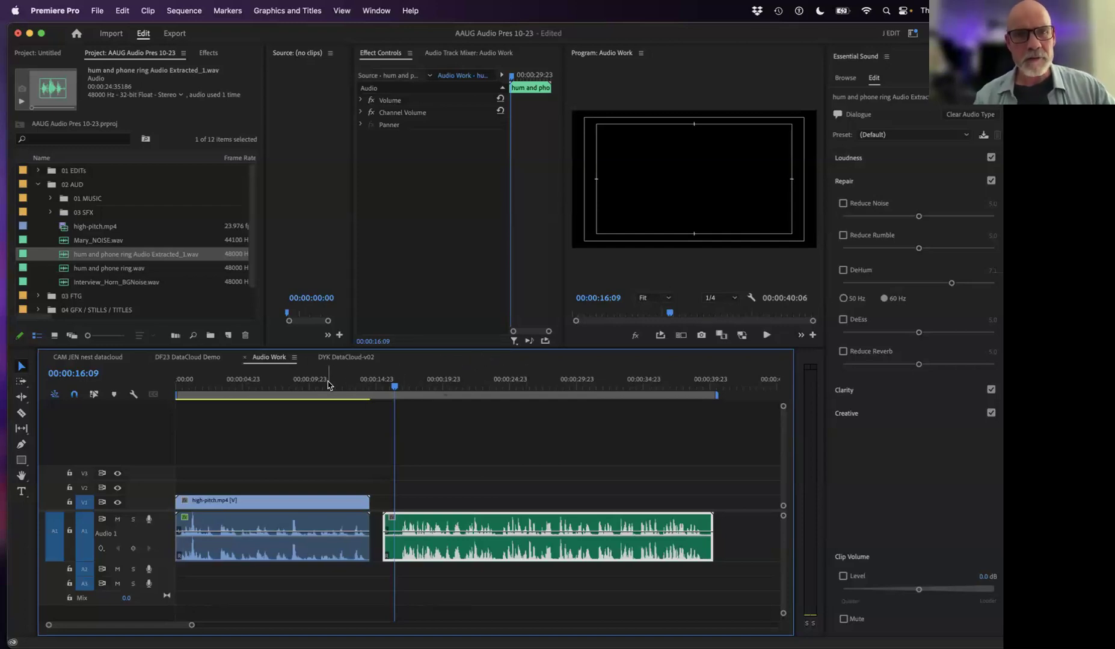
- Open the nest datacloud camera sequence and play its dialogue from about 00:00:30:06
left_click(283, 384)
left_click(91, 358)
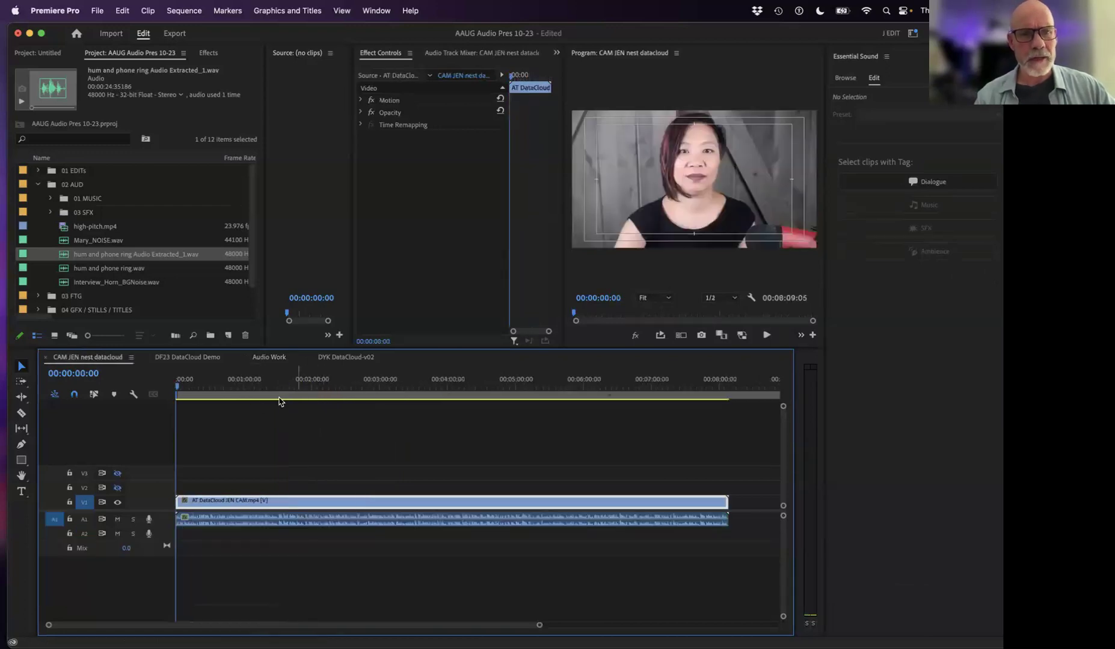
left_click_drag(240, 383, 210, 391)
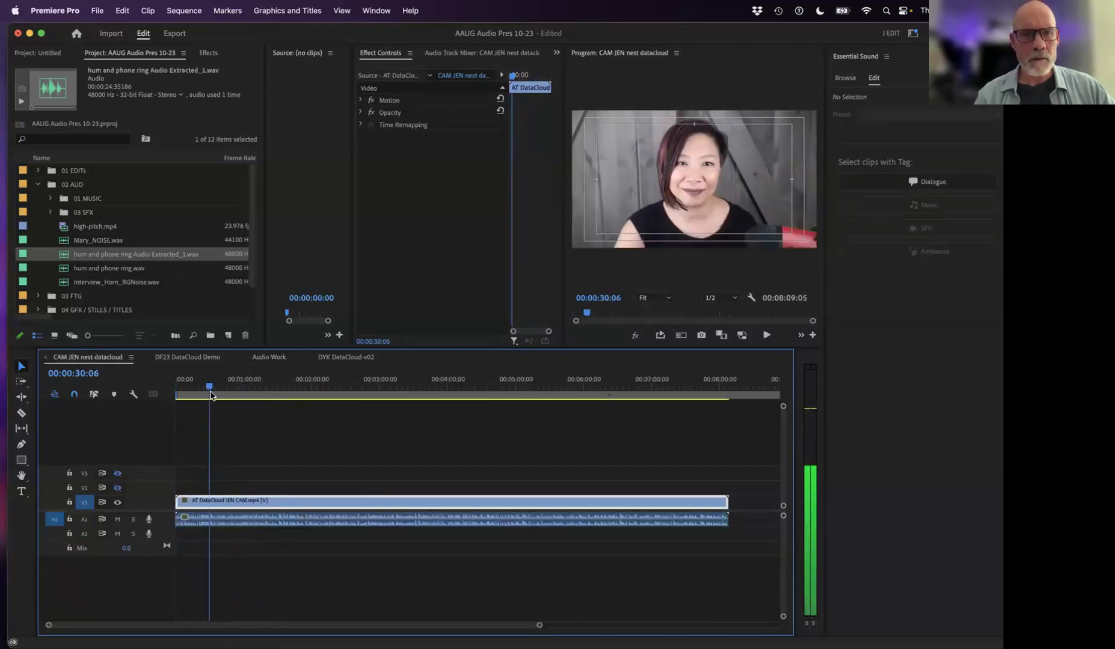
key("space")
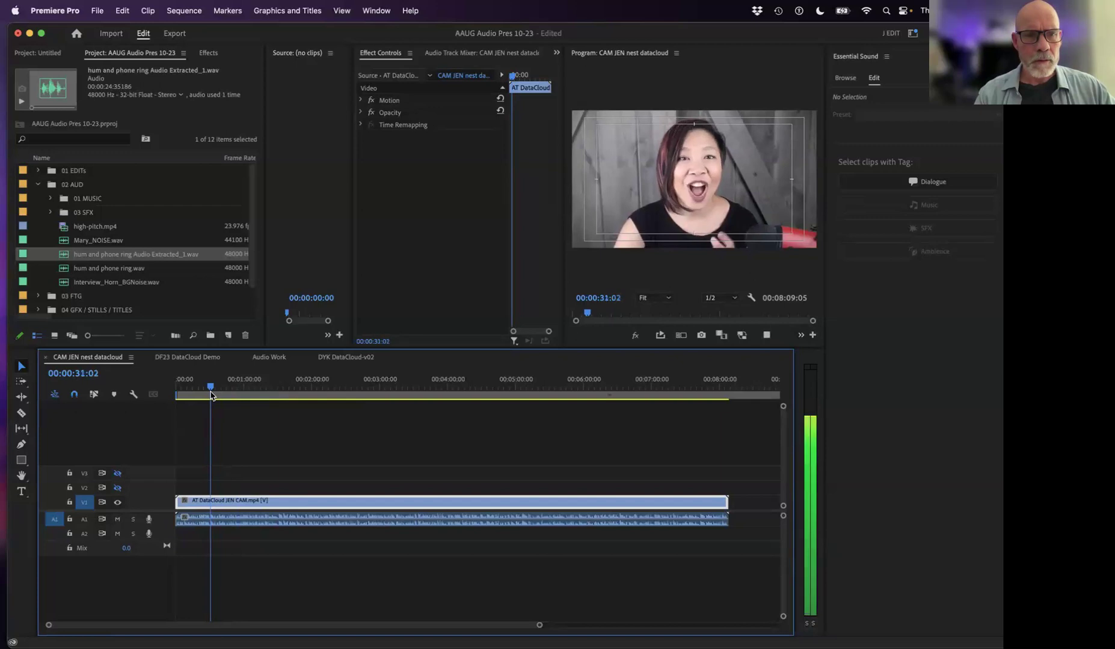
key("space")
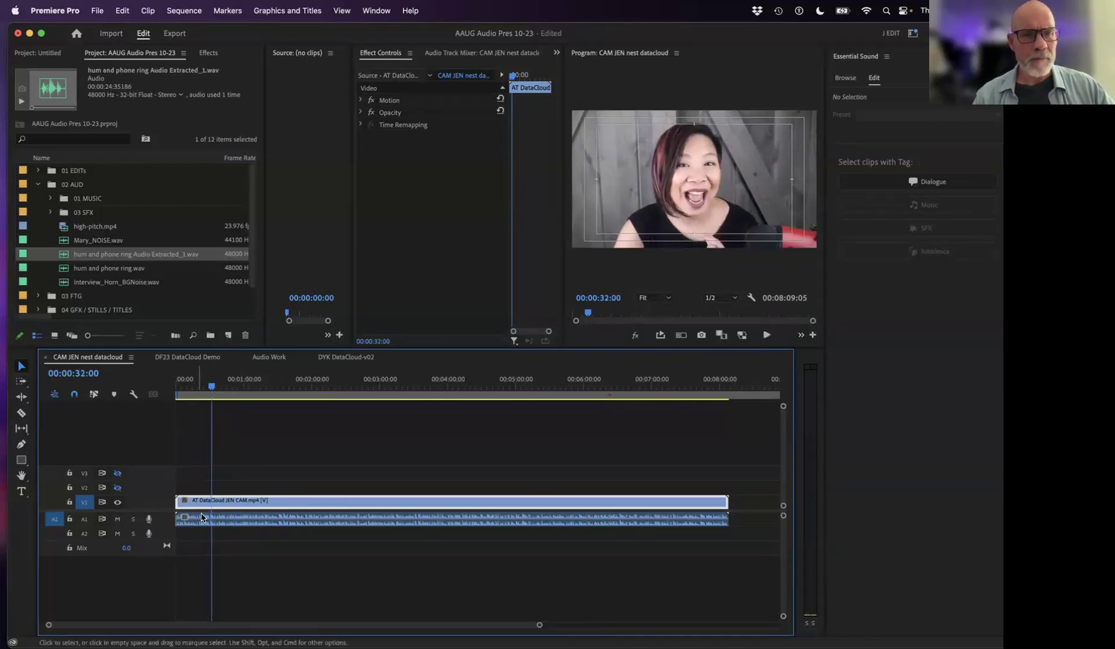
- Cut the DataCloud camera clip's audio at 00:00:32:00 and 00:00:55:10, and delete its video from track V1
left_click(250, 523)
key("super+shift+a")
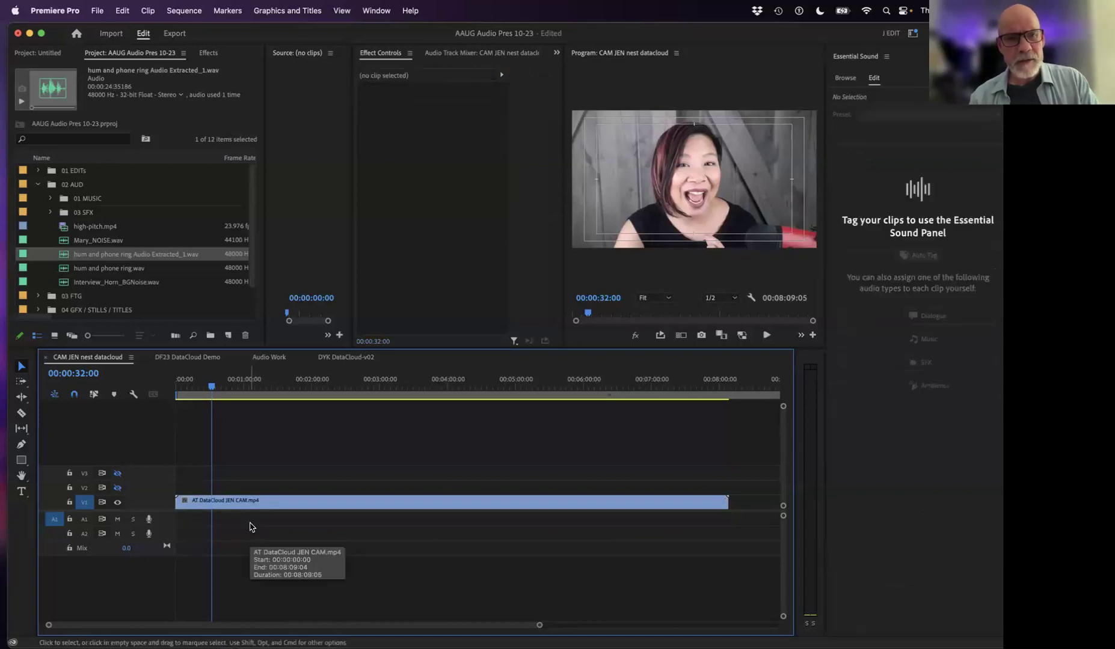
left_click(246, 524)
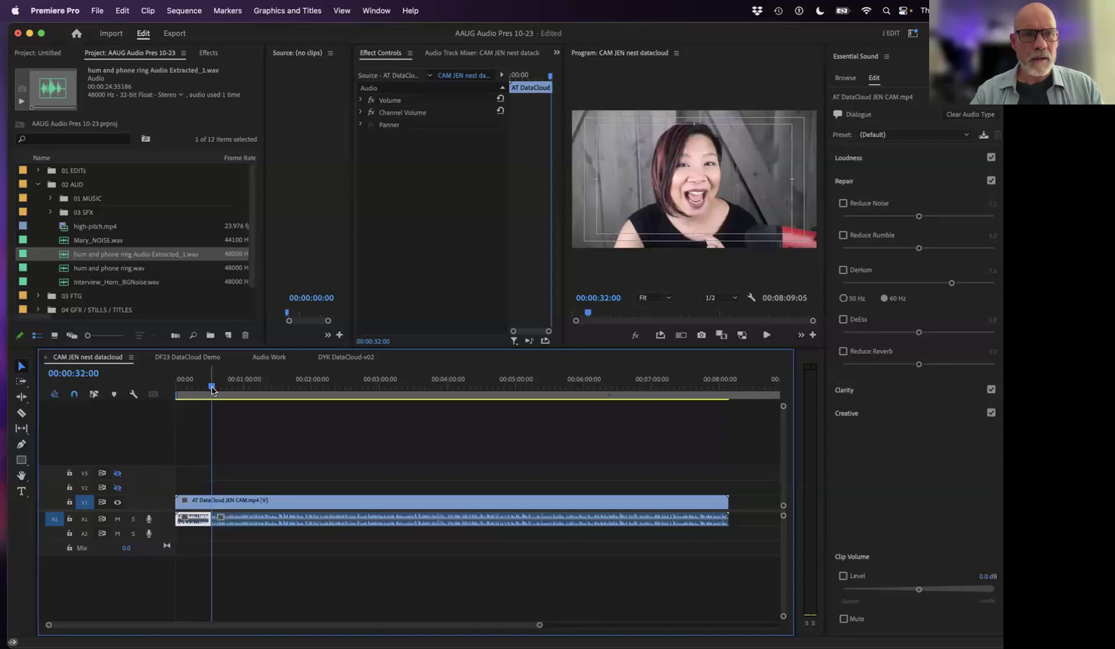
left_click(260, 486)
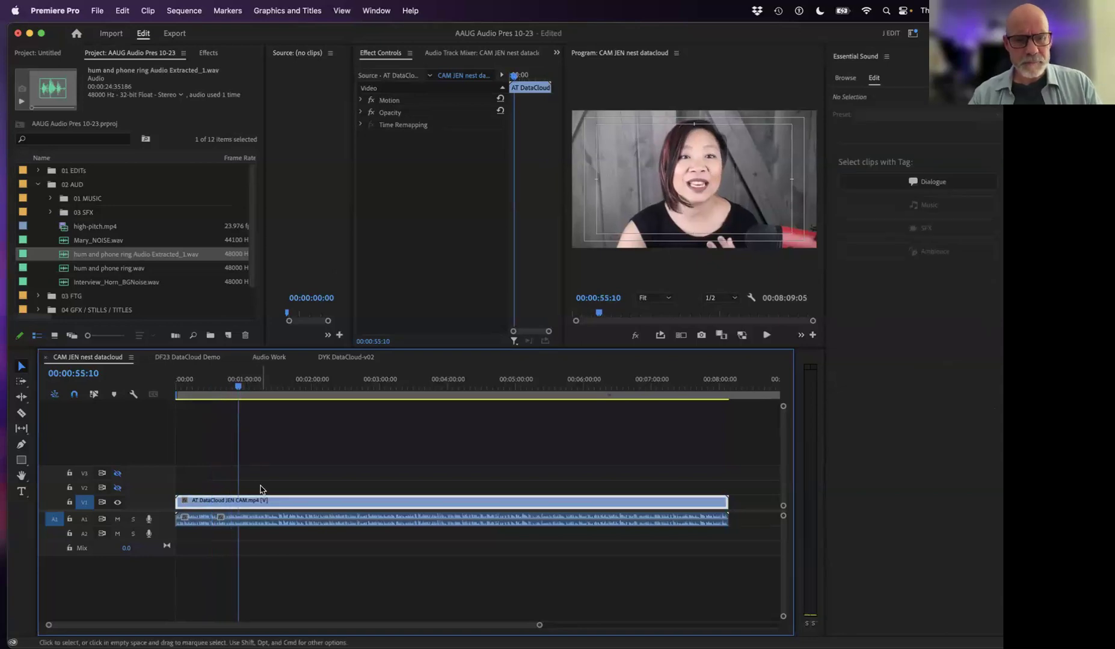
left_click(260, 523)
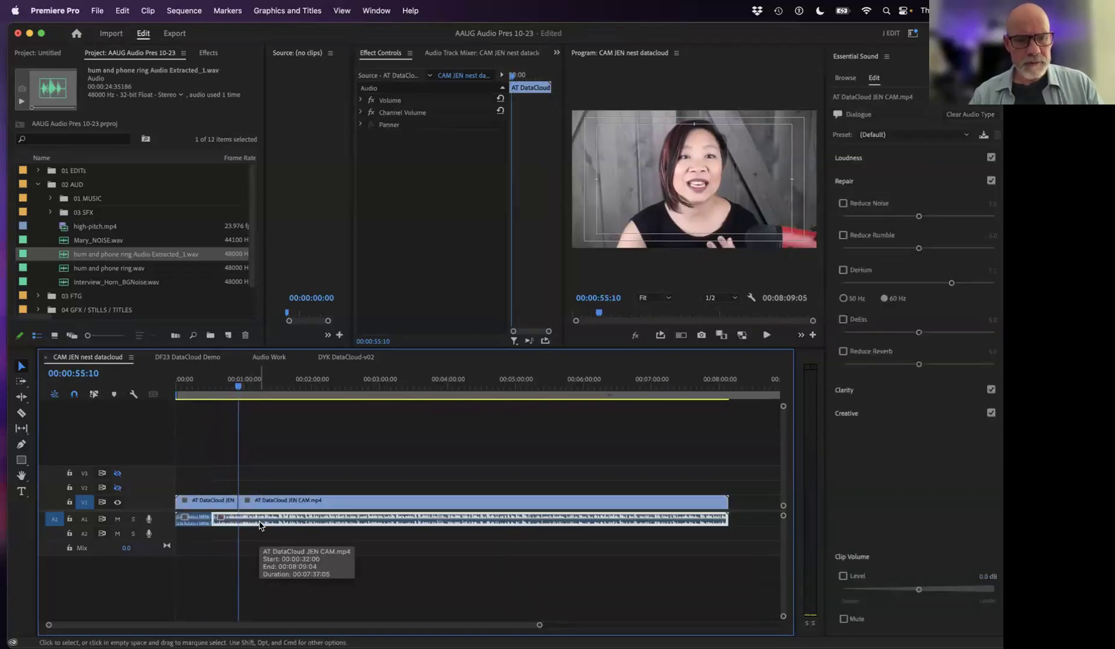
mouse_move(260, 525)
left_mouse_down()
mouse_move(286, 523)
mouse_move(239, 519)
left_mouse_up()
left_click_drag(199, 483, 247, 497)
key("Delete")
- Enlarge track A1 to show its waveform and play the dialogue across the first cut at 32 seconds
left_click_drag(232, 388, 190, 390)
key("equal")
key("equal")
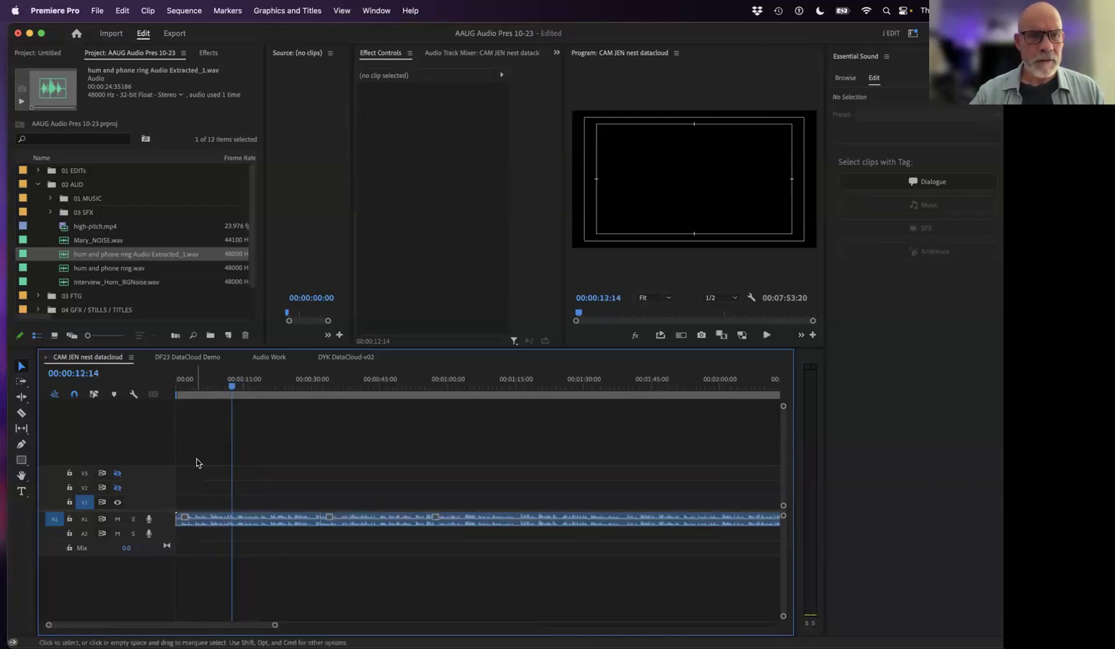
left_click_drag(159, 533, 159, 595)
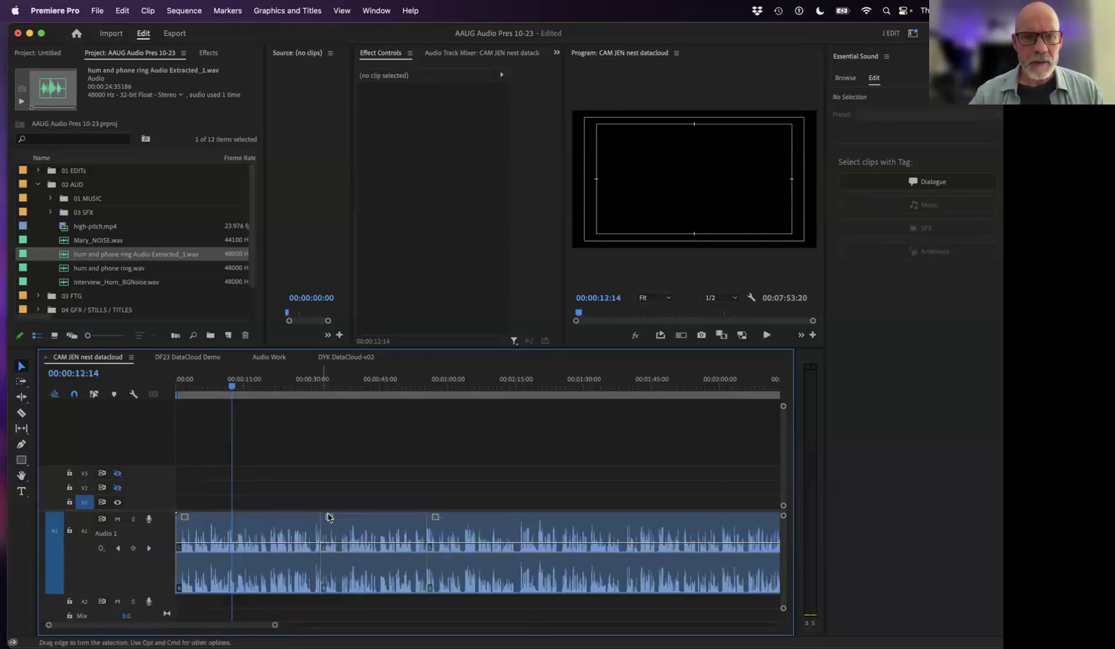
key("space")
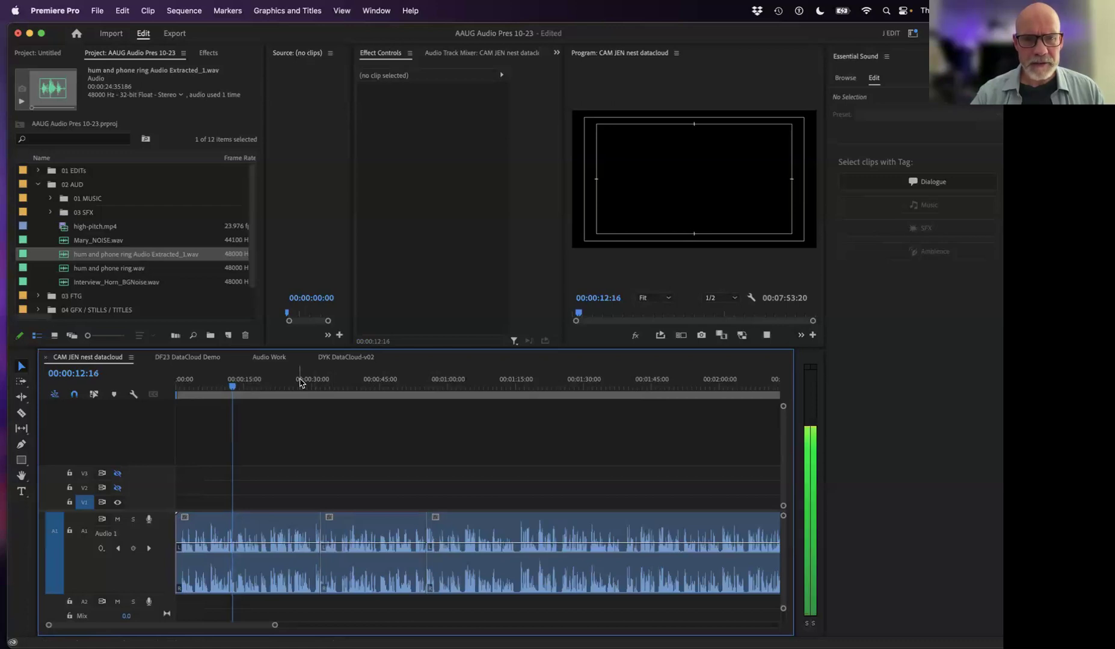
left_click(306, 379)
key("space")
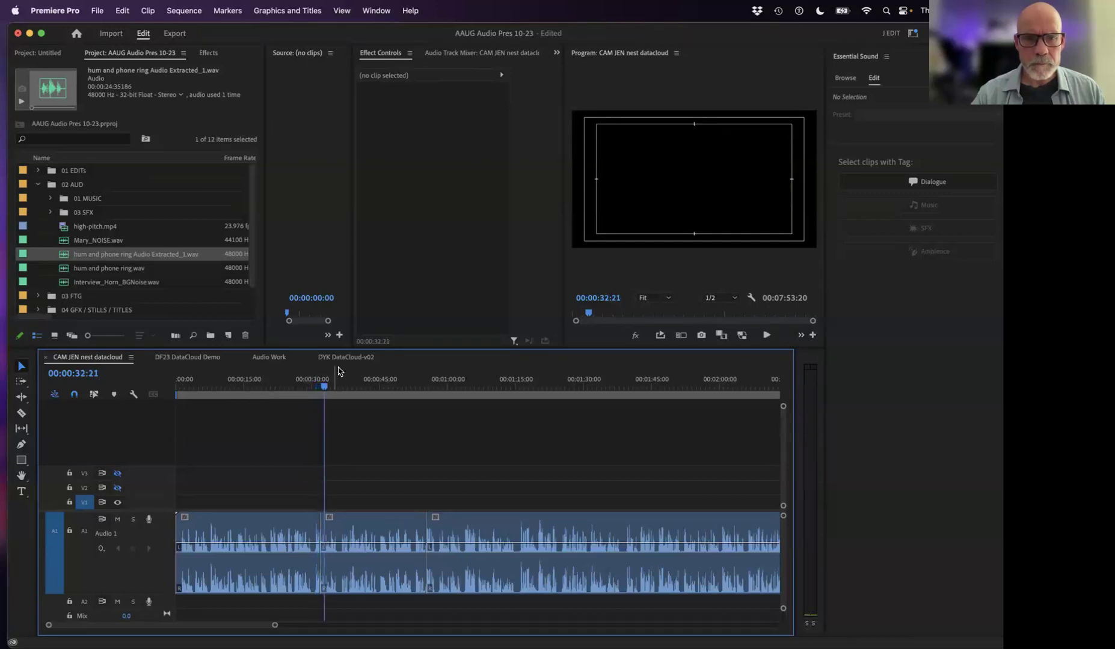
- Play the dialogue across the second cut twice, starting from about 54 seconds
left_click(419, 384)
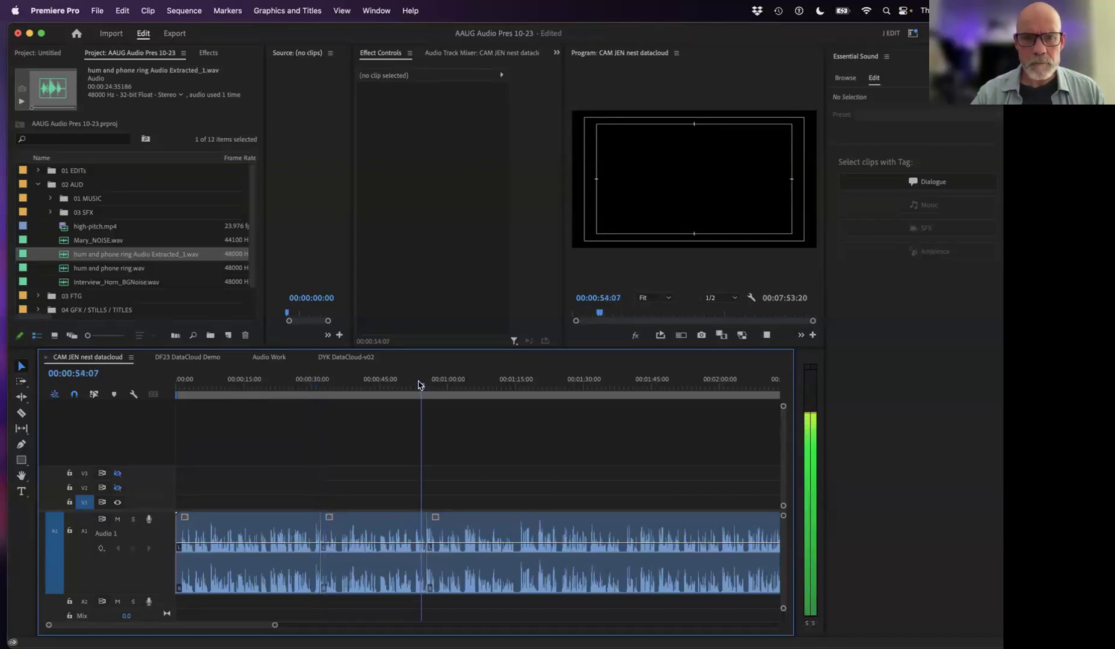
key("space")
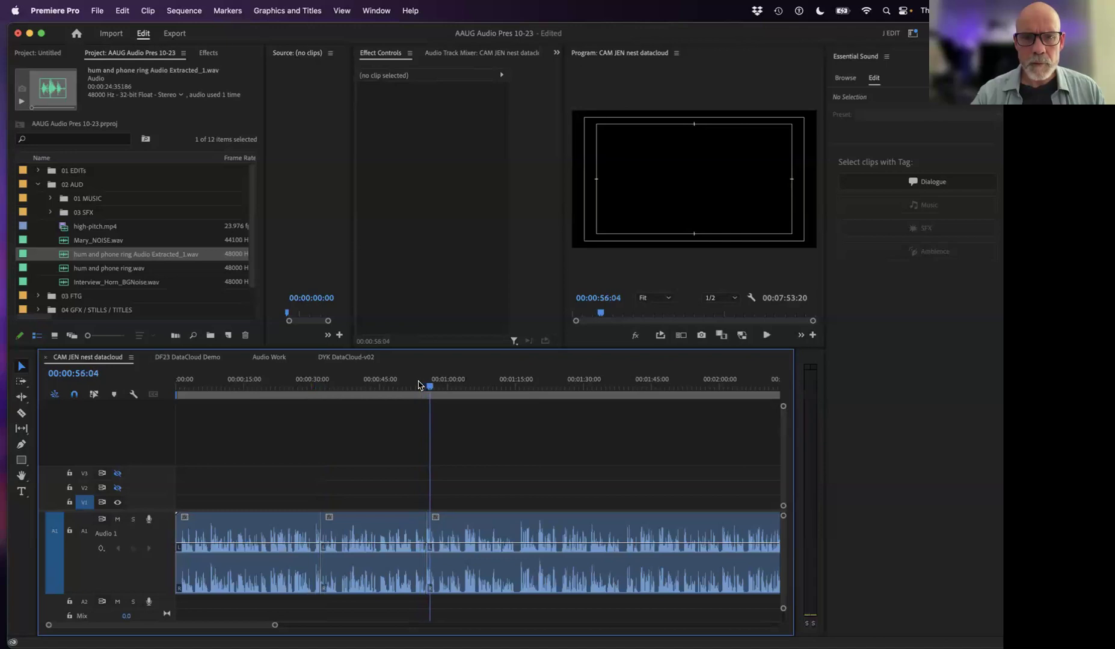
left_click(417, 385)
key("space")
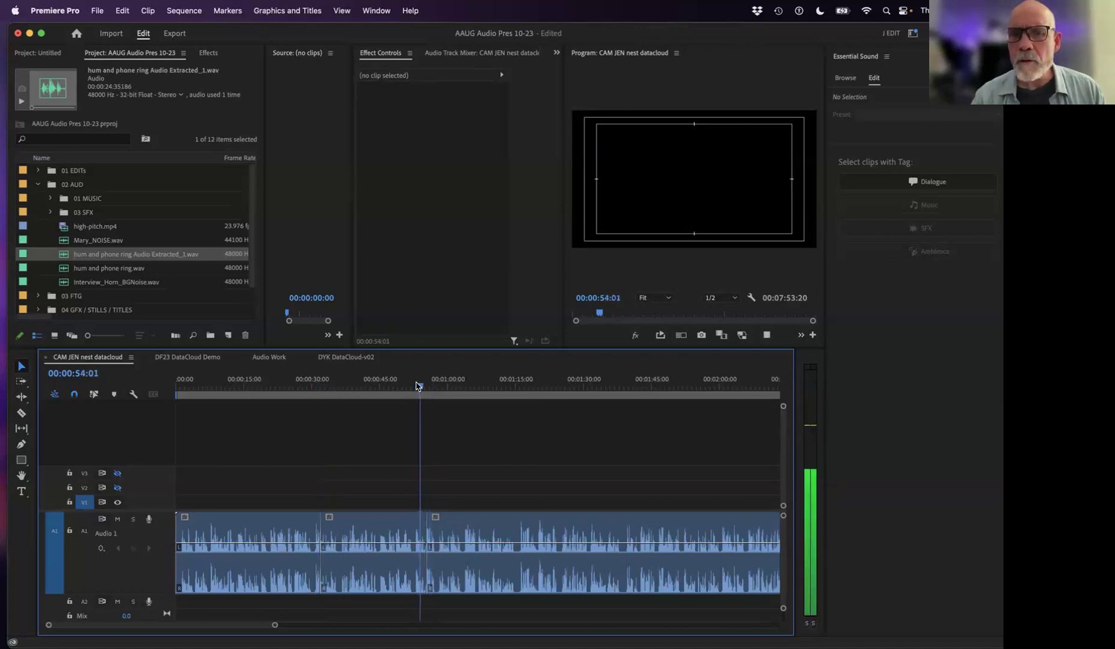
key("space")
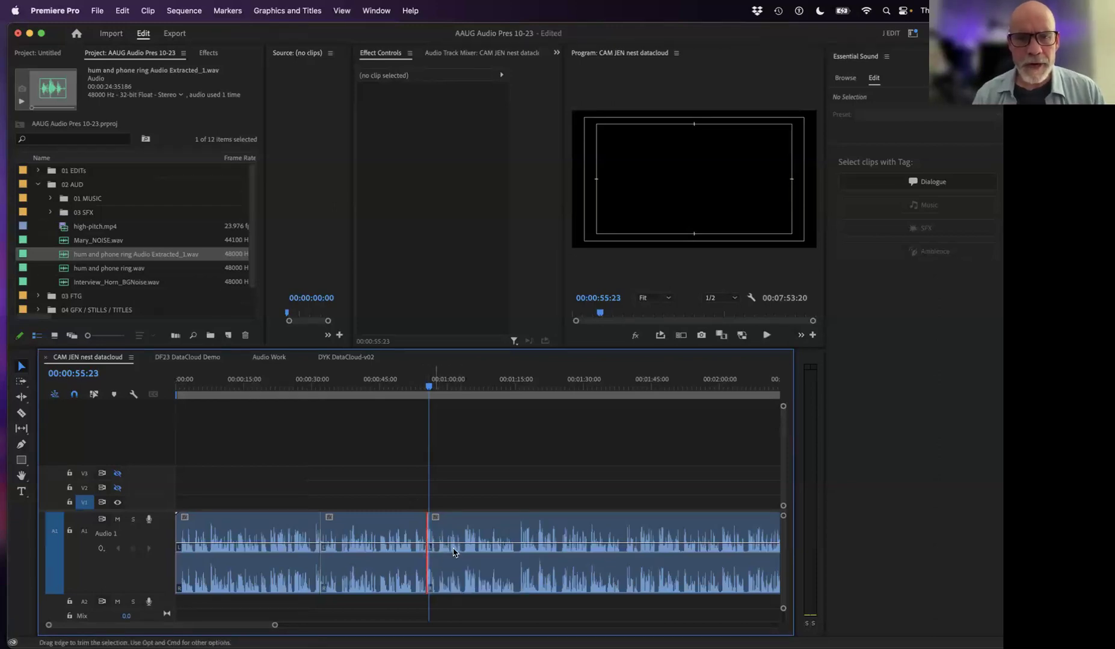
- Inspect the audio crossfade at the 00:00:55:10 cut up close and play through it from 00:00:55:07
key("=")
key("=")
key("=")
key("=")
key("=")
key("=")
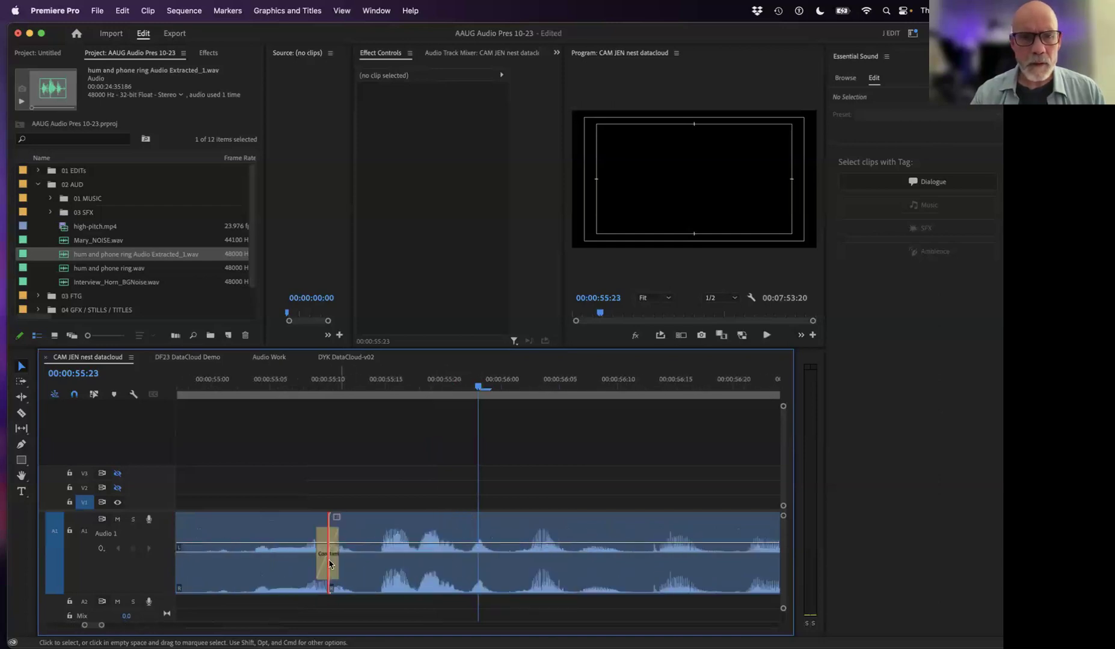
left_click(328, 384)
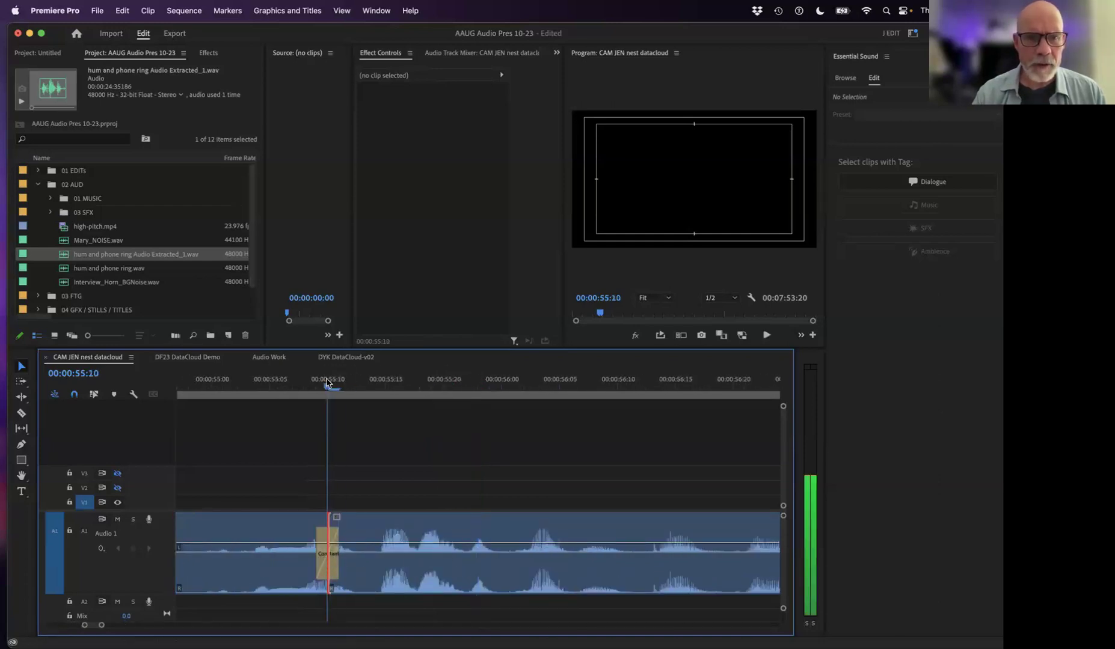
left_click_drag(328, 383, 289, 387)
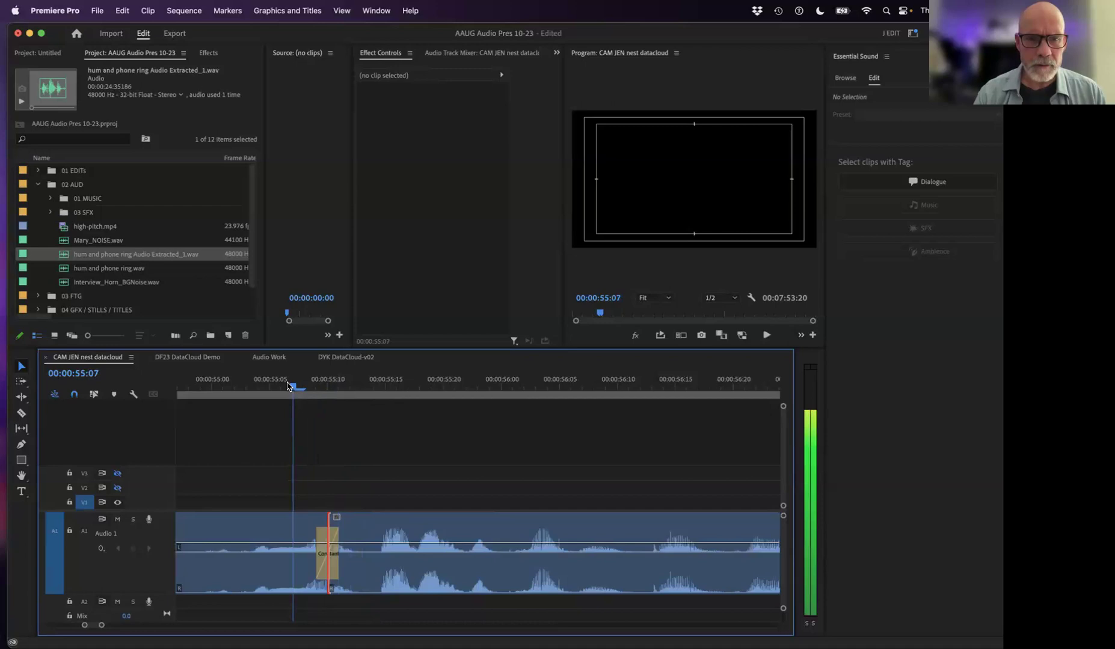
key("space")
key("space")
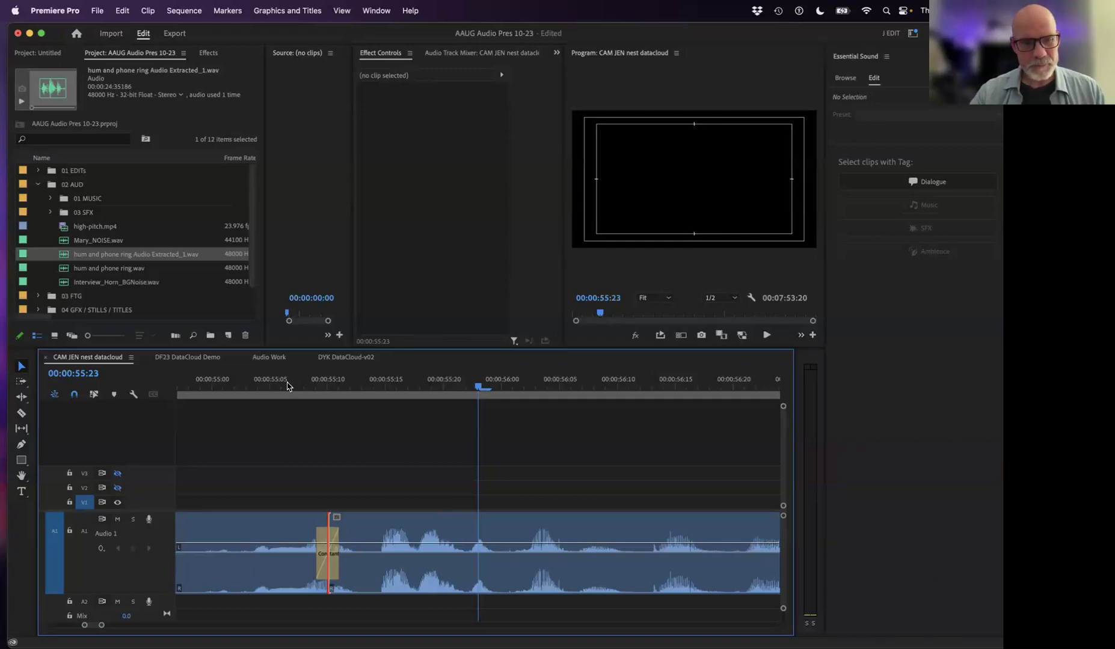
key("XF86AudioRaiseVolume")
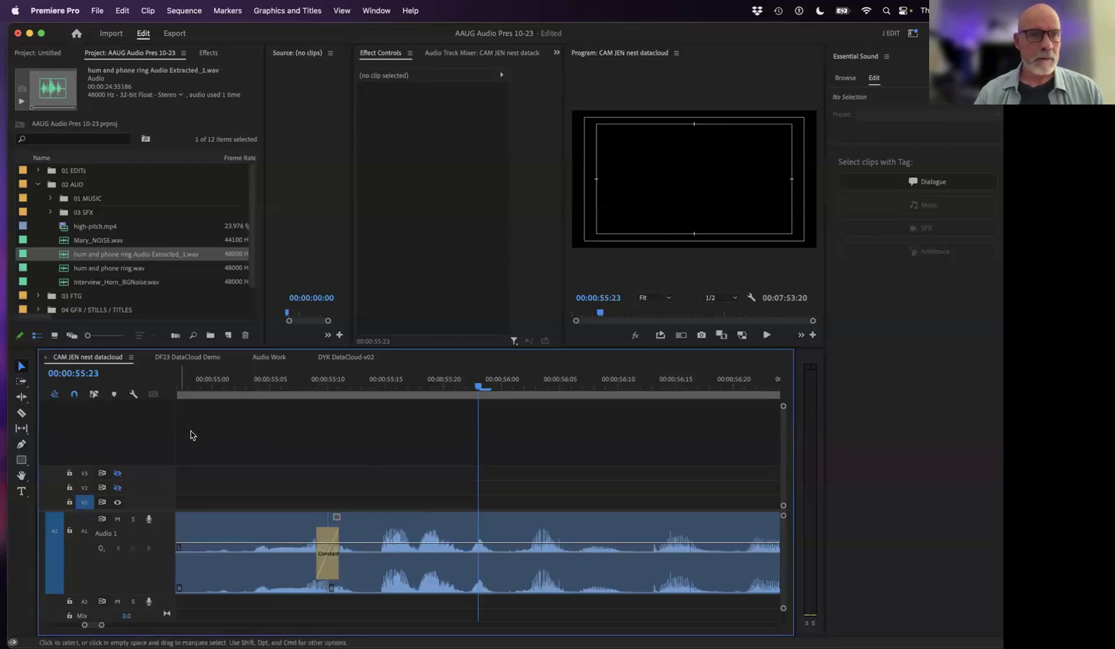
- Widen the timeline view to show all the audio cuts and return the playhead to the sequence start
key("minus")
key("minus")
key("minus")
key("minus")
key("minus")
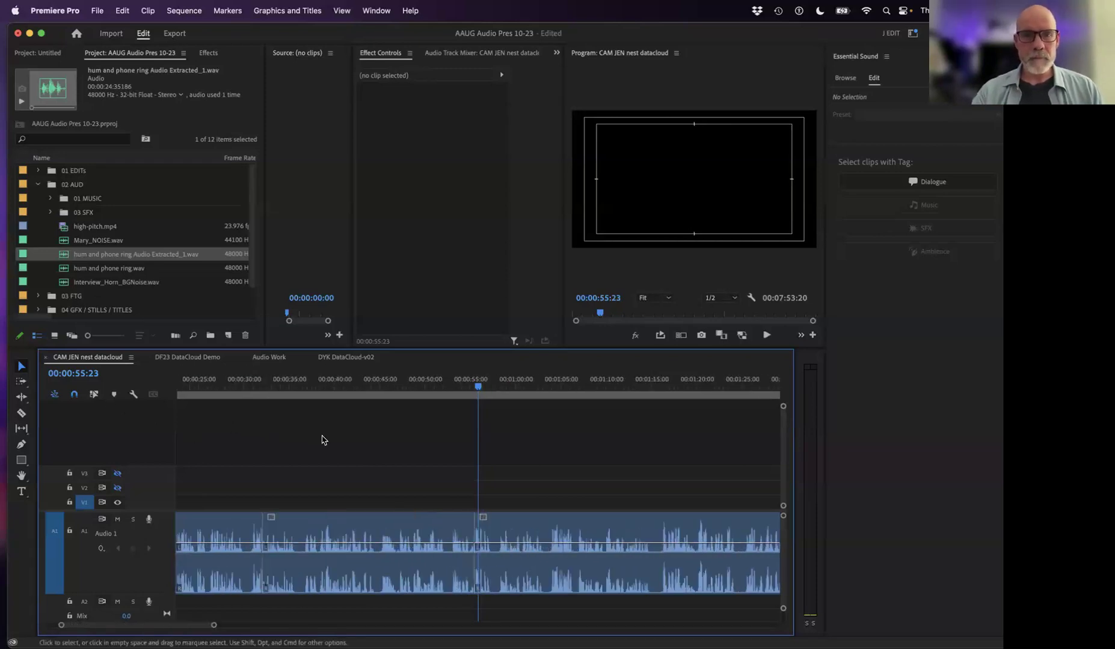
left_click_drag(372, 388, 152, 395)
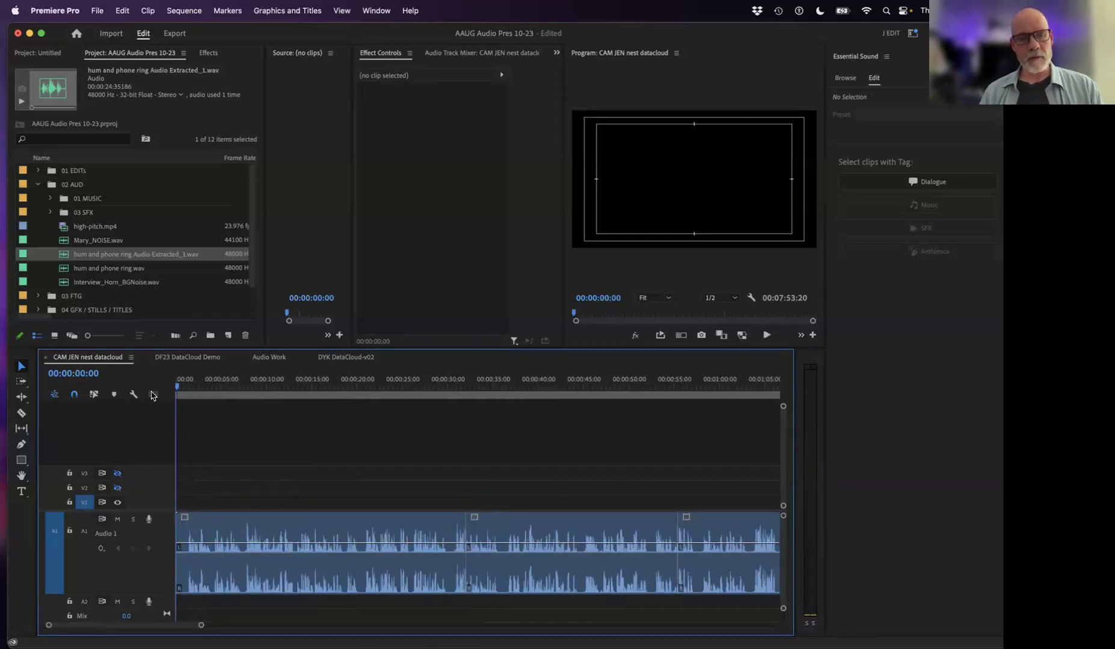
- Check the Audio Levels image and Audition windows, and collapse the 02 AUD bin back in Premiere Pro
key("ctrl+Right")
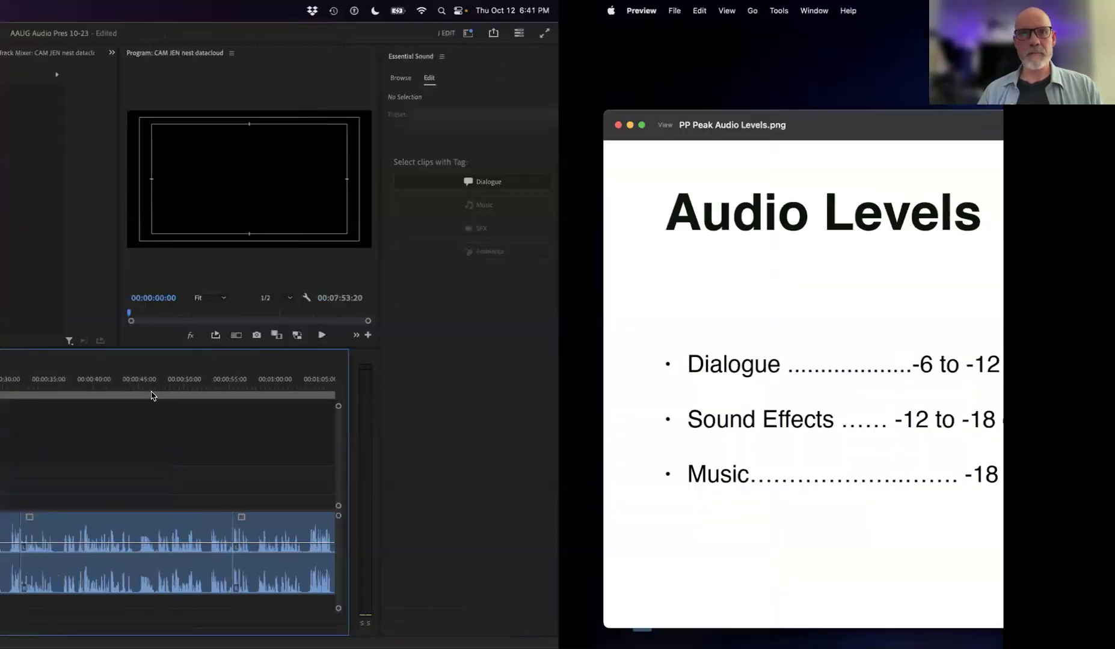
key("ctrl+Left")
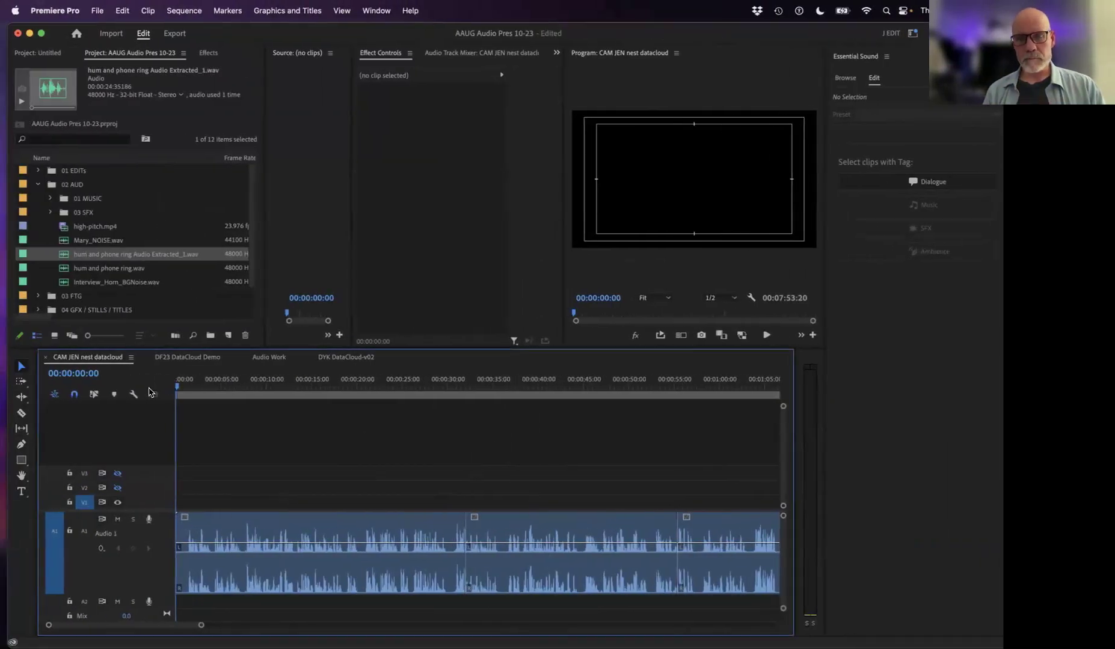
mouse_move(3, 419)
left_click(18, 293)
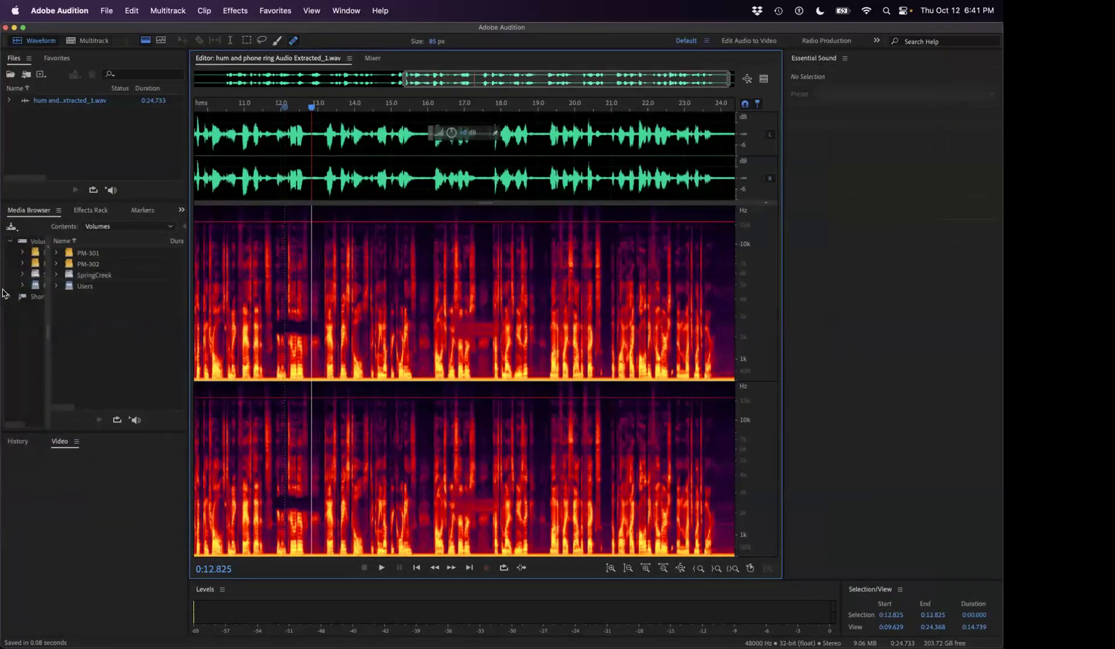
left_click(16, 287)
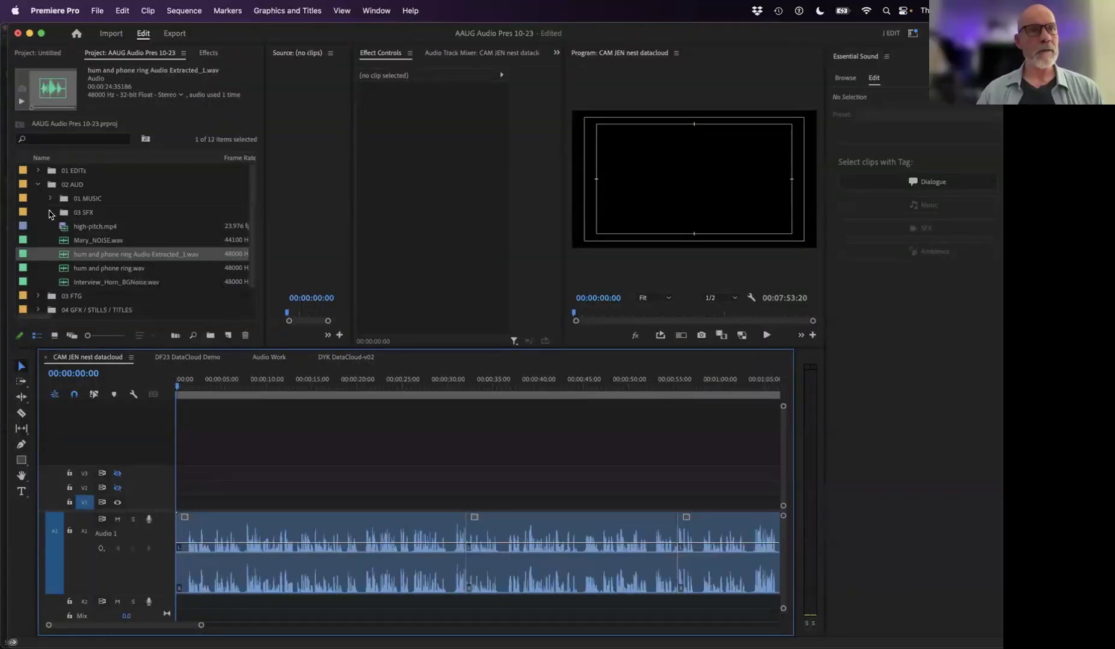
left_click(39, 185)
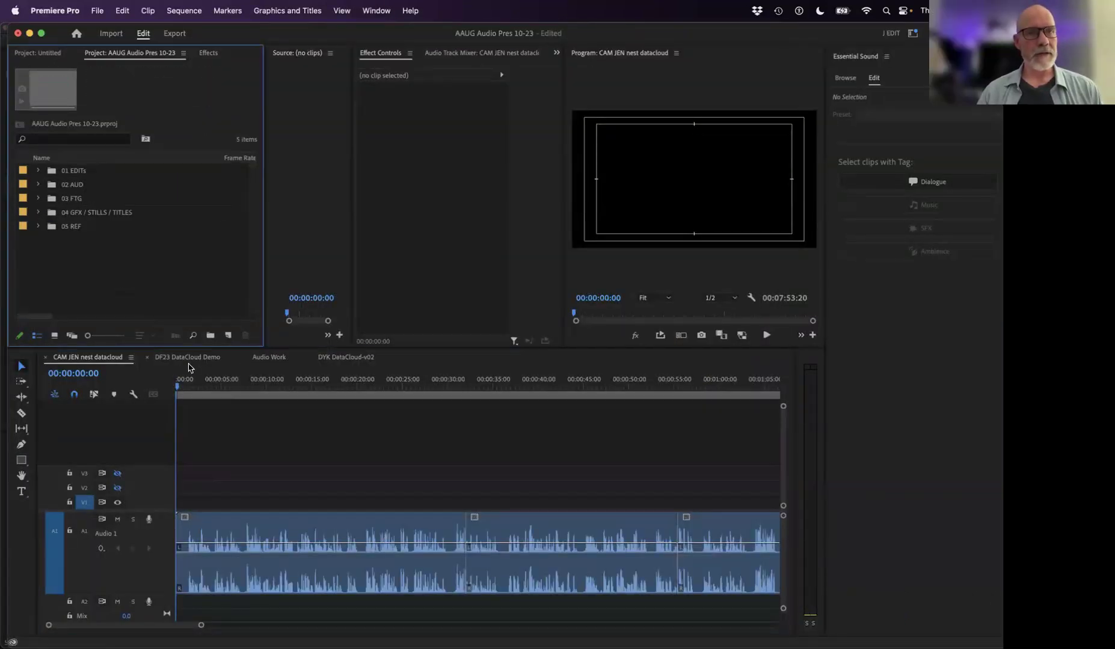
- Look at the DF23 DataCloud Demo sequence and open the DYK DataCloud-v02 sequence
left_click(95, 366)
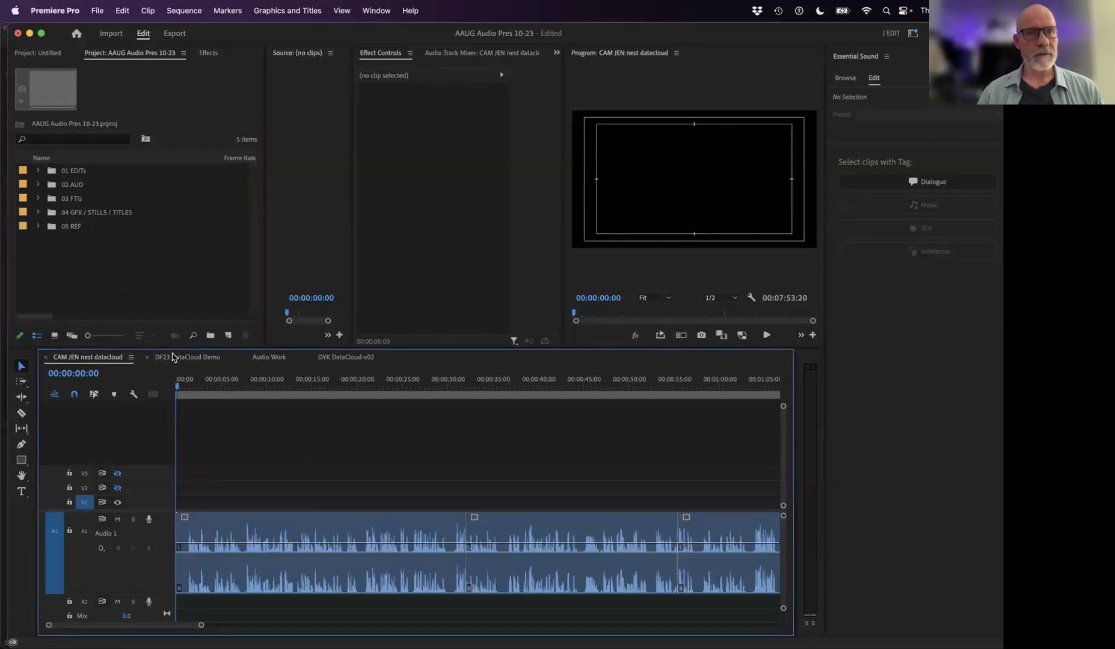
left_click(175, 357)
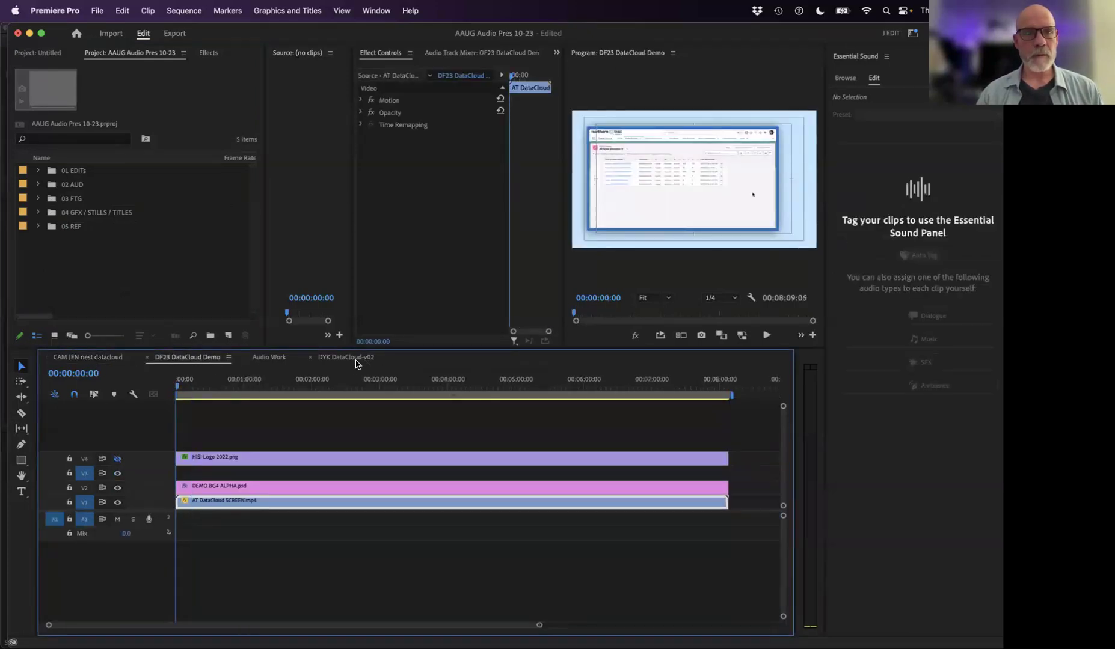
left_click(360, 359)
- Play the opening from 00:00:01:17 to hear the mix, and return the playhead to 00:00:04:09
left_click(271, 382)
left_click_drag(259, 382, 207, 383)
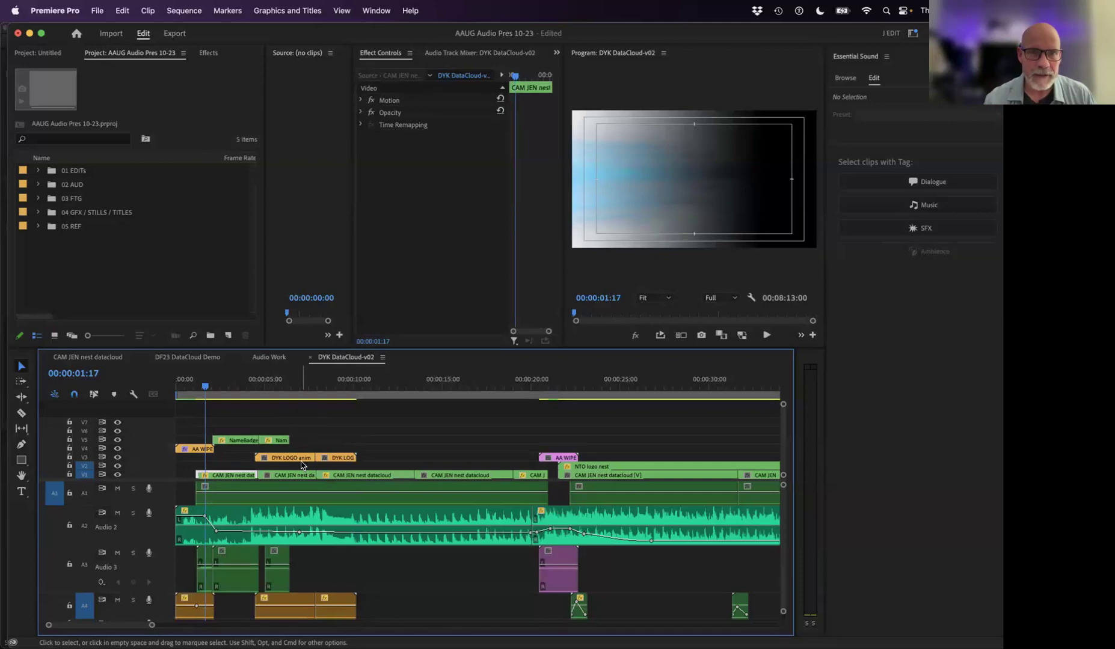
key("space")
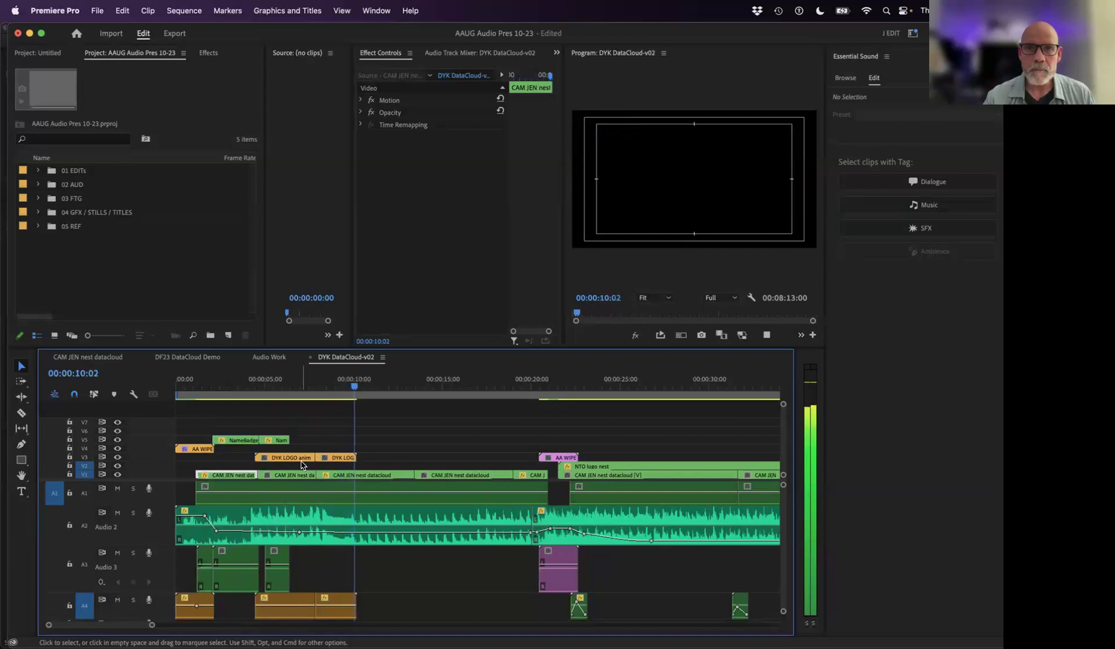
left_click(337, 475)
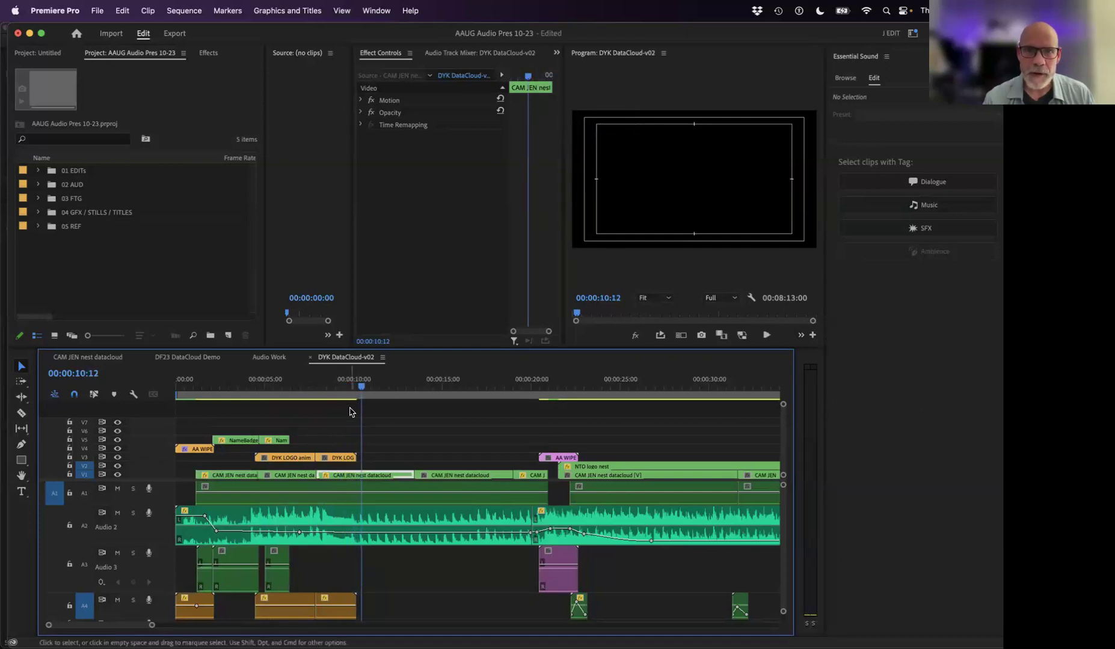
left_click_drag(357, 387, 253, 391)
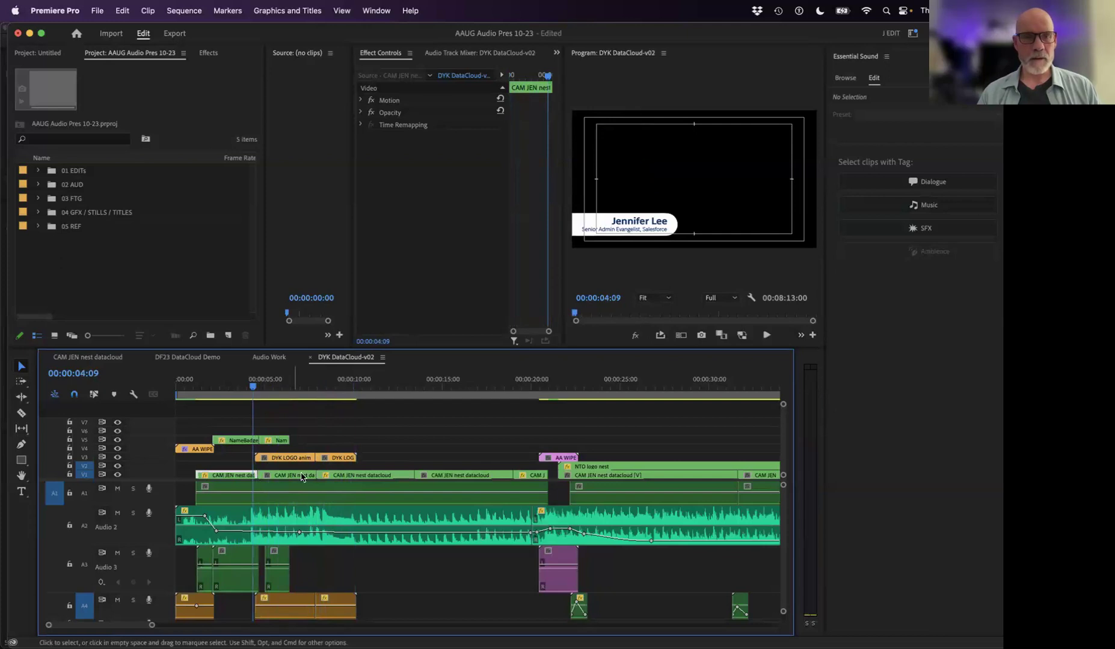
- Load the Whoosh sound effects clip from the 03 SFX bin into the Source monitor and widen the monitor to show its waveform
left_click(38, 185)
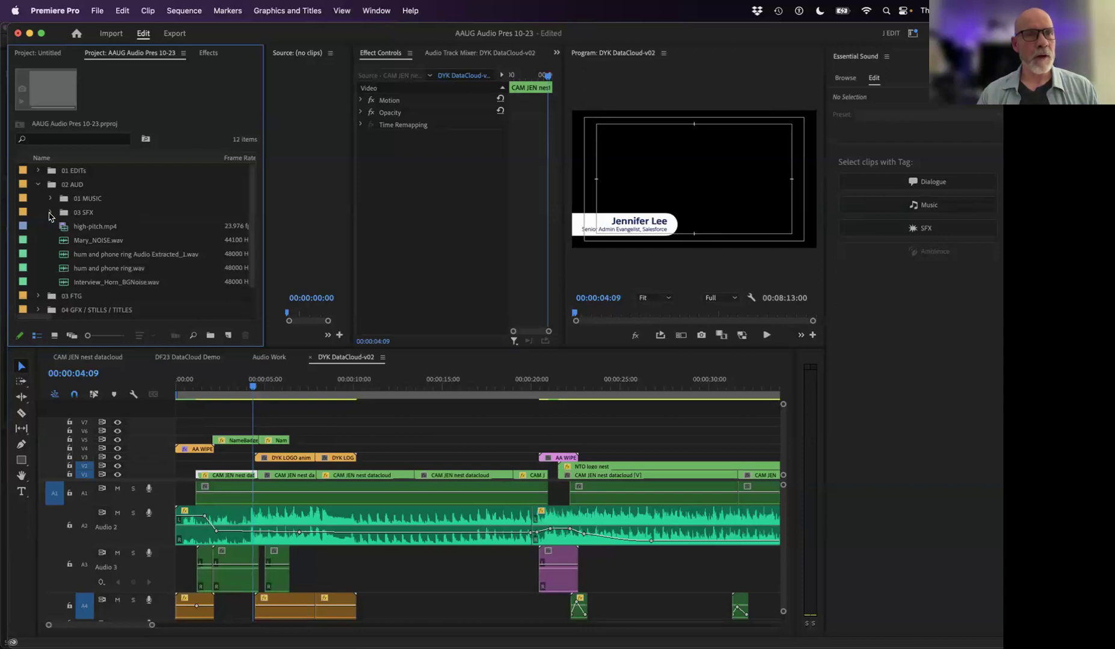
left_click(50, 212)
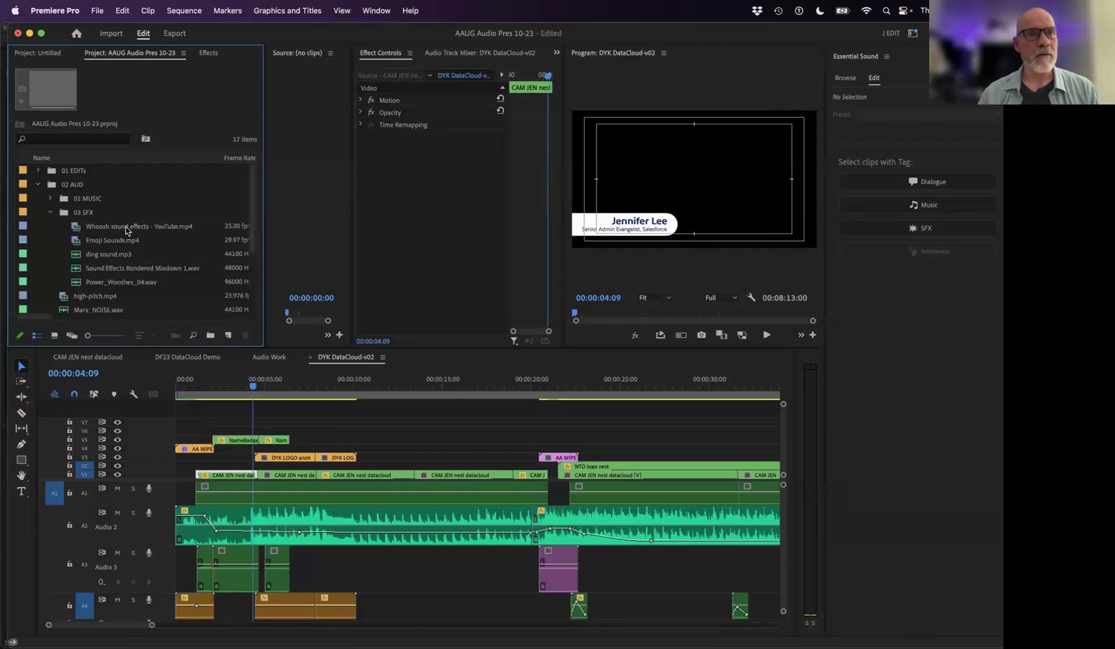
double_click(126, 229)
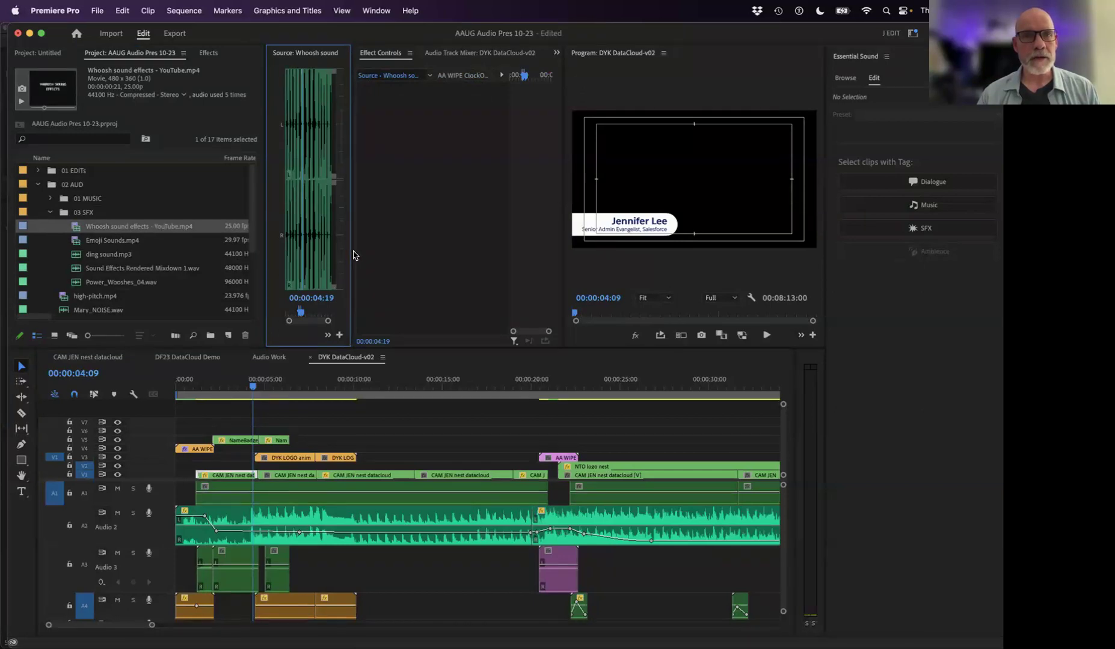
left_click_drag(351, 251, 751, 251)
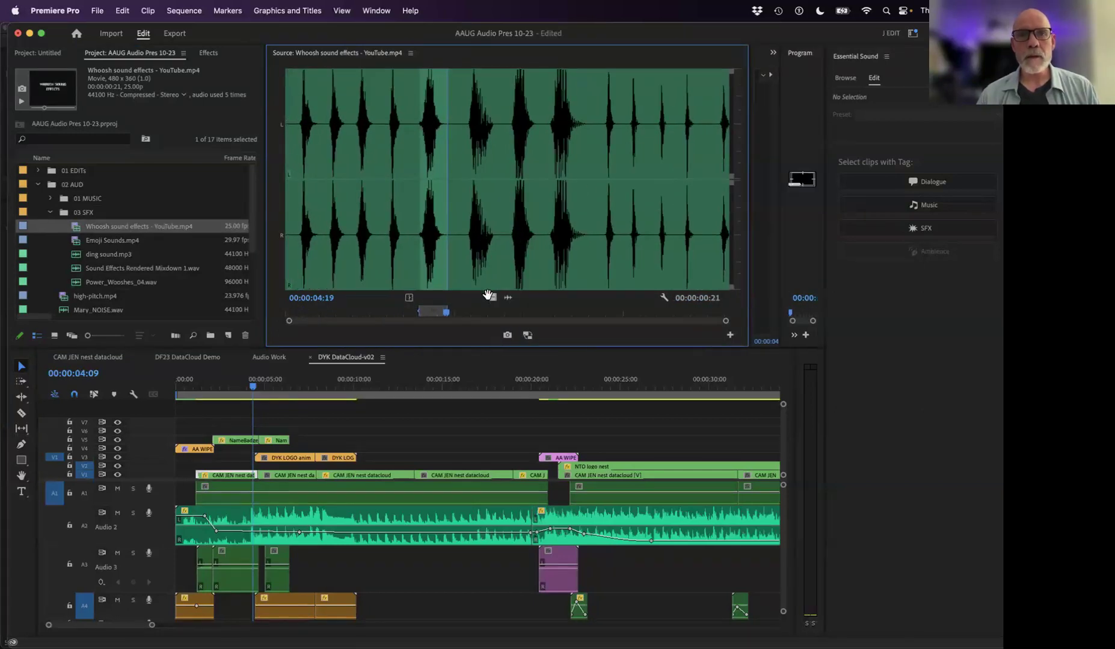
- Mark the whoosh from 00:00:06:16 to 00:00:07:11 and place its audio on the Audio 3 track at about 13 seconds
left_click_drag(453, 312, 512, 314)
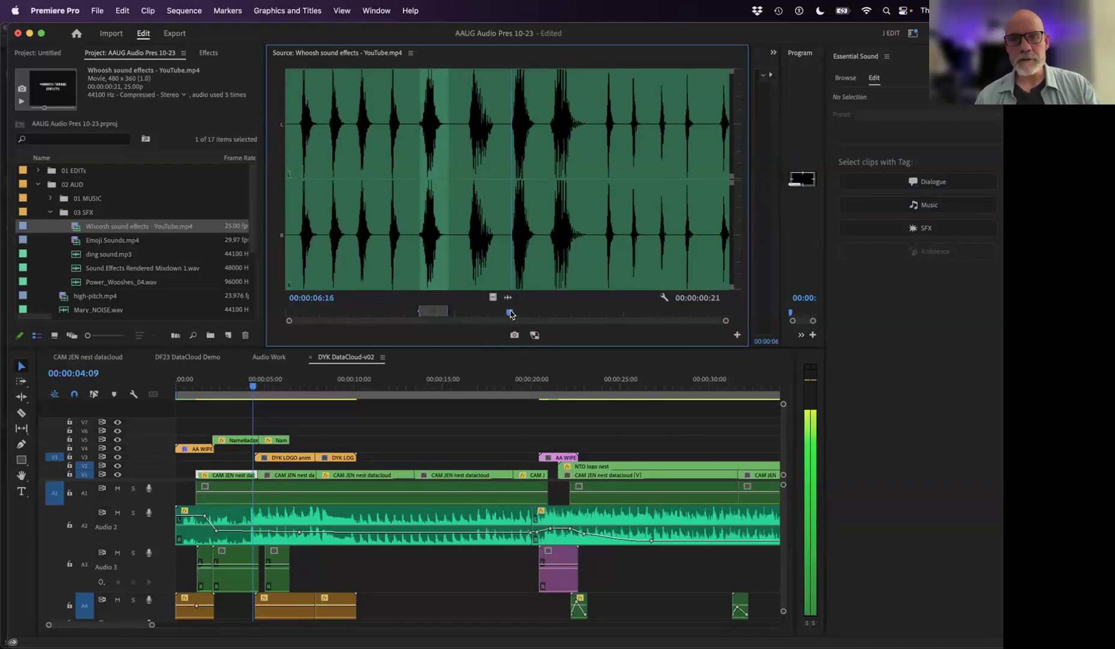
key("i")
key("space")
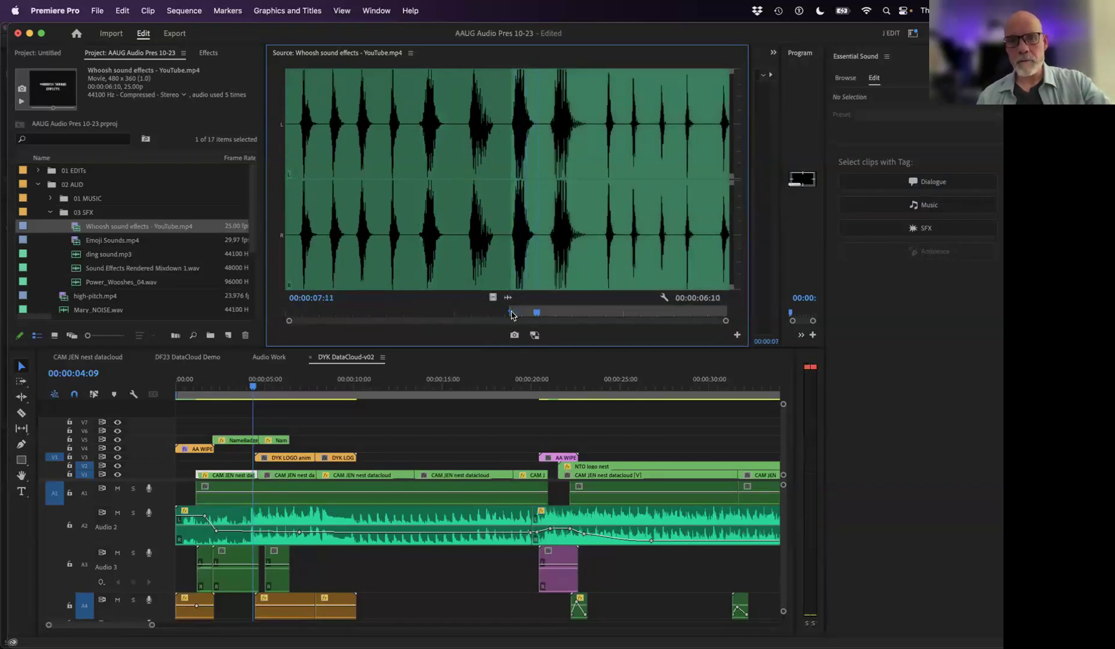
key("o")
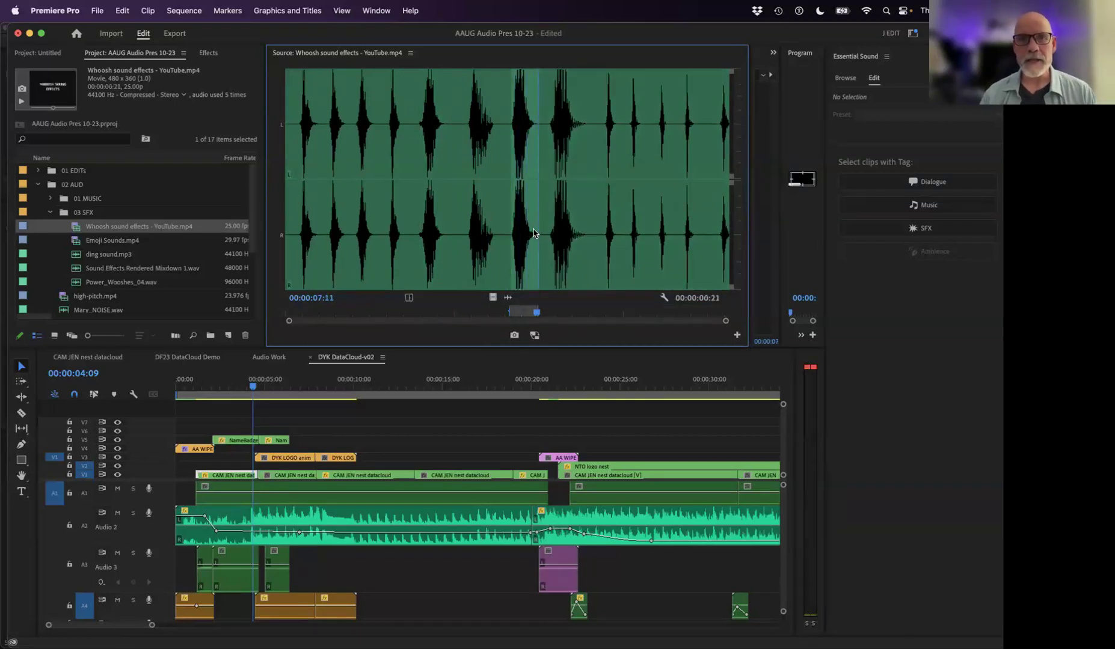
left_click_drag(509, 297, 412, 569)
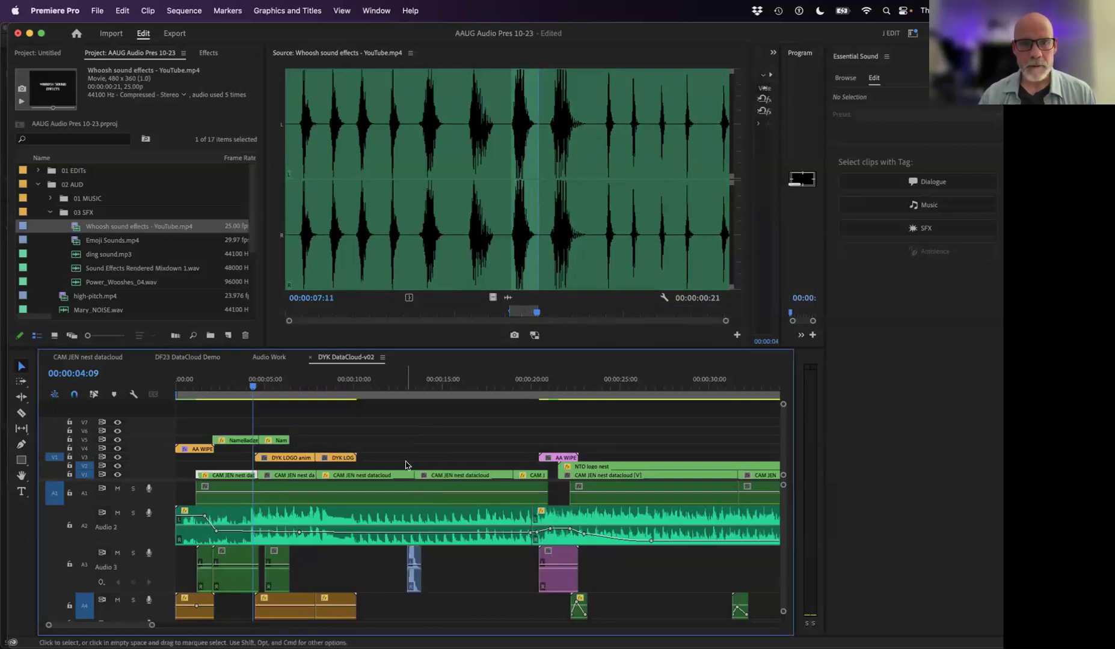
- Cue the sequence a little before the new whoosh and play up to 00:00:12:23
left_click(409, 384)
left_click_drag(411, 383, 402, 384)
left_click(378, 380)
key("space")
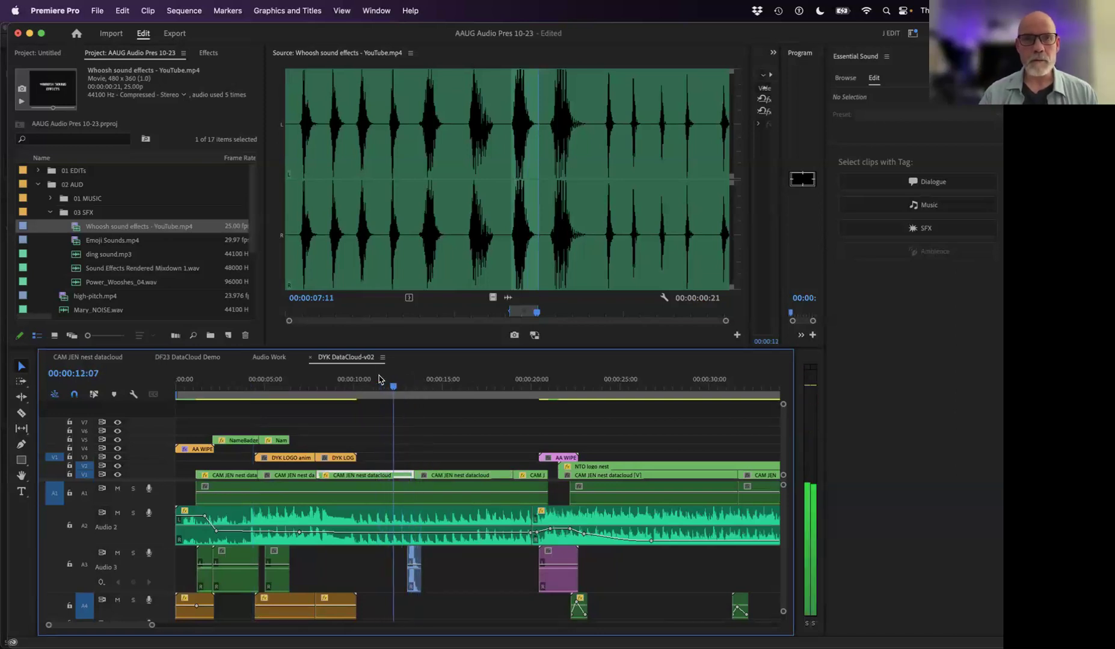
key("space")
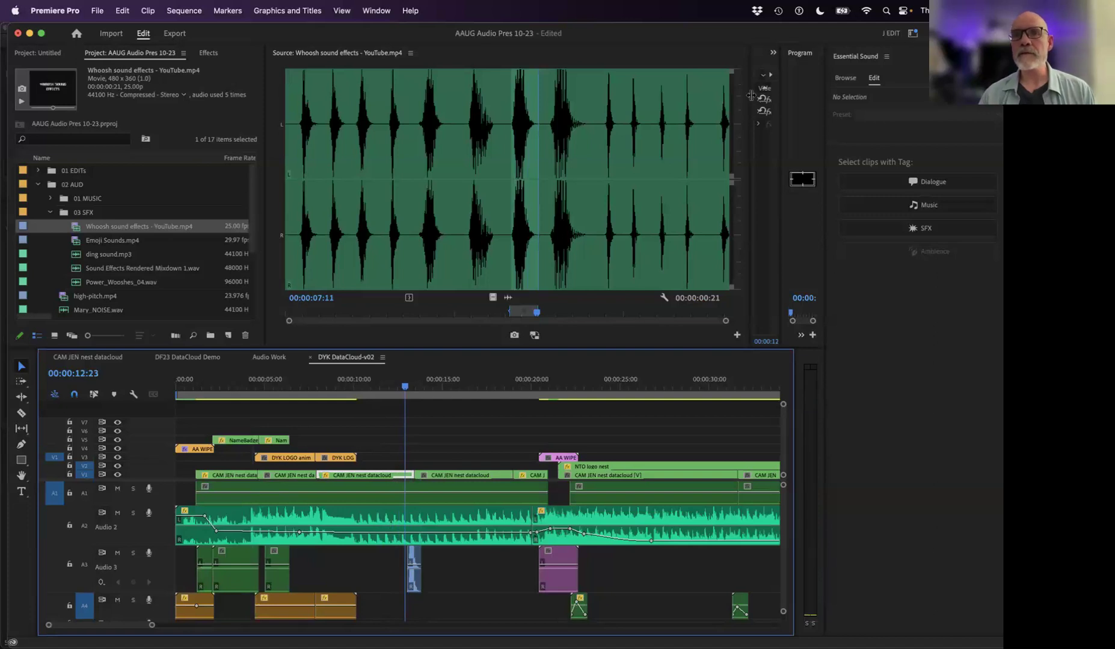
- Reset the workspace to its saved layout and play through the new whoosh from 00:00:12:08
left_click(913, 35)
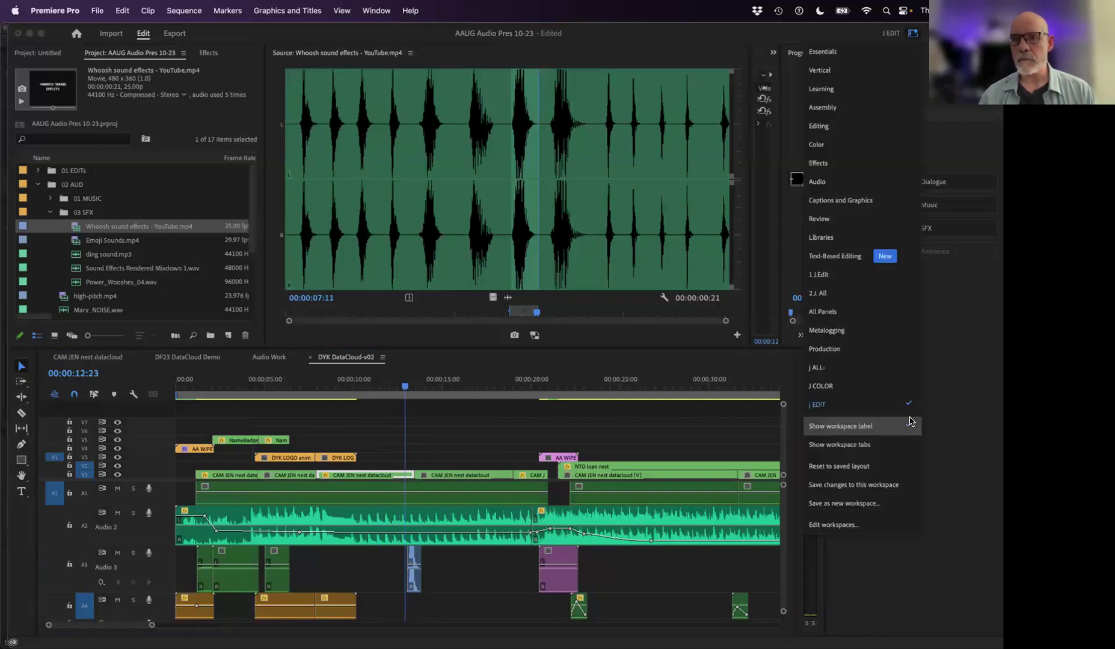
left_click(900, 466)
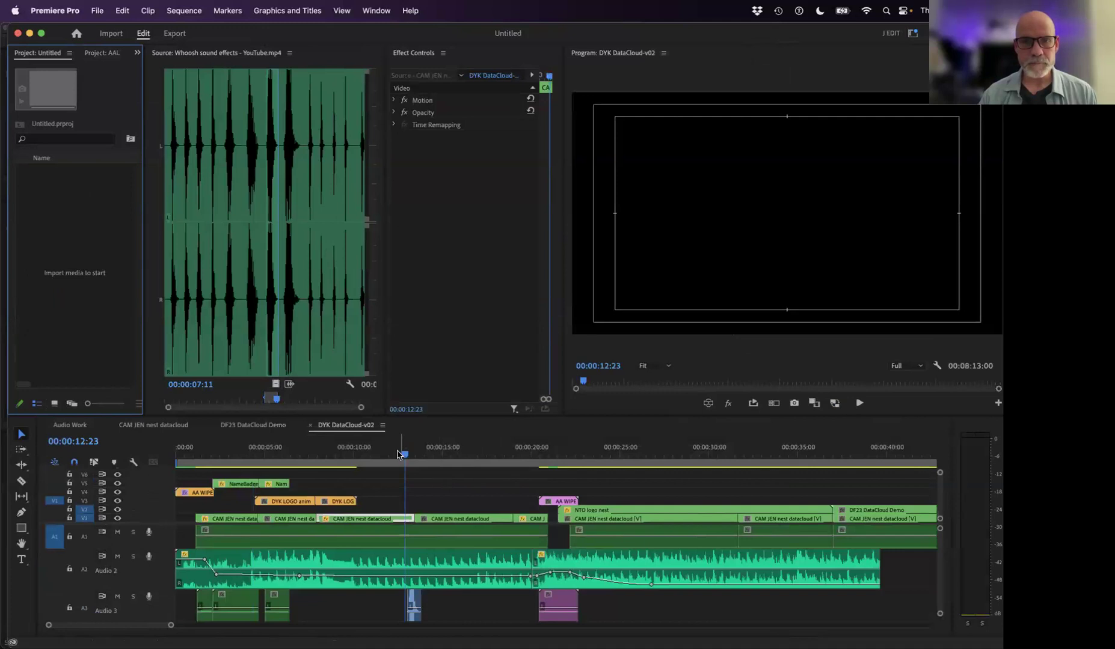
scroll(416, 456, "right", 3)
left_click(368, 452)
right_click(356, 447)
left_click(354, 451)
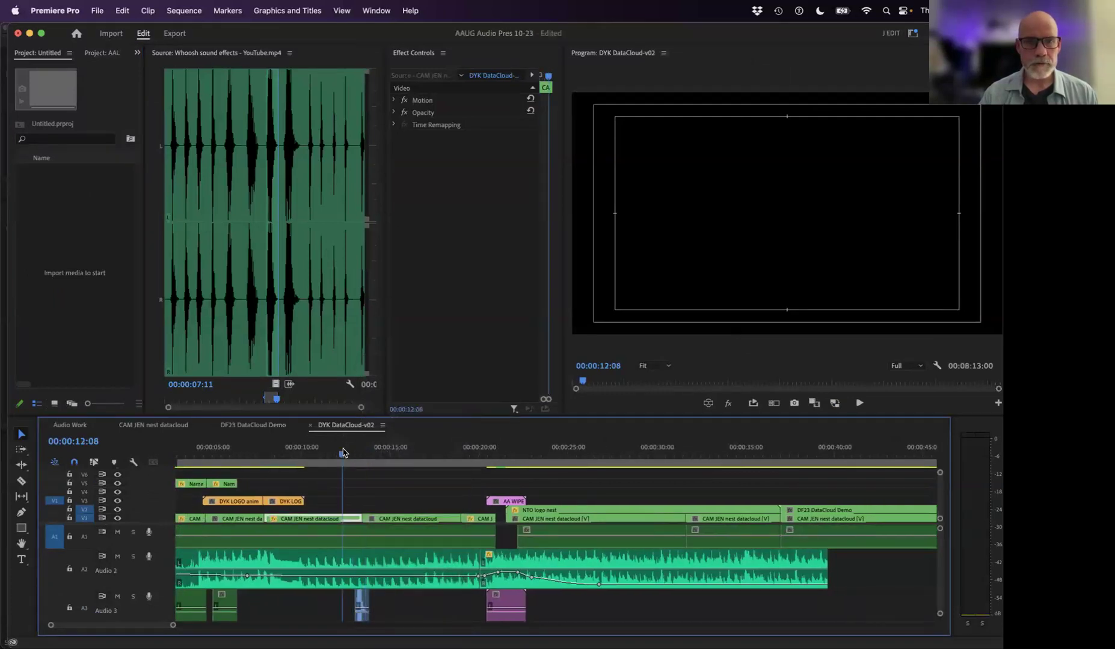
key("space")
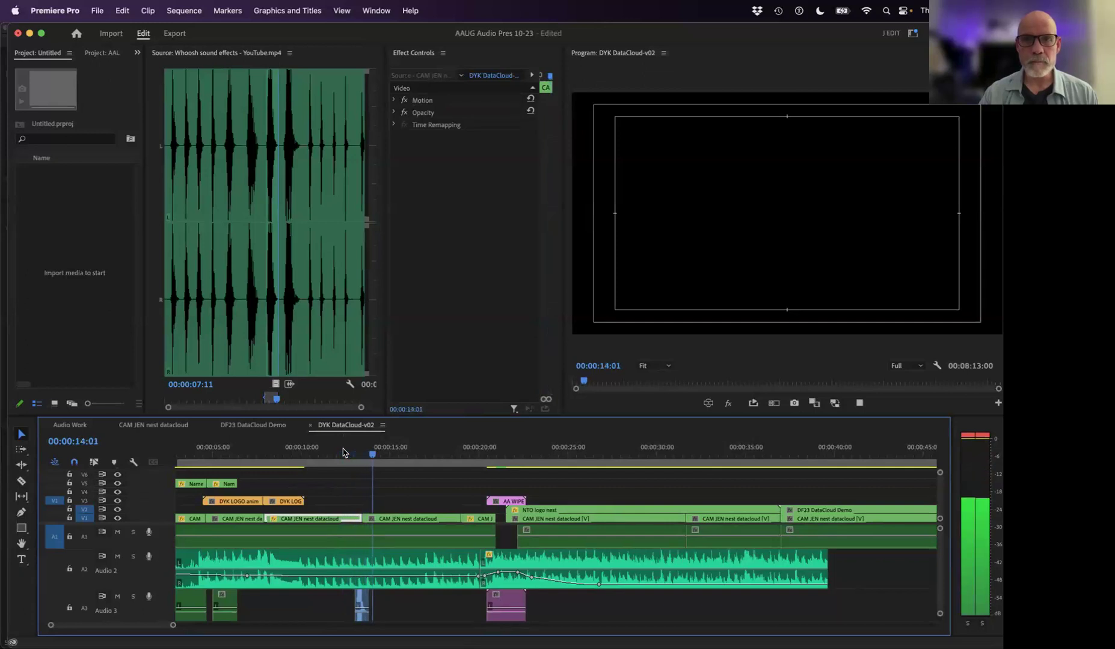
key("space")
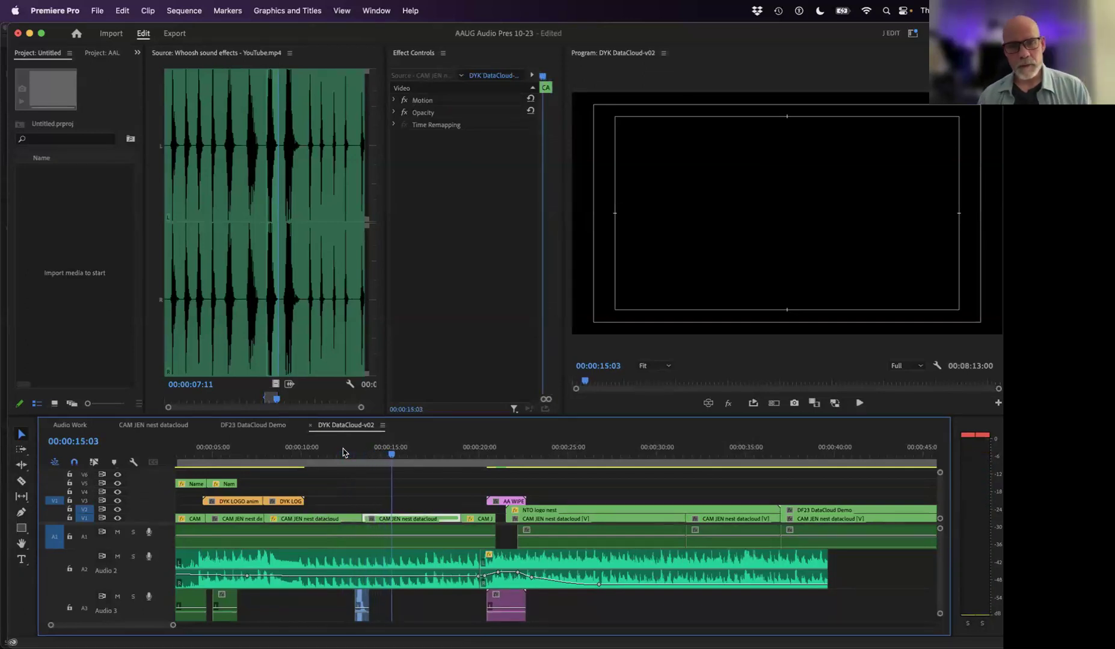
- Select the whoosh clip on Audio 3, expand its Volume effect with more room for Effect Controls, and turn off Level keyframing
left_click(362, 606)
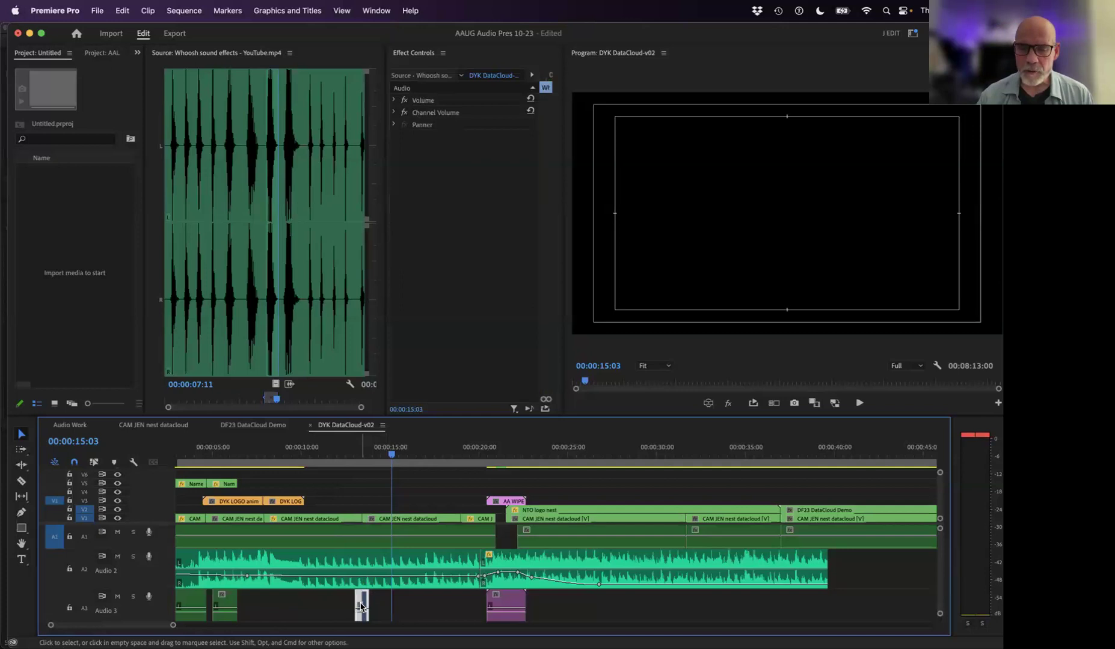
scroll(361, 606, "up", 5)
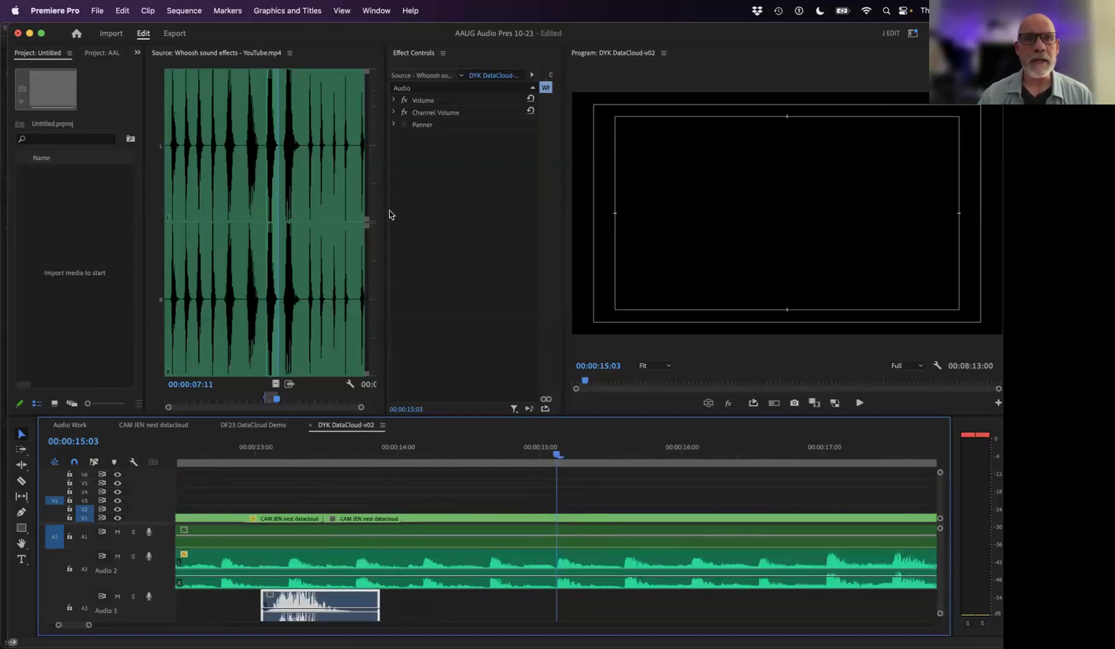
left_click_drag(383, 206, 255, 209)
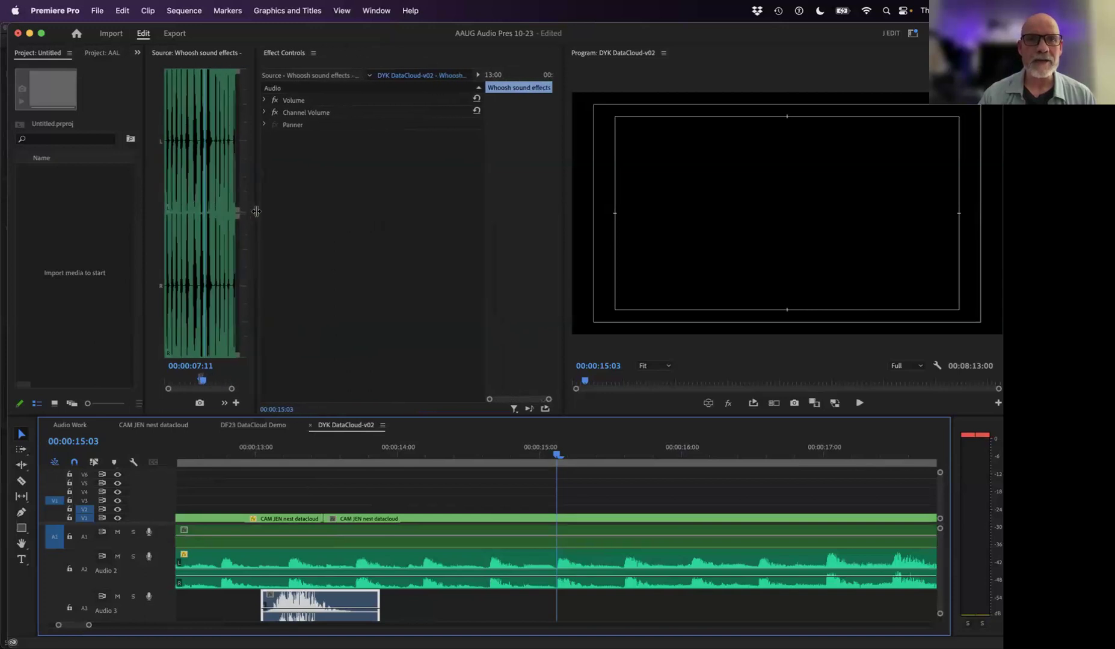
left_click(266, 101)
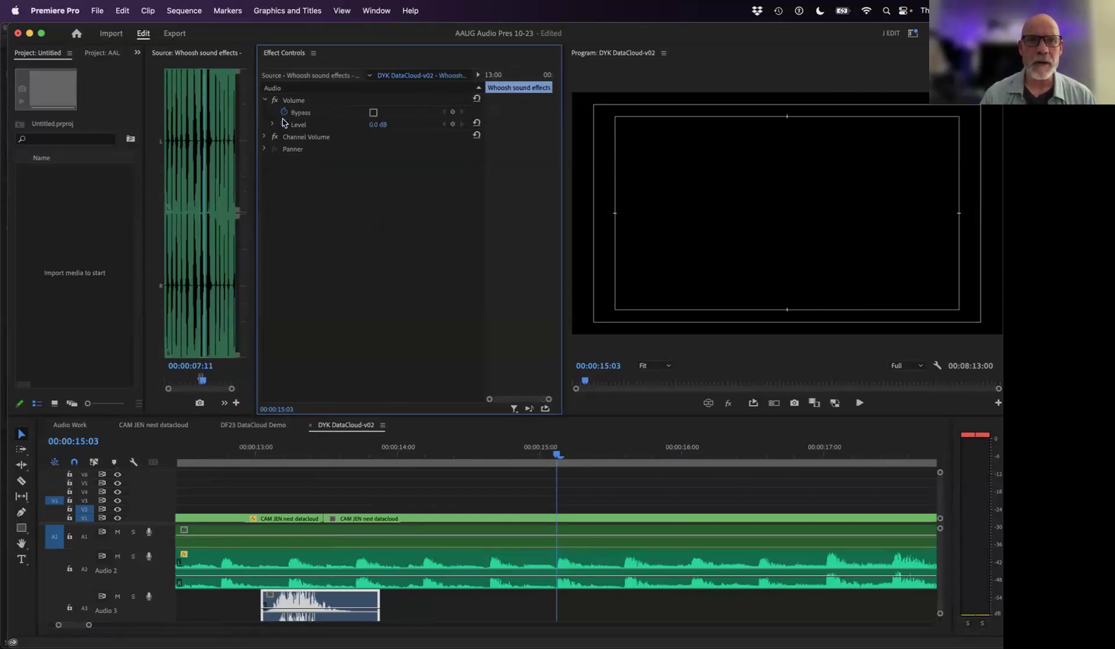
left_click(285, 125)
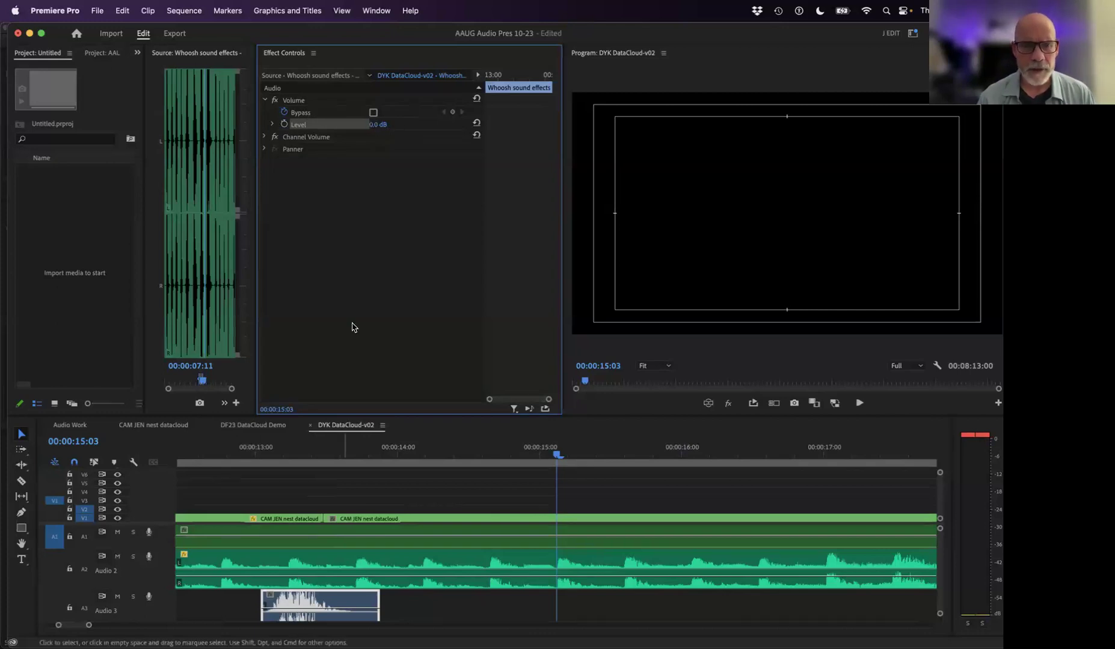
- Lower the whoosh clip's volume to -8.7 dB and play through it from about 13 seconds
left_click_drag(334, 606, 334, 614)
left_click(255, 451)
key("space")
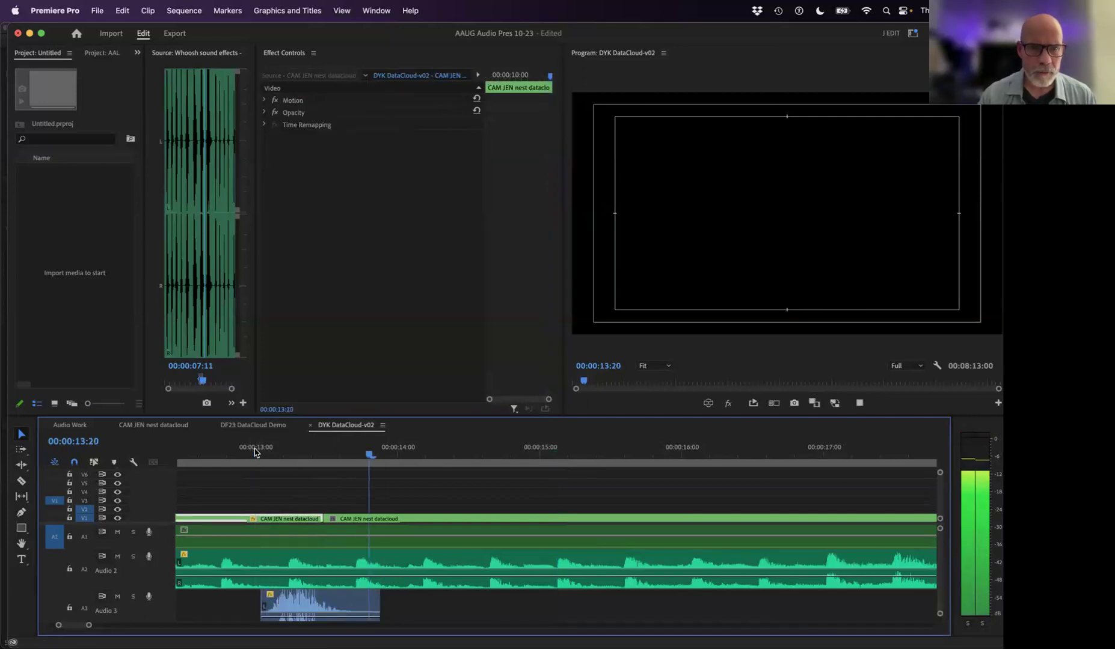
key("space")
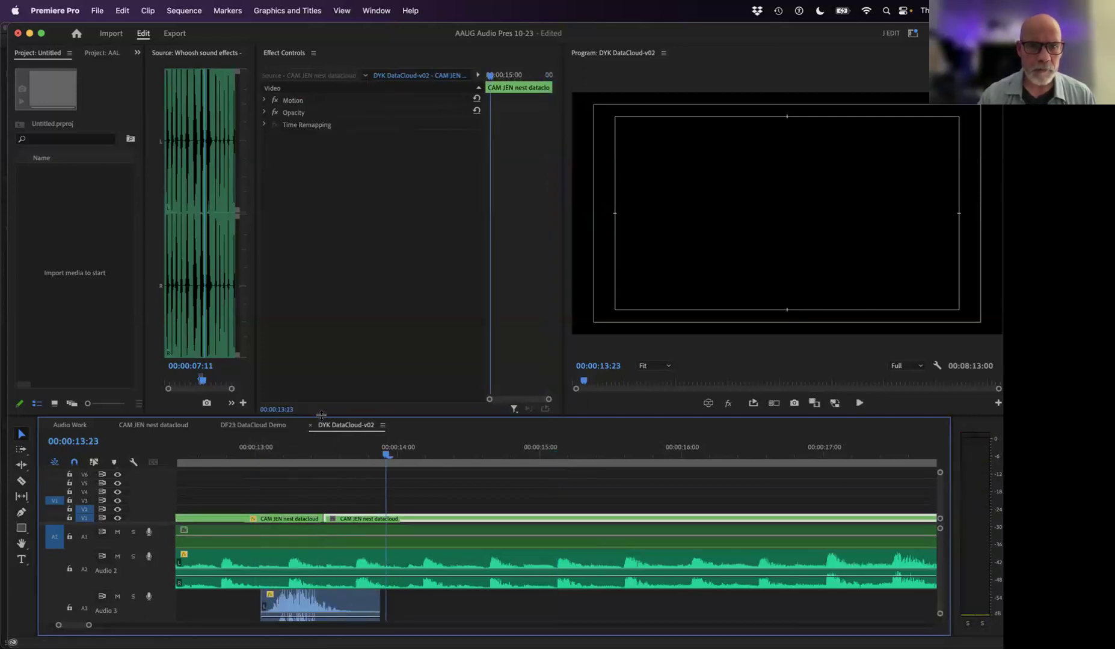
- Enlarge the timeline area and lower the selected whoosh clip's level in 1 dB steps to below -18.7 dB
left_click_drag(321, 415, 321, 295)
left_click(299, 529)
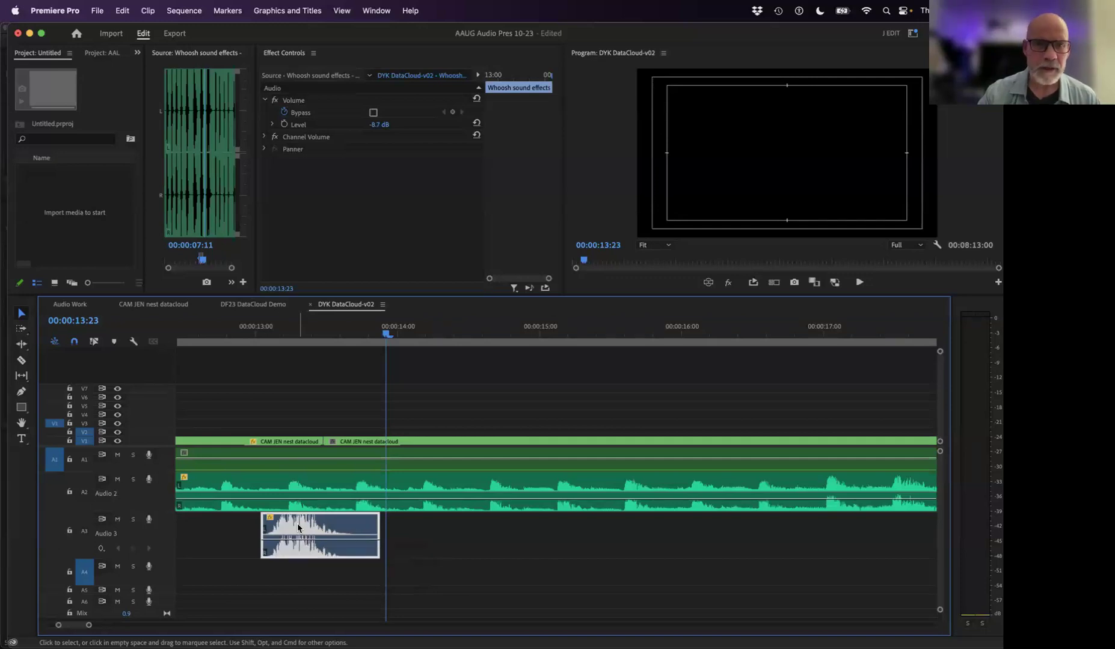
key("[")
key("[")
key("[")
key("[")
key("[")
key("[")
key("[")
key("[")
key("[")
key("[")
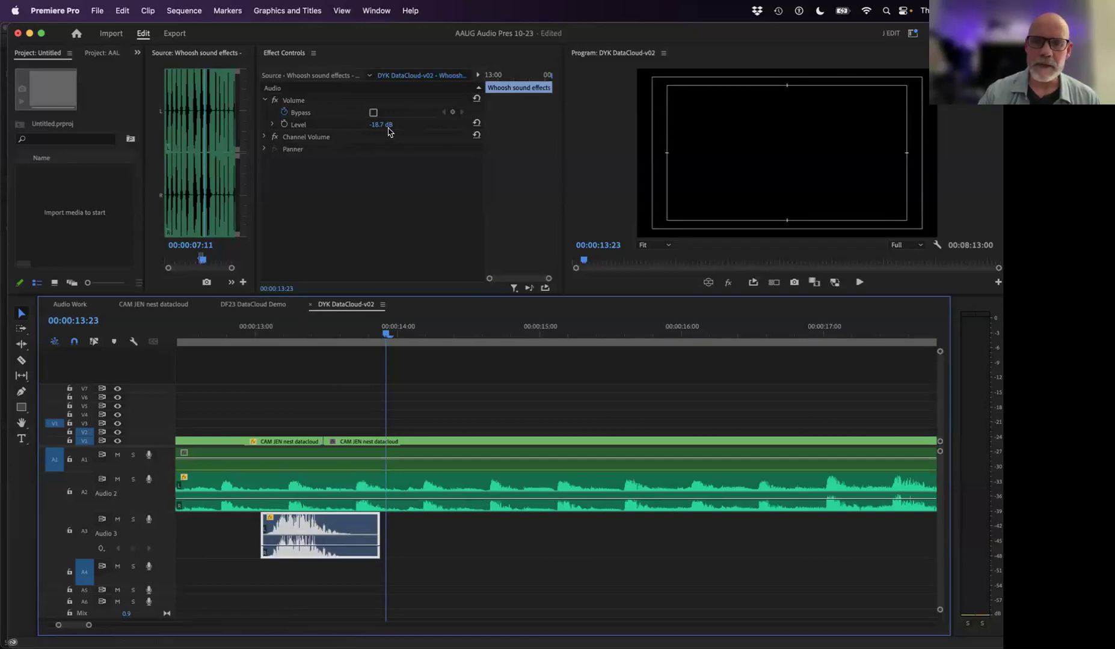
key("[")
key("[")
key("[")
key("[")
- Raise the whoosh clip's level in 1 dB steps, bring it back down to -9.7 dB, and fine-tune its volume line
key("bracketright")
key("bracketright")
key("bracketright")
key("bracketright")
key("bracketright")
key("bracketright")
key("bracketright")
key("bracketright")
key("bracketright")
key("bracketright")
key("bracketright")
key("bracketright")
key("bracketright")
key("bracketright")
key("bracketright")
key("bracketright")
key("bracketright")
key("bracketright")
key("bracketleft")
key("bracketleft")
key("bracketleft")
key("bracketleft")
key("bracketleft")
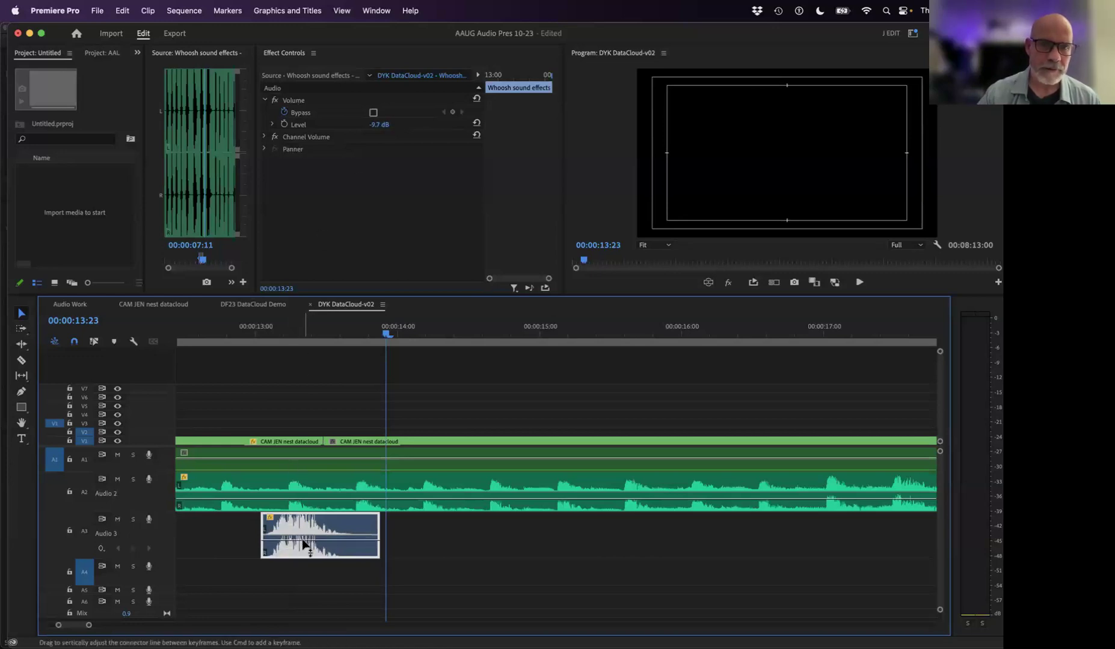
left_click_drag(304, 545, 303, 537)
- Check the whole sequence in the timeline, return to the opening section, and place the playhead at 00:00:08:13
left_click_drag(383, 333, 313, 334)
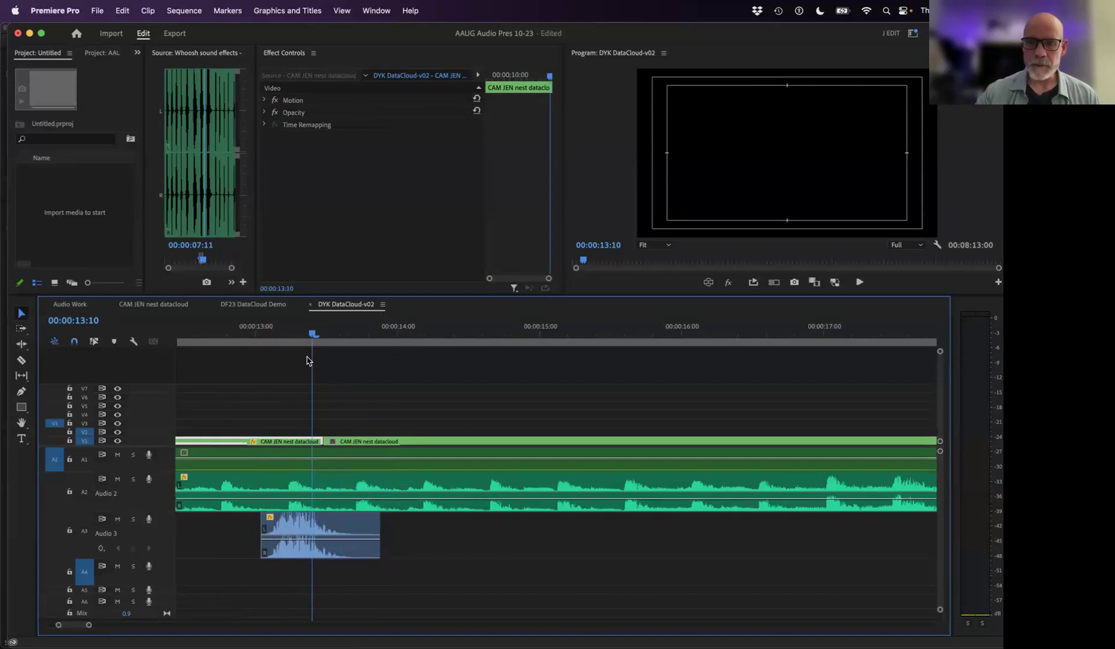
key("backslash")
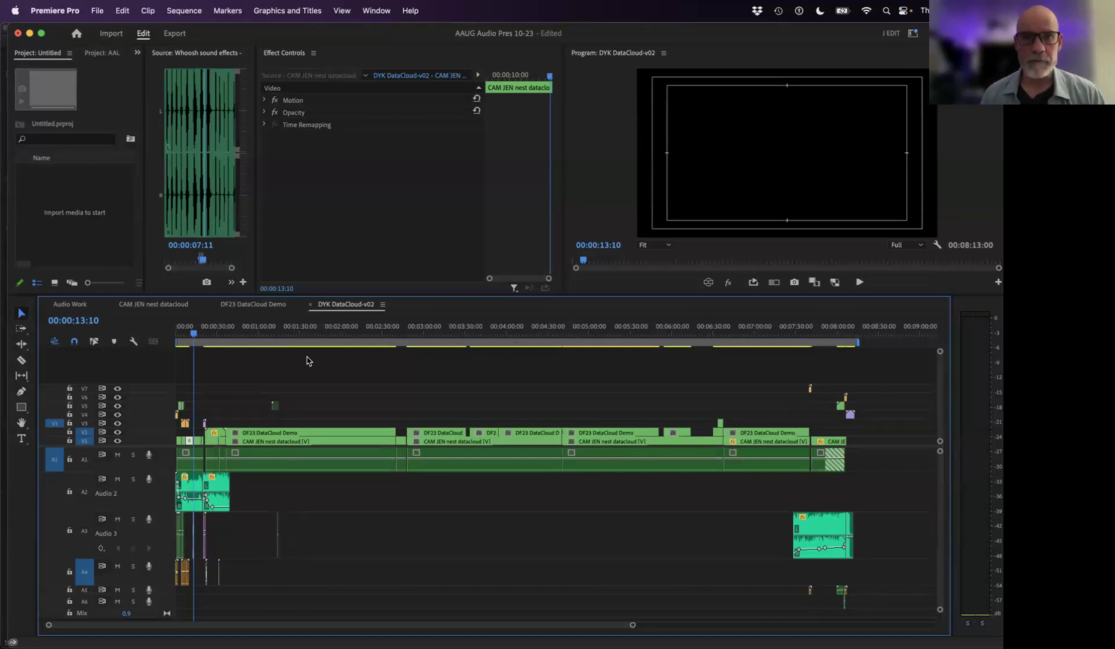
key("backslash")
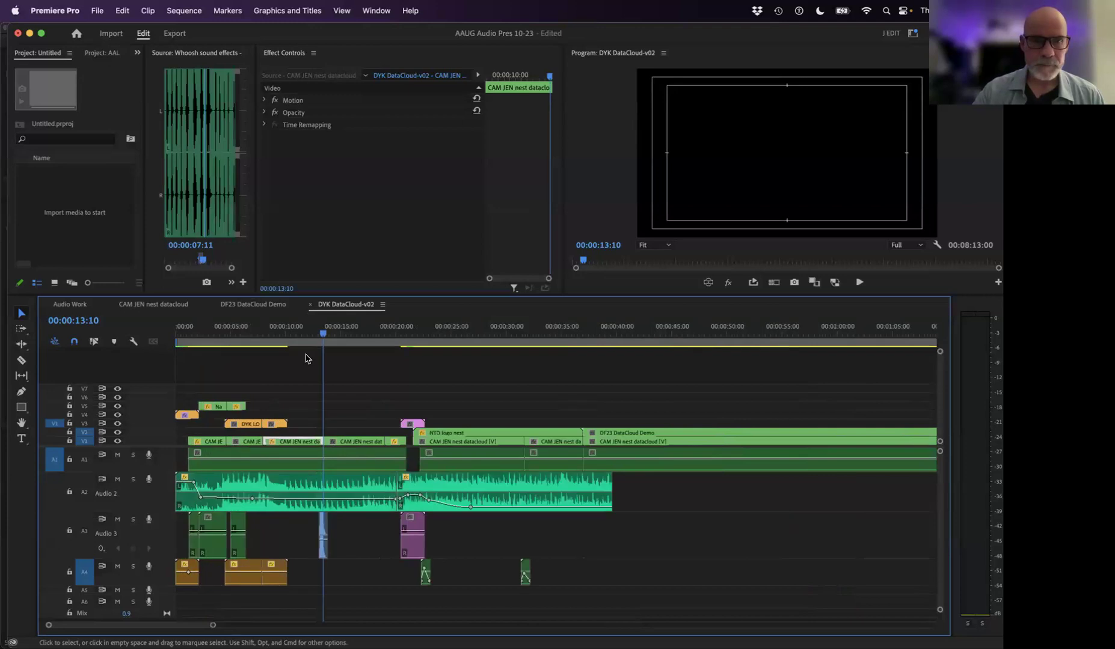
left_click_drag(297, 329, 271, 339)
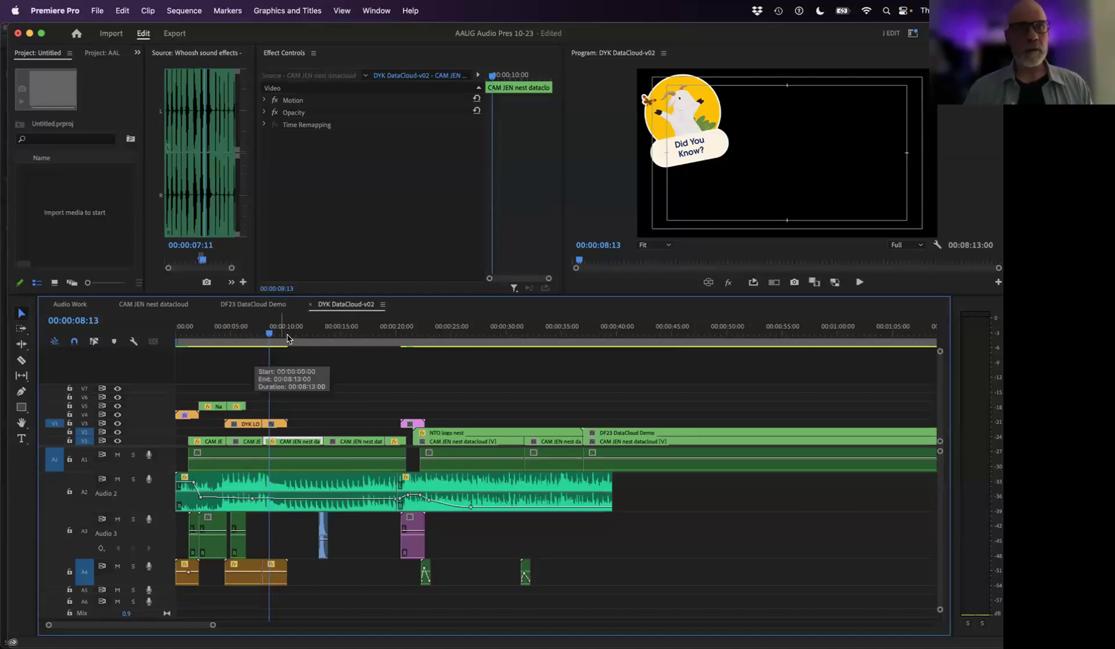
- Fit the whole DYK DataCloud-v02 sequence in the timeline and increase the height of the Audio 1 track
left_click(294, 334)
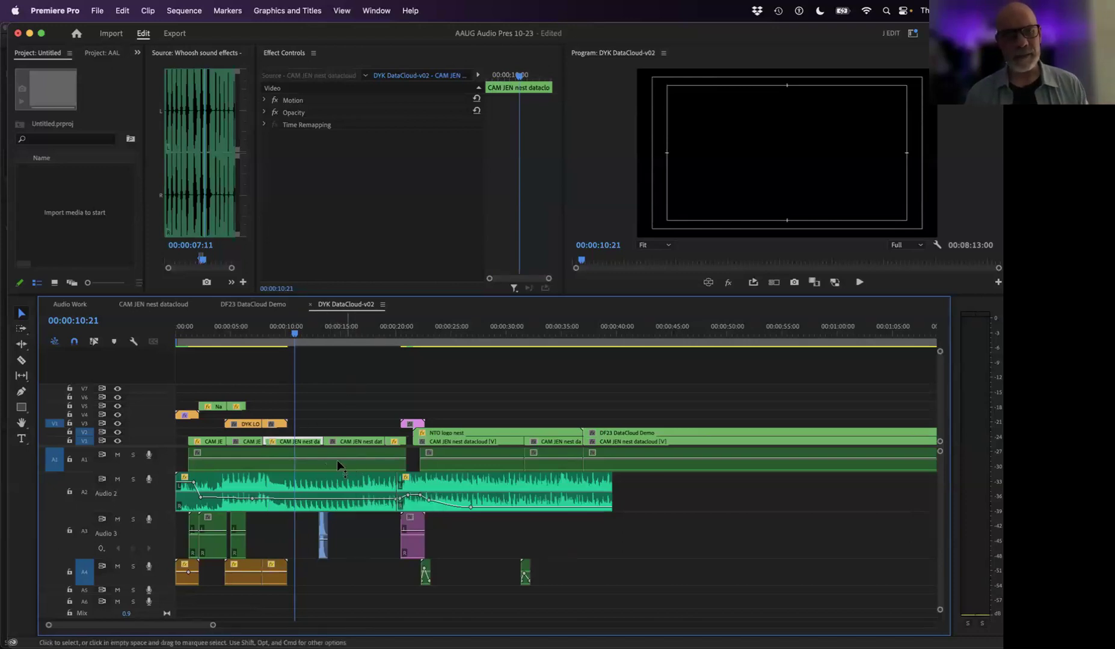
key("backslash")
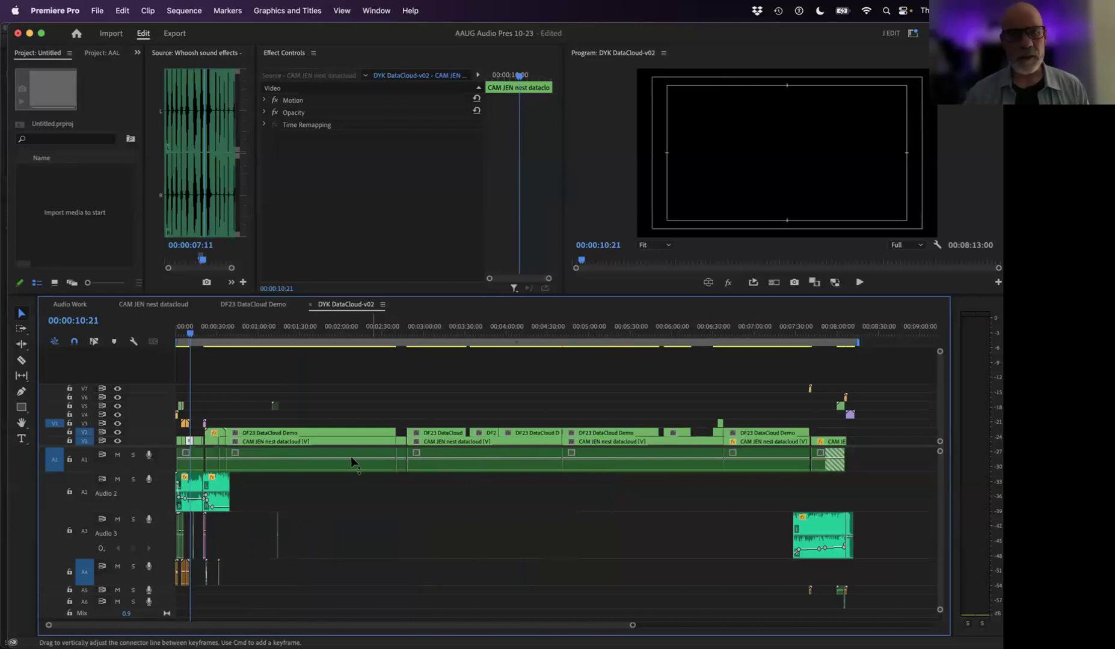
left_click_drag(161, 472, 167, 529)
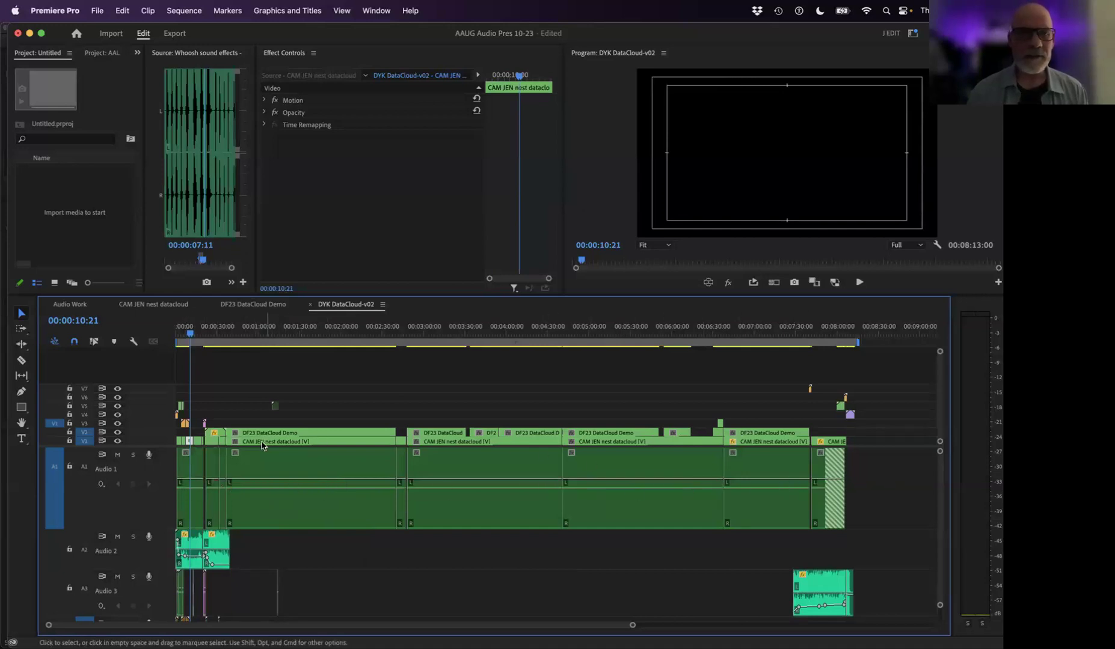
- Open the nested CAM JEN nest datacloud sequence at about 00:01:09, examine its waveforms, and compare them with the Audio Work sequence
left_click(270, 335)
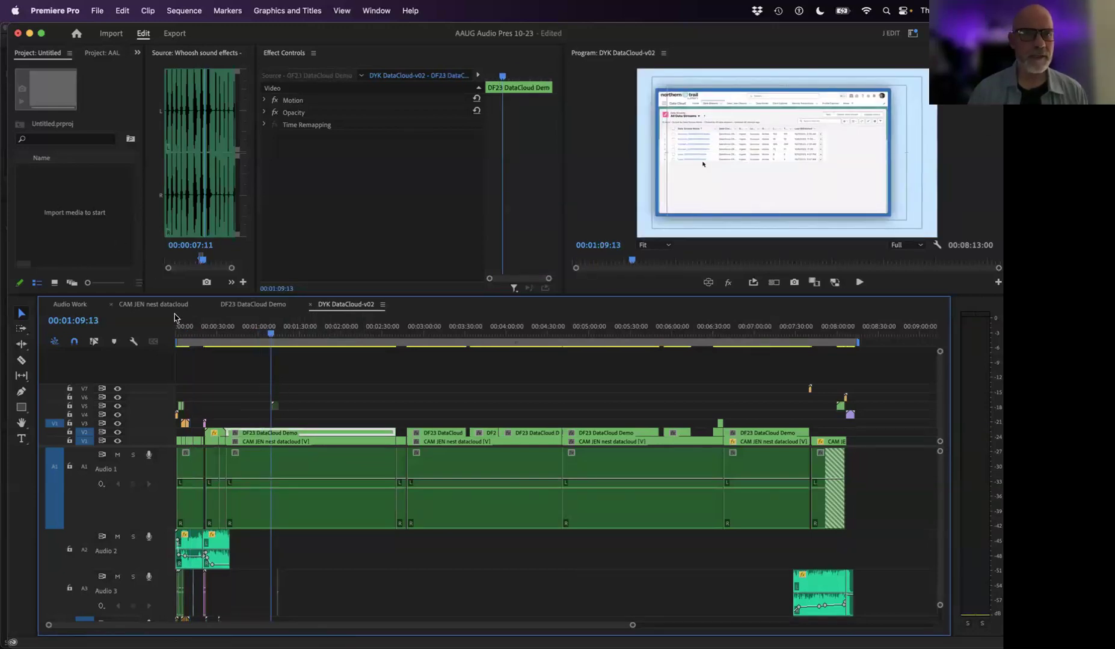
double_click(275, 445)
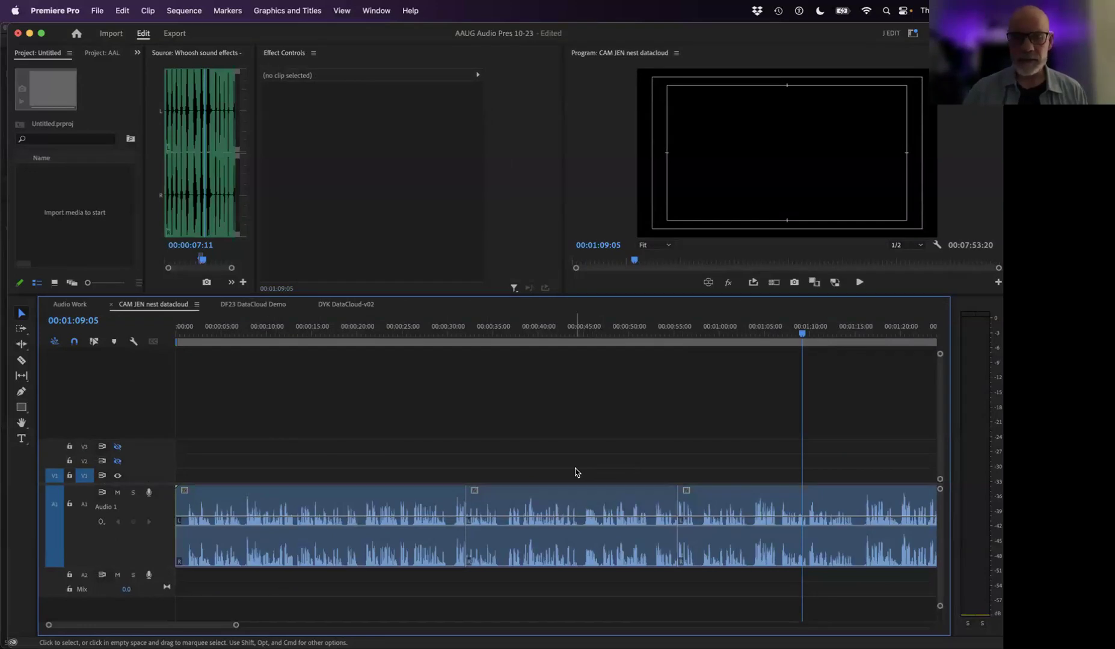
key("minus")
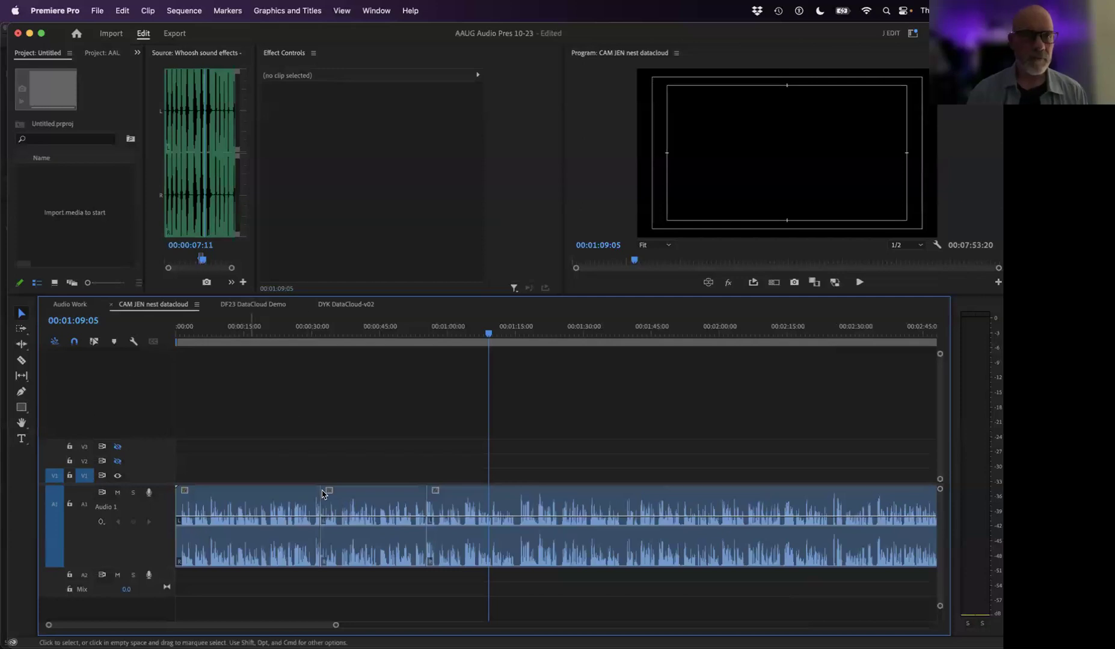
left_click(80, 306)
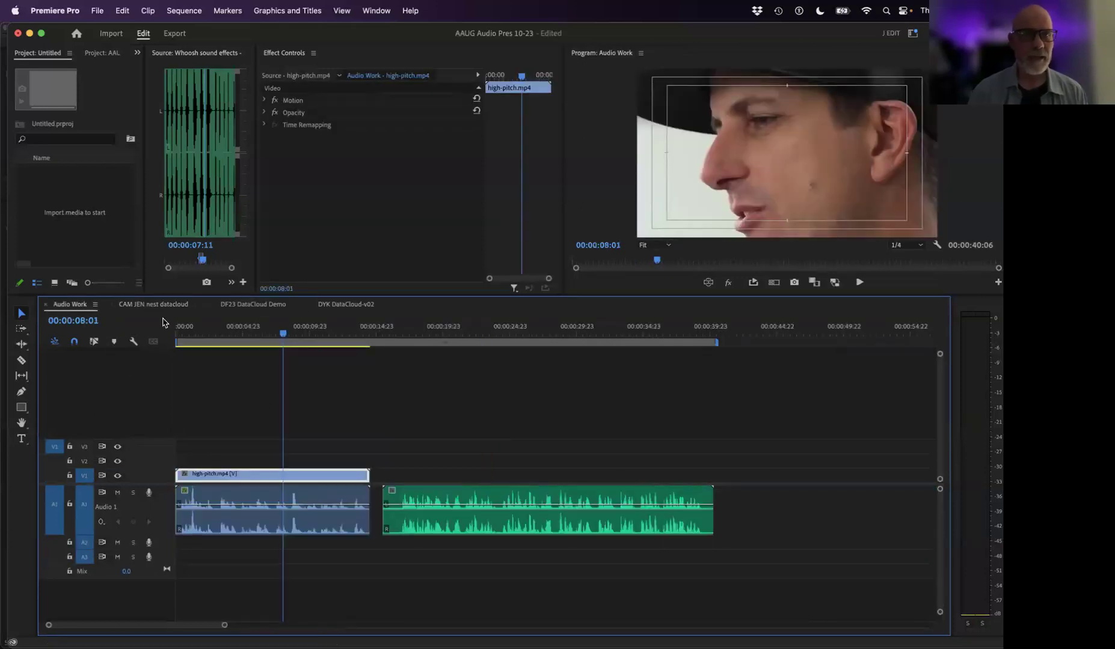
- Return to the DYK DataCloud-v02 sequence and render its audio so the nested clips draw waveforms
left_click(327, 305)
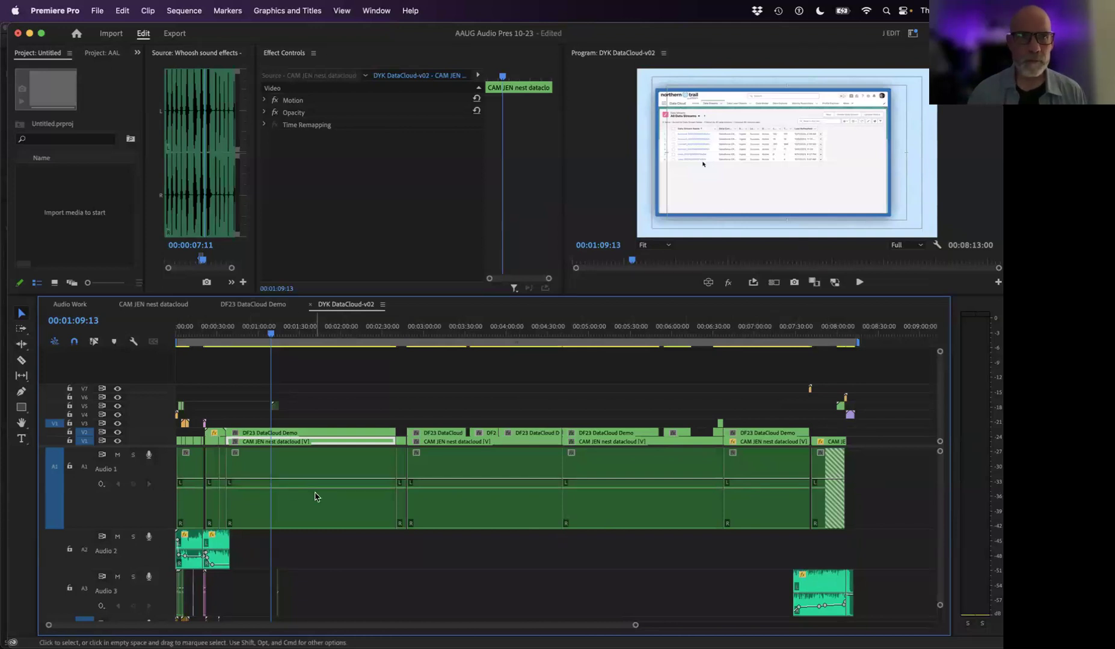
left_click(184, 11)
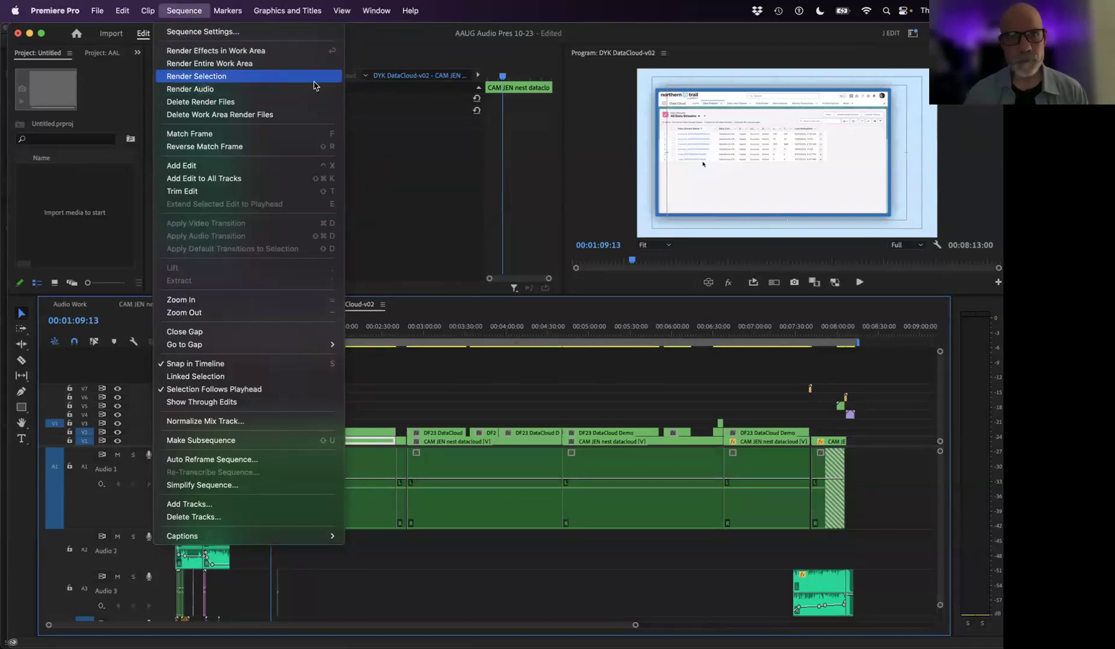
left_click(215, 93)
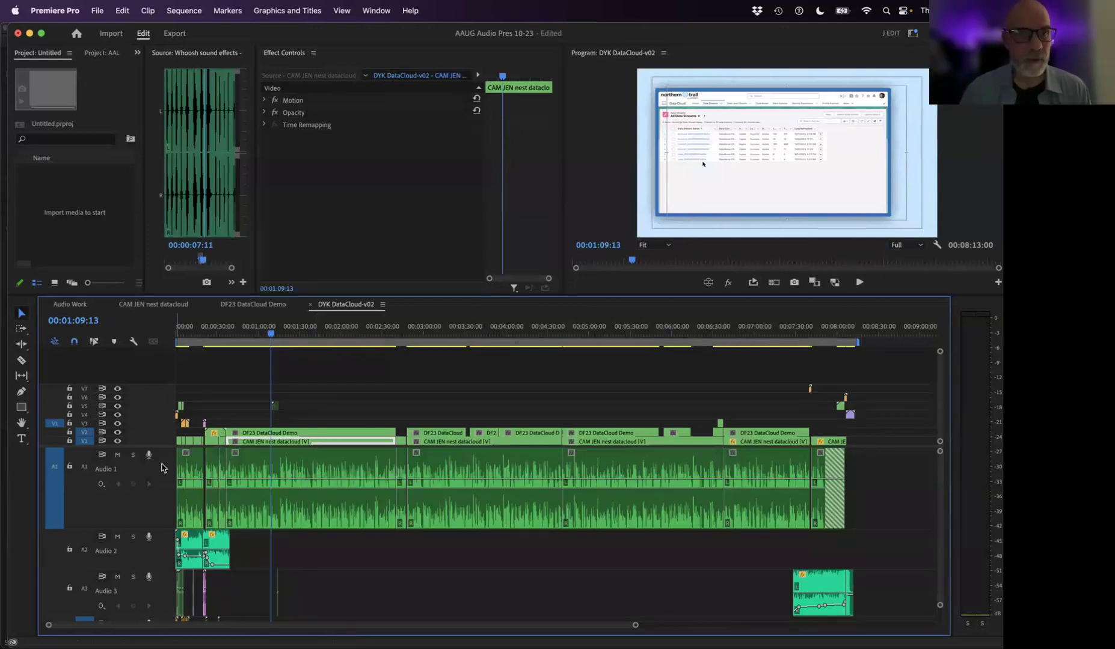
- Mute the Audio 1 track and play through the demo section for a few seconds, stopping at 00:02:12:22
left_click(117, 455)
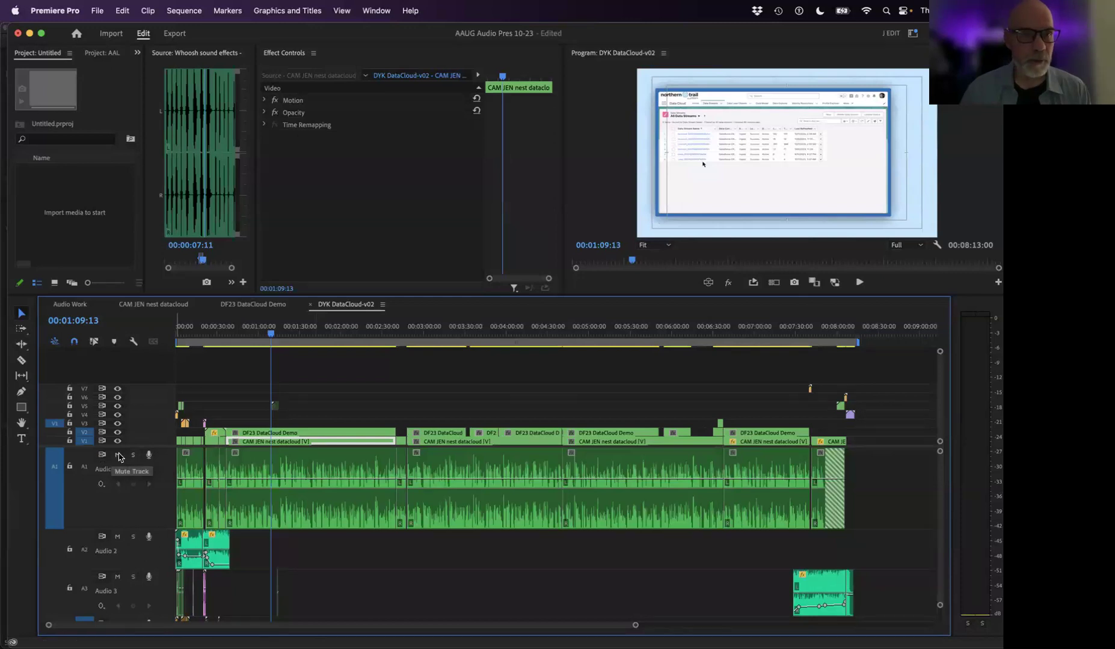
key("space")
left_click(344, 339)
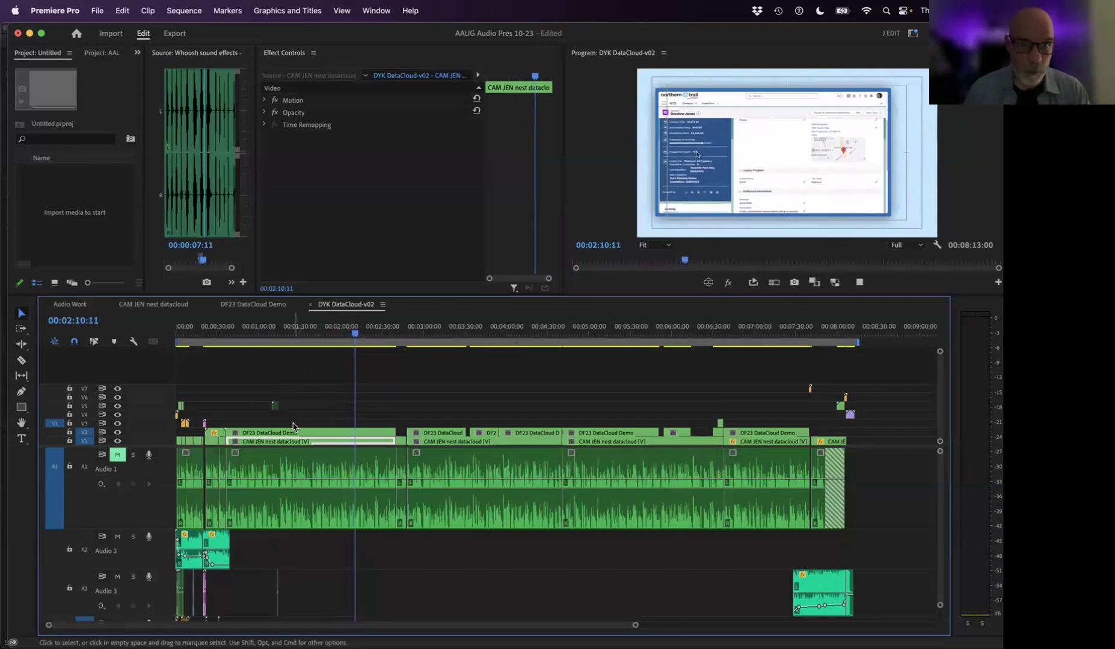
key("space")
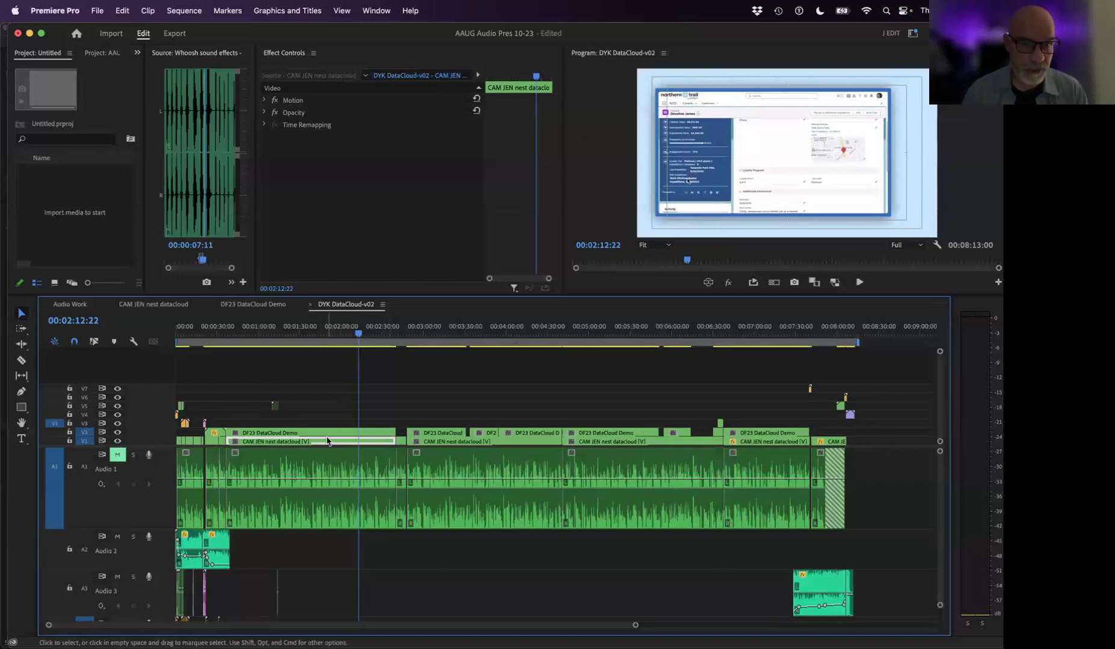
- Move the video edit ending the DF23 DataCloud Demo and CAM JEN clips to about 00:02:29, then place the playhead at 00:02:06:10
mouse_move(395, 433)
left_mouse_down()
mouse_move(380, 433)
mouse_move(415, 437)
mouse_move(381, 437)
mouse_move(398, 442)
left_mouse_up()
mouse_move(360, 333)
left_mouse_down()
mouse_move(322, 334)
mouse_move(387, 334)
mouse_move(350, 334)
left_mouse_up()
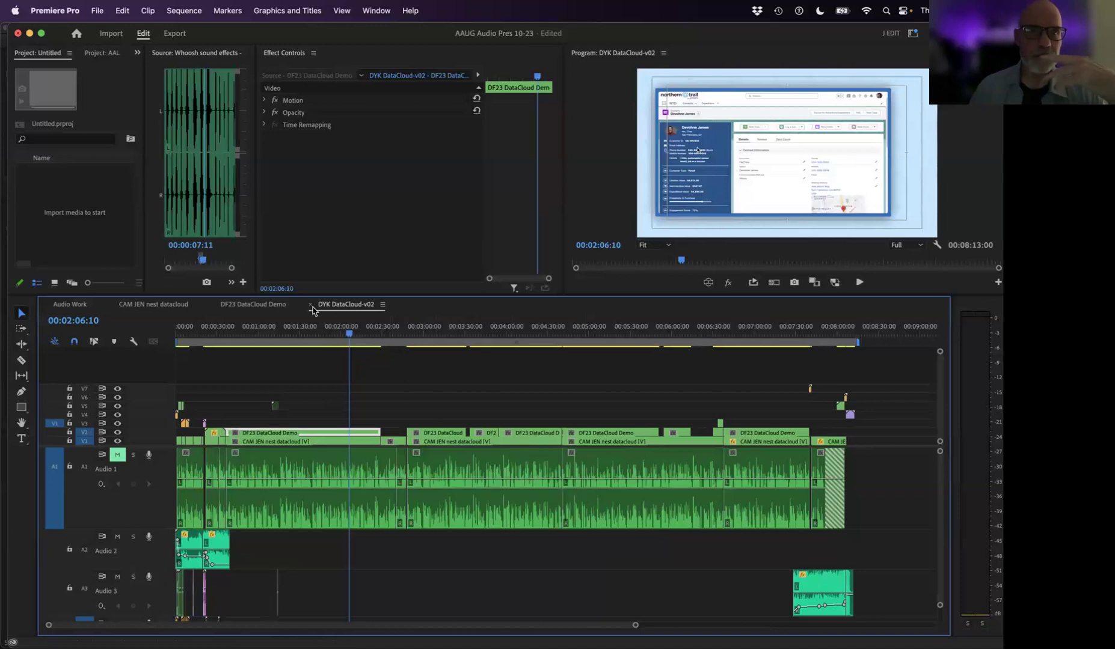
- Select the long DF23 DataCloud Demo and CAM JEN nest clips with their audio and split them at 00:01:36:12
left_click(309, 329)
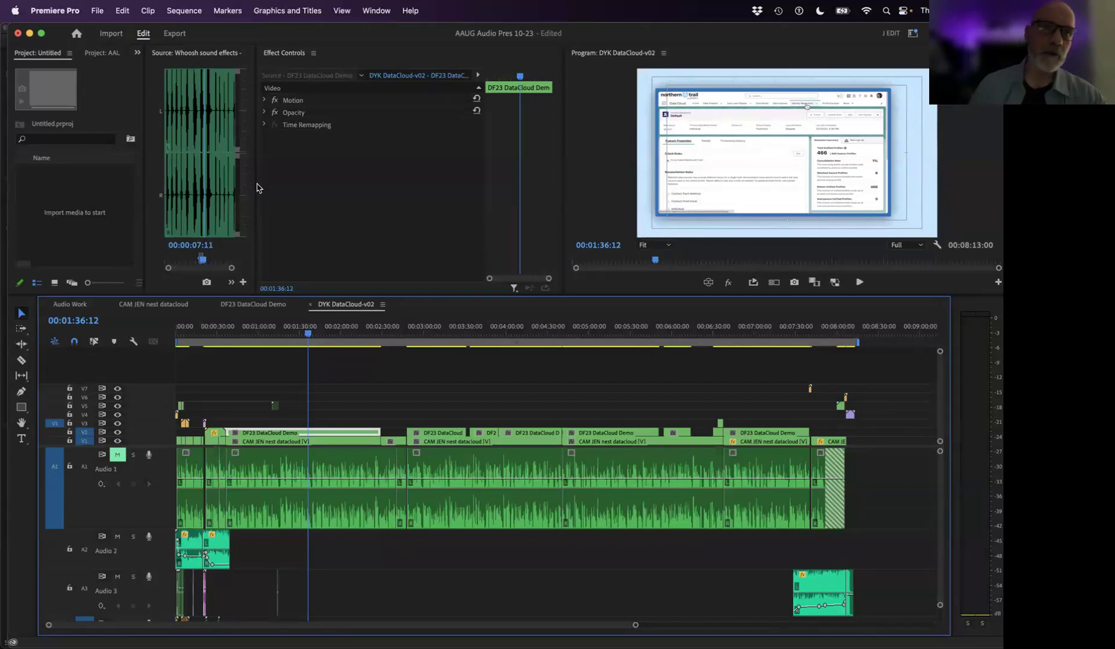
left_click(288, 441)
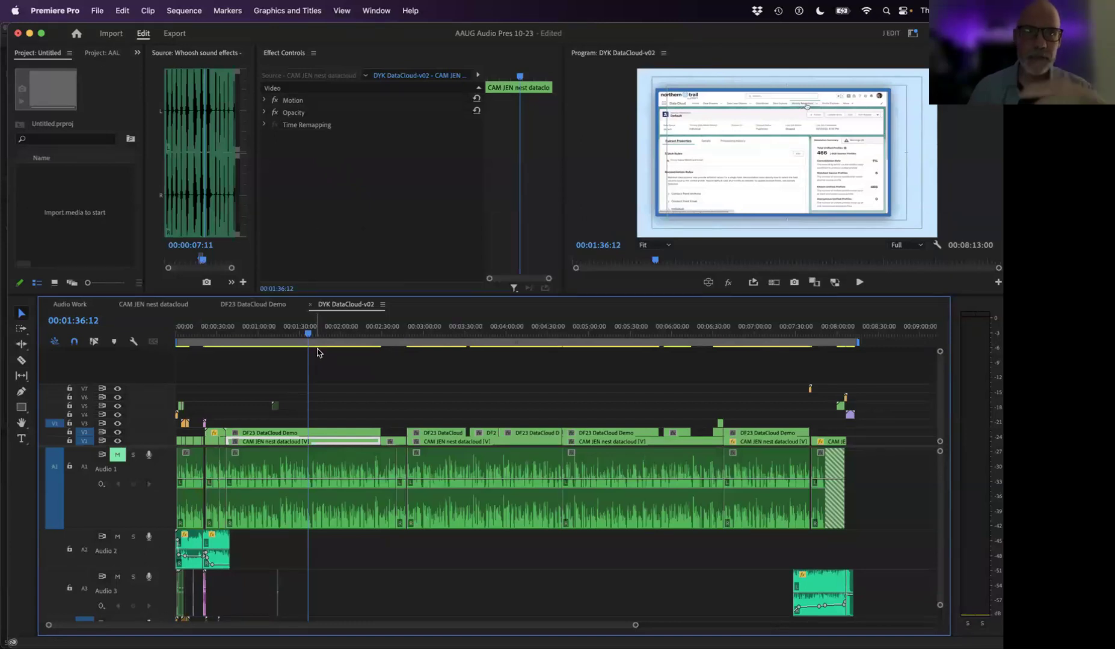
left_click_drag(319, 410, 318, 491)
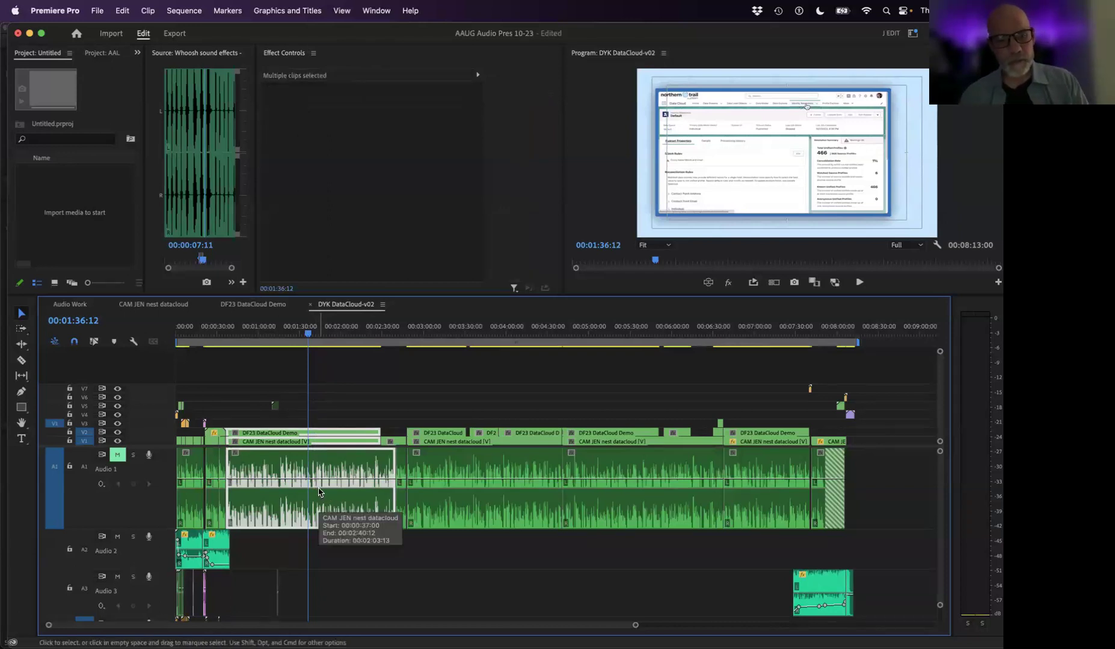
key("super+k")
- Trim about 22 seconds off the start of the split clips after 00:01:36:12 and ripple delete the gap
left_click_drag(325, 401, 348, 512)
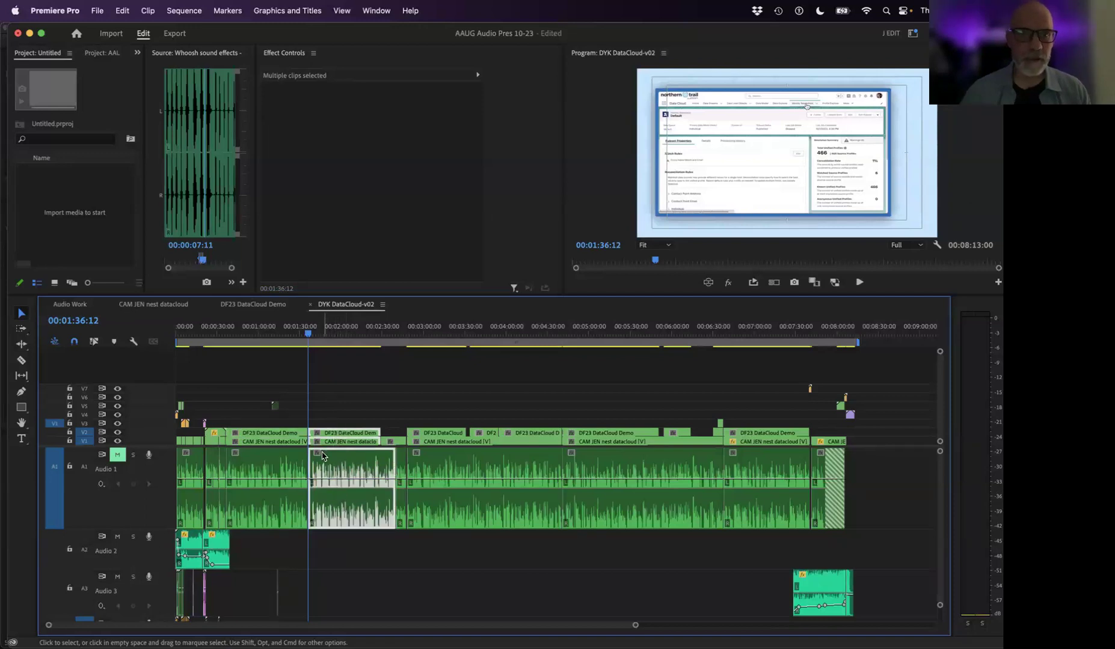
left_click_drag(312, 427, 338, 428)
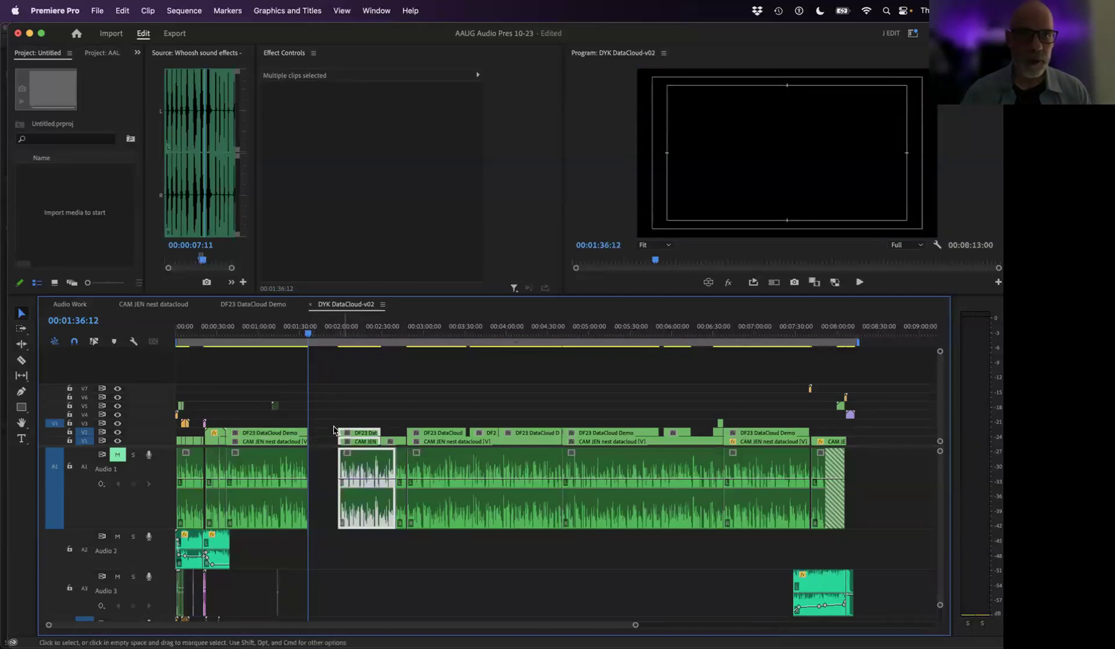
left_click(328, 435)
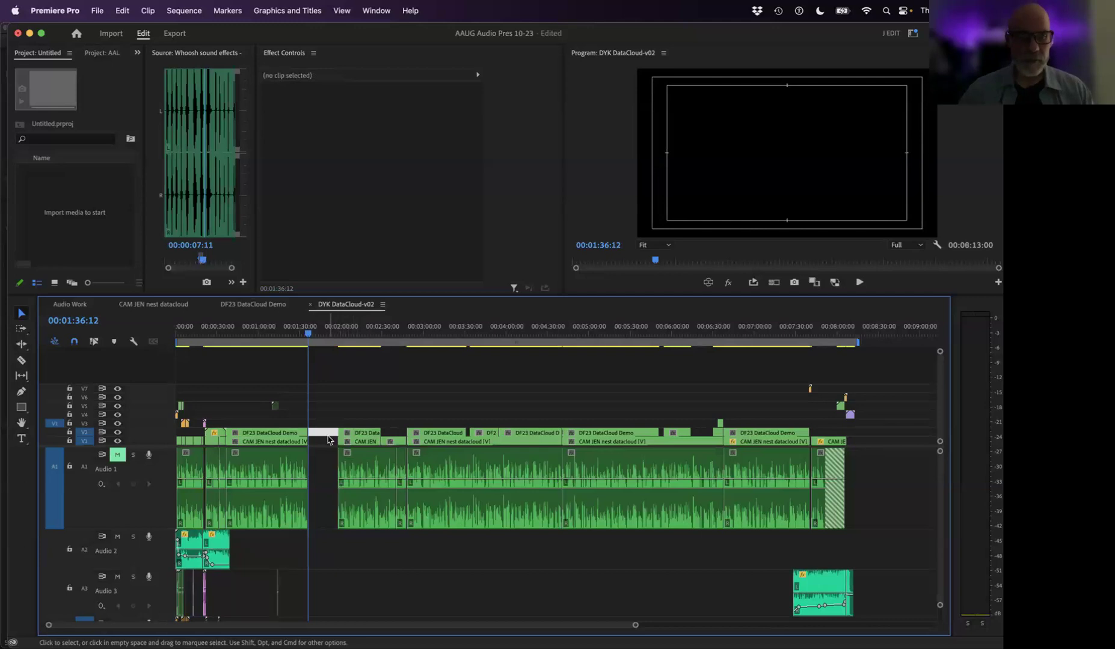
key("Delete")
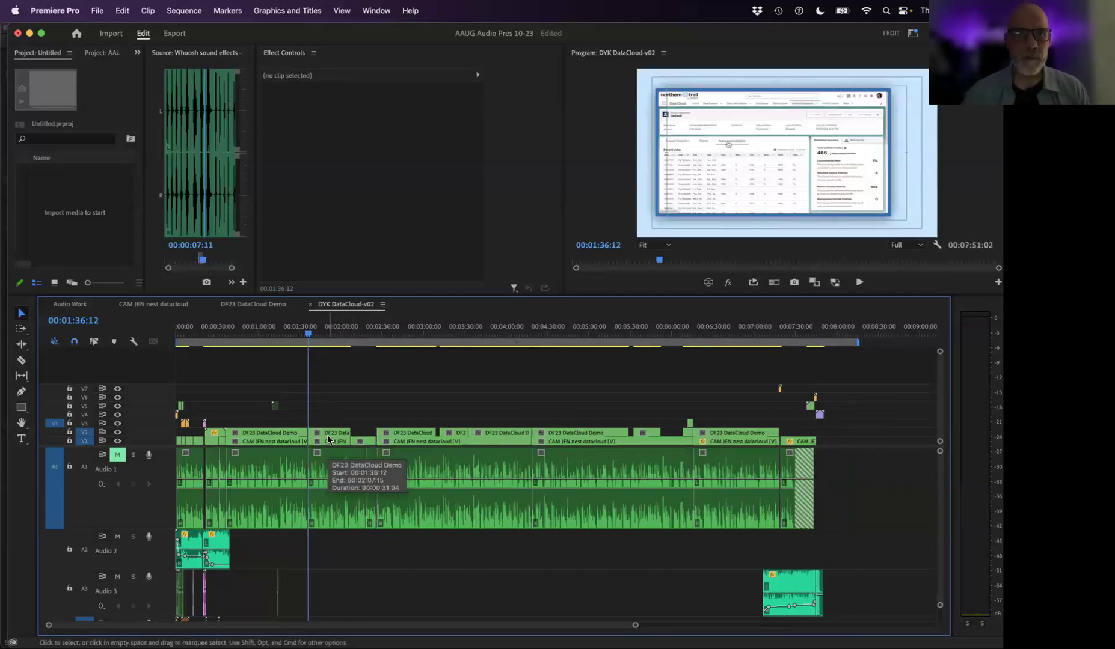
- Inspect the edited sequence around 00:01:15:11, then examine the opening section's waveforms and cuts with the playhead at 00:00:25:11
left_click(280, 333)
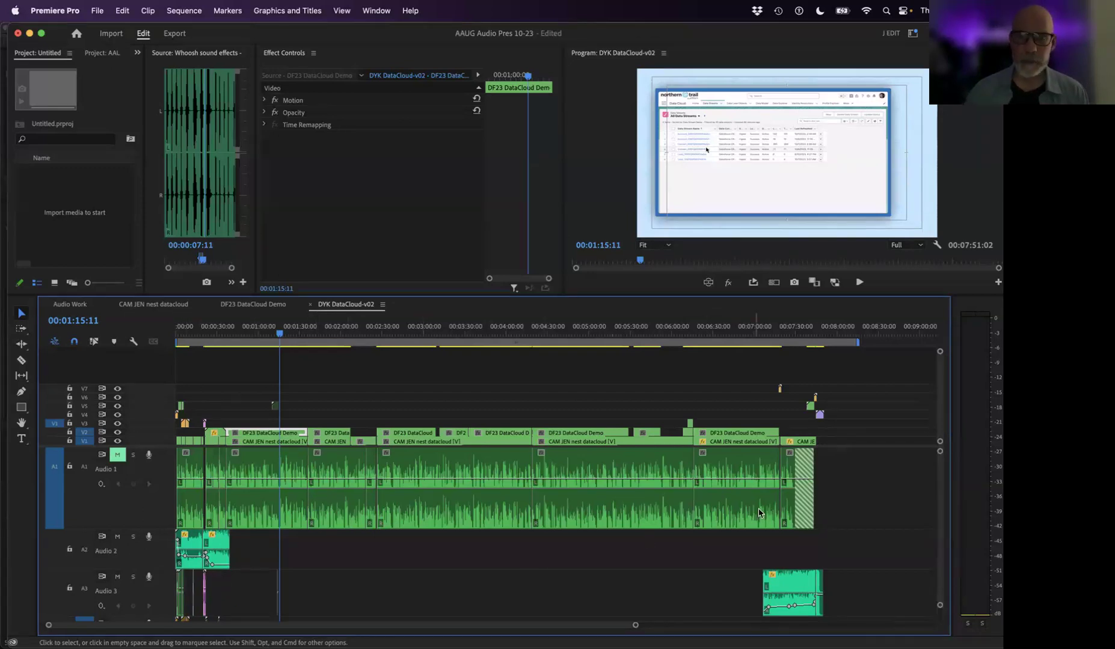
key("minus")
key("minus")
key("equal")
key("equal")
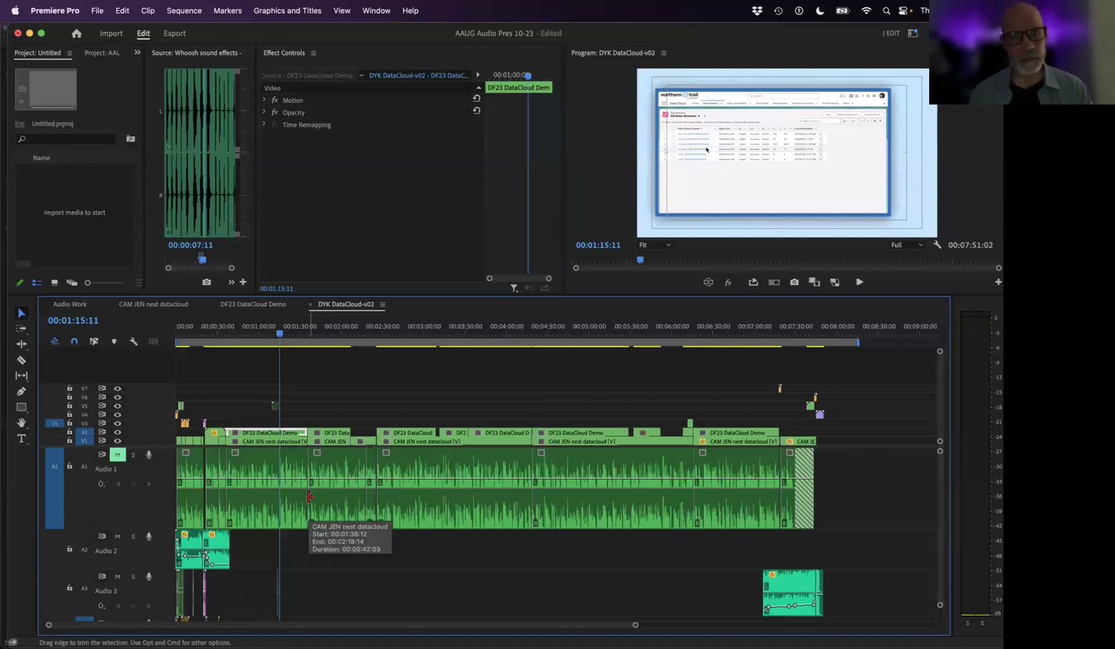
key("equal")
key("equal")
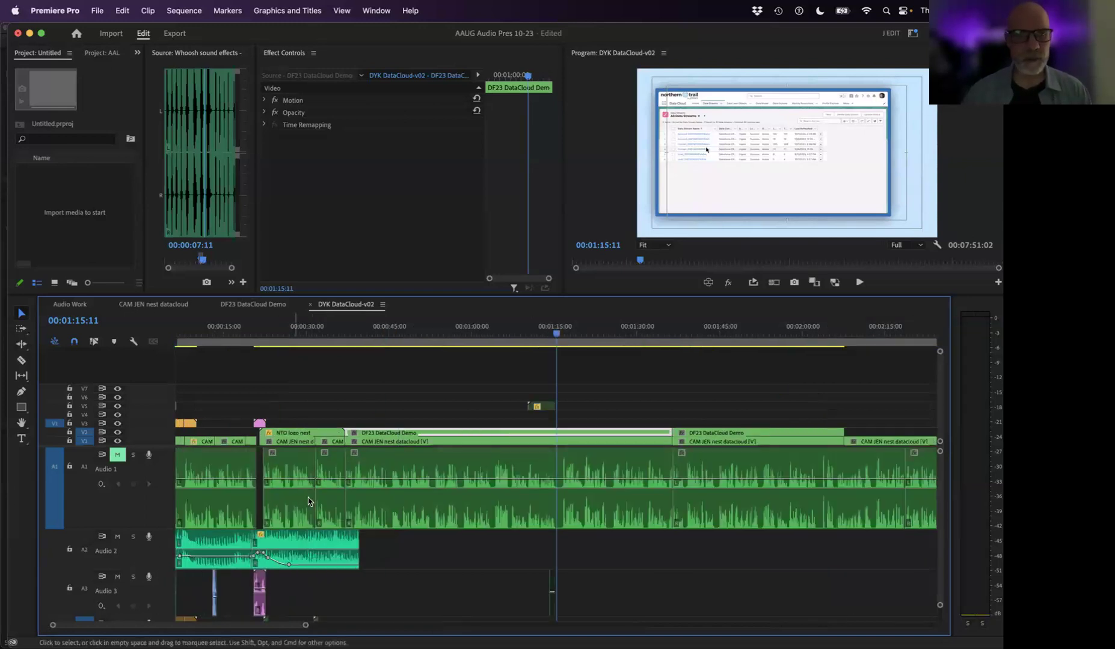
mouse_move(291, 334)
left_mouse_down()
mouse_move(259, 335)
mouse_move(282, 336)
left_mouse_up()
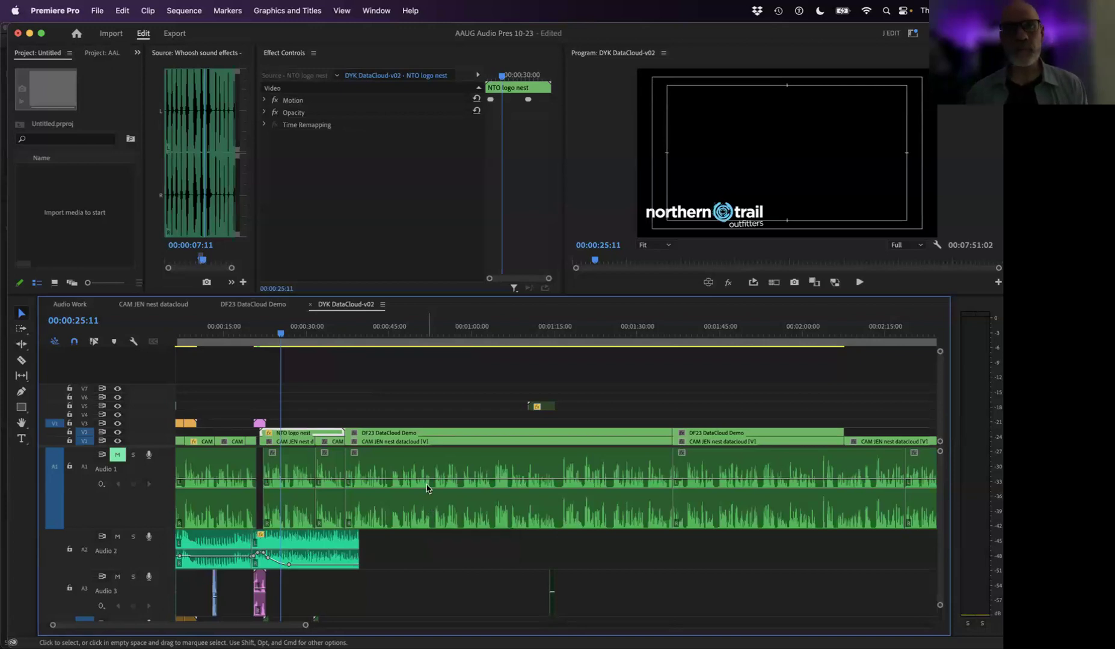
- Open the CAM JEN nest datacloud sequence and return the playhead to the start
left_click(173, 309)
left_click_drag(316, 337, 177, 337)
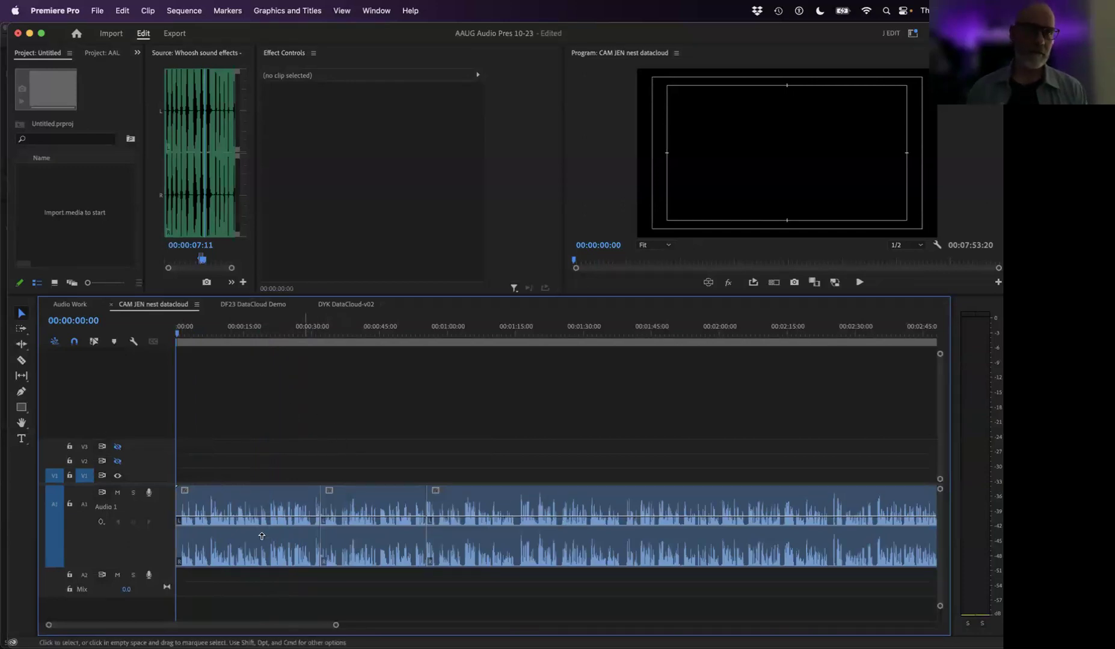
- Switch to Zoom, look through the open desktops including the Audio Levels image, and return to Premiere Pro
mouse_move(3, 327)
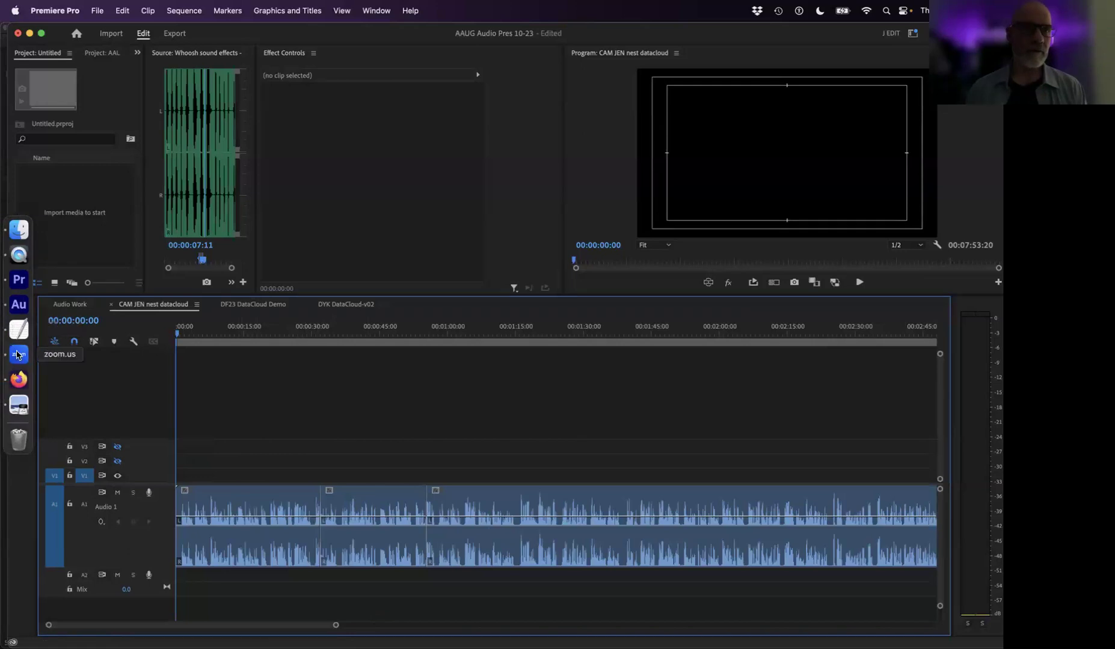
left_click(13, 352)
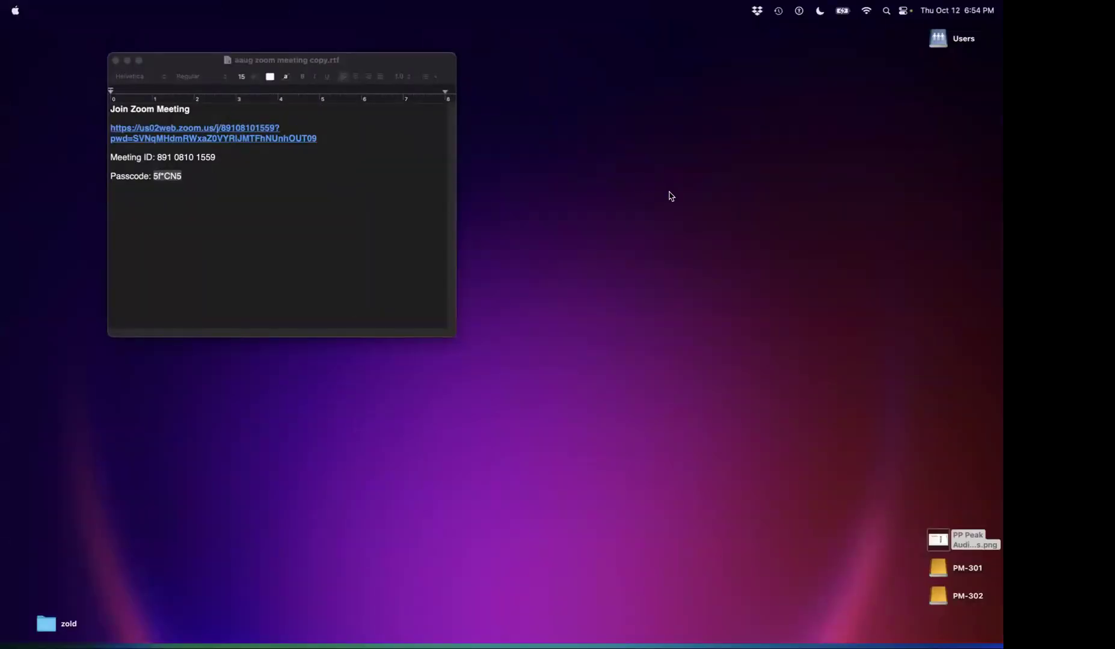
key("ctrl+Left")
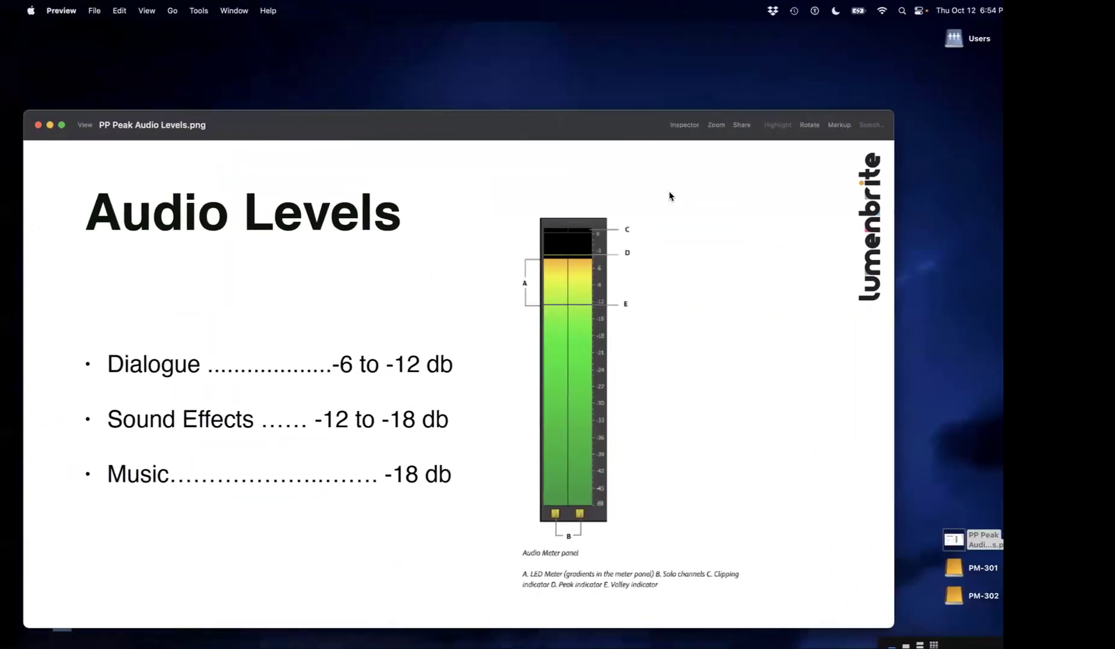
key("ctrl+Left")
- Place the playhead at 00:00:18:24 and widen the Source monitor so the whole whoosh clip name fits
left_click(261, 332)
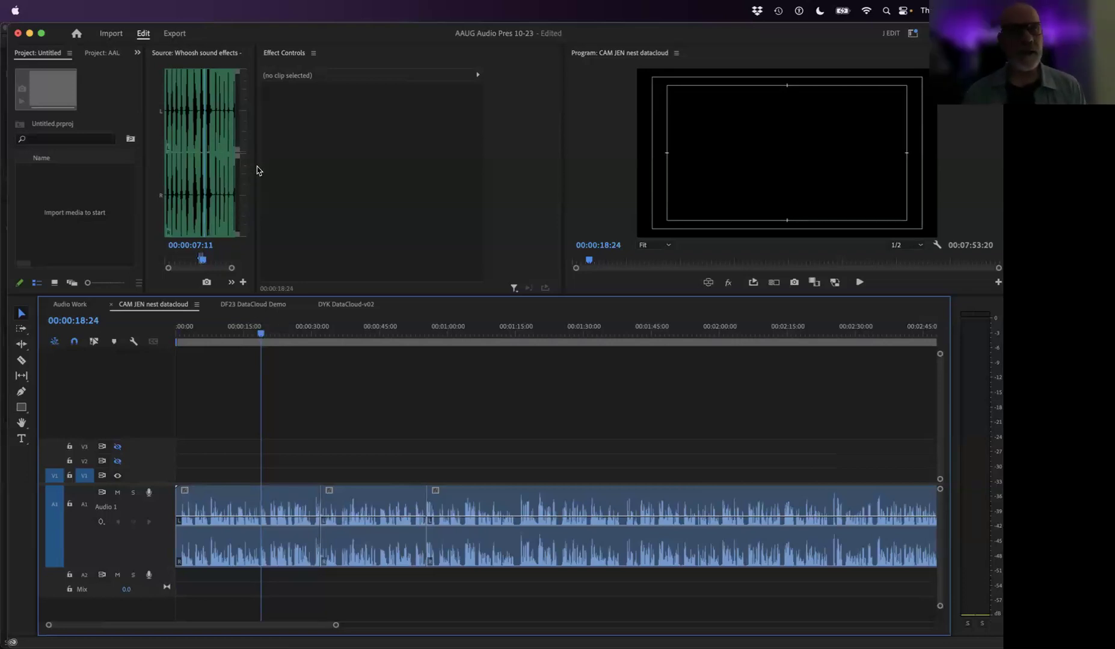
left_click_drag(255, 167, 322, 184)
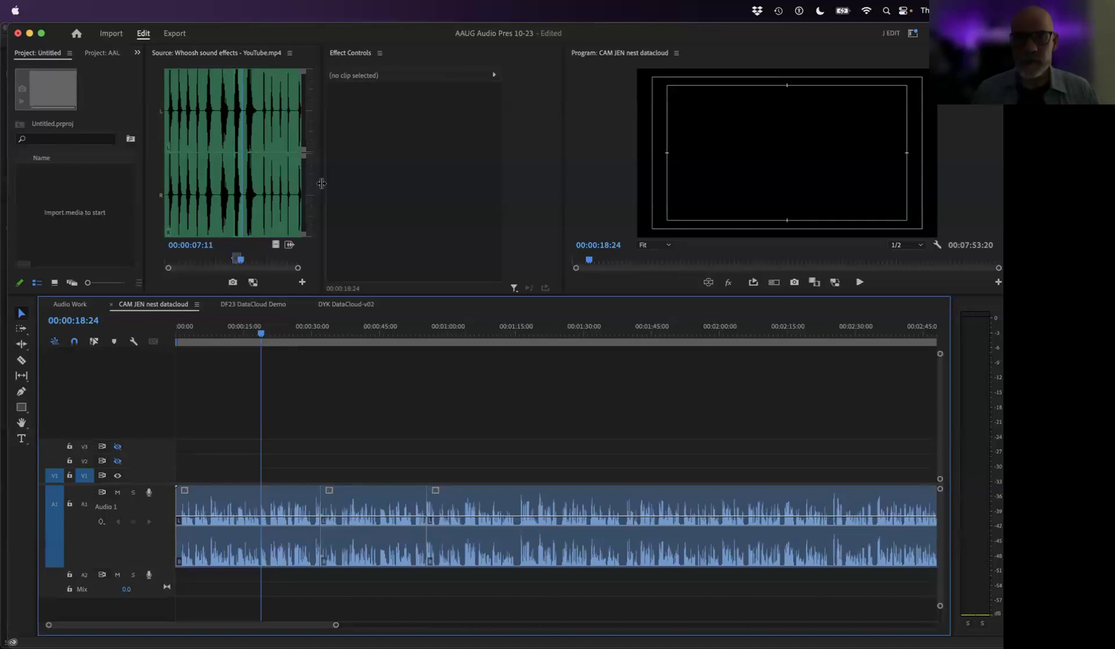
key("ctrl+Left")
key("ctrl+Left")
key("ctrl+Left")
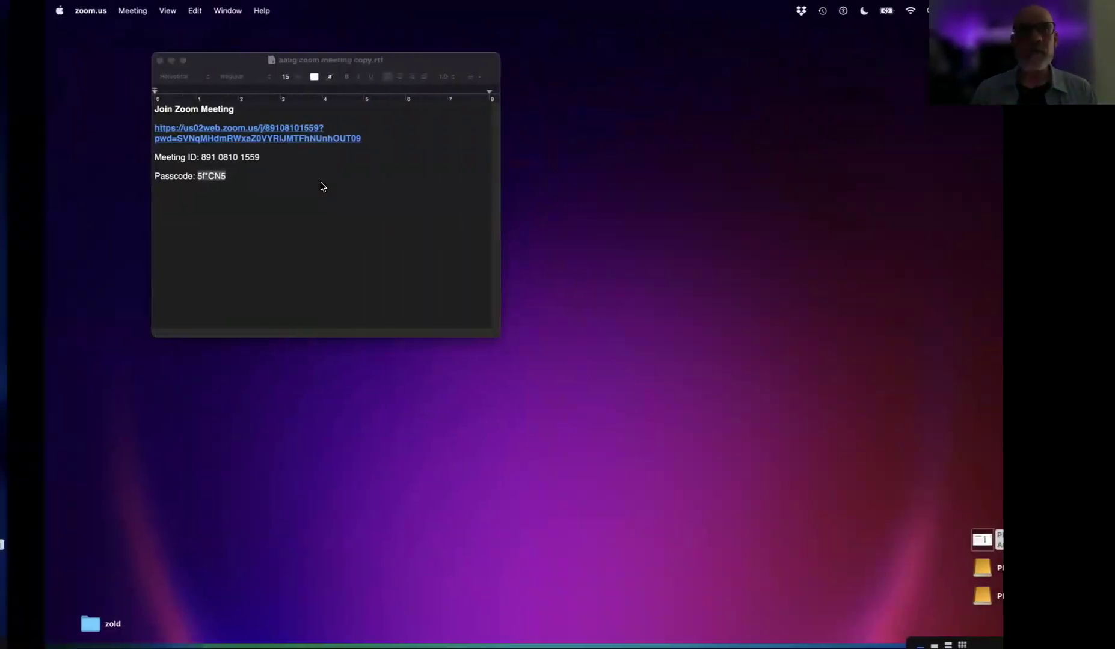
key("ctrl+Right")
key("ctrl+Right")
key("ctrl+Right")
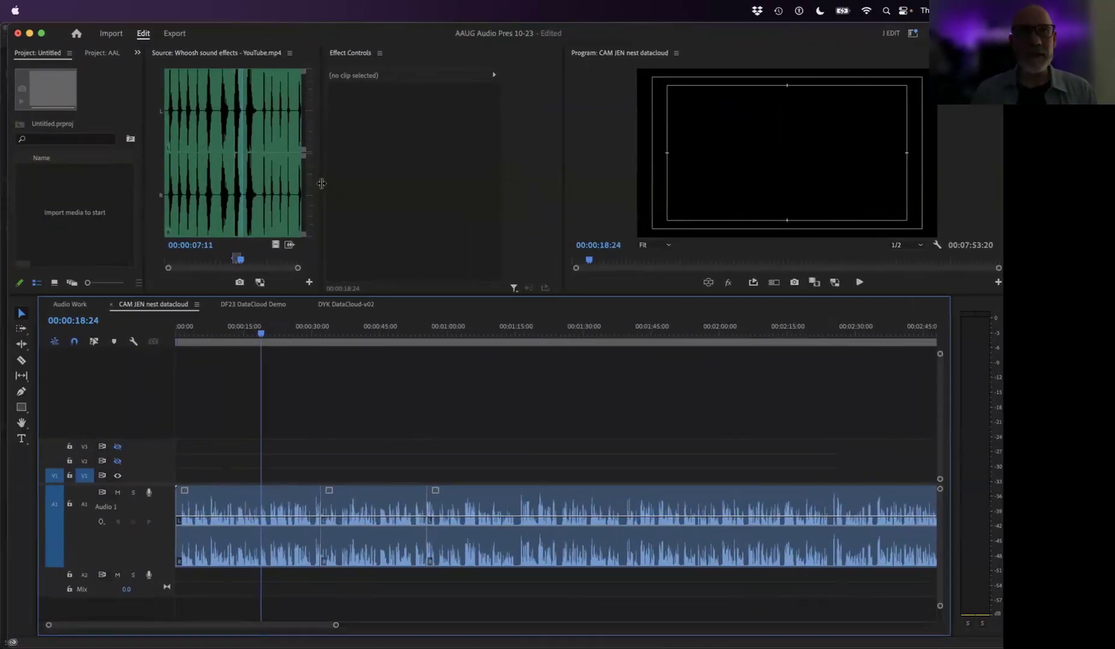
- Switch to Firefox and search the web for "beat edit" in a new browser tab
key("ctrl+Left")
key("ctrl+Left")
key("ctrl+Left")
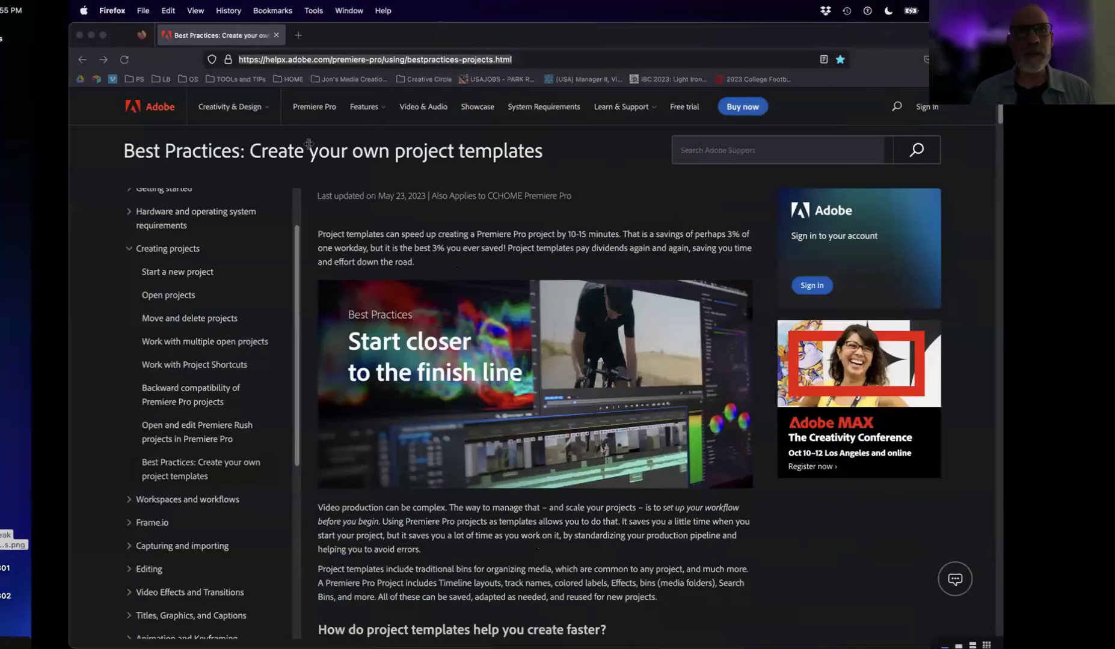
key("super+t")
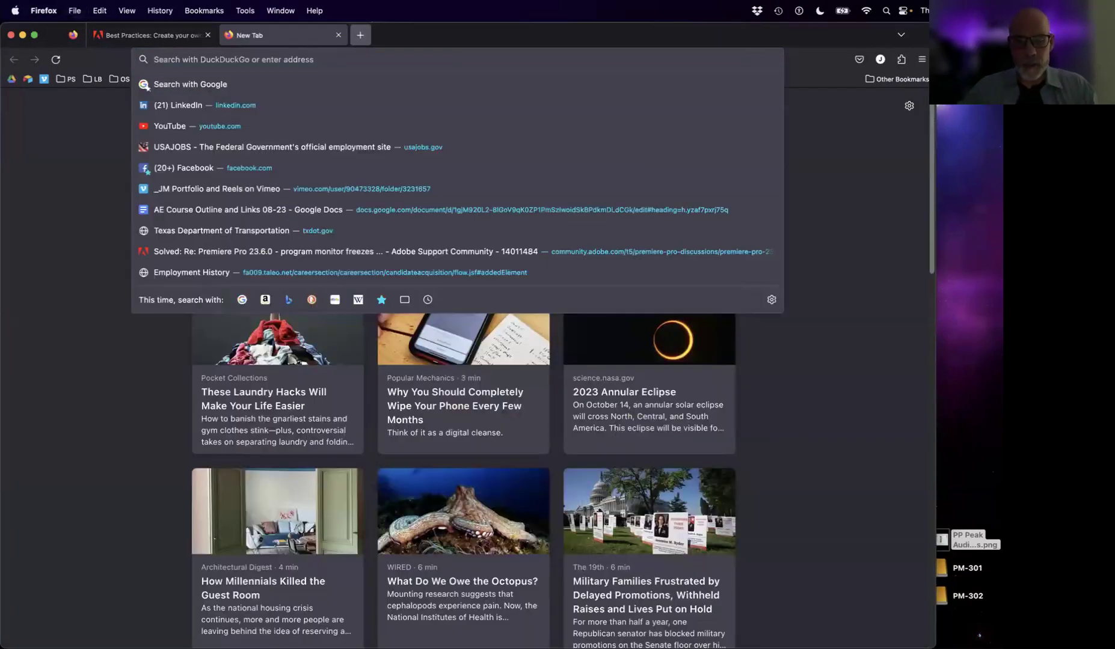
type("beda")
key("BackSpace")
key("BackSpace")
type("at e")
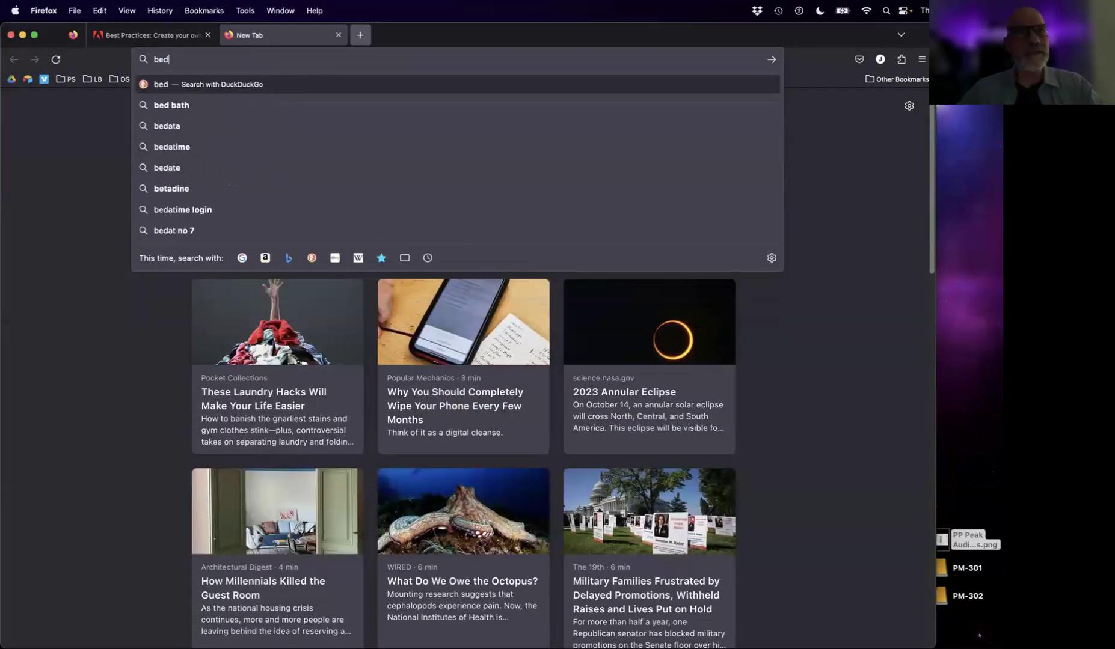
type("d")
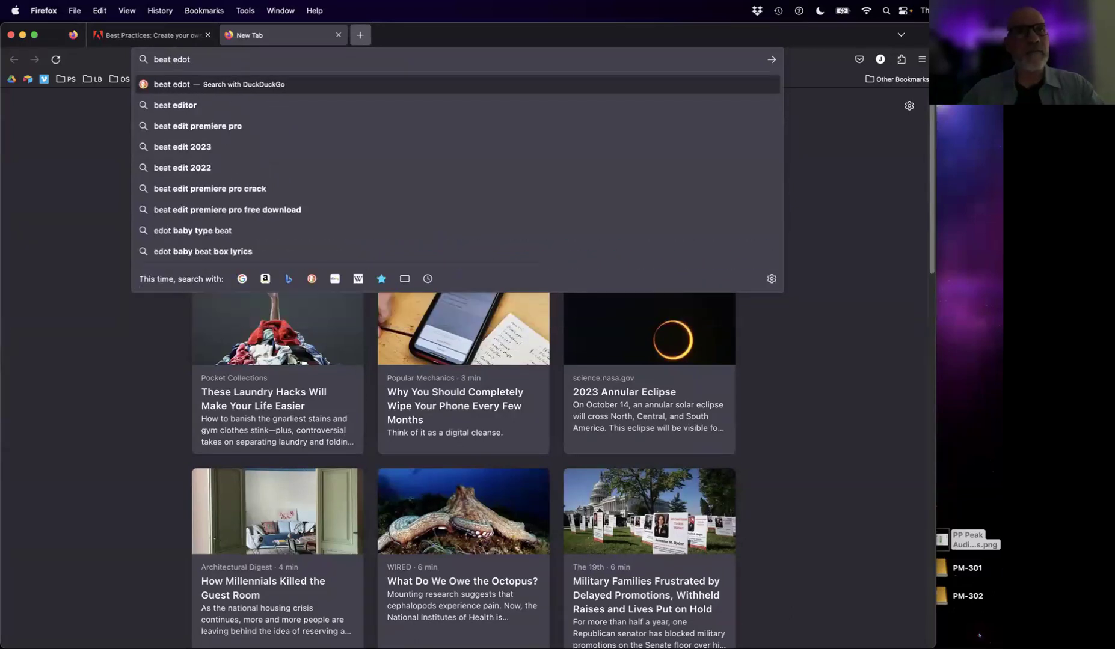
type("it")
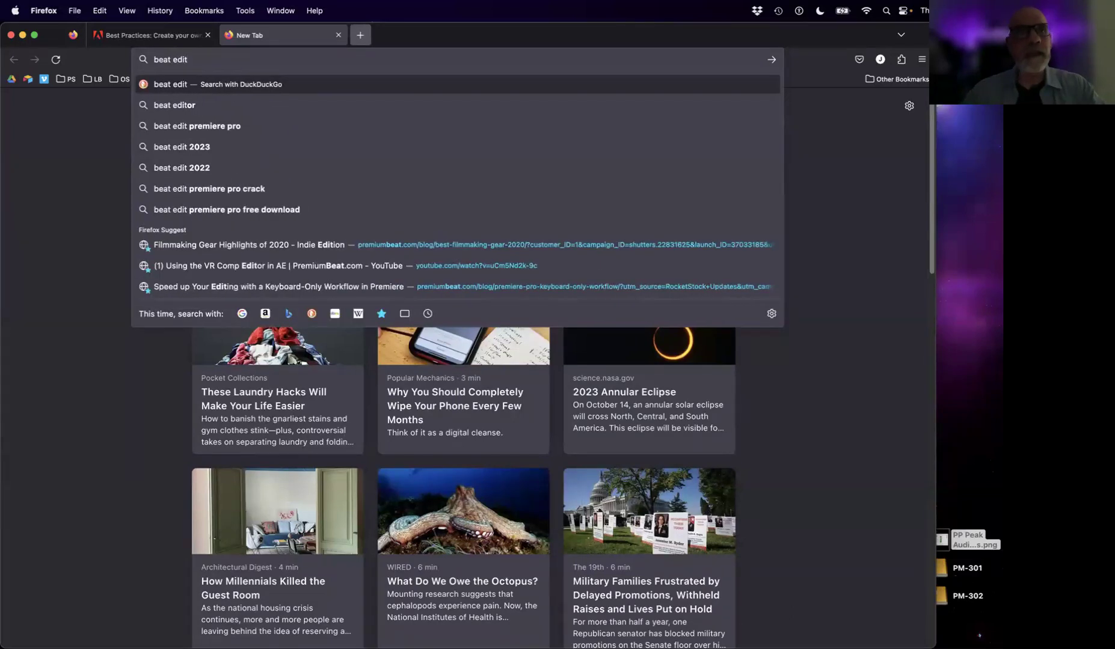
key("Return")
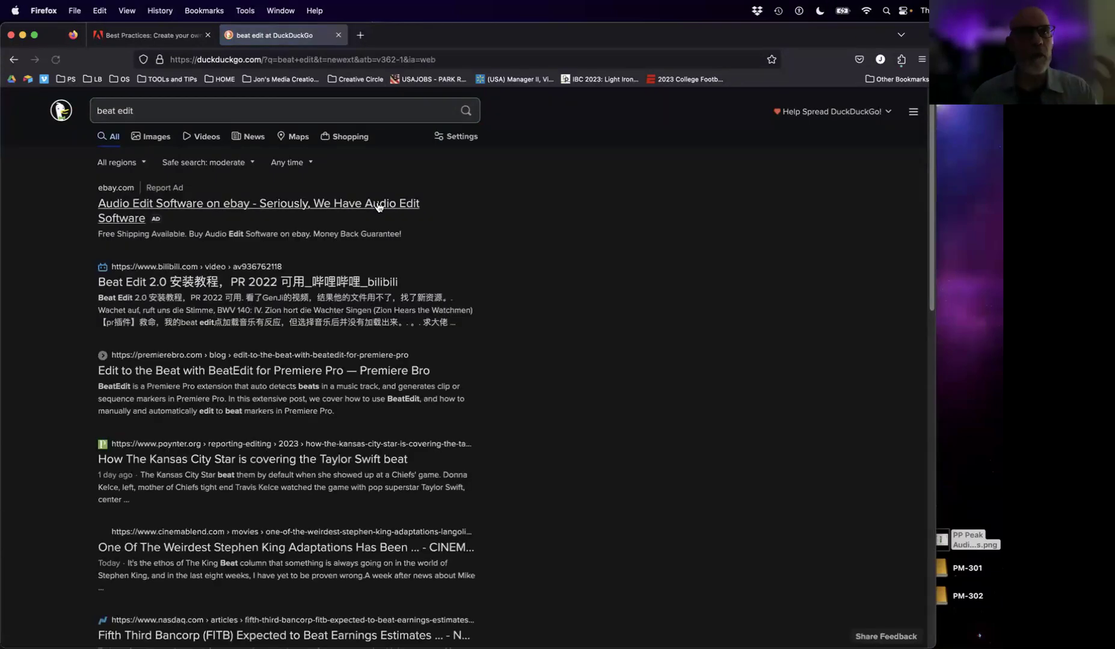
- Open the Premiere Bro article about BeatEdit for Premiere Pro and skim its introduction
left_click(208, 372)
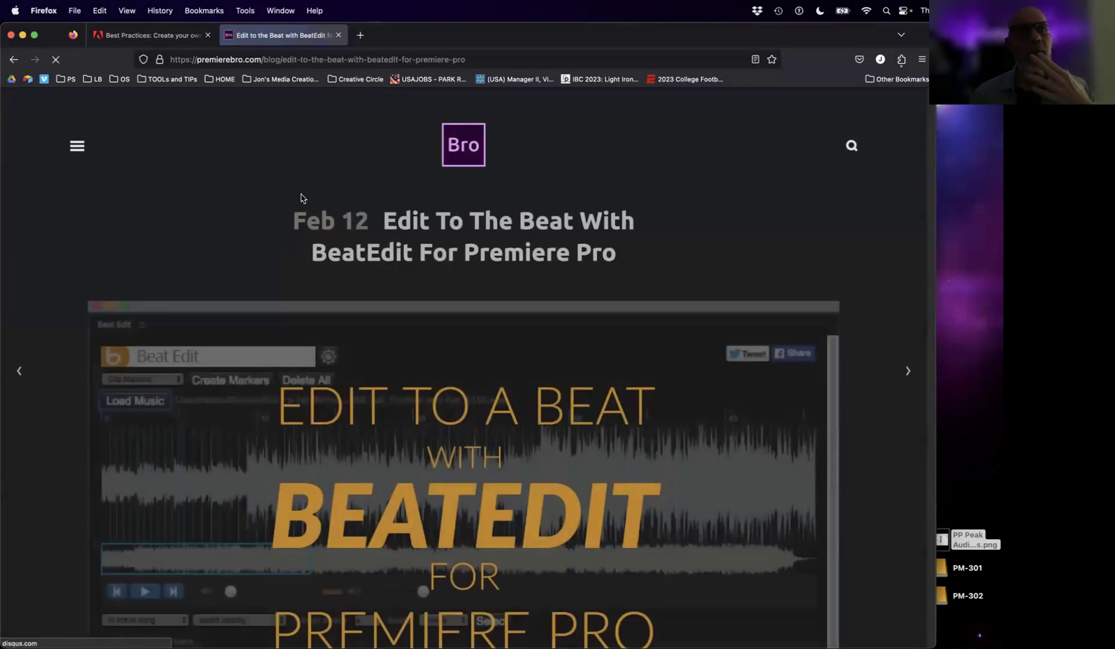
scroll(589, 320, "down", 5)
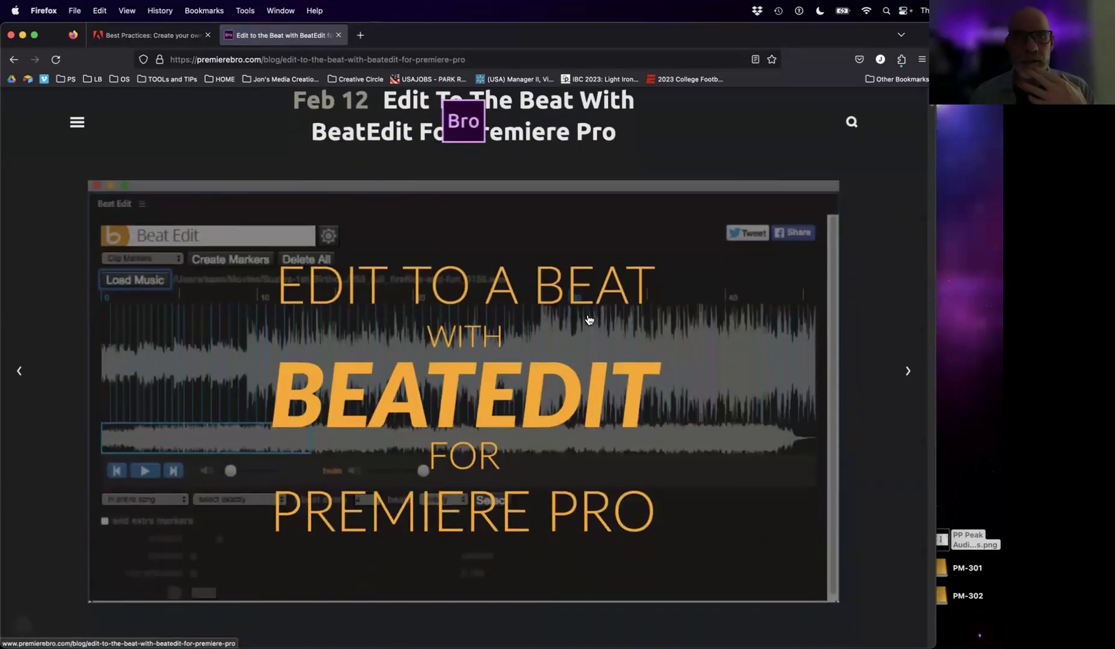
scroll(589, 320, "down", 15)
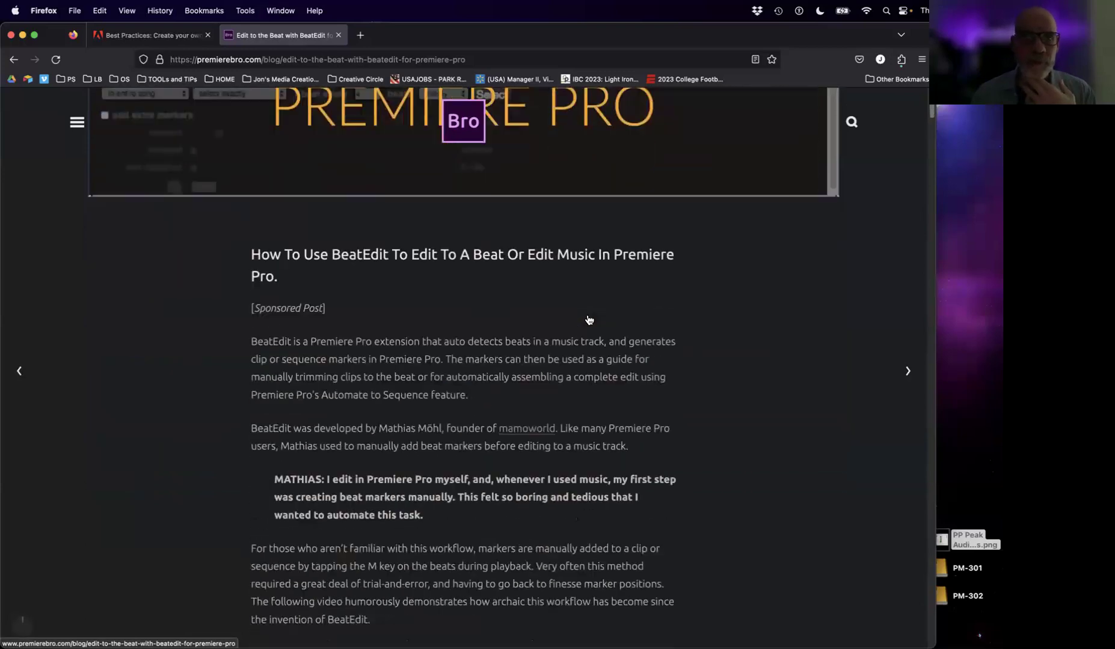
scroll(589, 320, "down", 12)
scroll(589, 320, "up", 20)
scroll(589, 320, "up", 5)
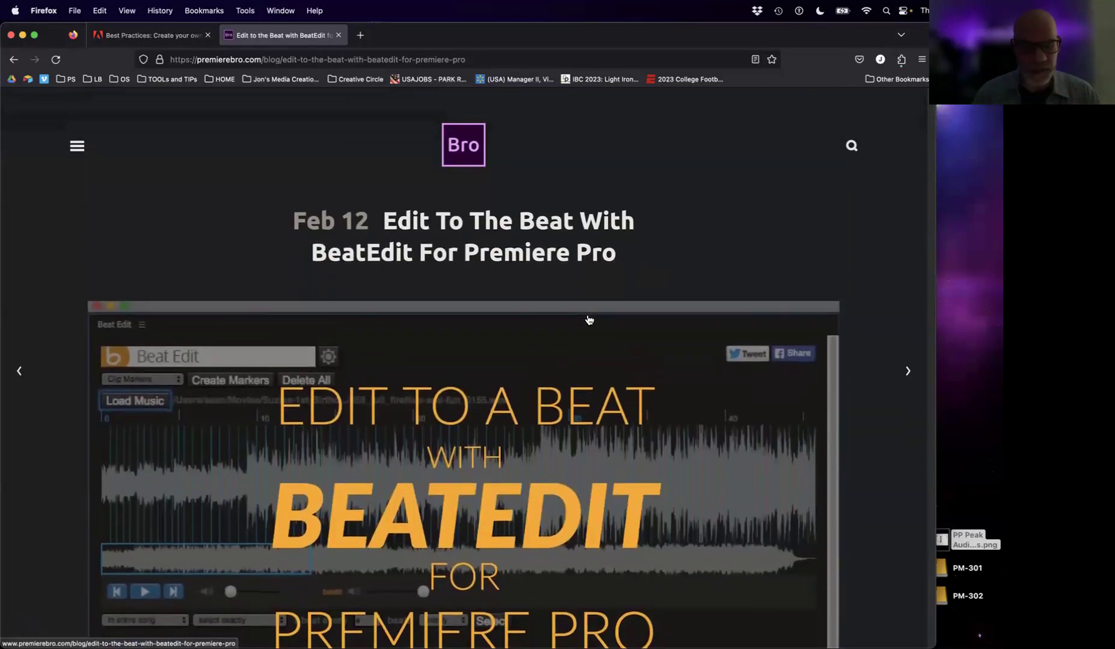
- Return to Premiere Pro and scrub the CAM JEN nest datacloud sequence to 00:00:30:03, then back to 00:00:08:02
key("ctrl+Left")
key("ctrl+Left")
key("ctrl+Left")
key("ctrl+Left")
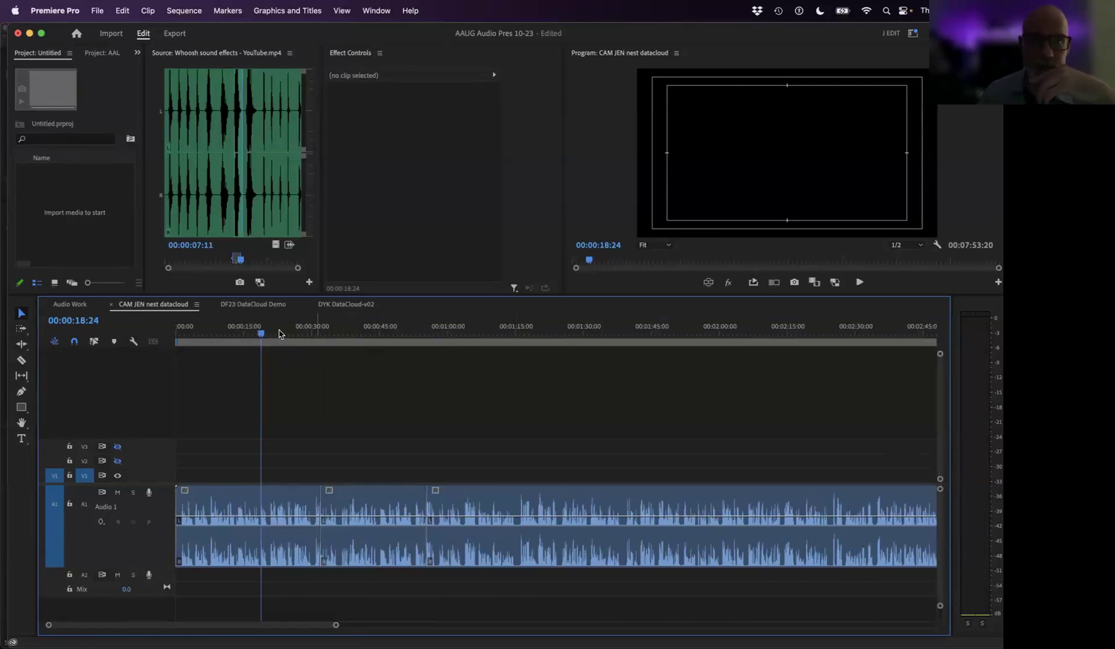
left_click_drag(263, 334, 312, 352)
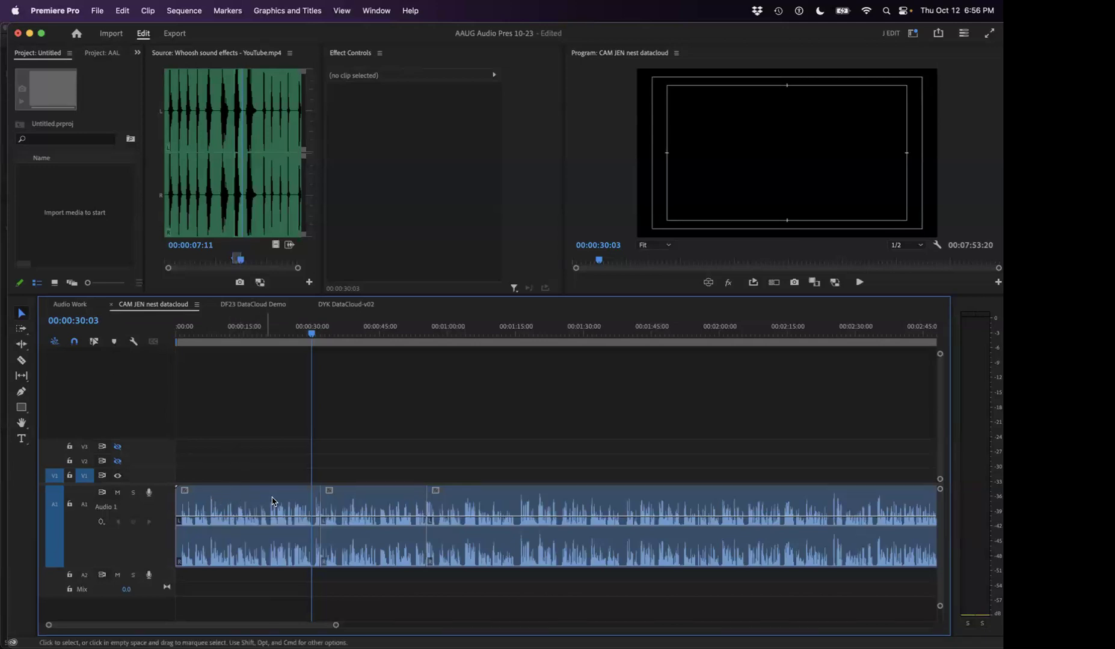
left_click_drag(268, 341, 212, 344)
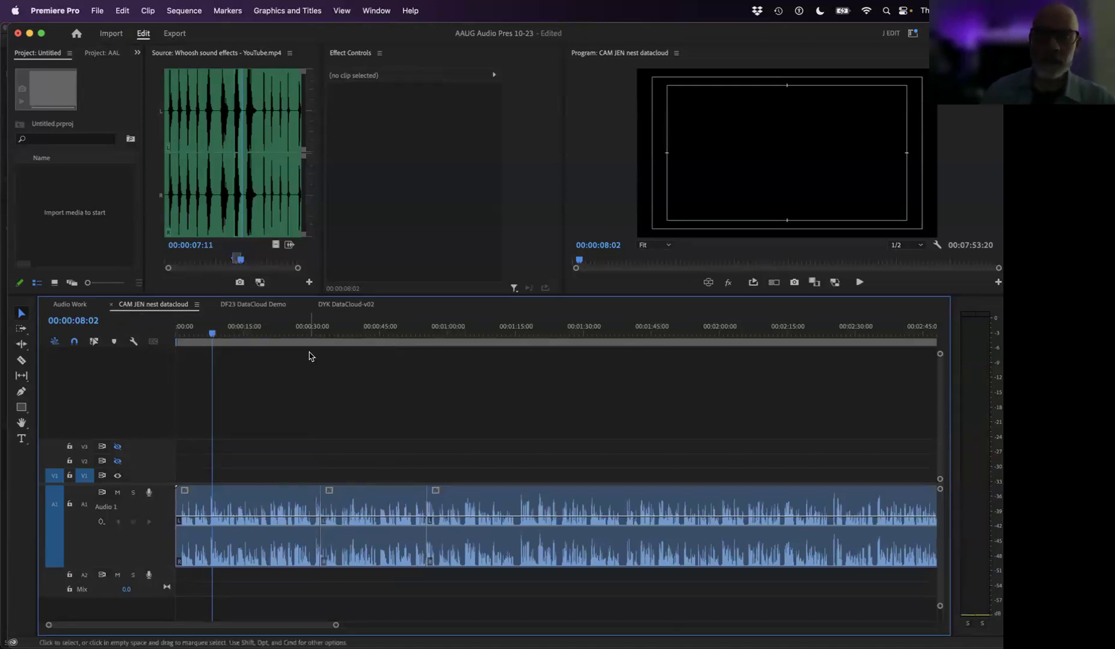
- Open the Audio Work sequence, search the AAUG Audio Pres 10-23 project for "music", and select the Admin_Anthem audio clip
left_click(89, 308)
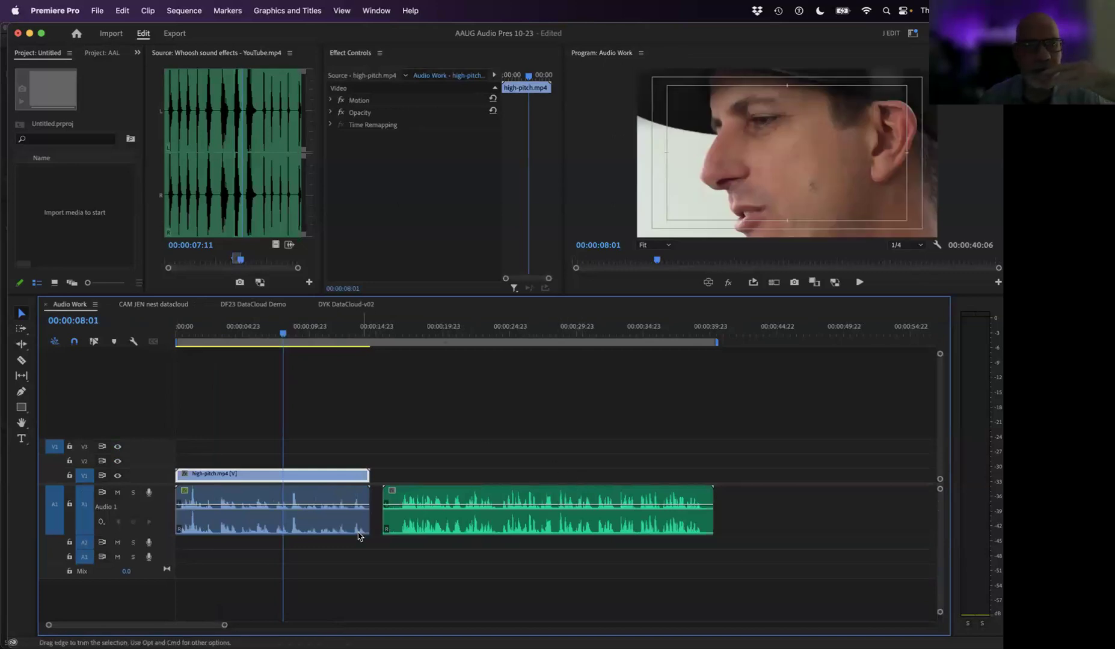
left_click(110, 54)
left_click(71, 142)
type("mus")
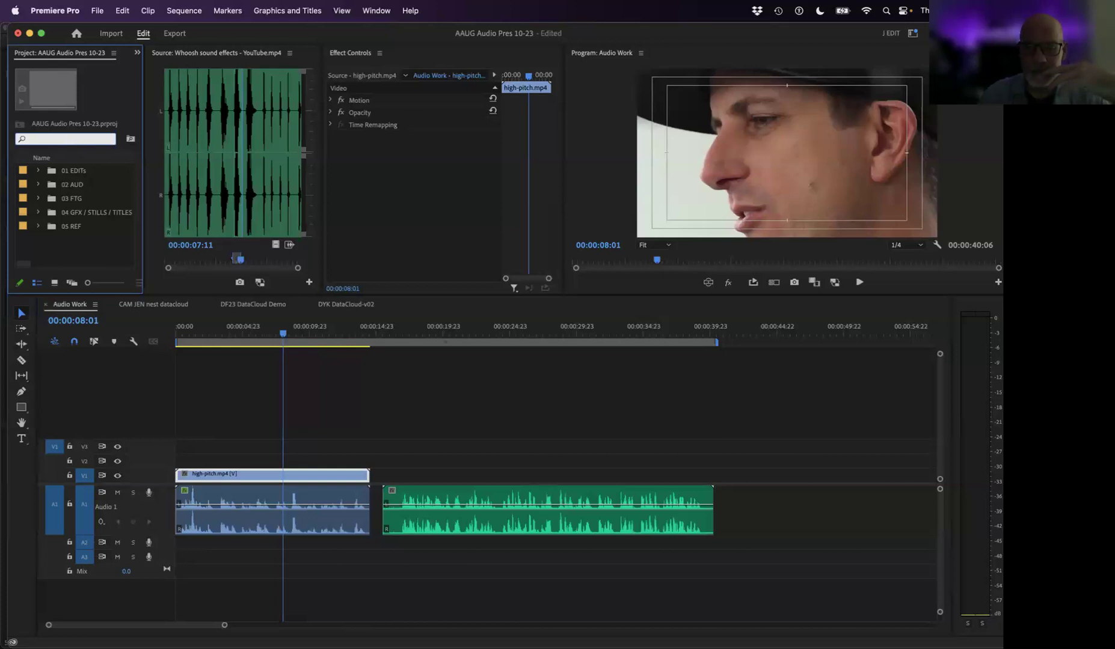
type("ic")
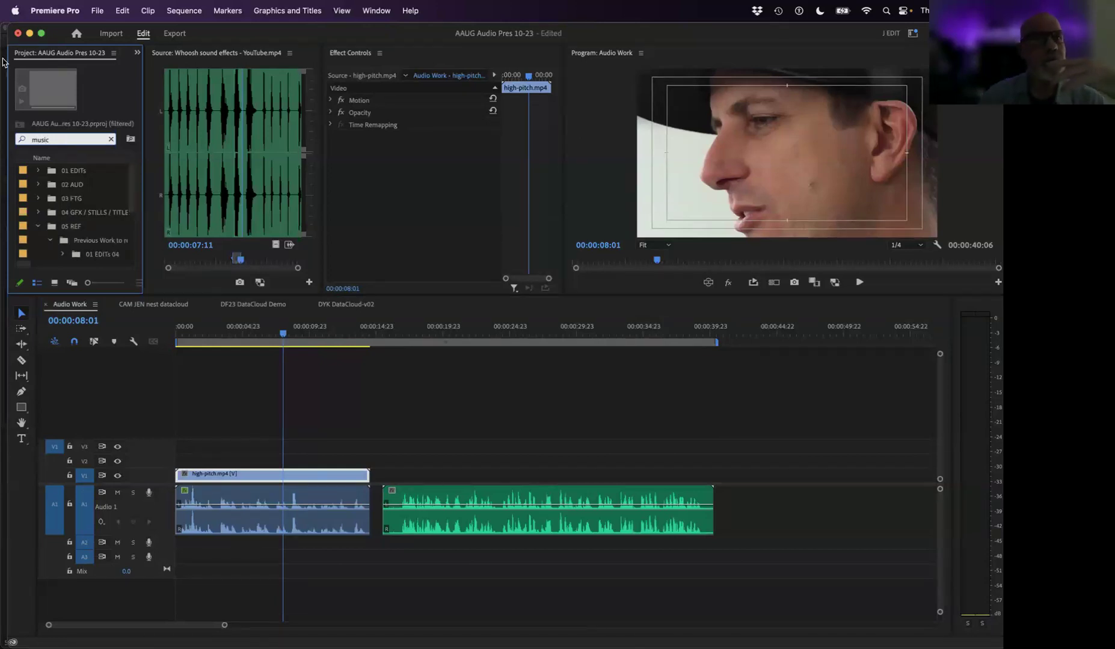
scroll(92, 231, "down", 5)
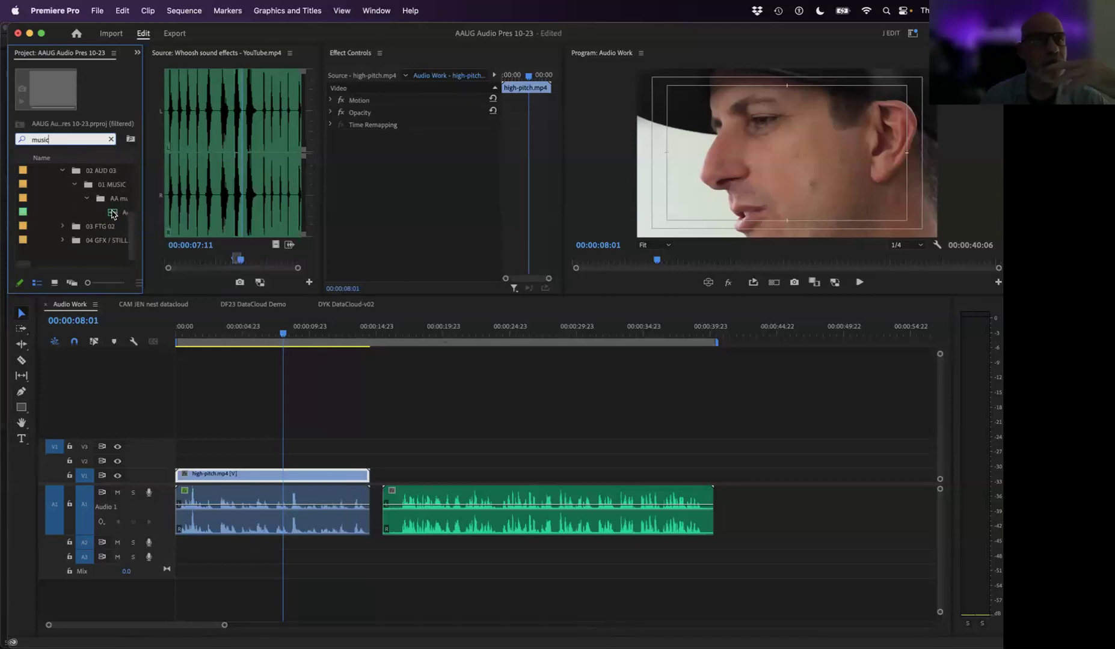
left_click(113, 214)
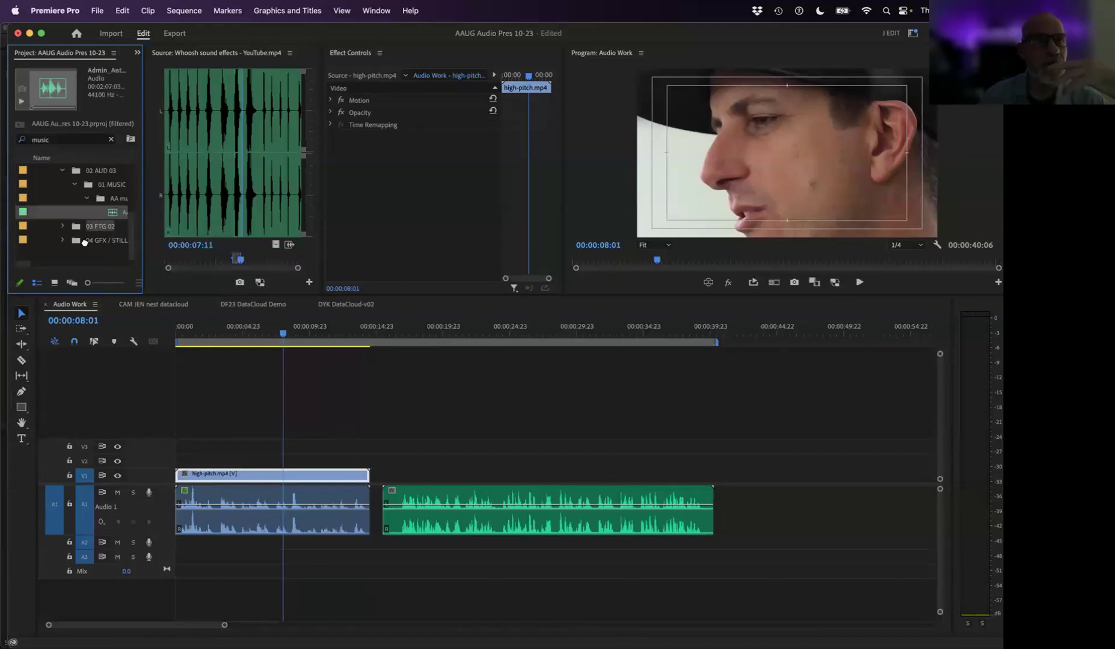
- Create a new sequence from the Admin_Anthem clip, enlarge its audio track, and play the music from about 00:00:33
right_click(114, 213)
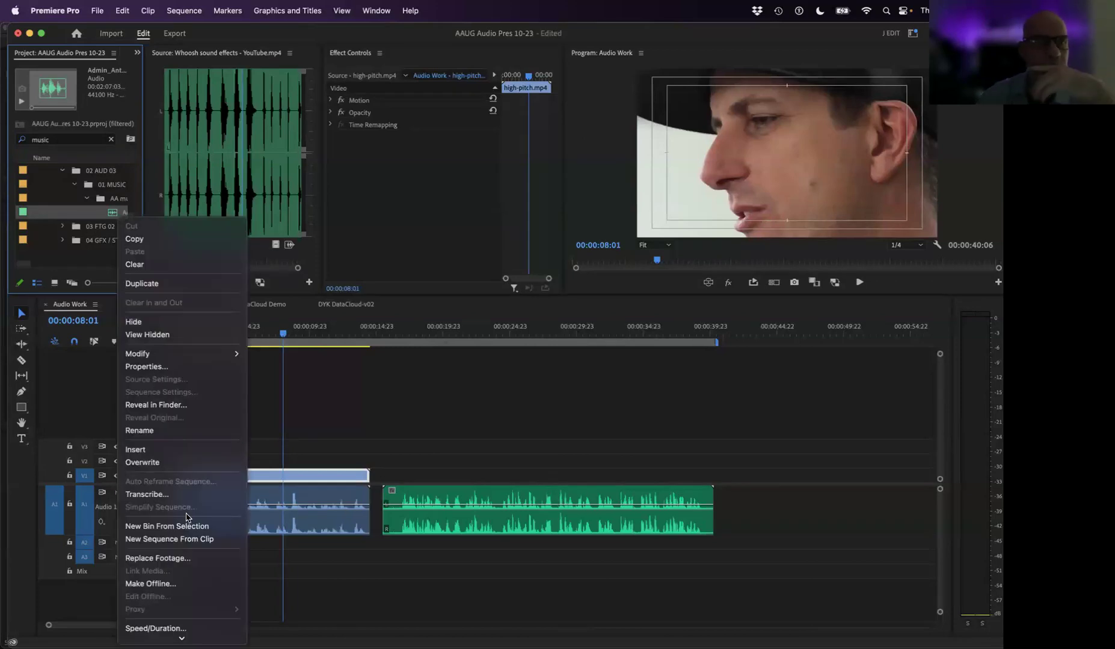
left_click(168, 538)
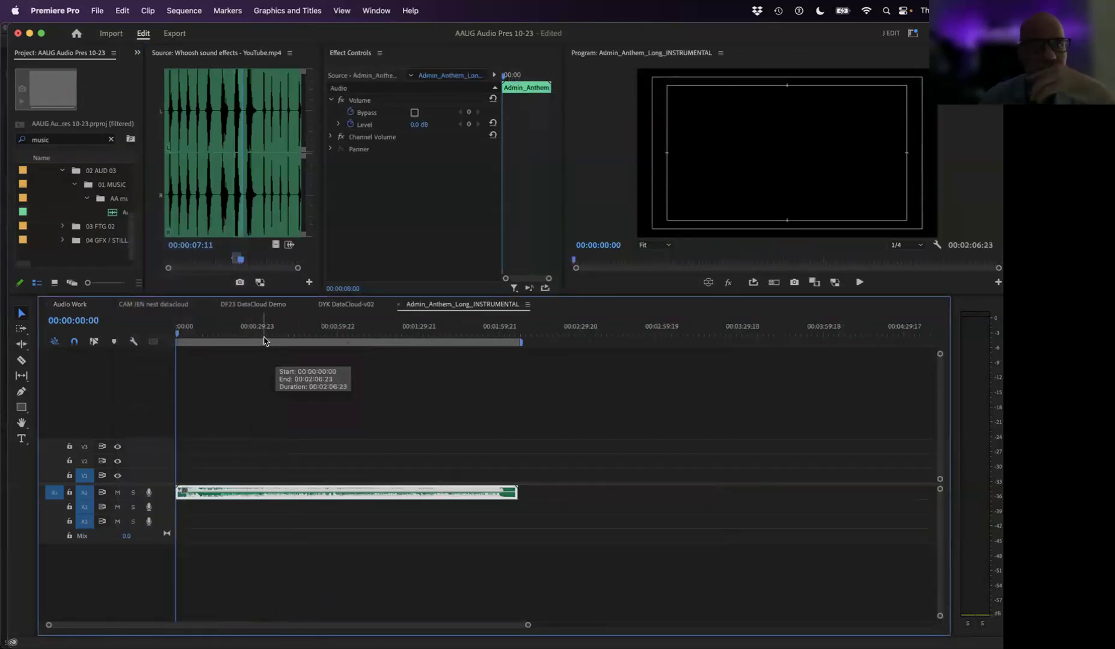
key("alt+=")
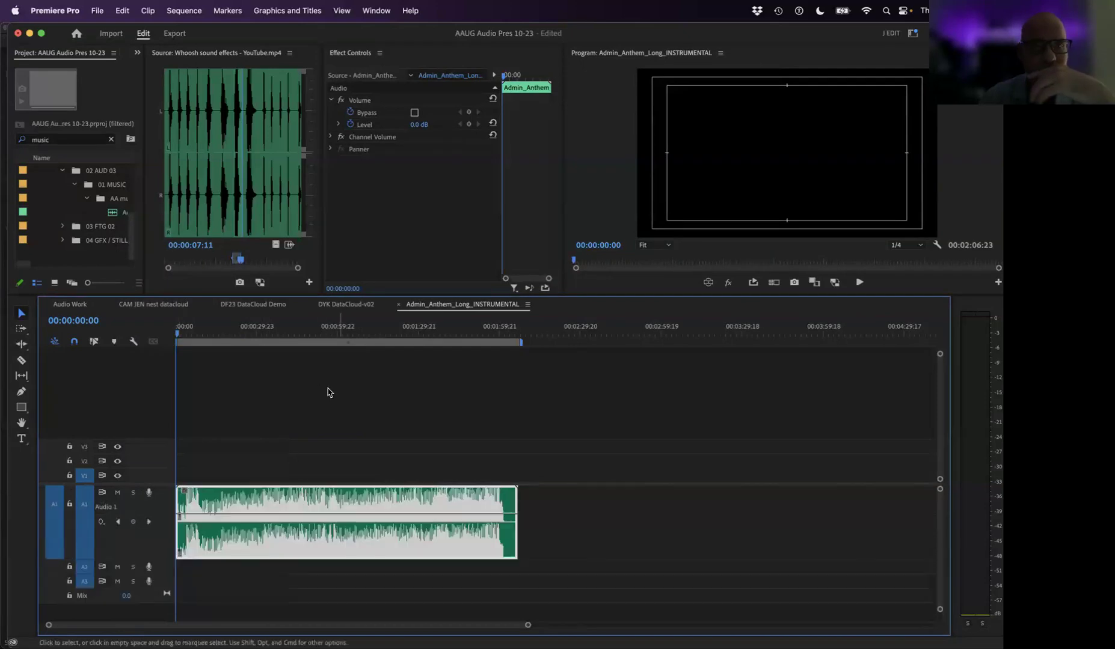
left_click(261, 333)
key("space")
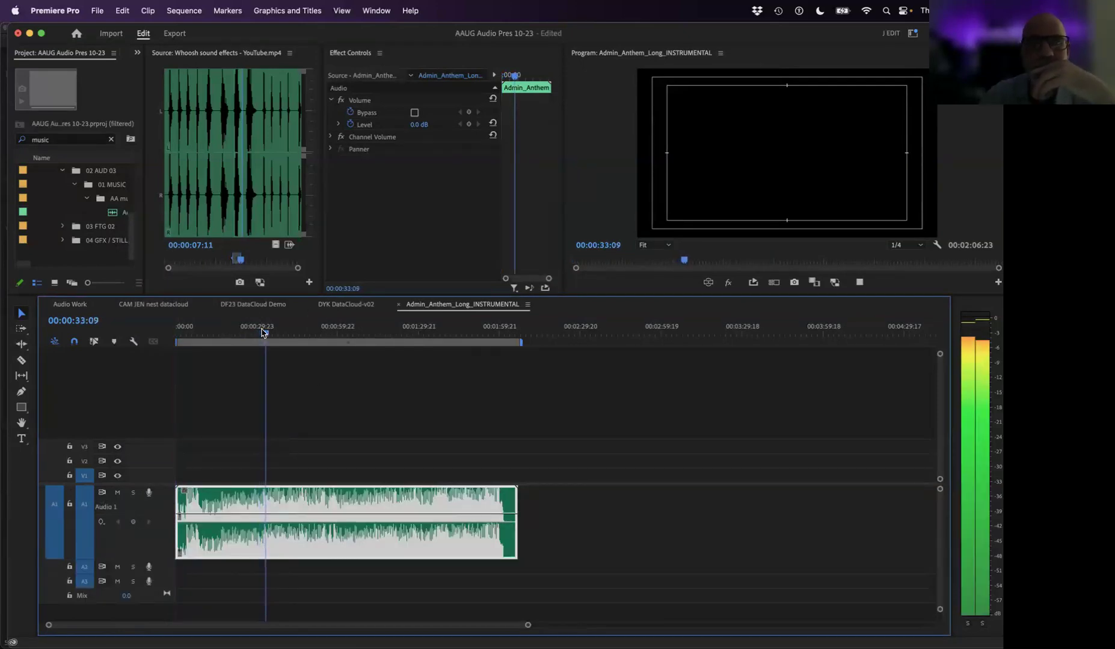
key("space")
- Trim the silent tail off the music clip so it ends at 00:02:02:08, and fit the sequence in the timeline
left_click_drag(202, 335, 505, 326)
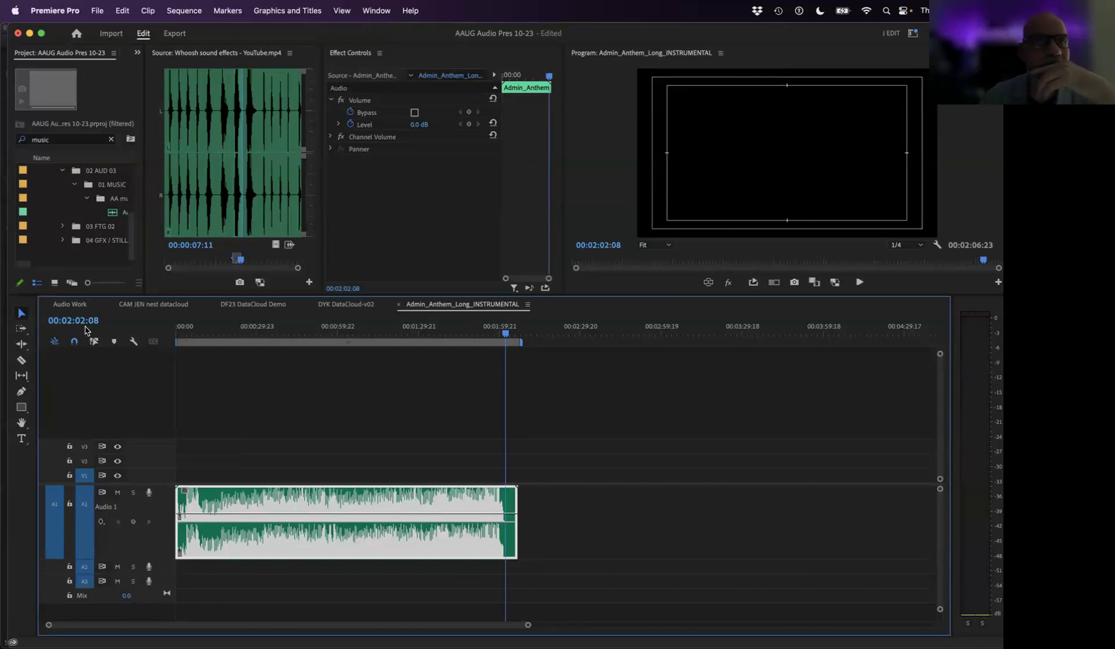
scroll(513, 525, "right", 3)
left_click(515, 527)
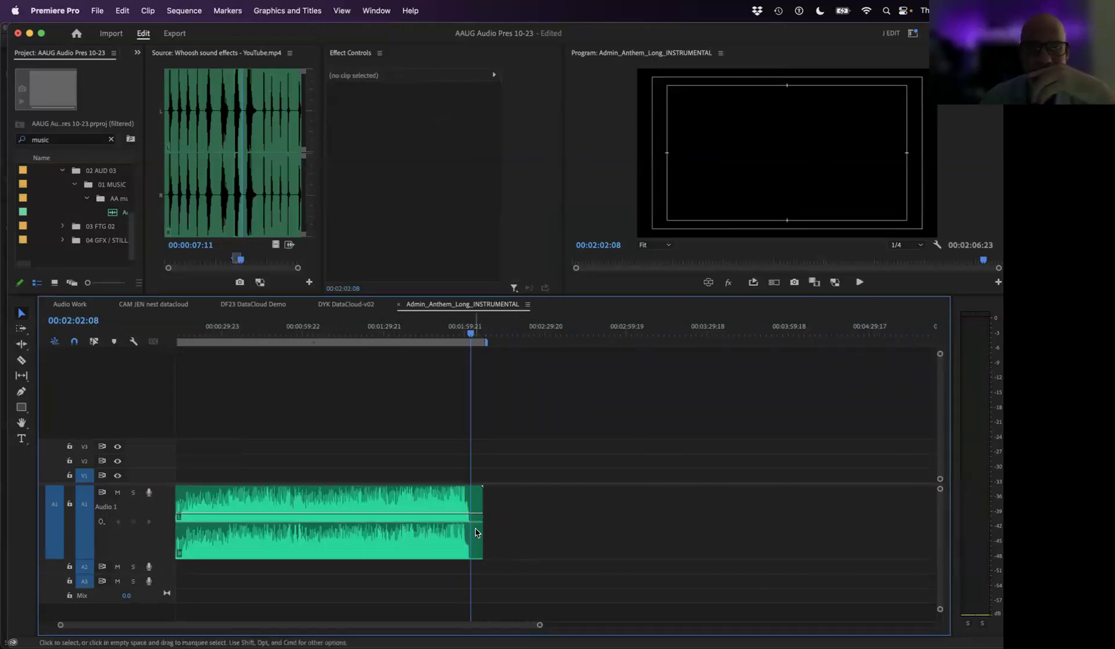
left_click_drag(475, 533, 470, 530)
key("backslash")
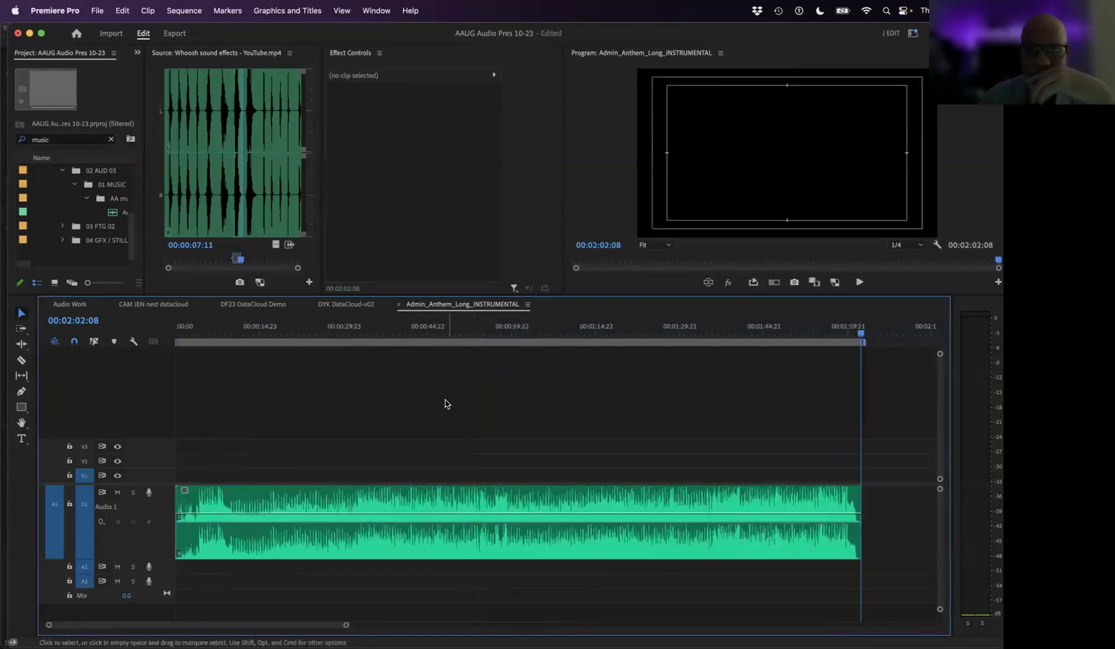
- Cut the music clip at 00:00:17:10 and 00:00:32:12
left_click_drag(505, 332, 275, 344)
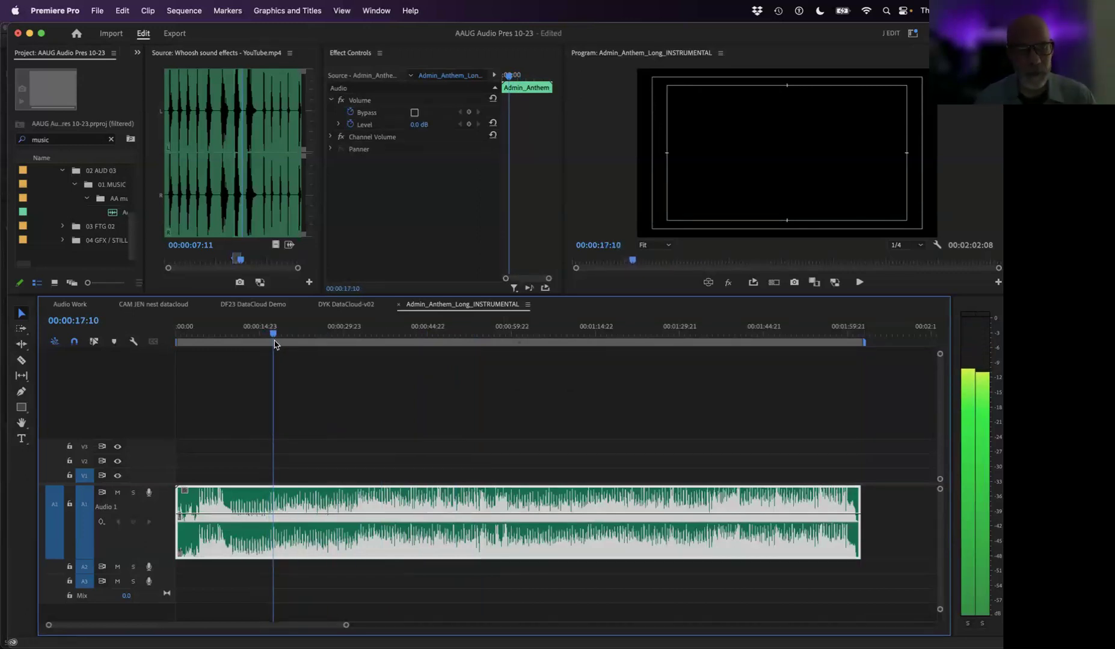
key("super+k")
left_click_drag(275, 332, 358, 350)
key("super+k")
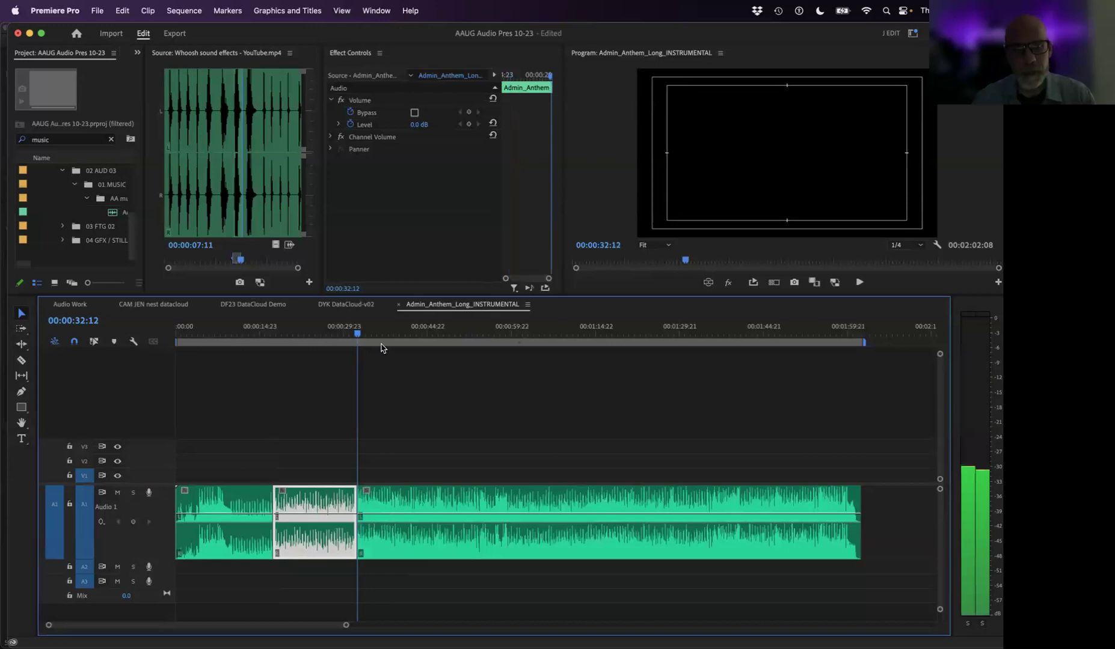
- Replace the section between the cuts with the following music, play across the join from 00:00:13:14, and undo the edits
left_click_drag(417, 496, 330, 498)
left_click(252, 341)
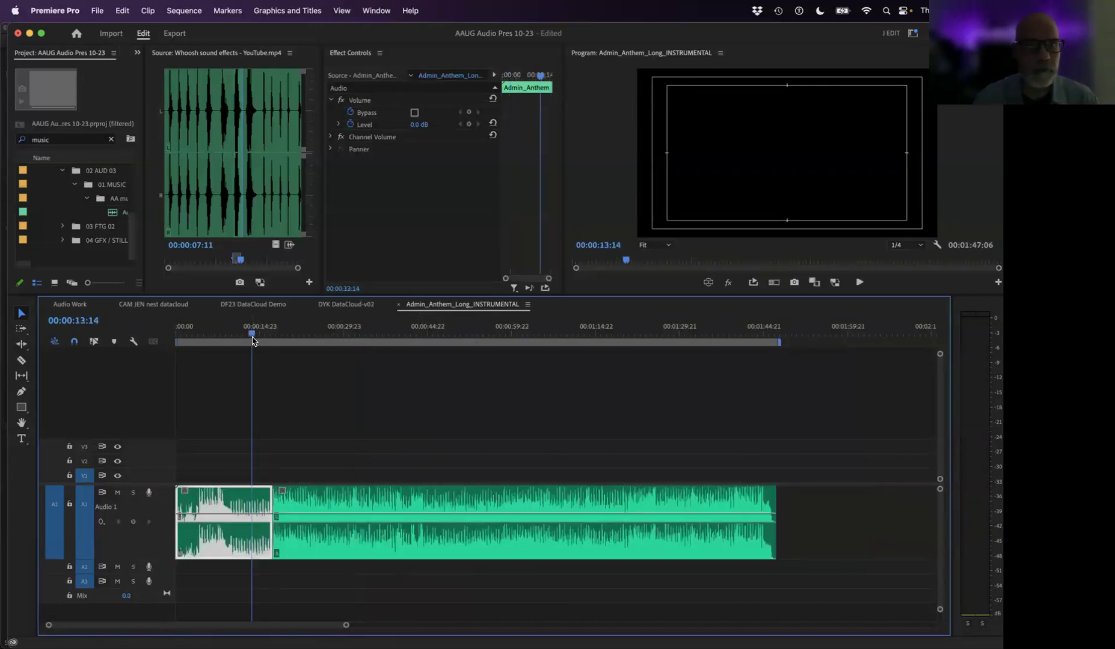
key("space")
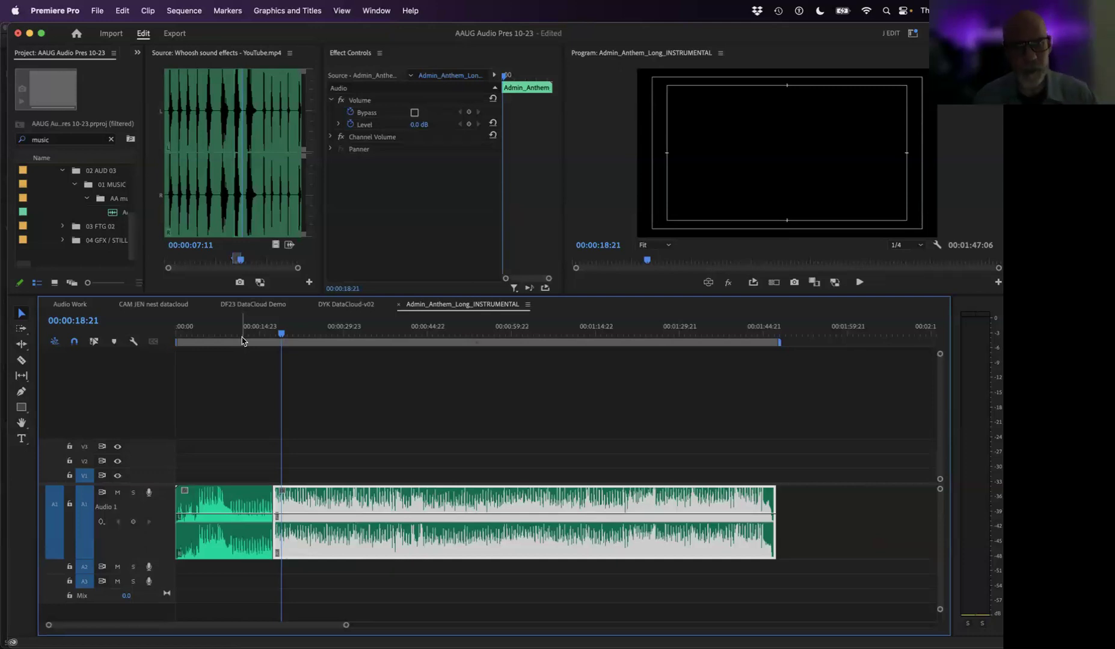
key("cmd+z")
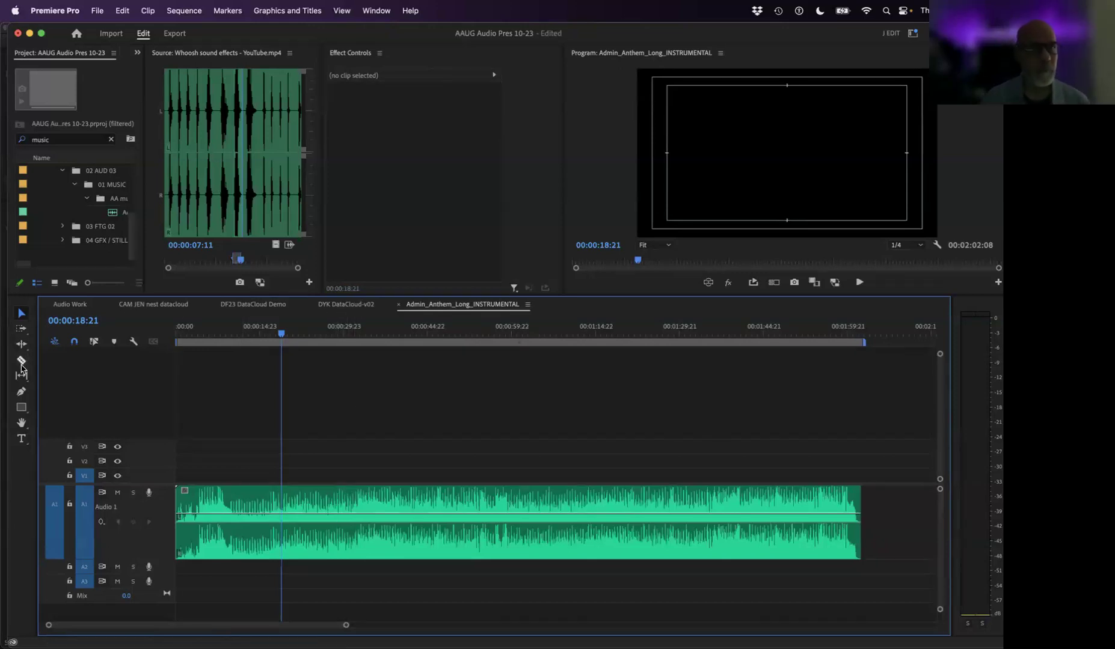
- Shorten the music clip with the Remix Tool to a 00:00:32:05 target duration, then reduce the target to 00:00:30:09
left_click(21, 344)
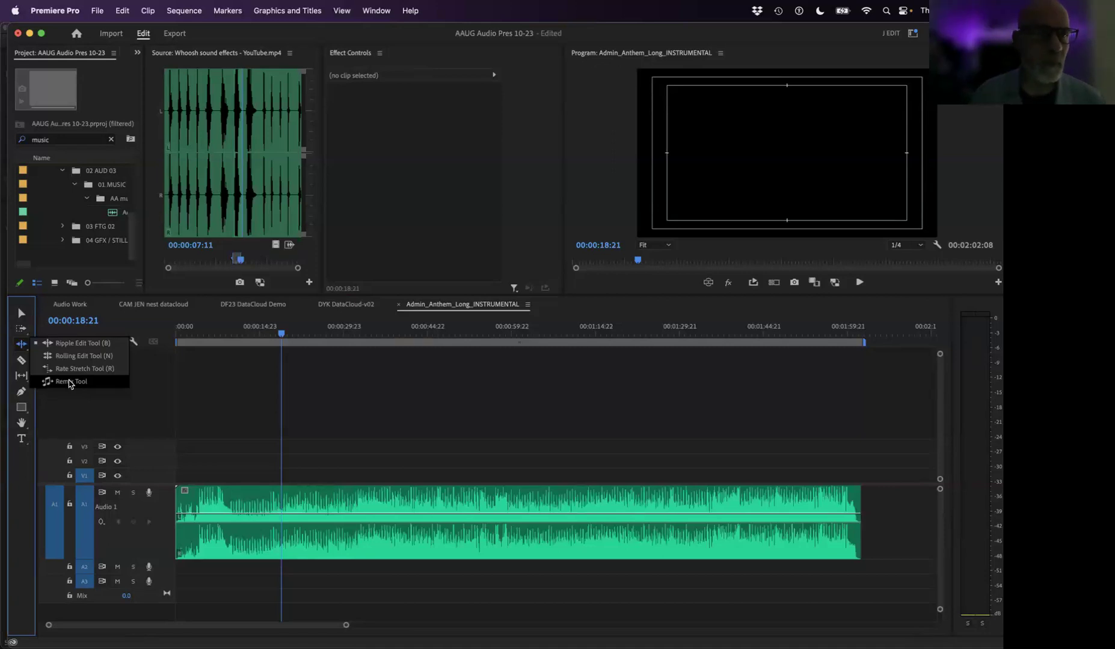
left_click(71, 381)
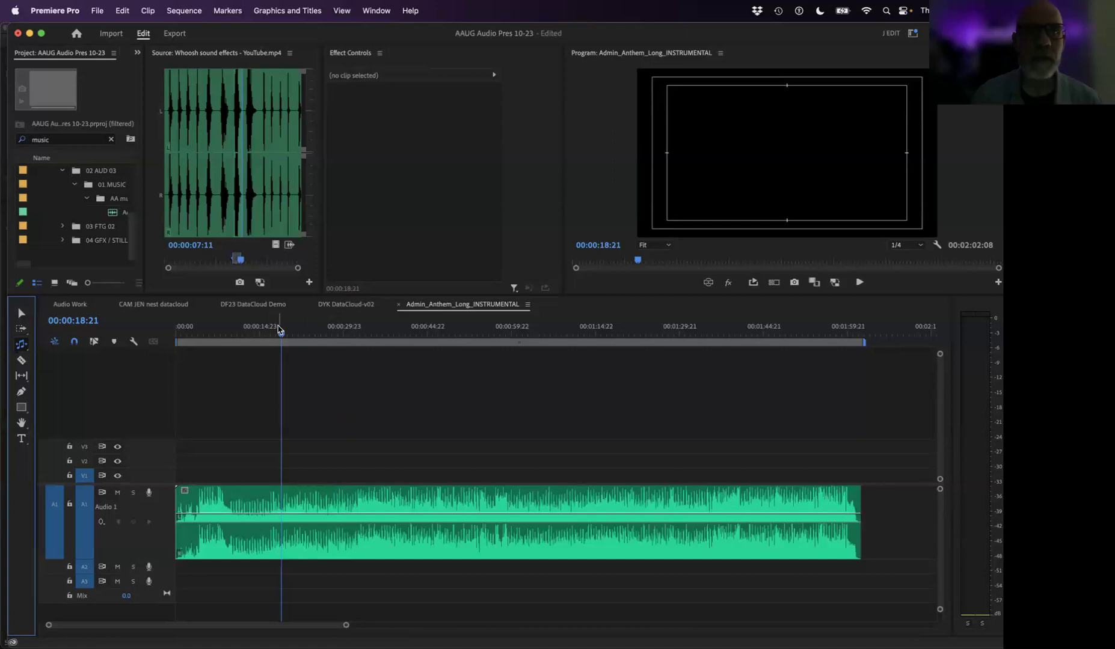
left_click_drag(285, 336, 356, 347)
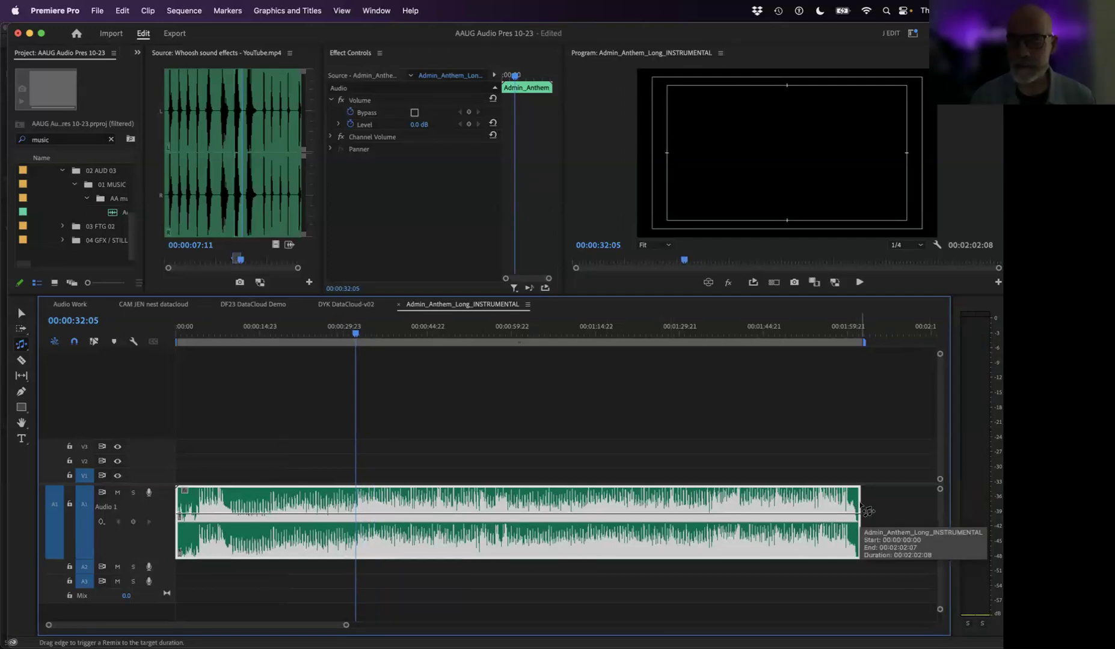
left_click_drag(860, 505, 356, 515)
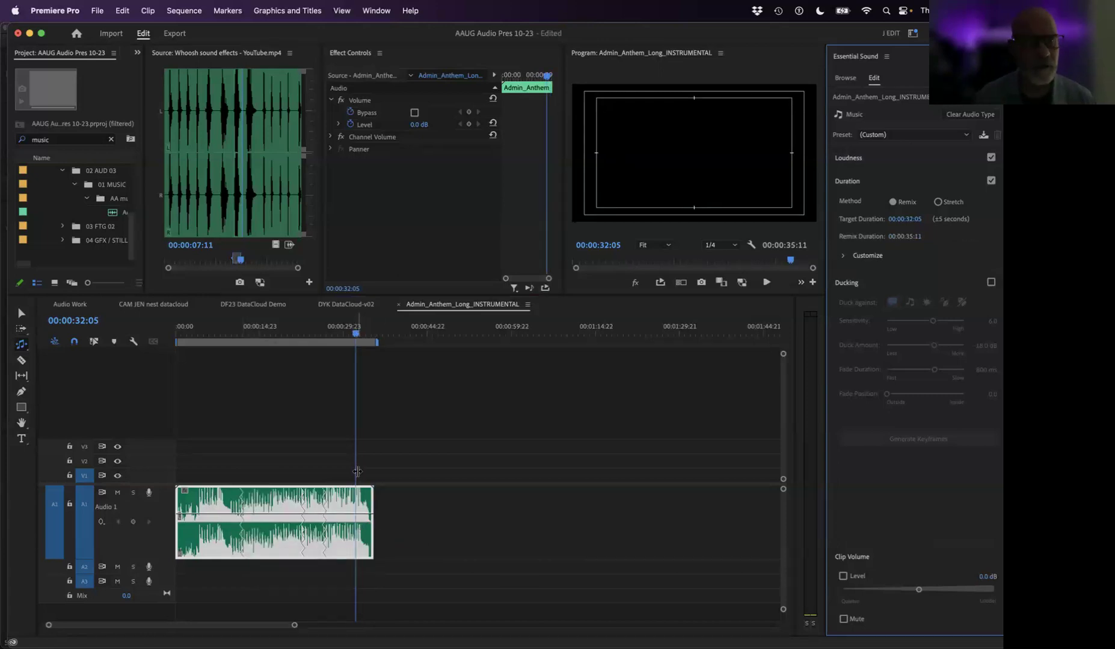
left_click_drag(379, 516, 346, 519)
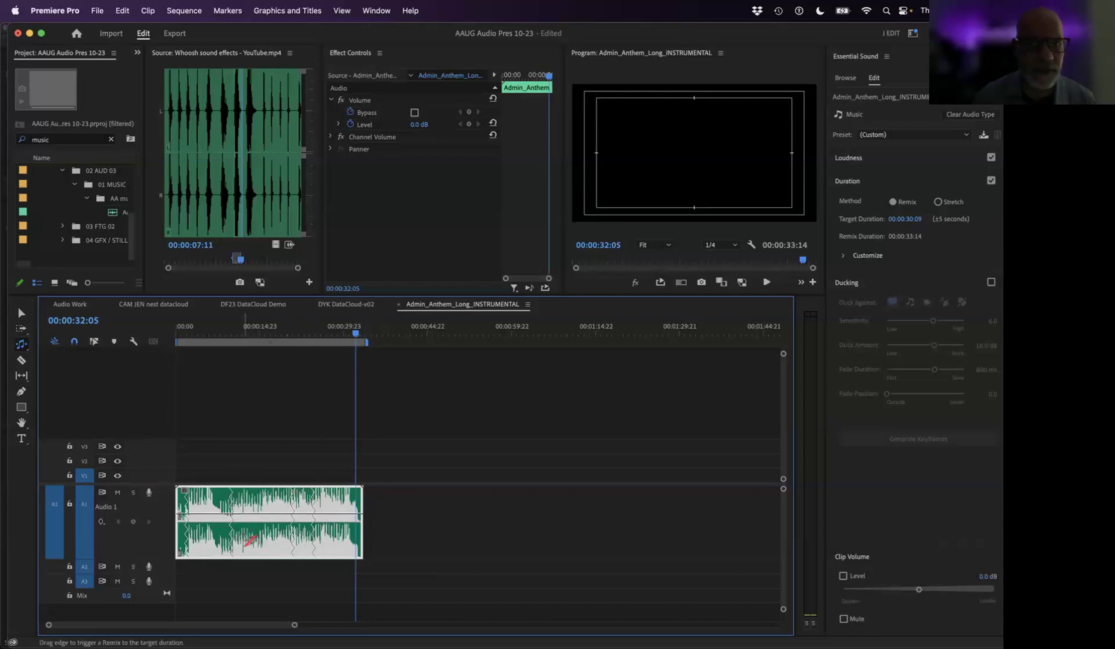
- Play the ending of the remixed music clip from 00:00:32:05
key("space")
key("space")
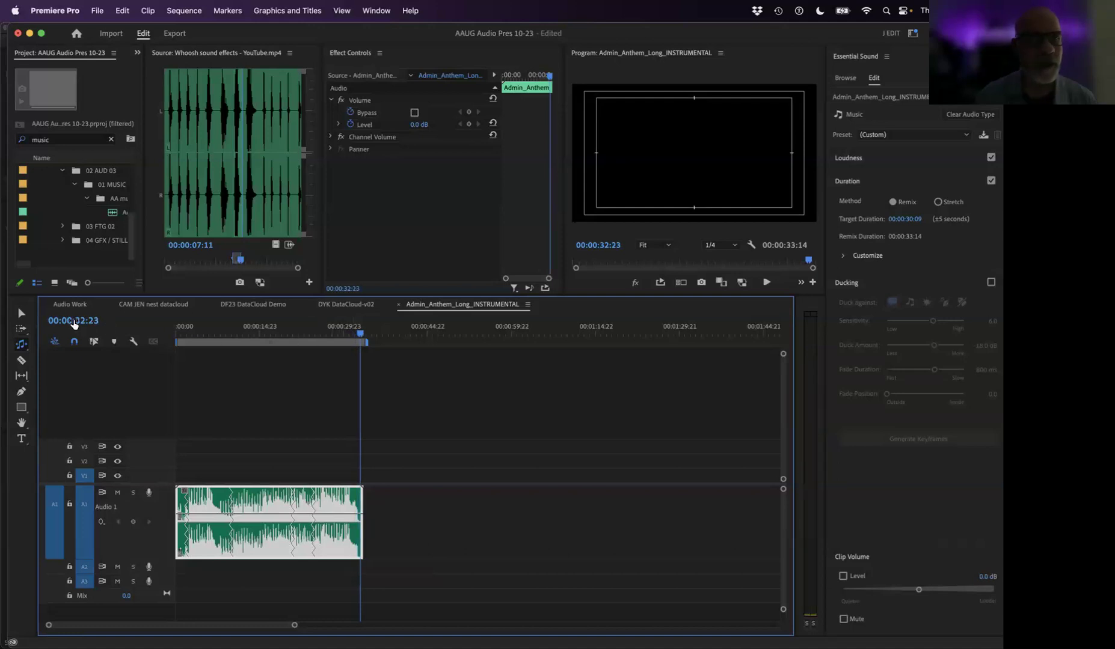
left_click(193, 335)
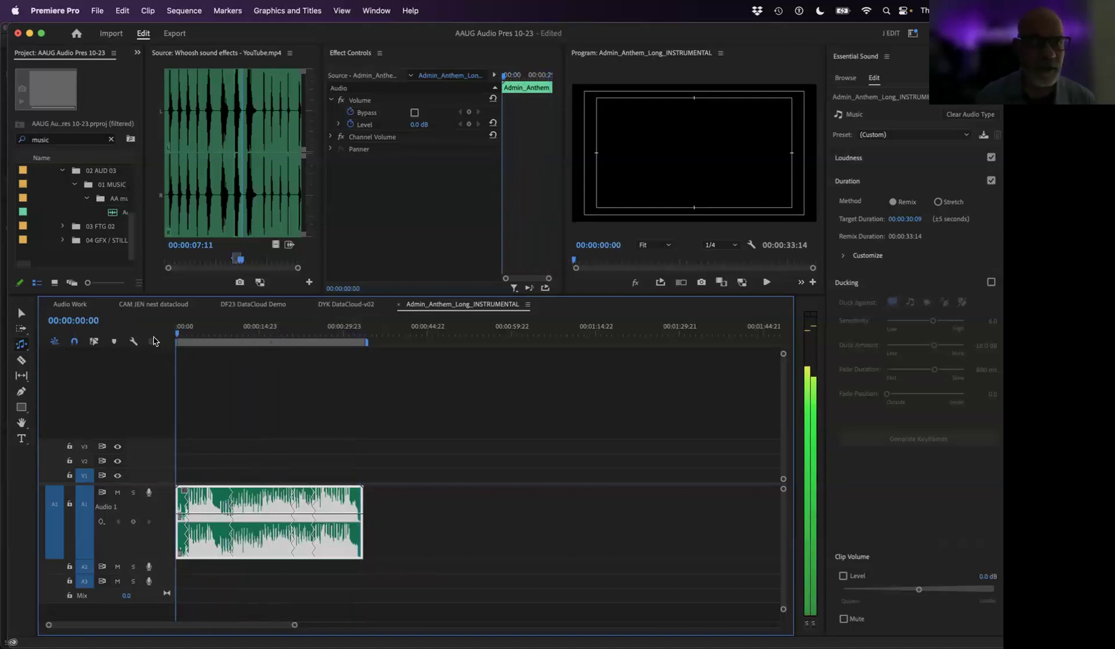
- Play the music clip's opening from the sequence start, trim its beginning off at 00:00:01:12, and close the resulting gap
key("Home")
key("space")
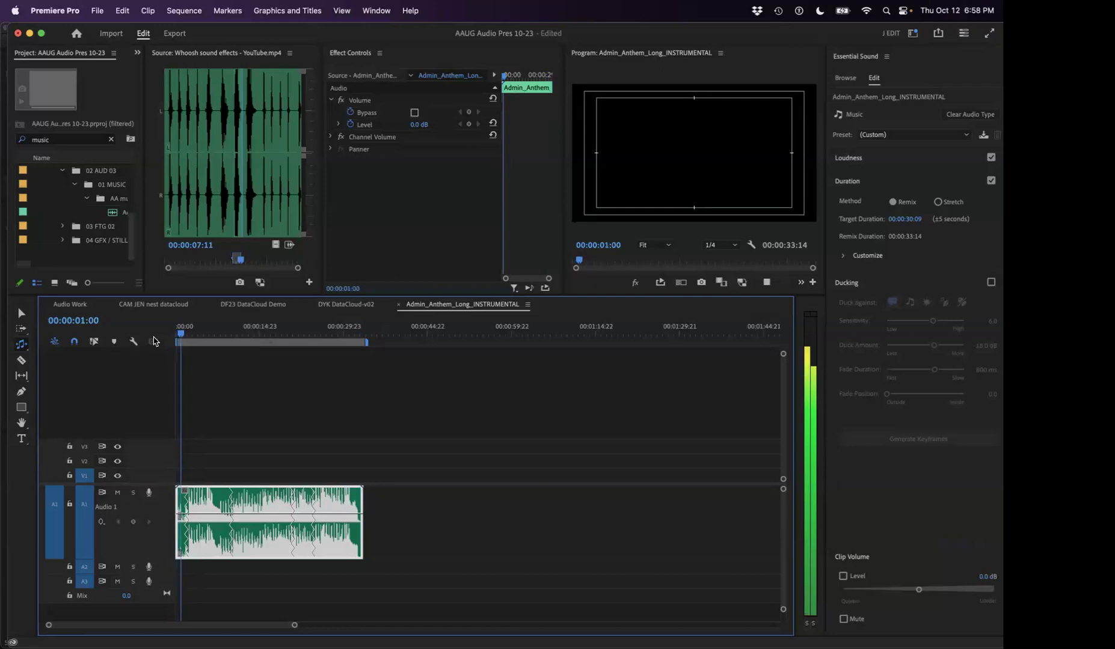
key("space")
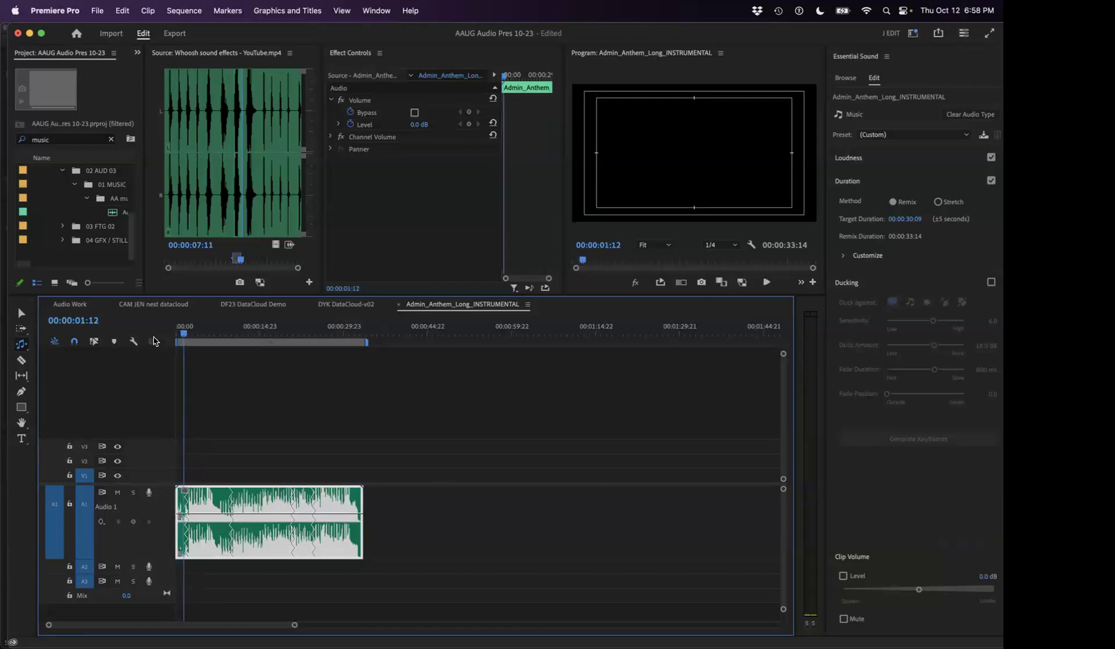
left_click(249, 466)
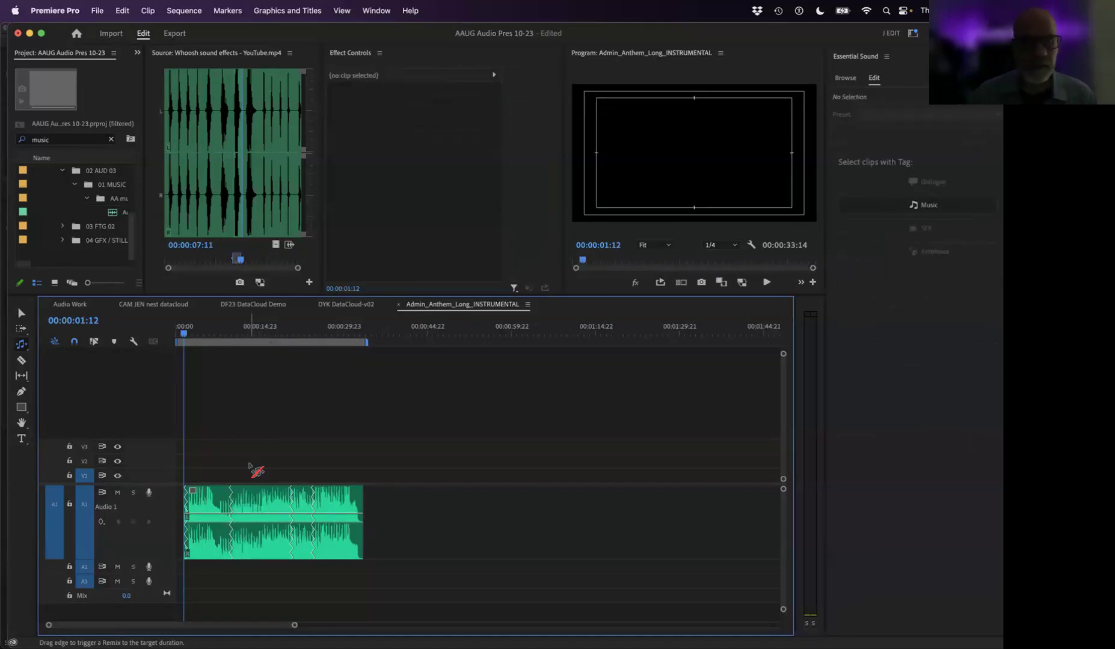
left_click_drag(186, 507, 186, 507)
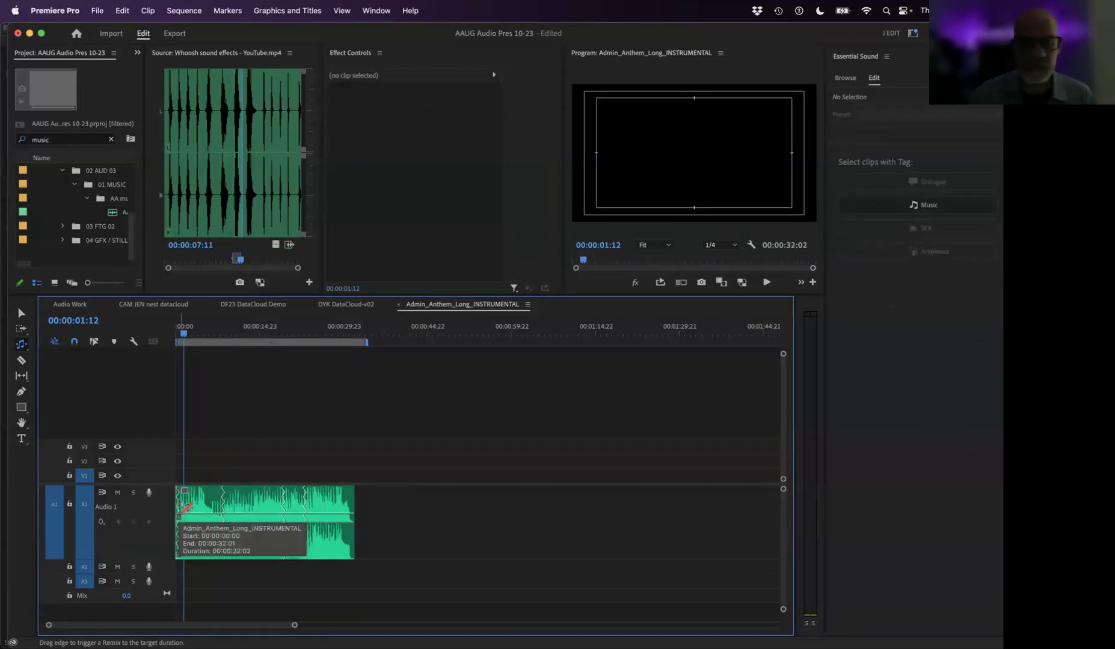
- Scrub near the end of the trimmed music clip to check its ending, and return to the start of the sequence
right_click(346, 335)
left_click(376, 319)
left_click(359, 325)
left_click_drag(359, 325, 352, 325)
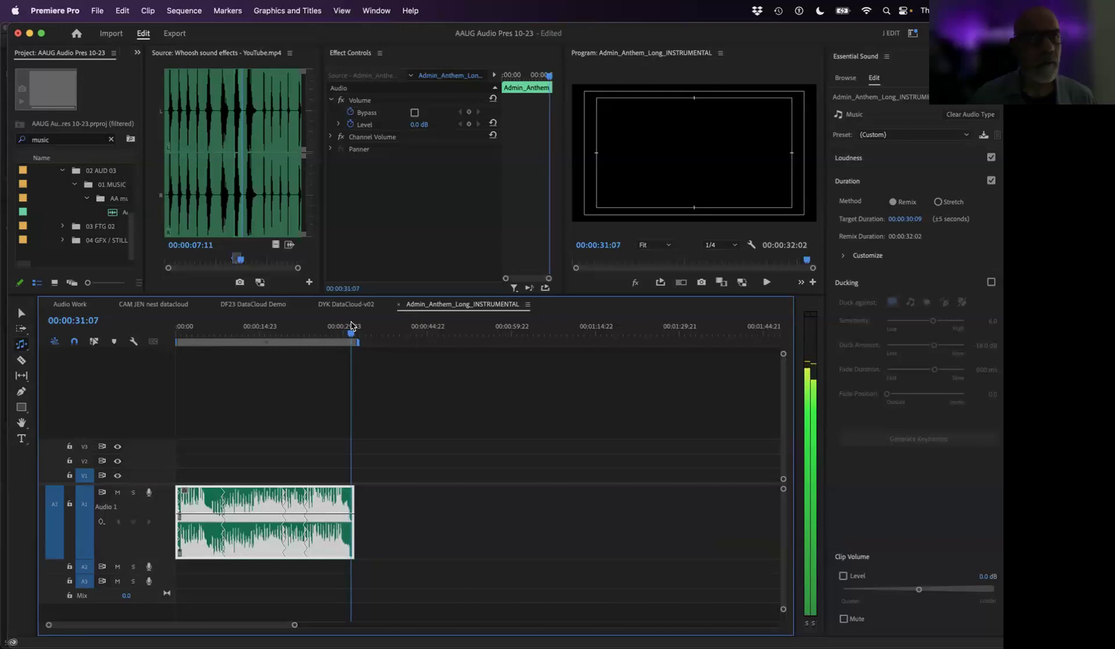
key("Home")
left_click(125, 324)
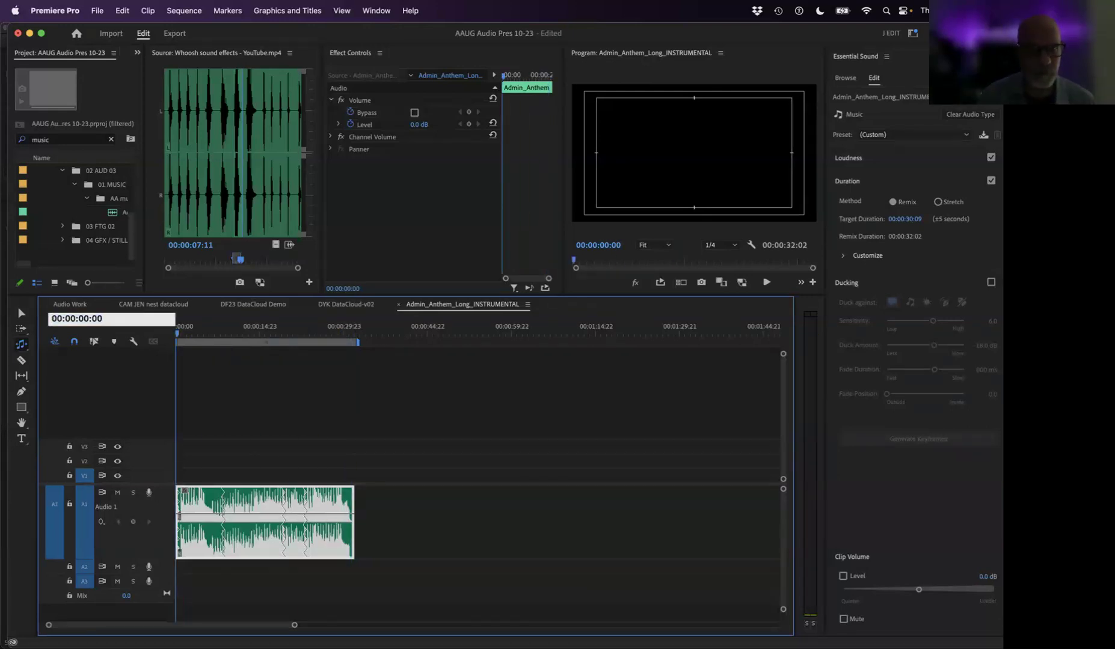
- Play the music clip across its first remix join from 00:00:06:05, and check the remaining joins through to the ending
left_click(209, 328)
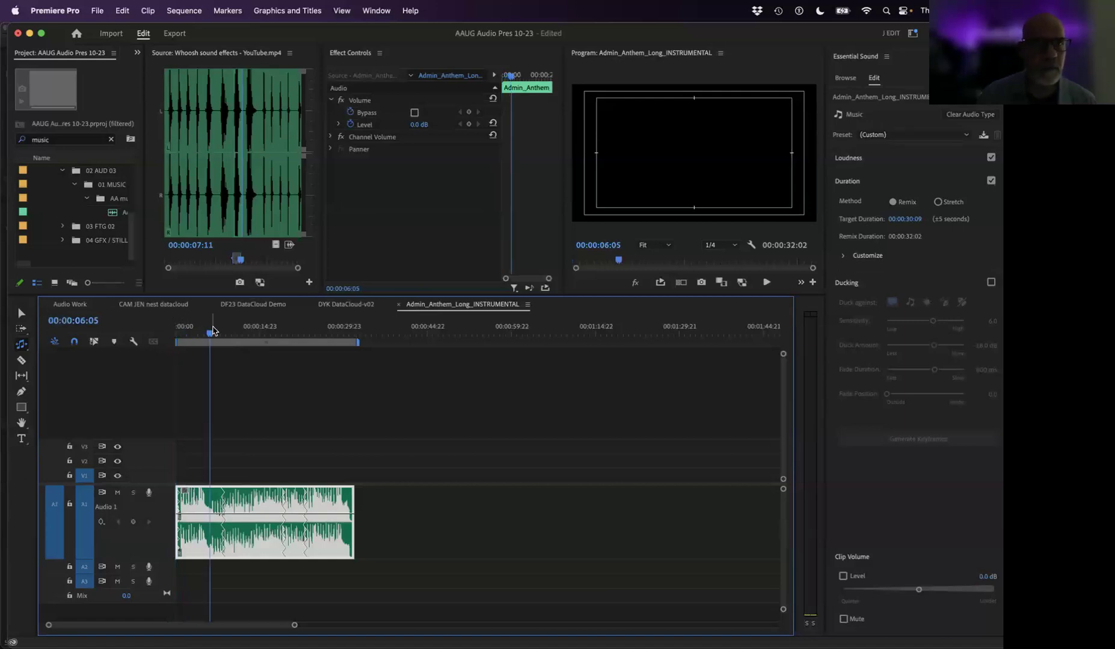
key("space")
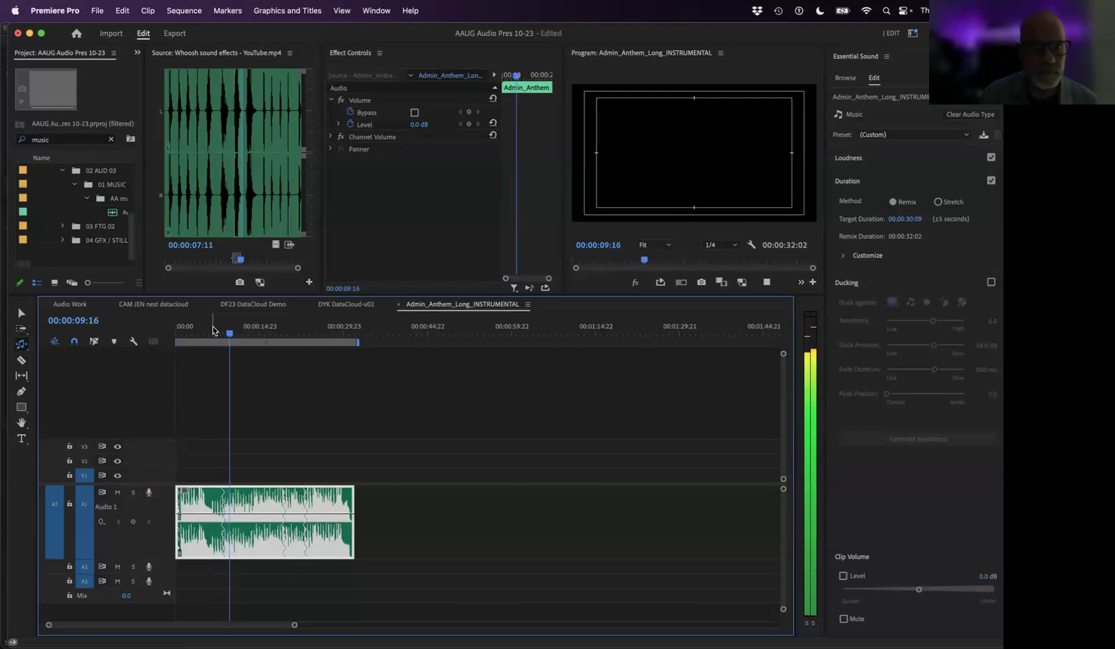
key("space")
left_click(272, 334)
left_click_drag(276, 335, 306, 335)
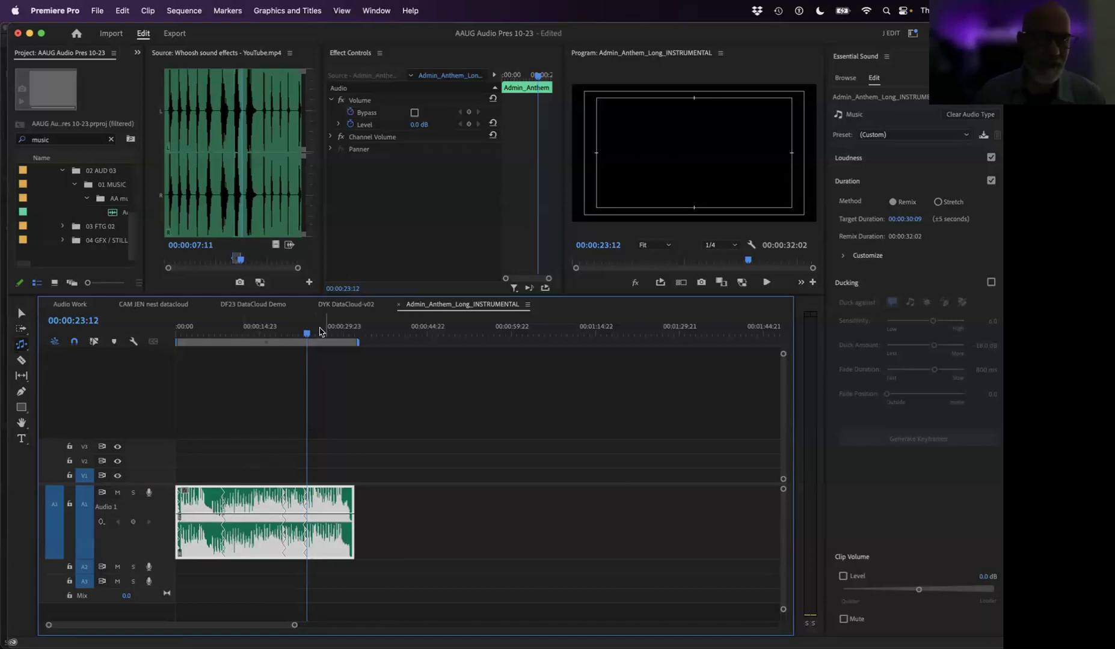
left_click_drag(319, 331, 349, 335)
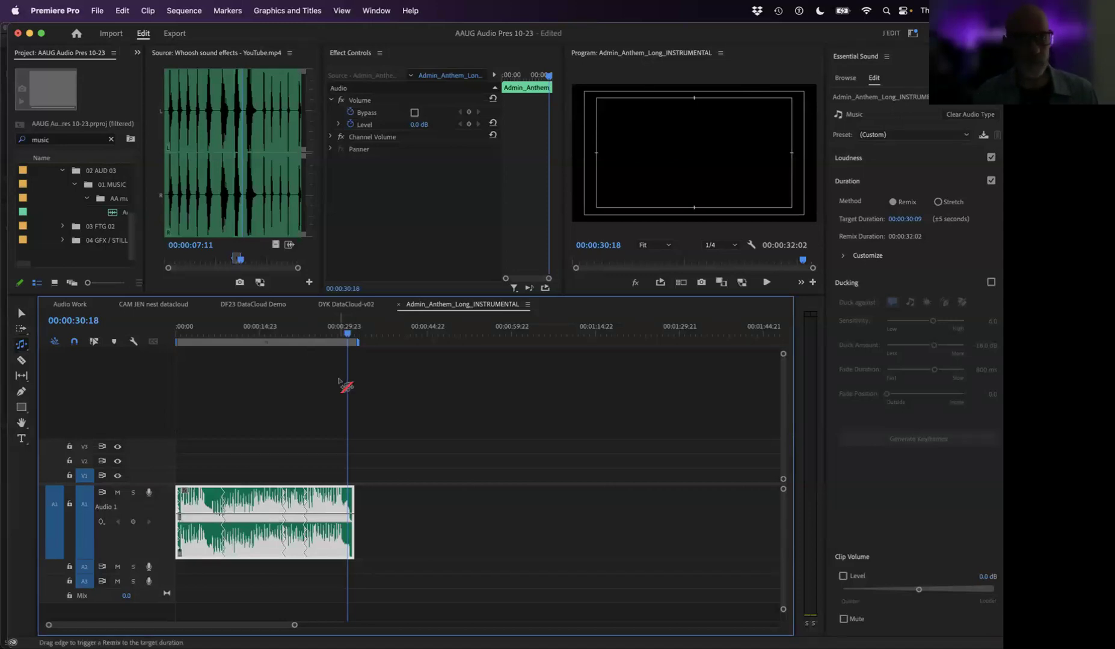
- Switch from Premiere Pro to the desktop
key("super+Tab")
key("super+Tab")
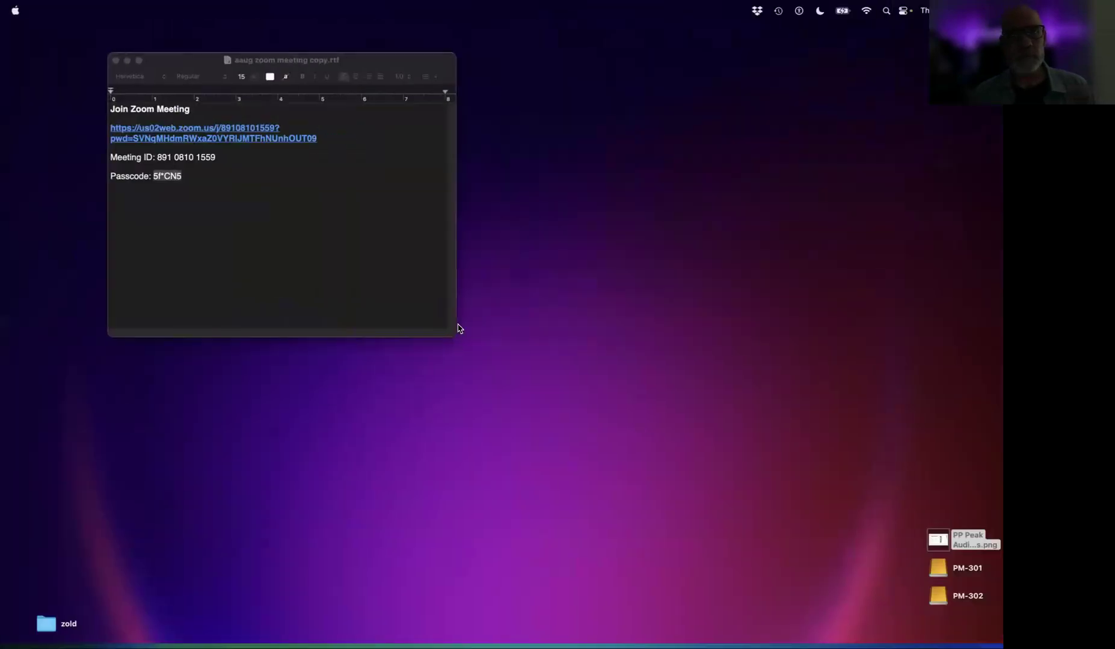